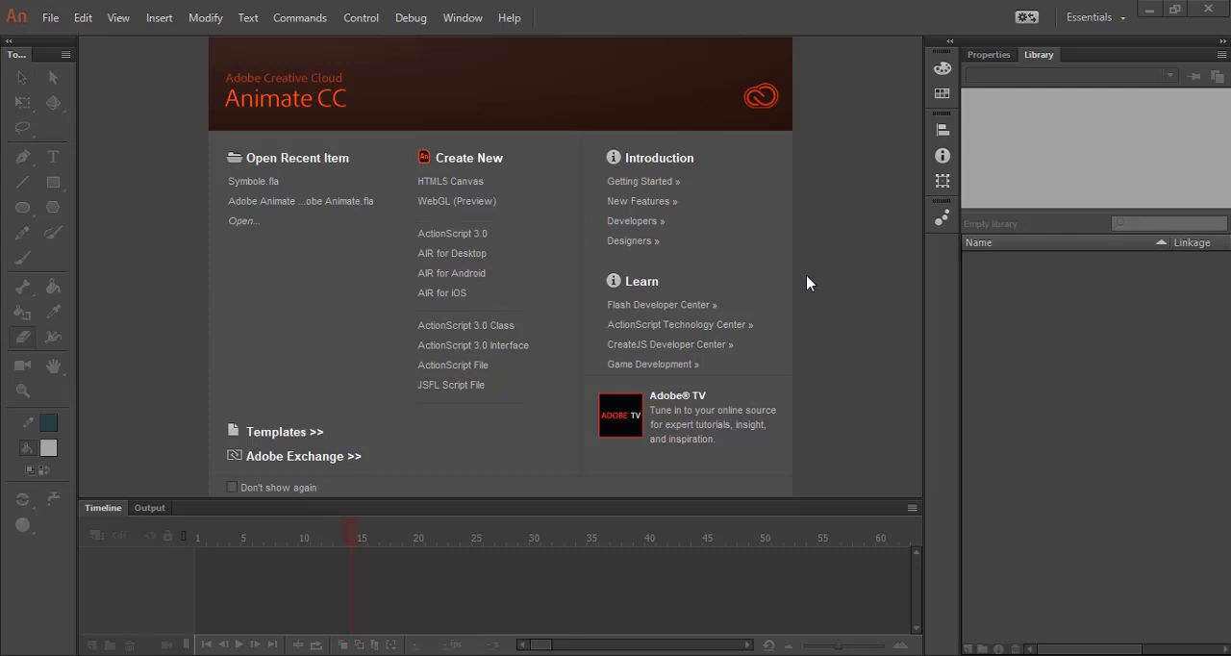
Create a new ActionScript 3.0 document and fit its stage in the window.
left_click(447, 244)
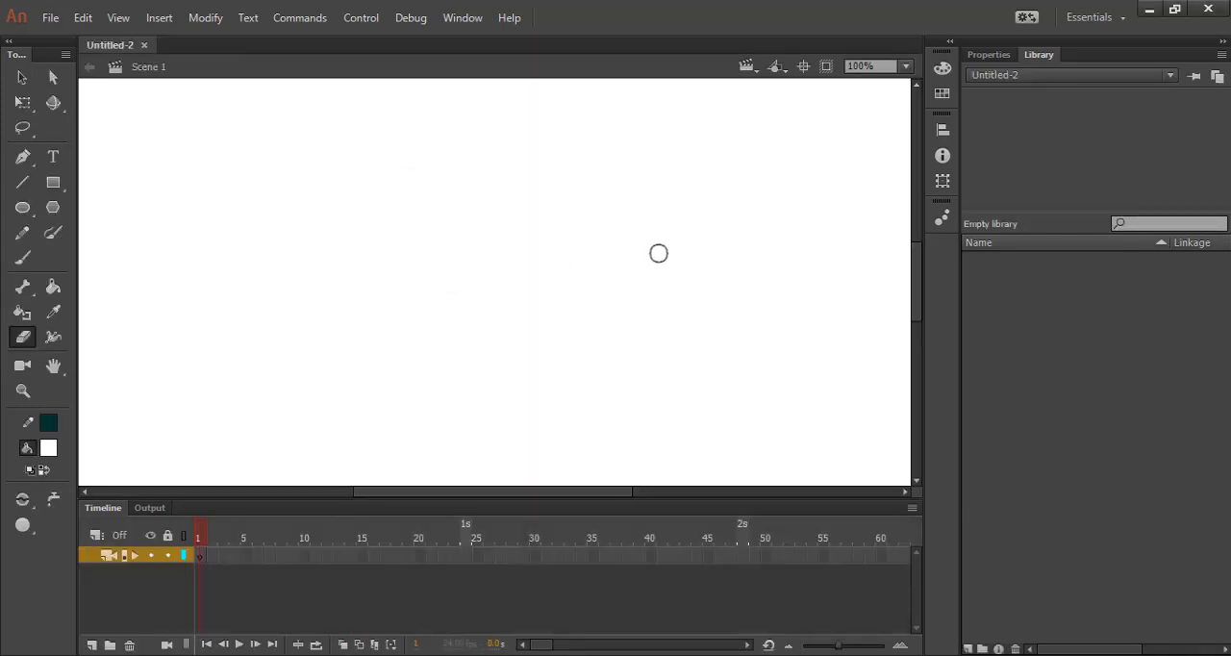
left_click(906, 66)
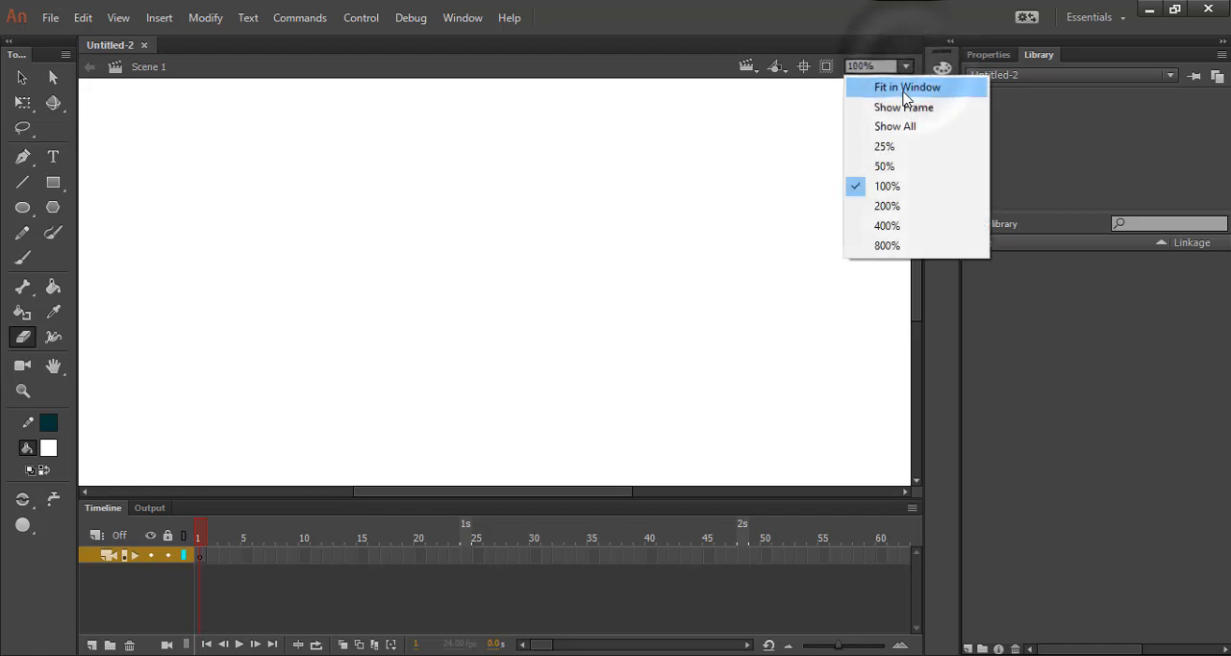
left_click(906, 88)
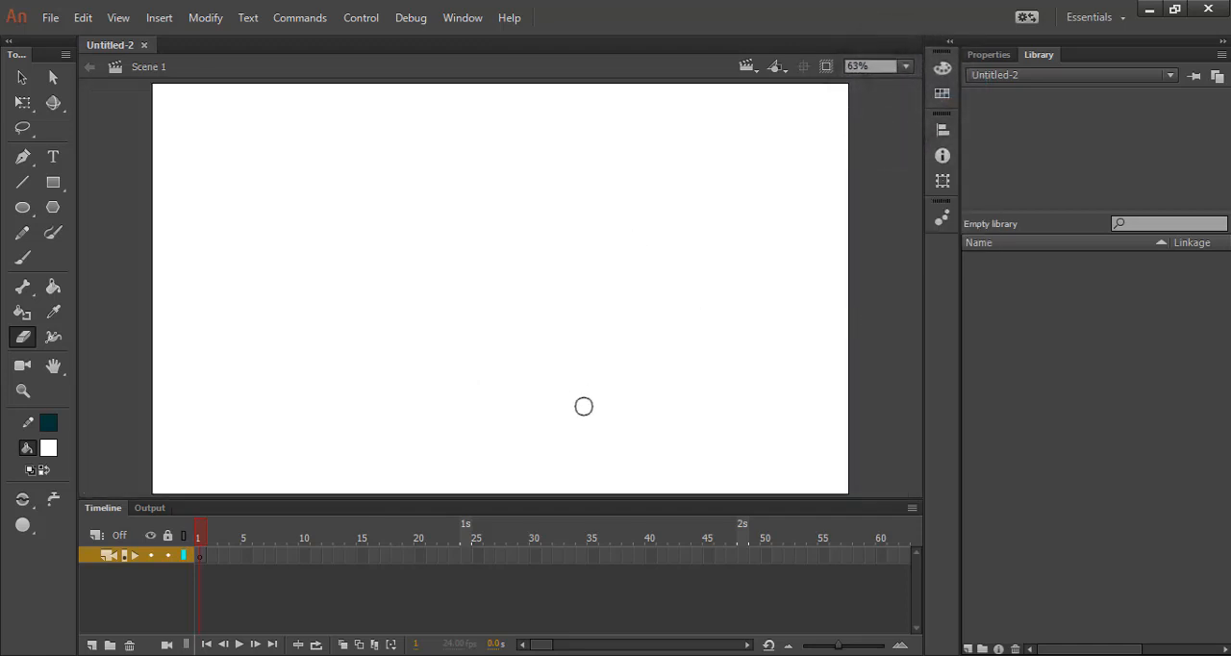
Draw a small circle just right of the stage's centre with the Oval tool.
left_click(22, 77)
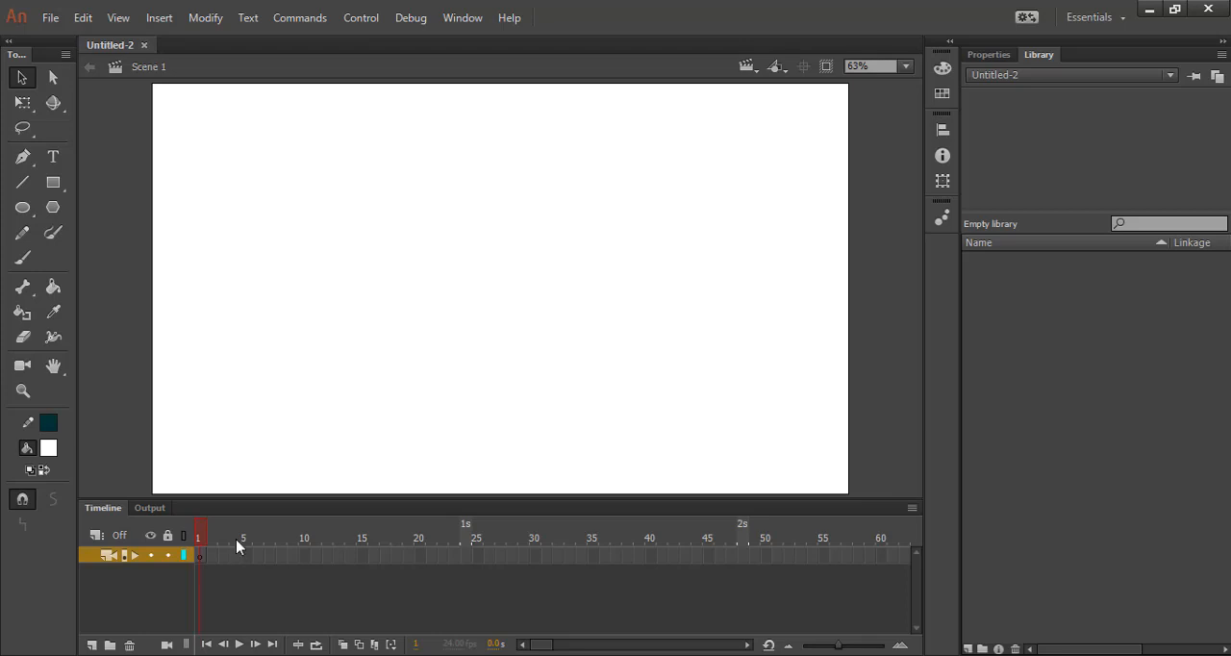
left_click(22, 213)
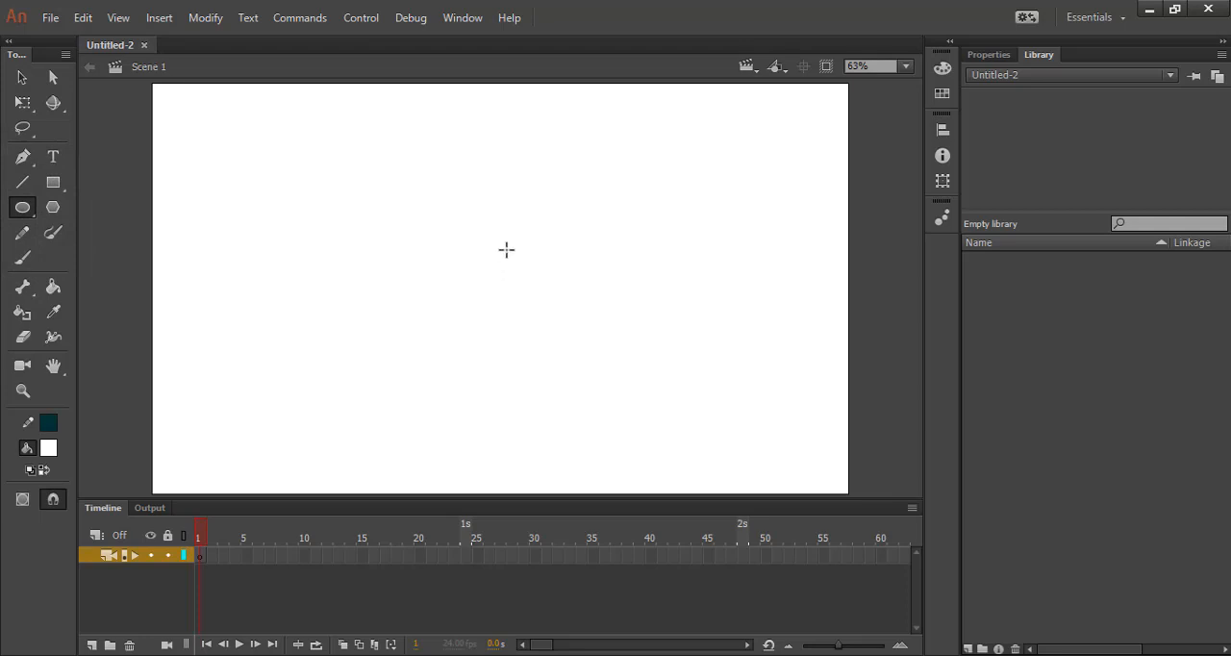
left_click_drag(534, 247, 595, 309)
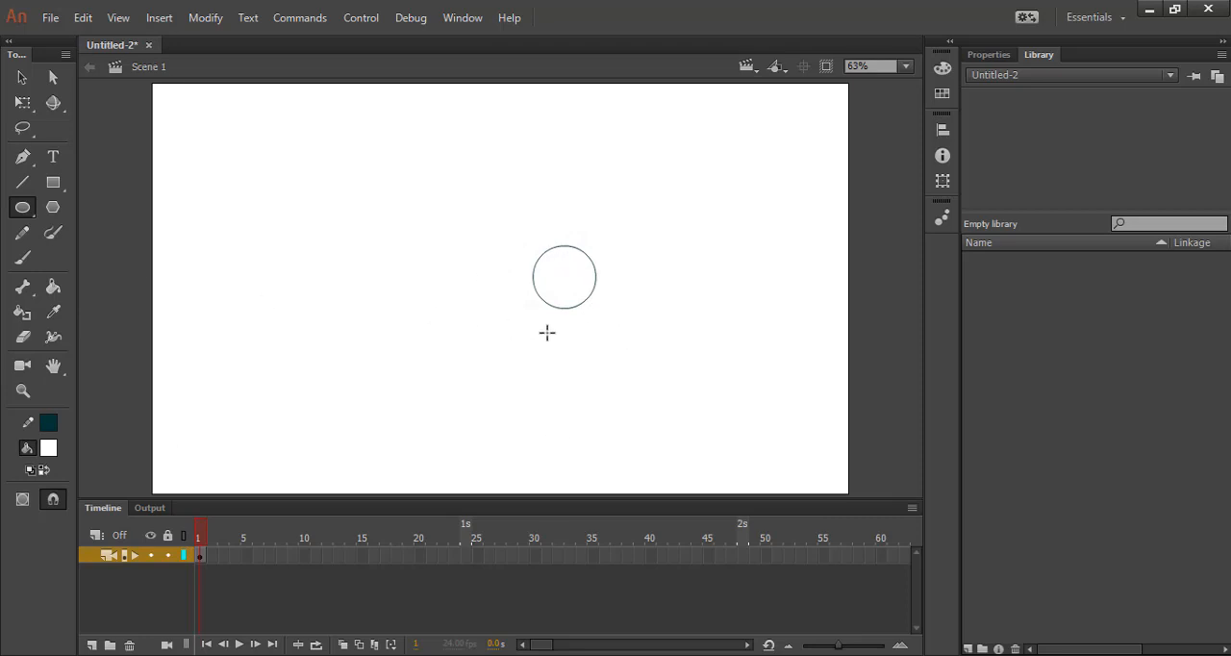
Set the Oval tool's stroke size to 9.
left_click(981, 55)
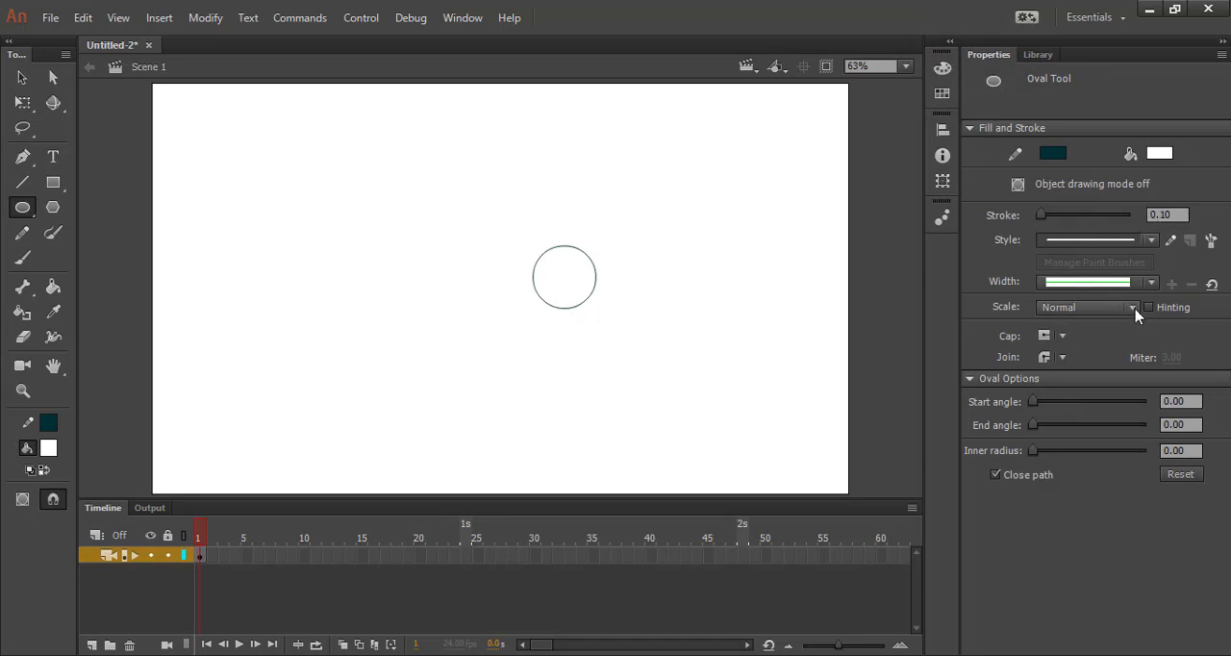
left_click_drag(1042, 214, 1046, 215)
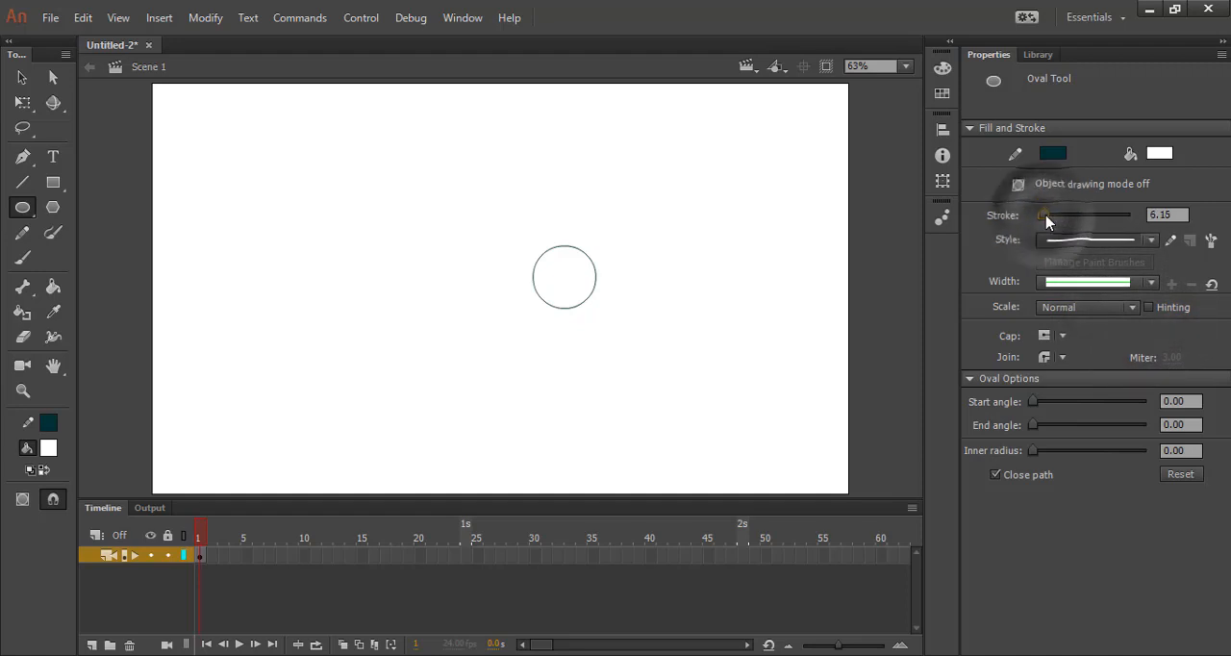
left_click(1168, 214)
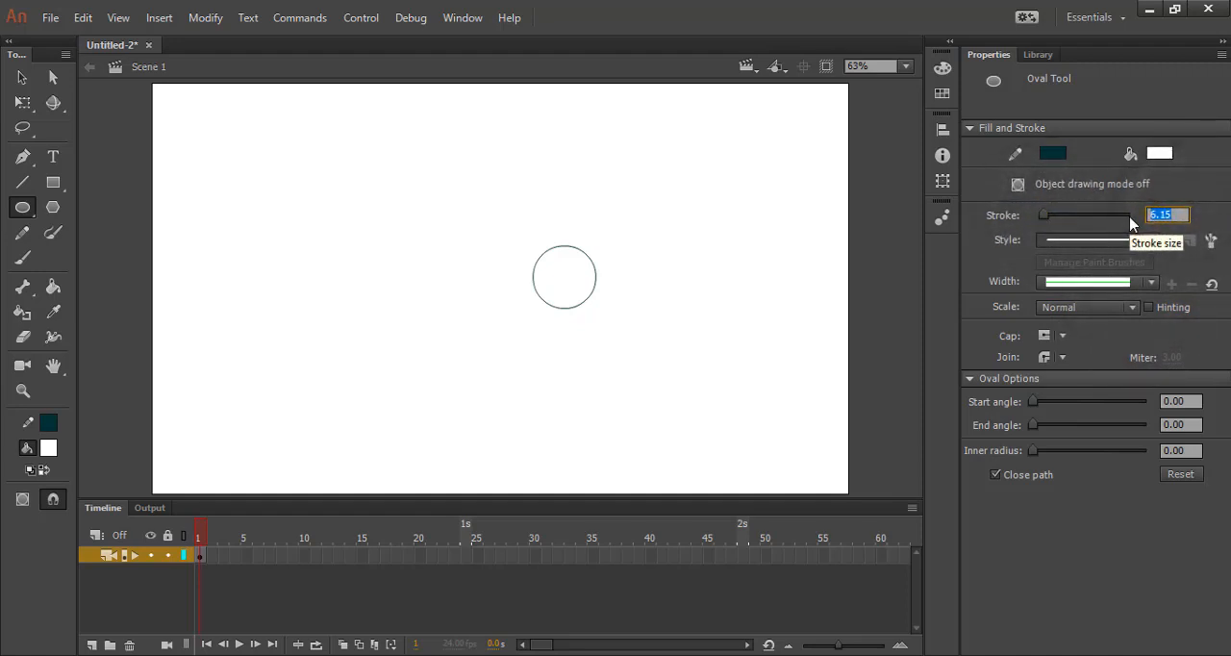
type("9")
key("Return")
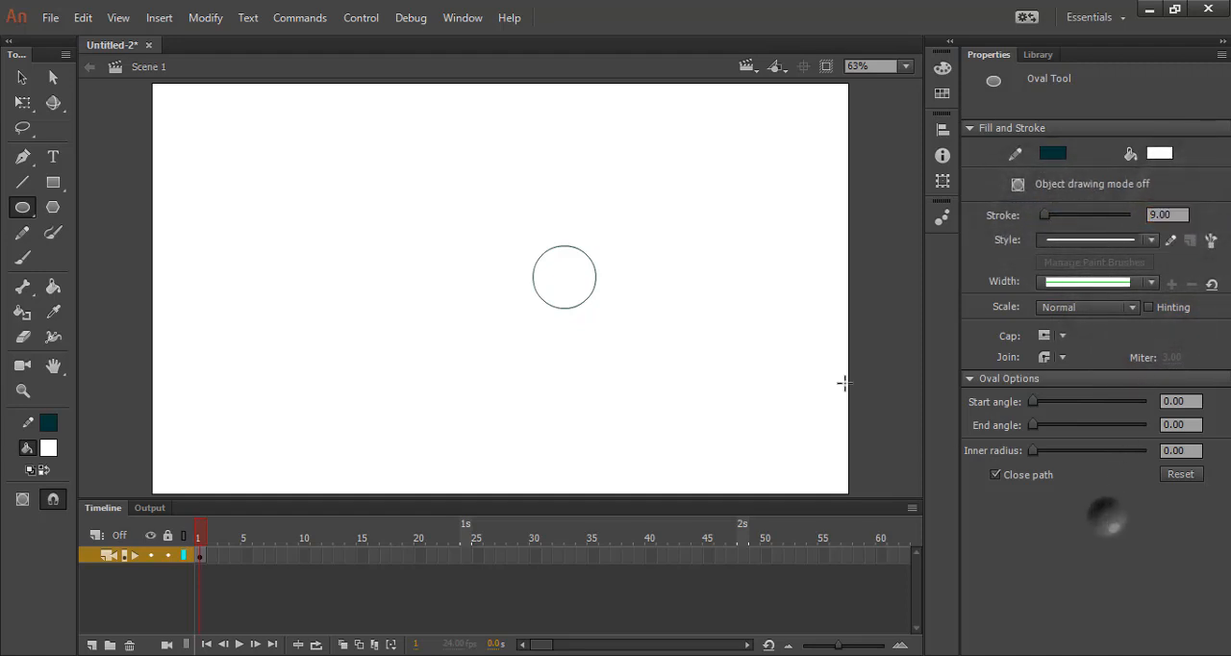
Delete the thin-outlined circle and draw a larger one with the thick stroke just above the stage's centre.
left_click(22, 77)
left_click_drag(481, 182, 602, 357)
key("Delete")
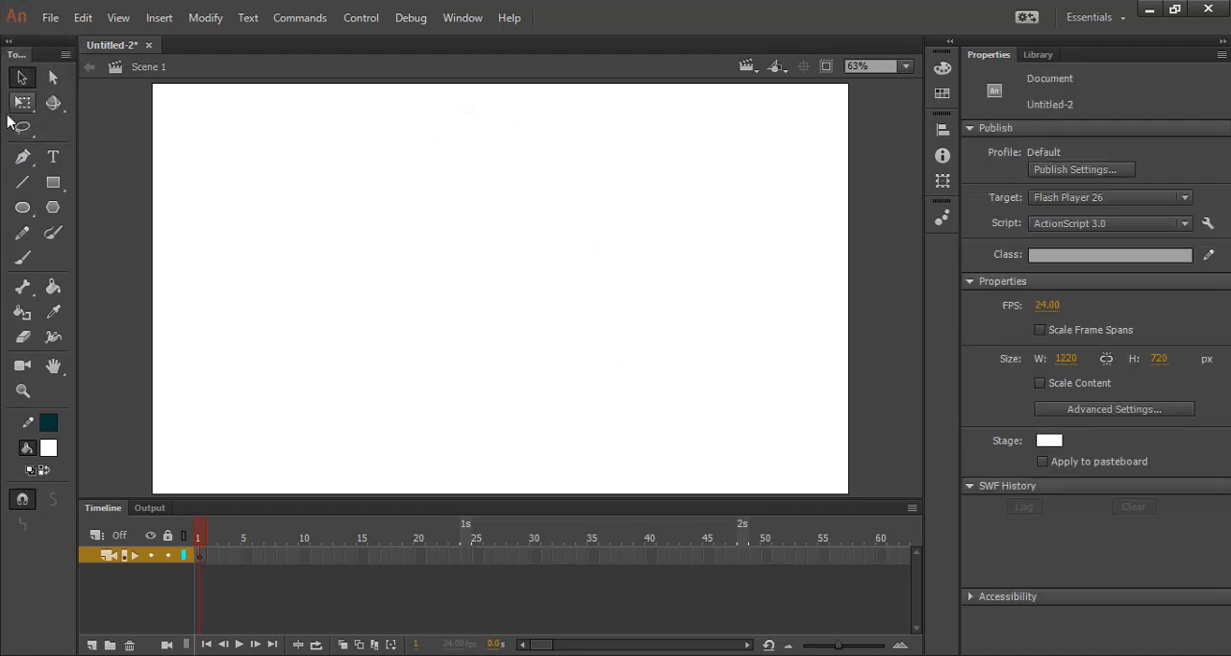
left_click(22, 207)
left_click_drag(452, 200, 528, 278)
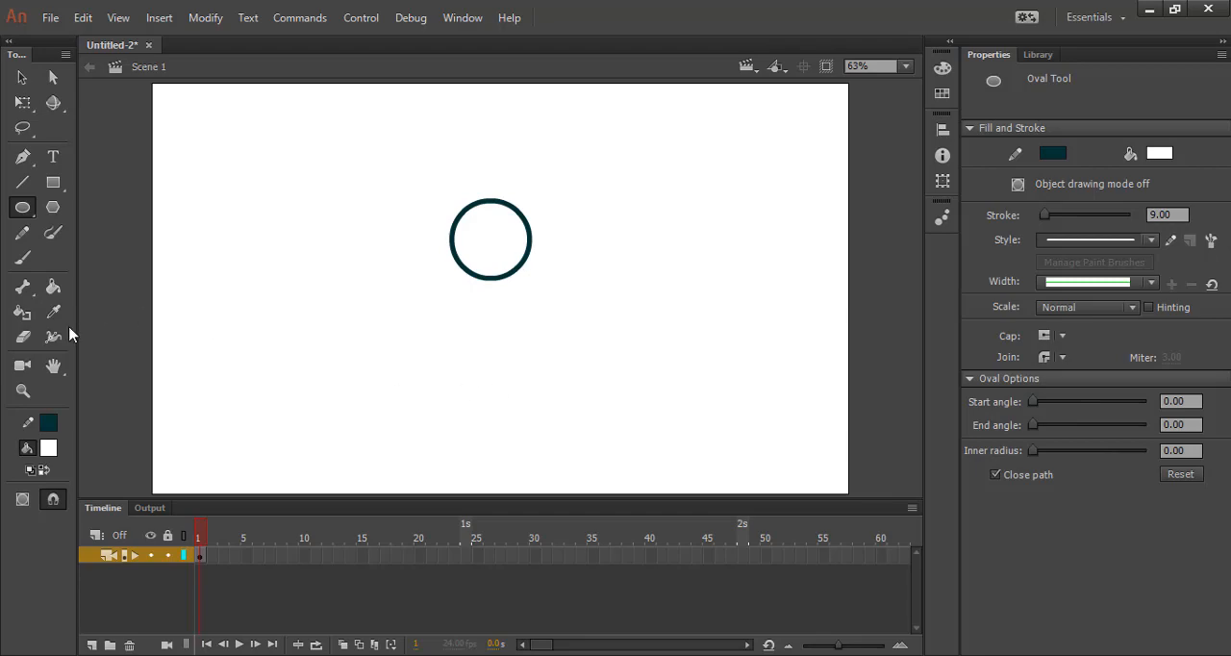
Rename the layer that holds the circle.
right_click(160, 564)
left_click(207, 542)
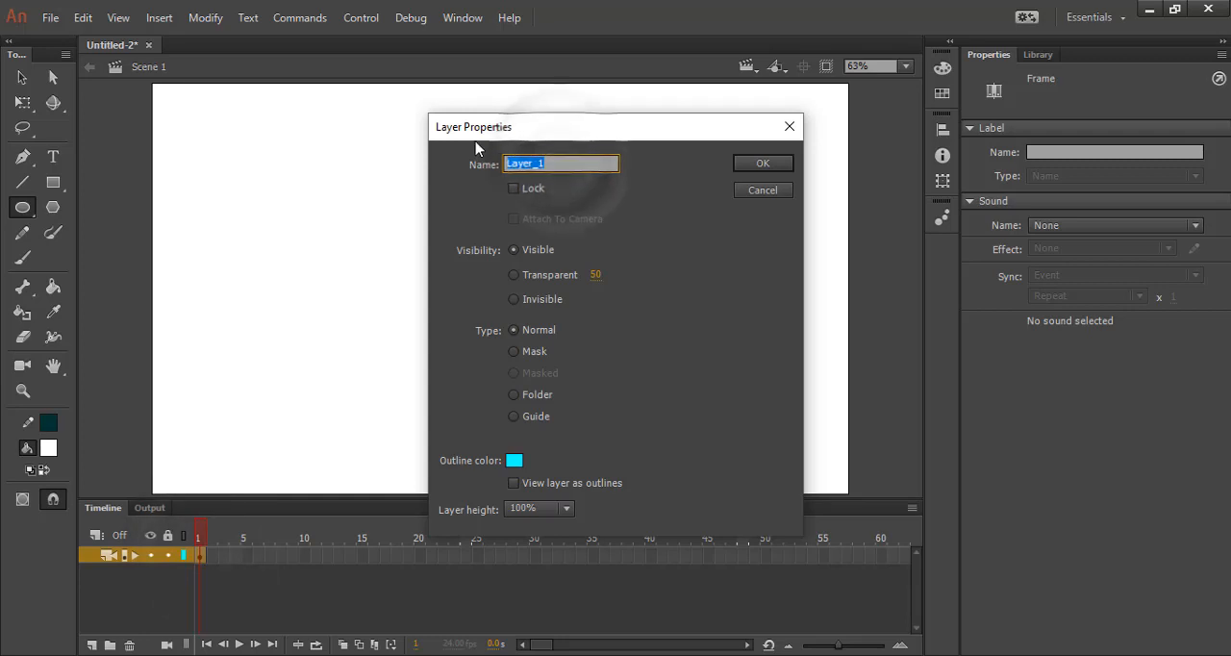
type("sq")
key("super+space")
key("super+space")
key("super+space")
key("super+space")
key("Return")
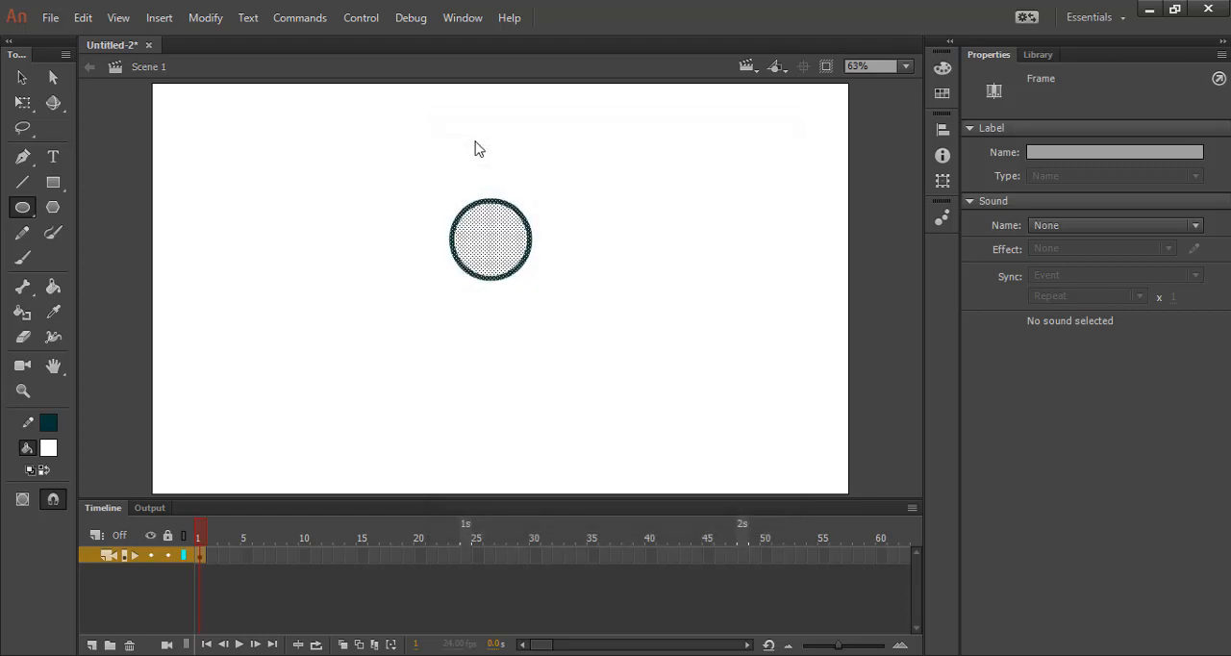
right_click(144, 560)
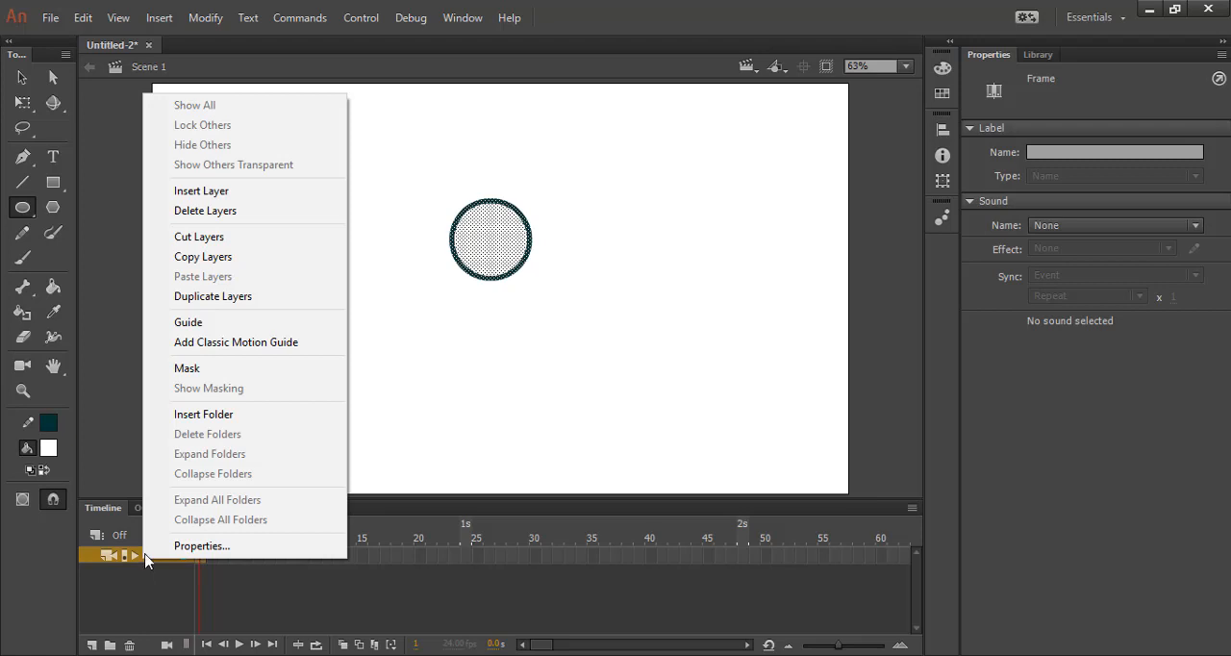
left_click(144, 604)
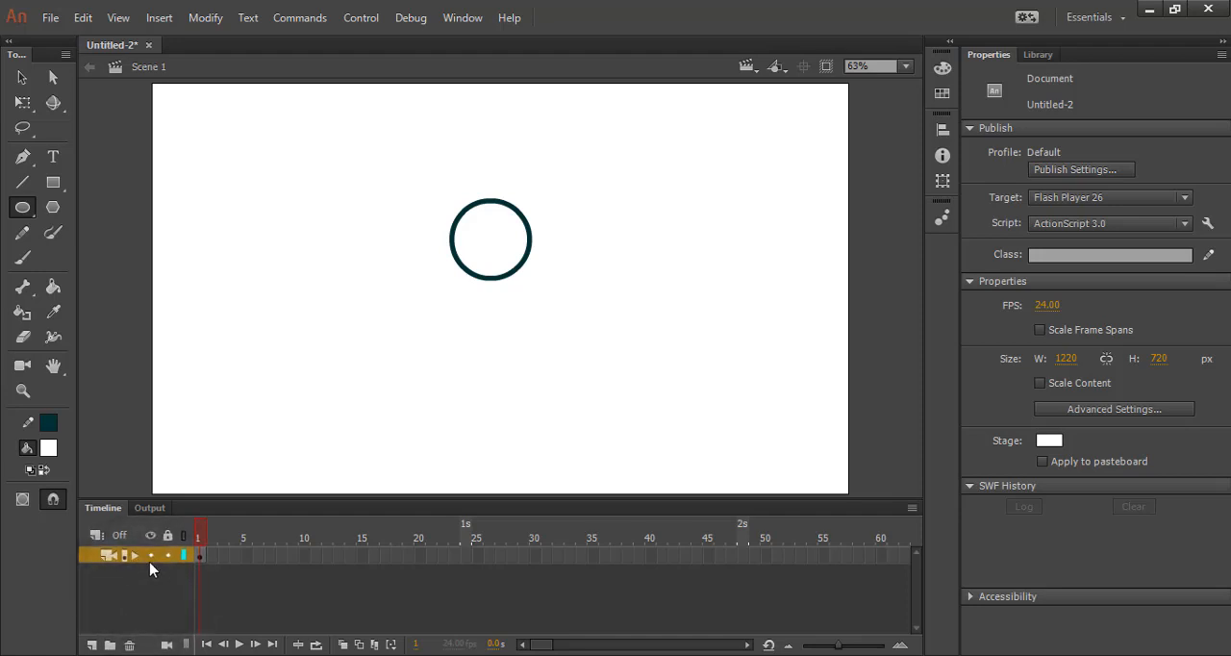
right_click(148, 563)
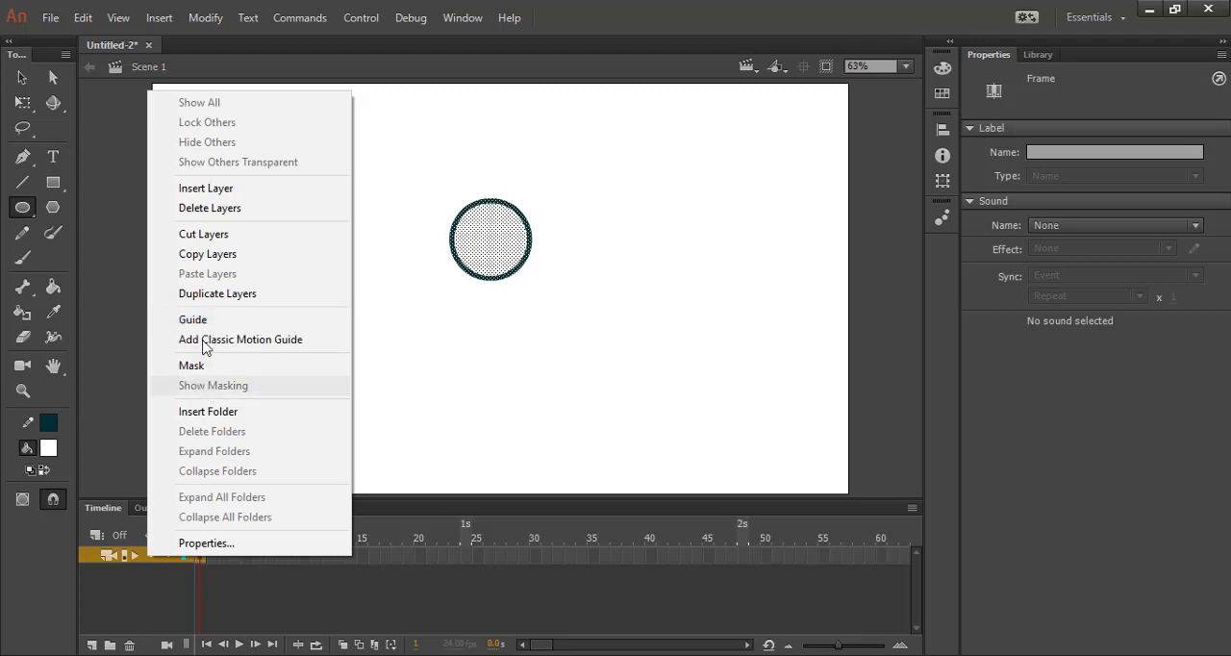
left_click(184, 596)
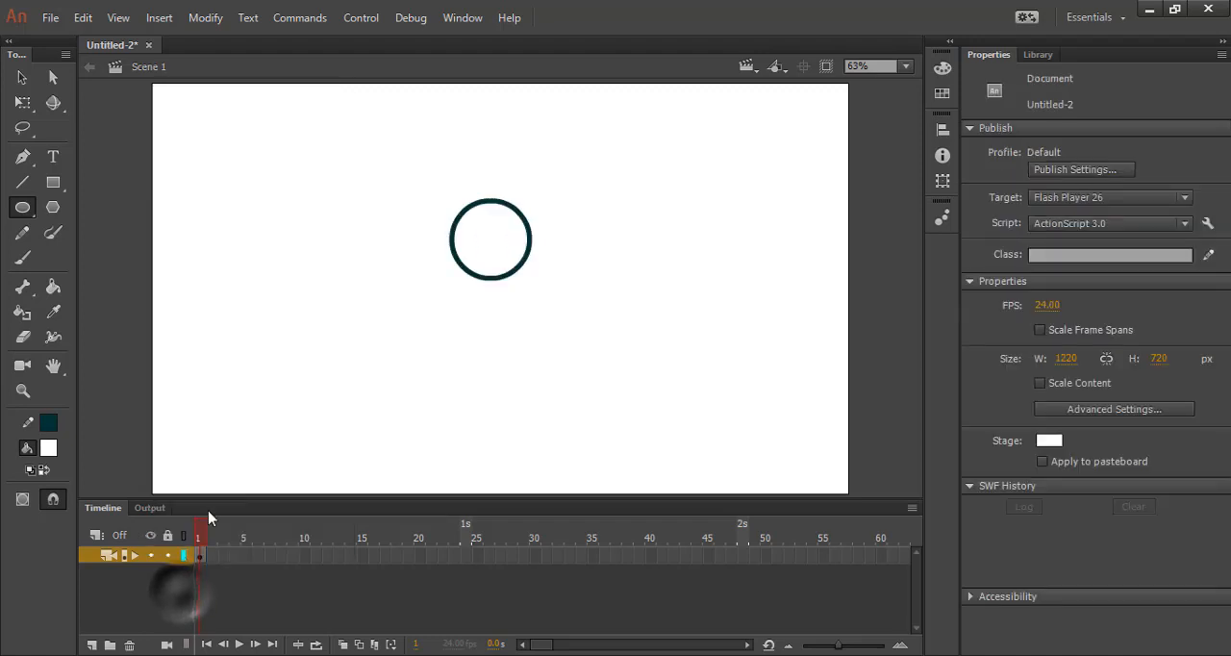
Insert a layer above the circle's layer and draw a tall ellipse, about 169 by 392 px, below the circle on it.
right_click(159, 564)
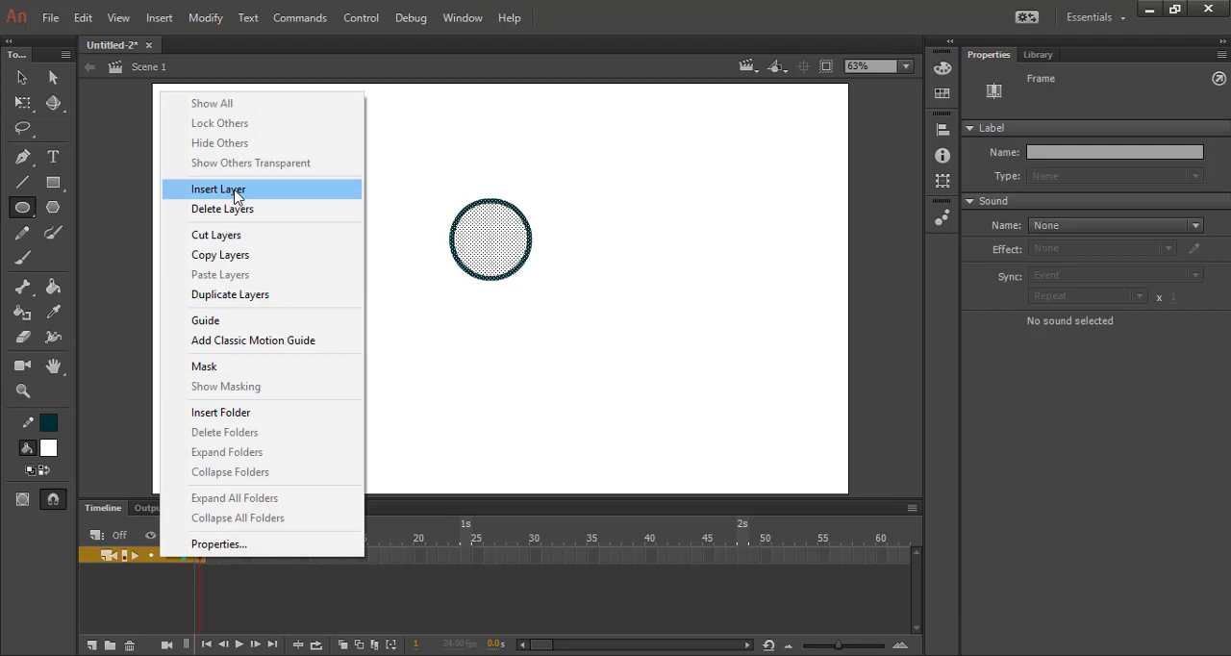
left_click(236, 192)
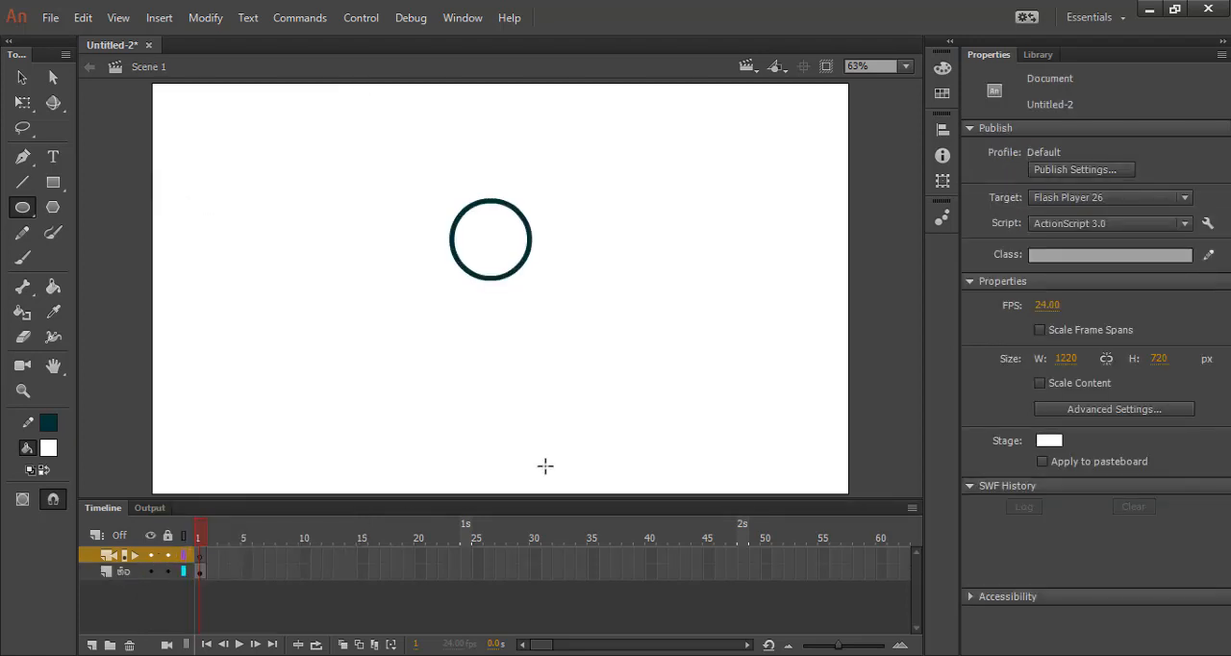
left_click(24, 212)
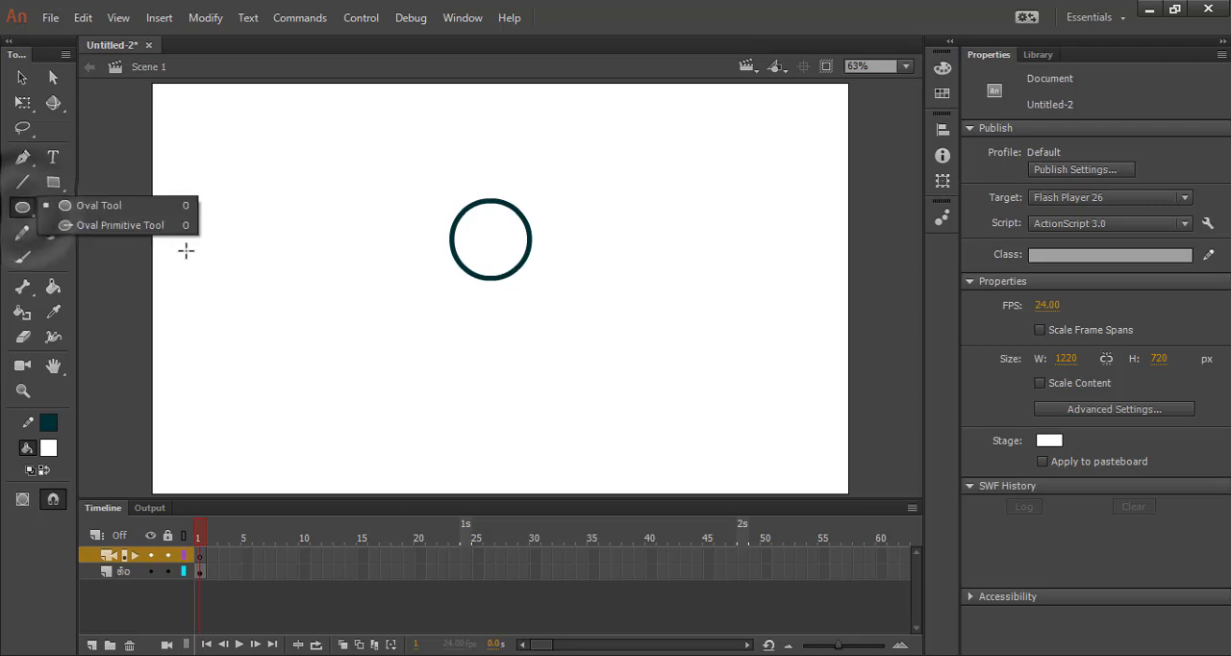
left_click_drag(452, 266, 554, 485)
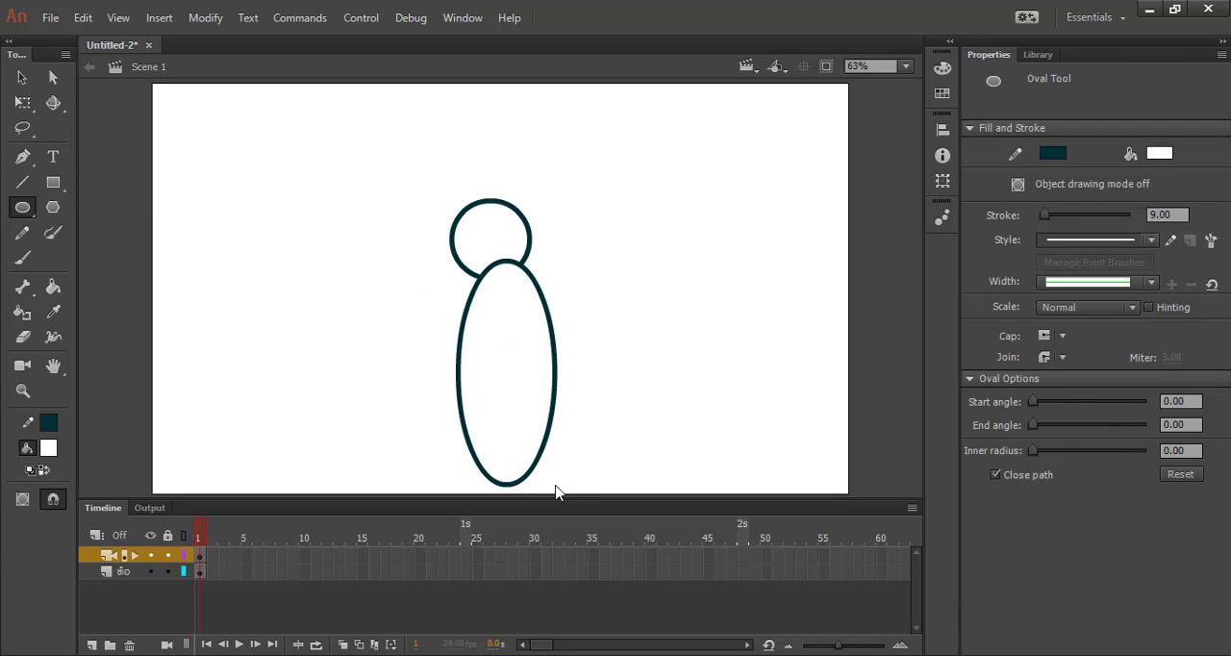
Try to pull the tall ellipse's outline slightly to the left with the Selection tool, and undo it.
left_click(22, 77)
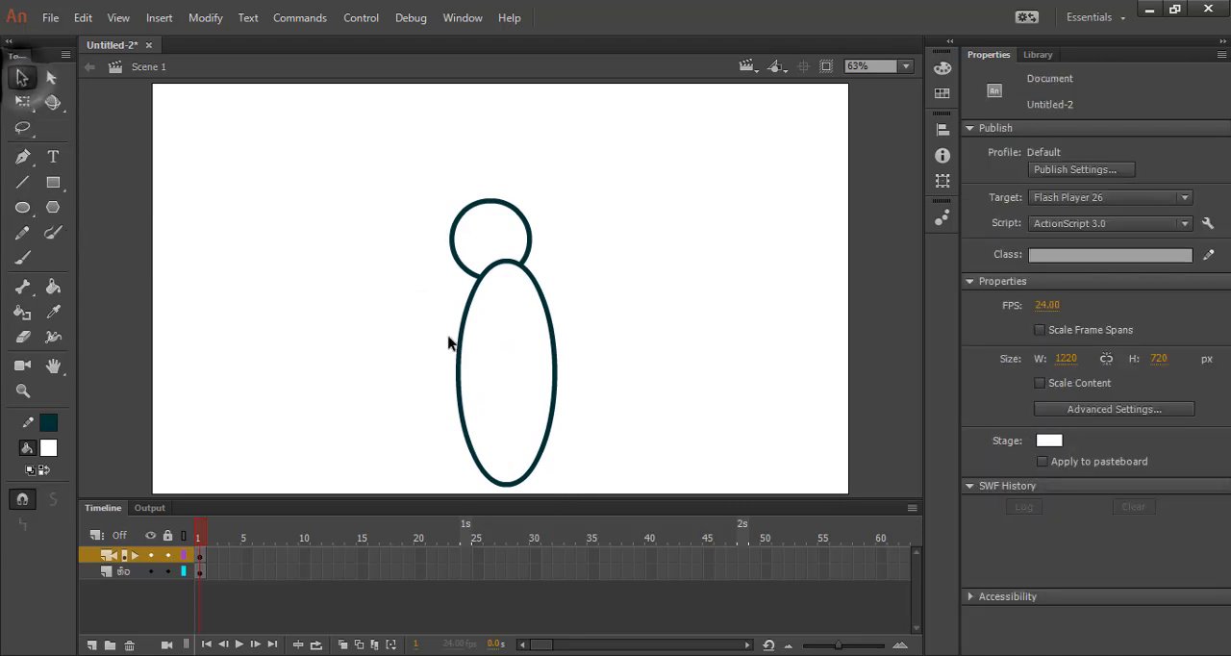
left_click_drag(459, 354, 450, 348)
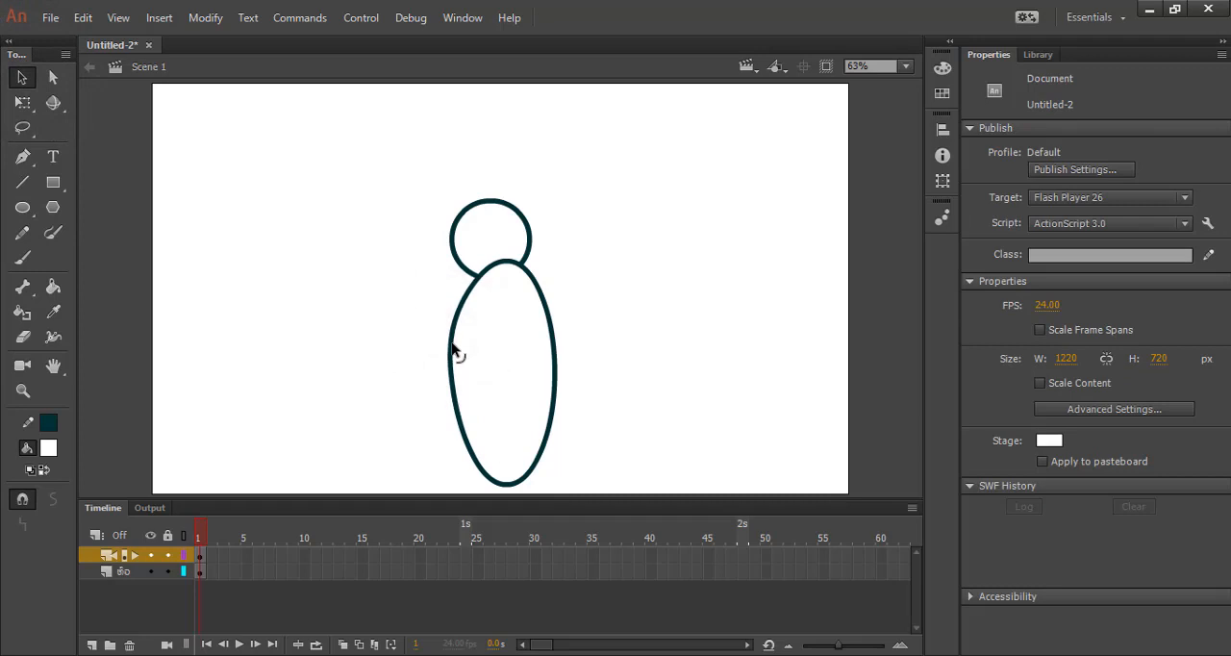
key("ctrl+z")
Try to shift the tall ellipse's fill to the left with the Free Transform tool, and undo the moves.
left_click(22, 102)
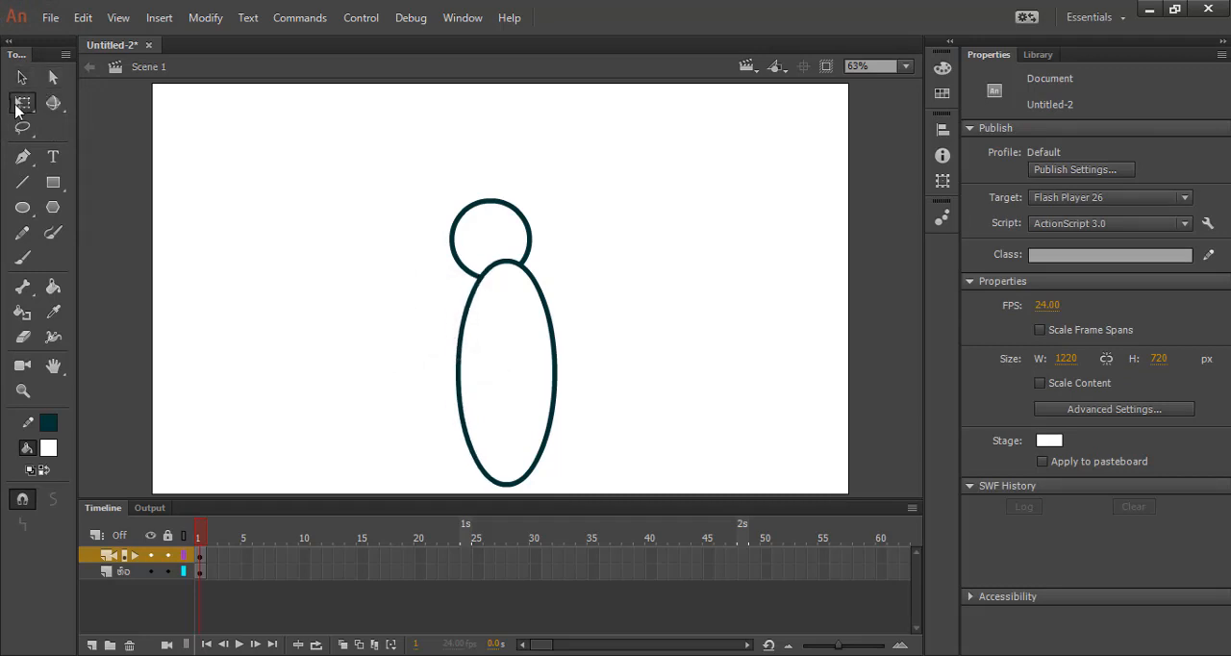
left_click(460, 346)
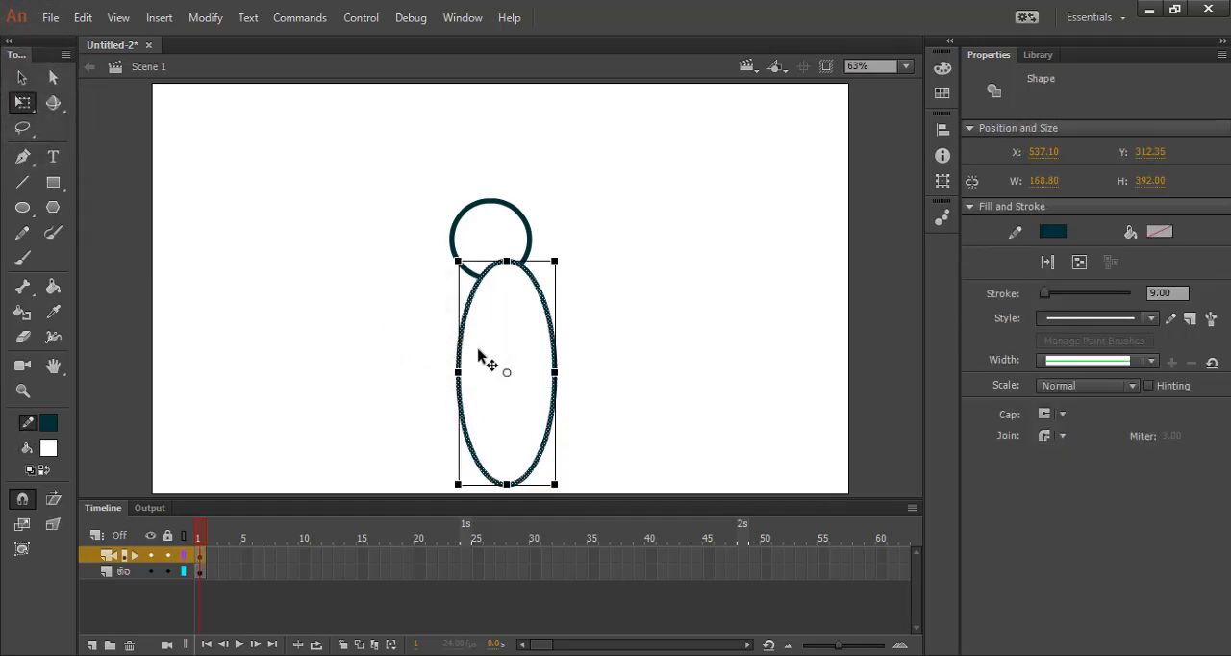
left_click_drag(479, 352, 459, 358)
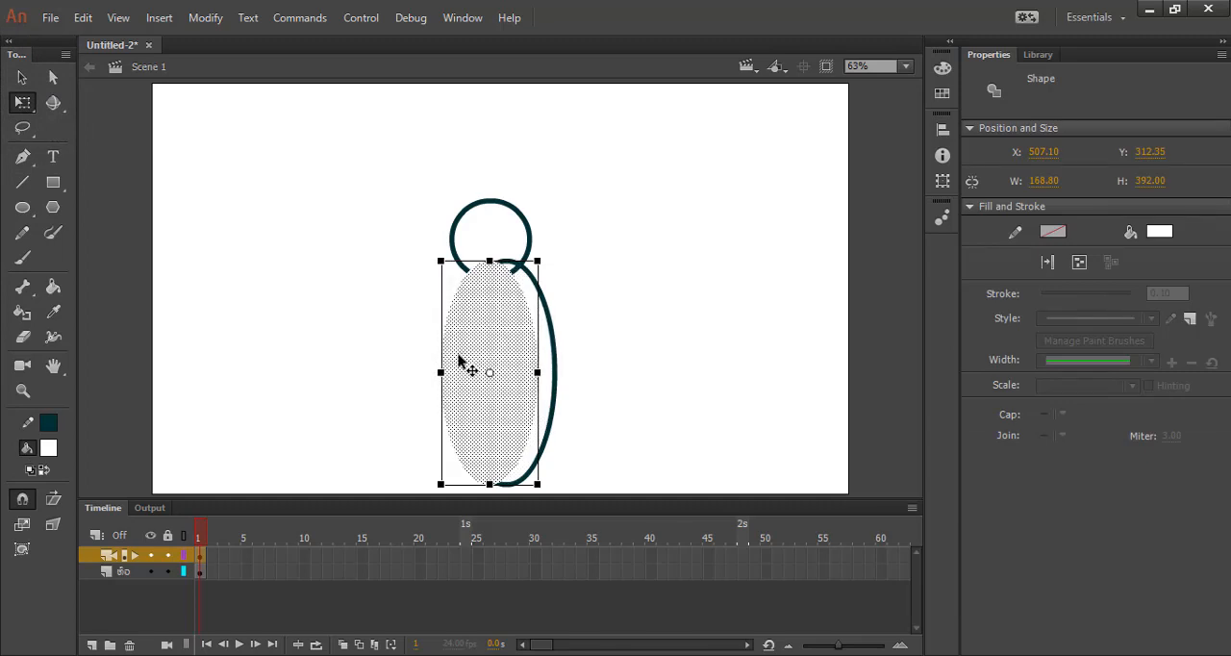
key("ctrl+z")
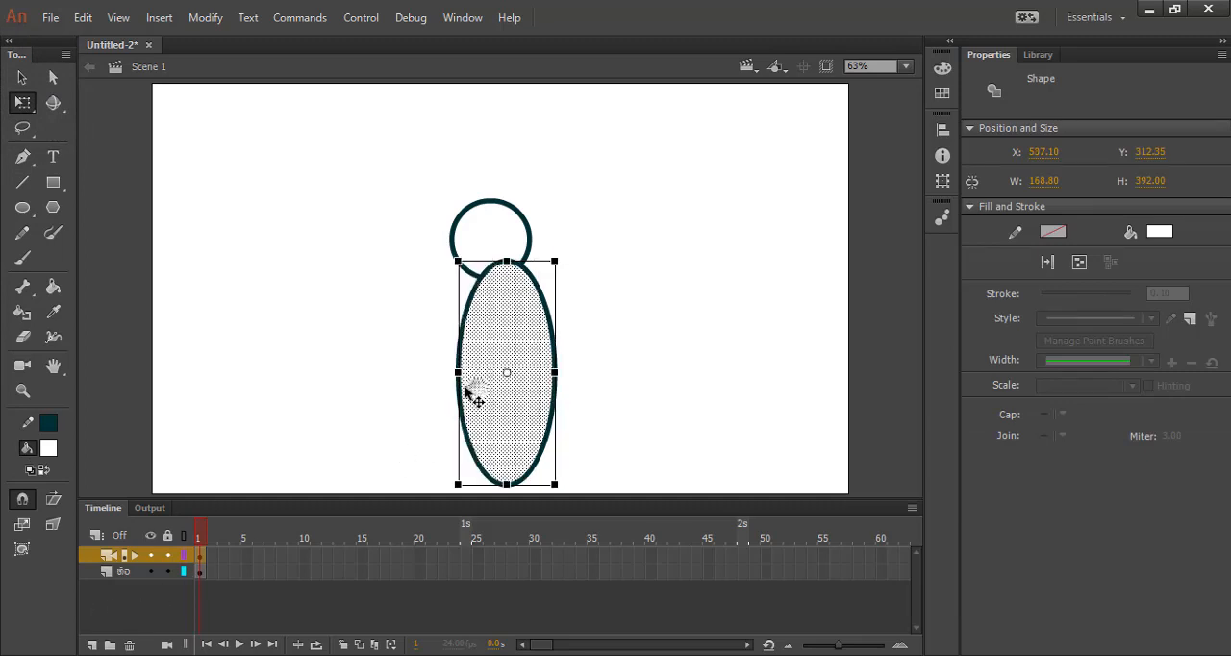
mouse_move(473, 393)
left_mouse_down()
mouse_move(382, 391)
mouse_move(428, 409)
left_mouse_up()
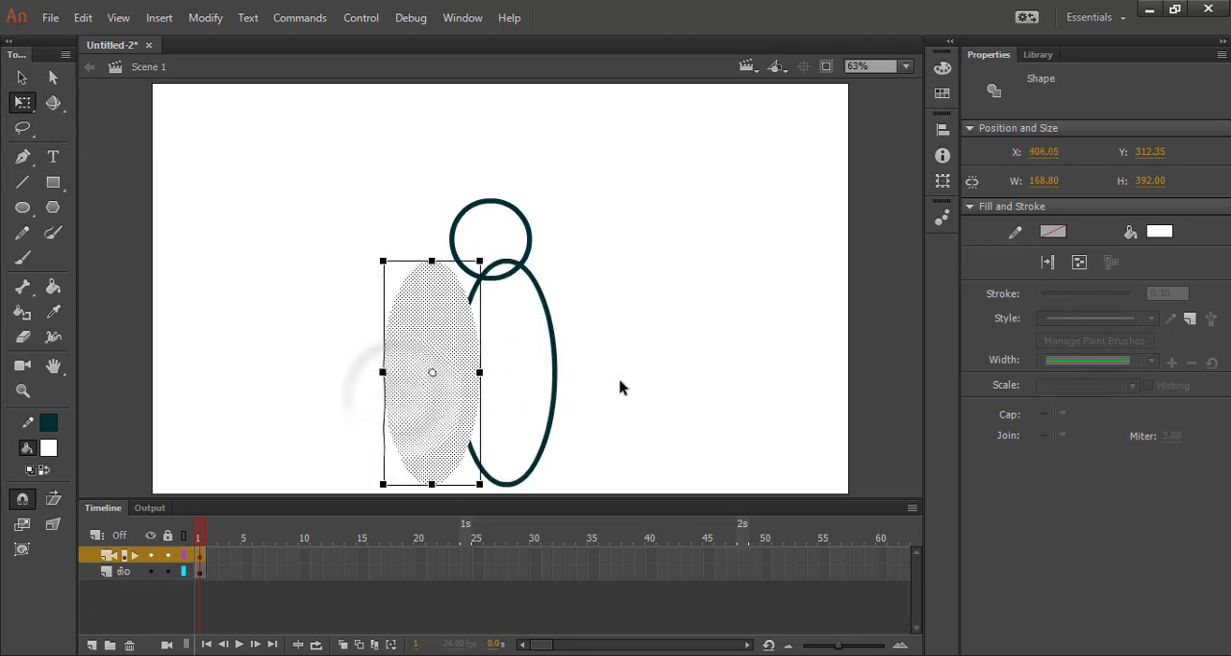
left_click(621, 388)
left_click(462, 381)
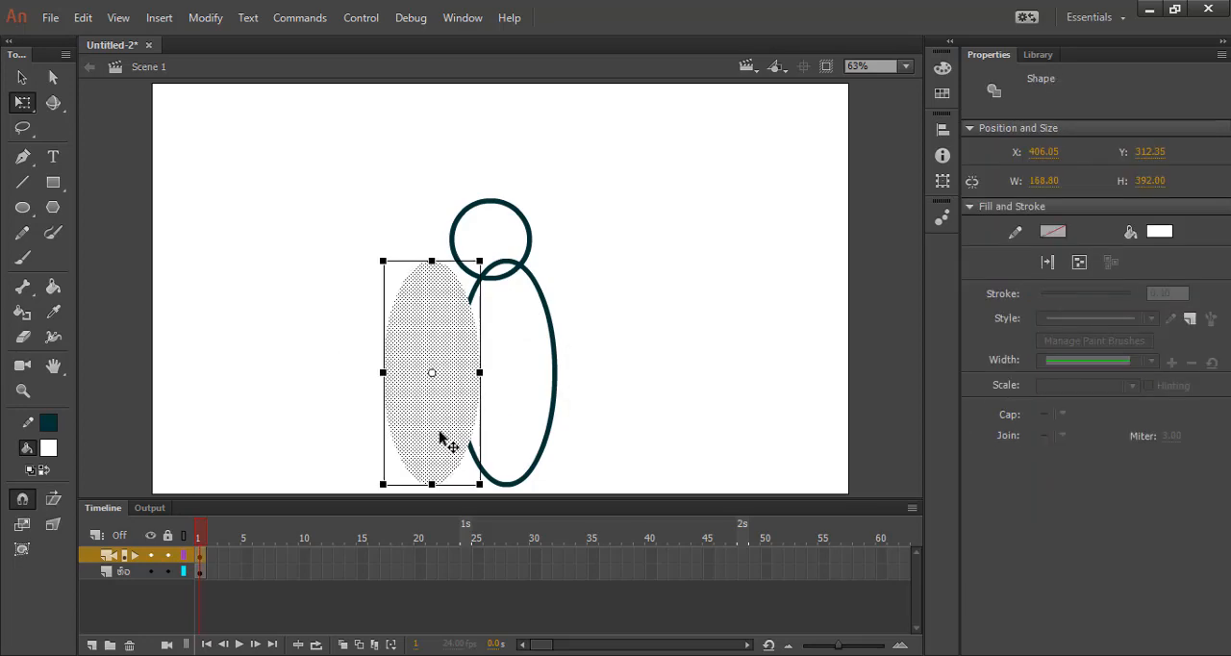
key("ctrl+z")
key("ctrl+z")
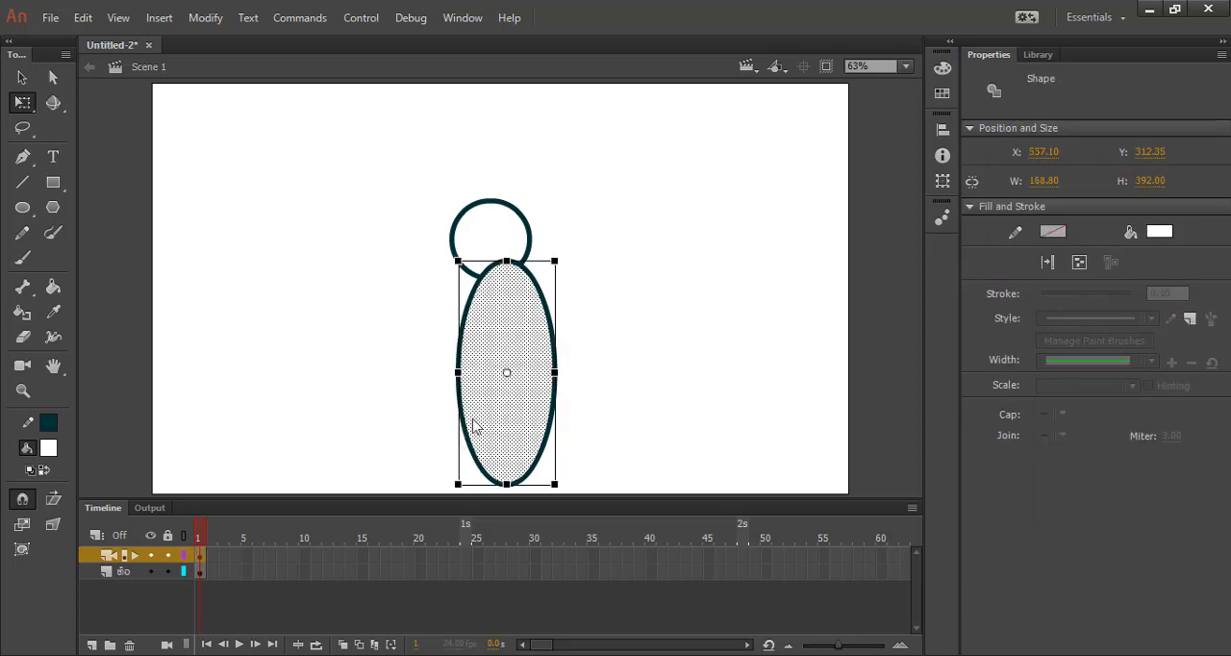
Select the ellipse's fill and outline together and move them to about X 505.5, Y 328, centred under the circle.
left_click(199, 556)
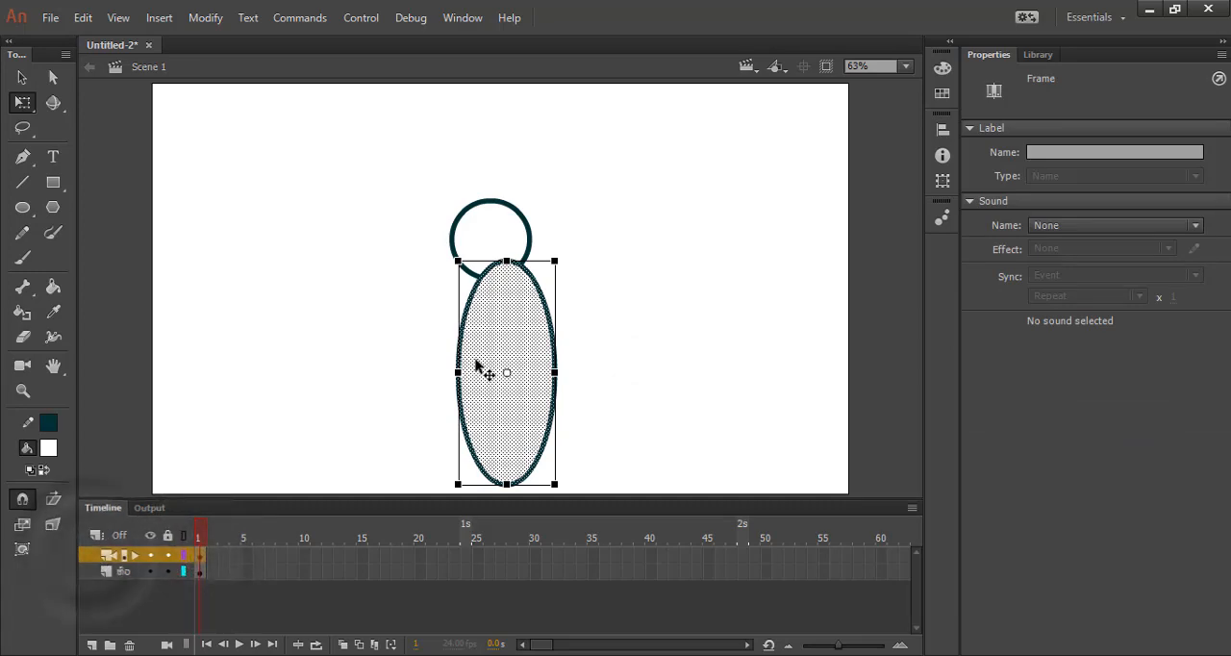
mouse_move(478, 365)
left_mouse_down()
mouse_move(457, 360)
mouse_move(461, 377)
left_mouse_up()
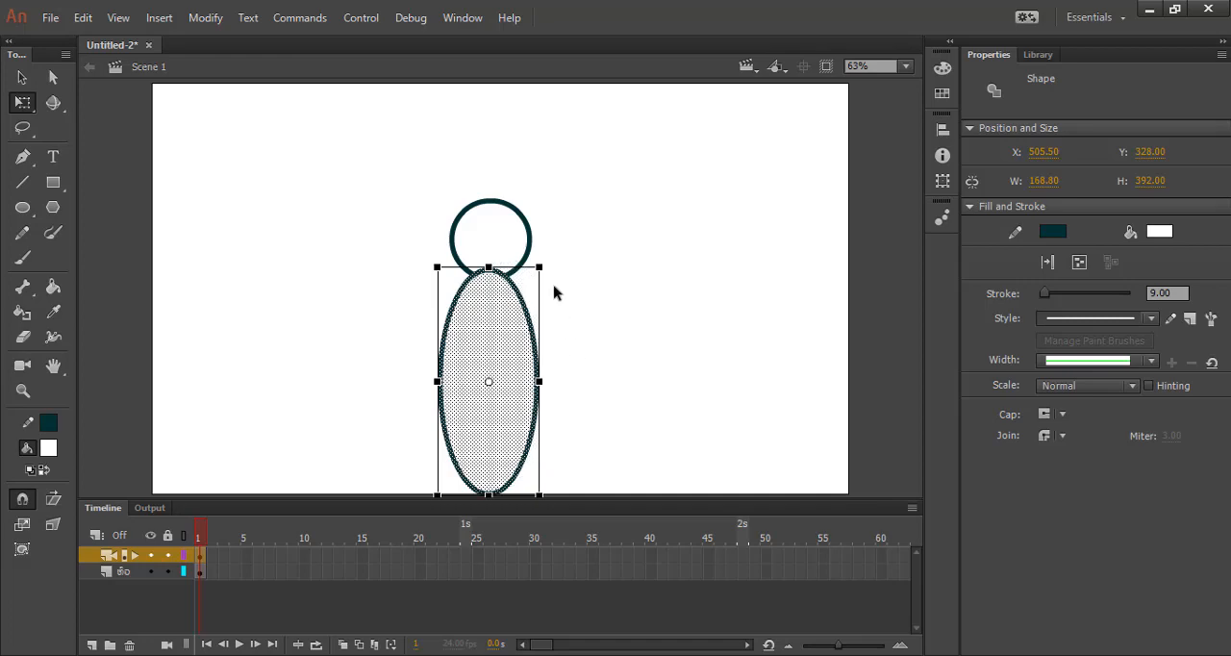
left_click(136, 625)
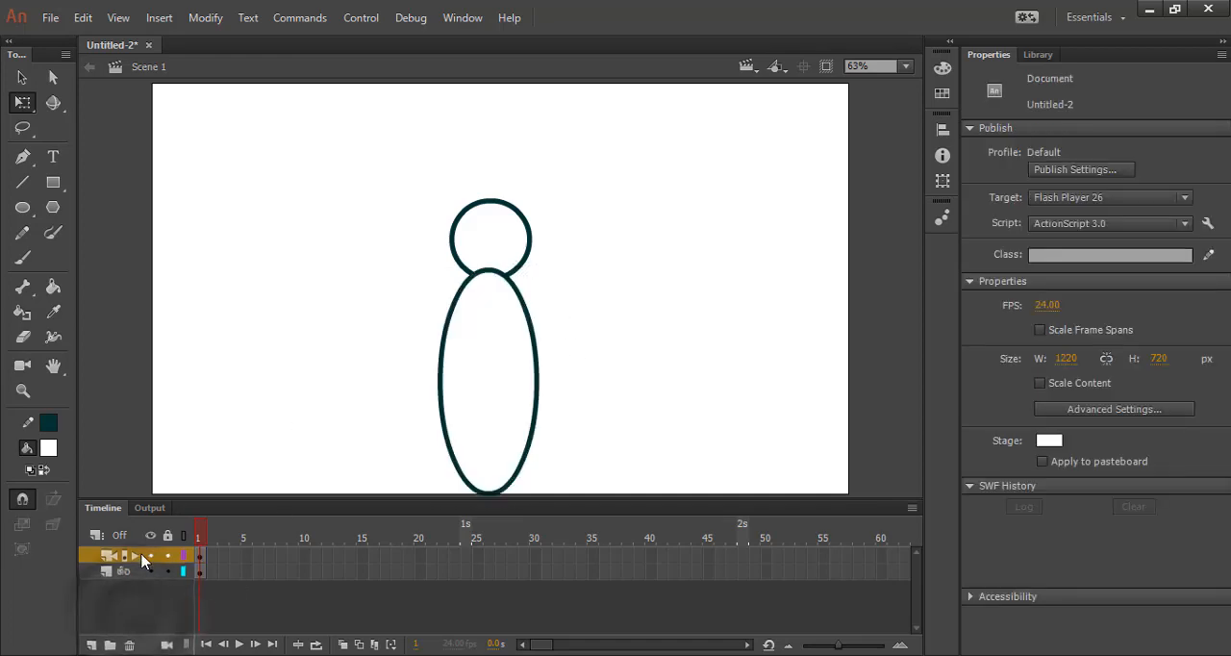
Rename the tall ellipse's layer "ໂຕ" and move it below the circle's layer.
right_click(142, 561)
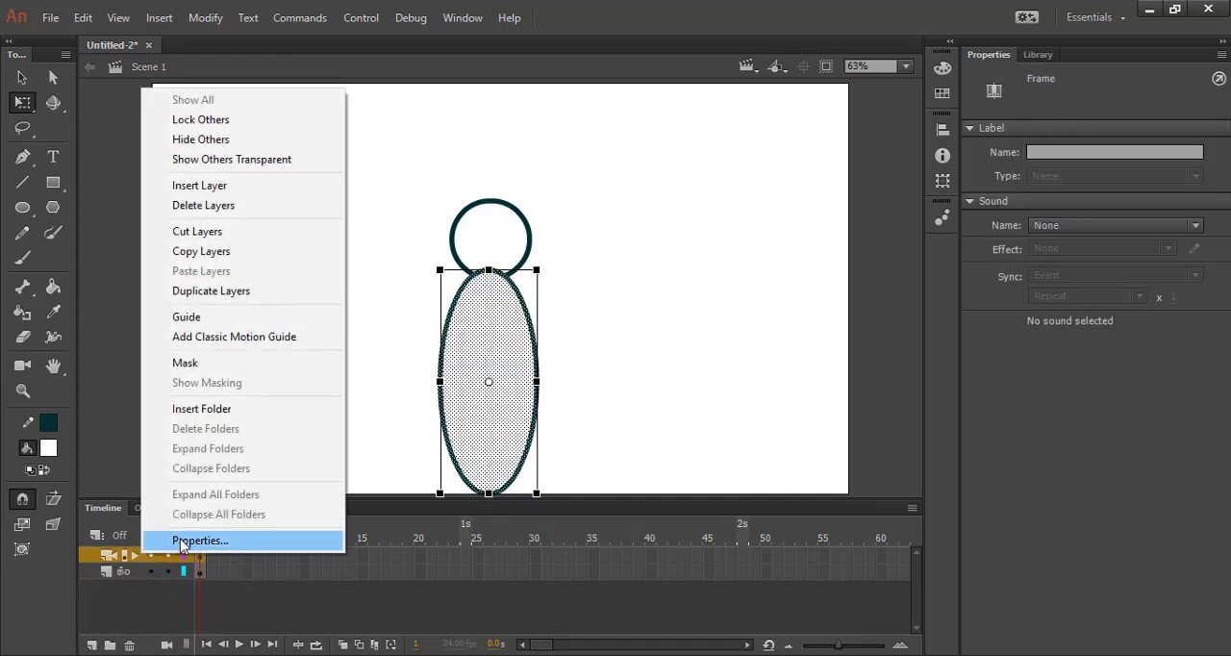
left_click(179, 541)
left_click_drag(563, 162, 479, 165)
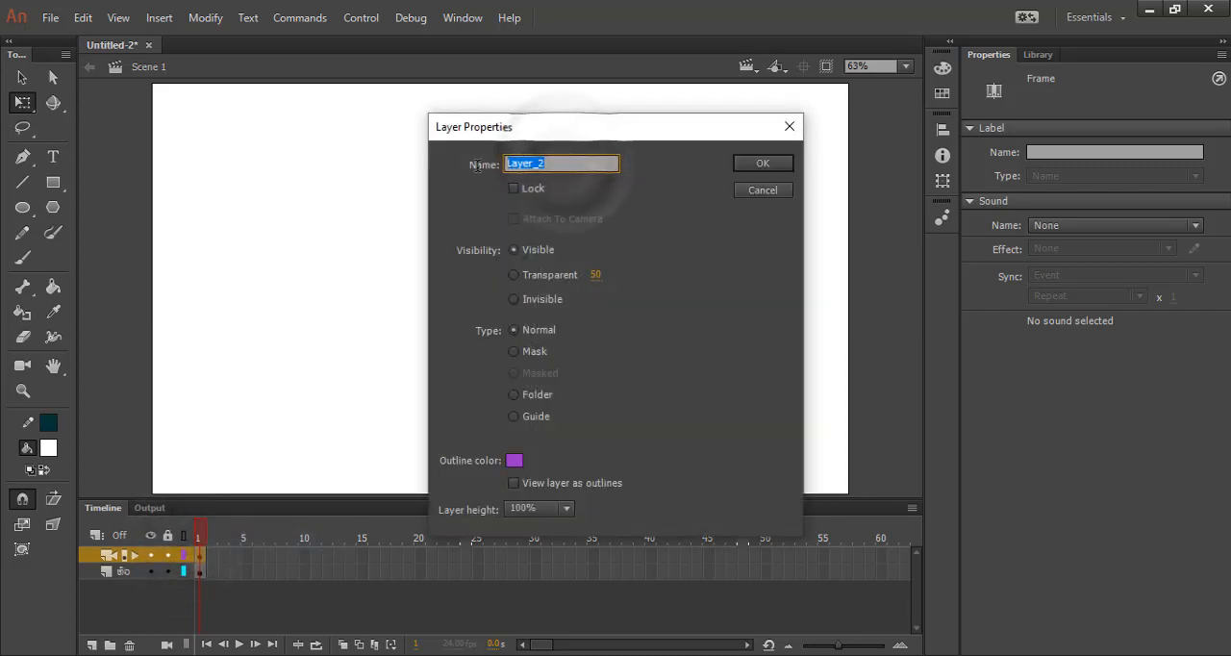
type("ะ")
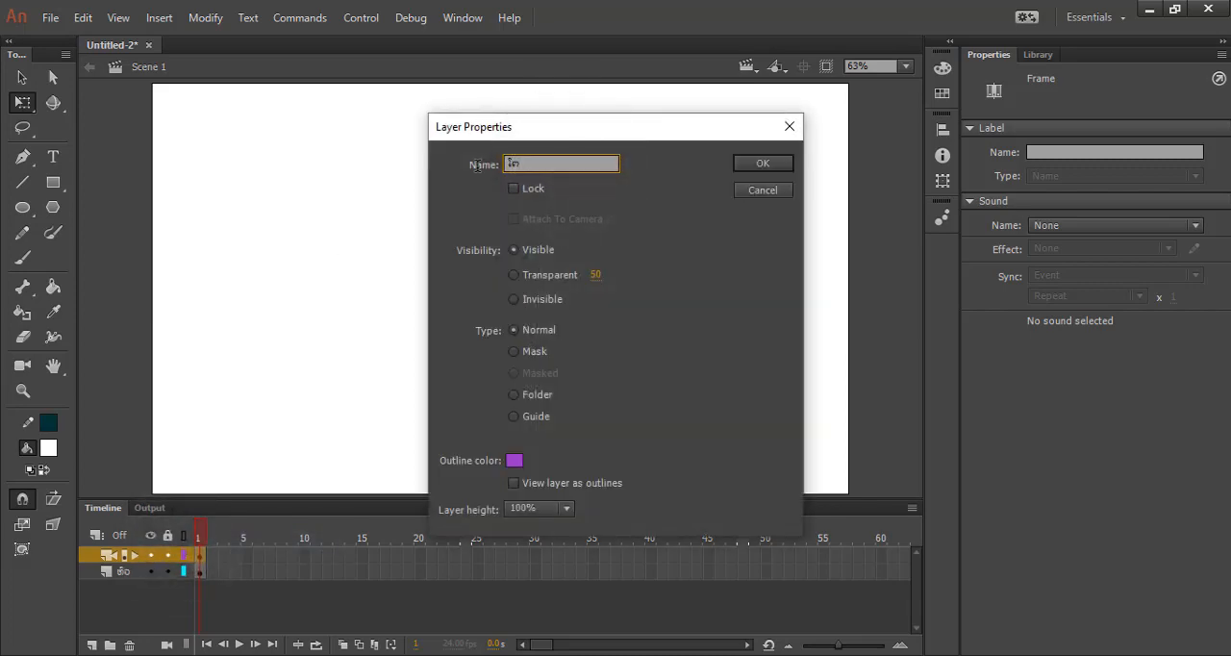
key("Return")
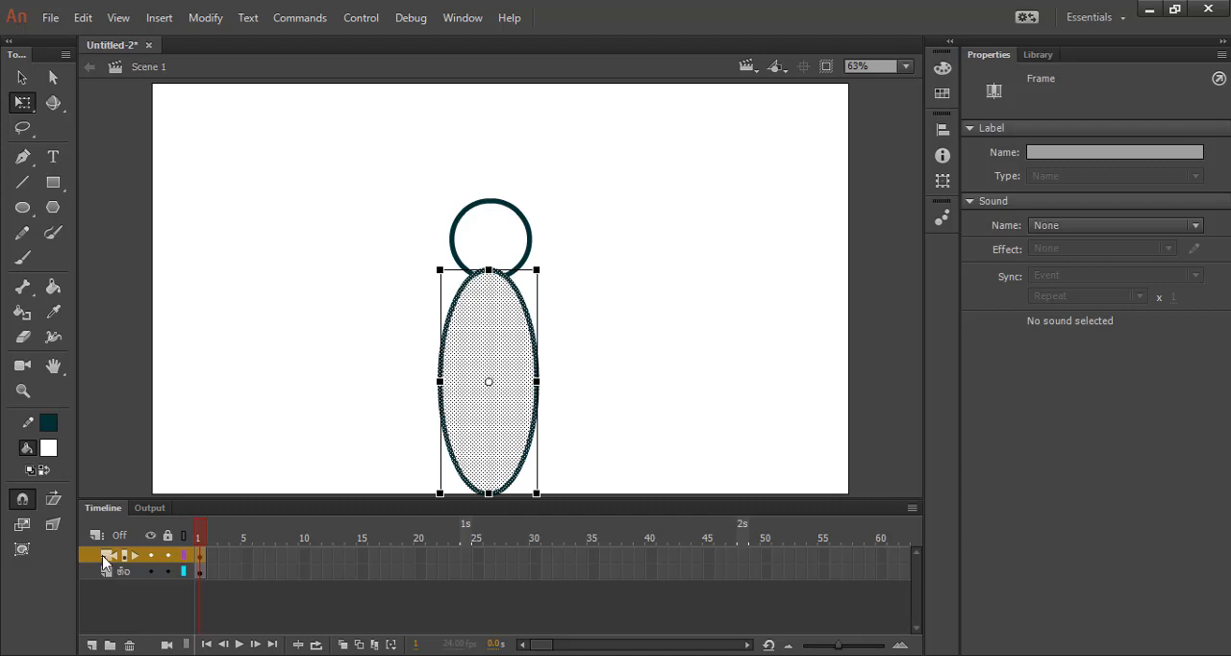
left_click_drag(105, 558, 101, 582)
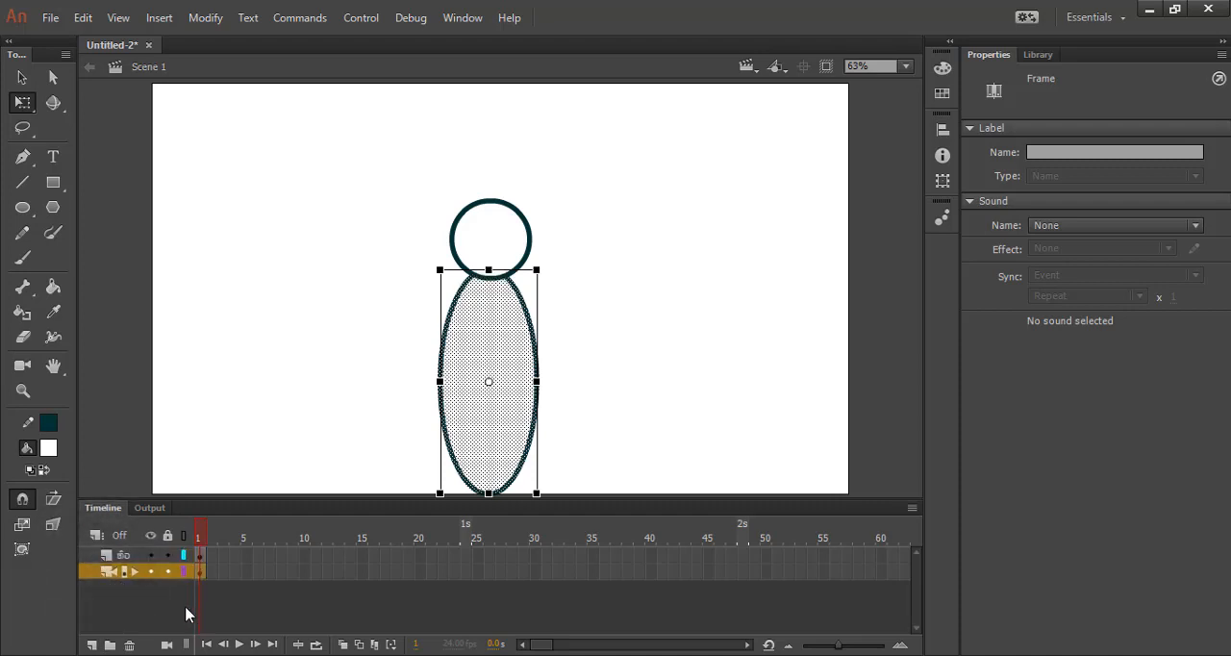
left_click(187, 616)
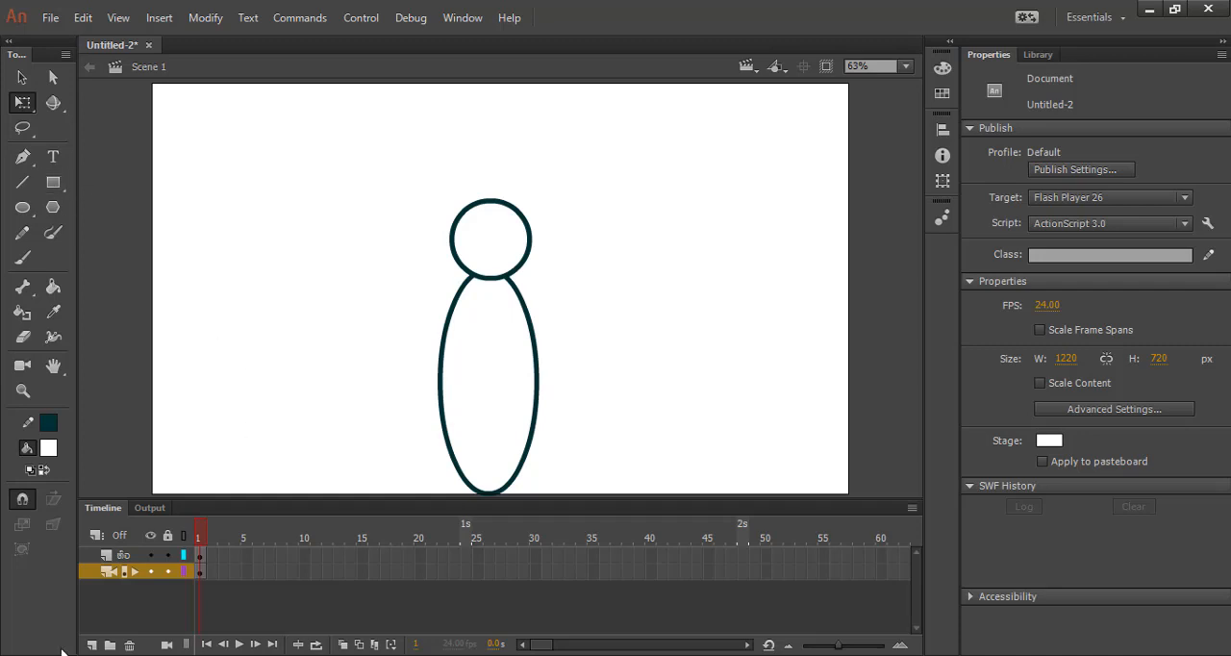
Insert a layer above the circle's layer and draw a tall, narrow rounded rectangle as an arm on it, left of the figure.
left_click(141, 556)
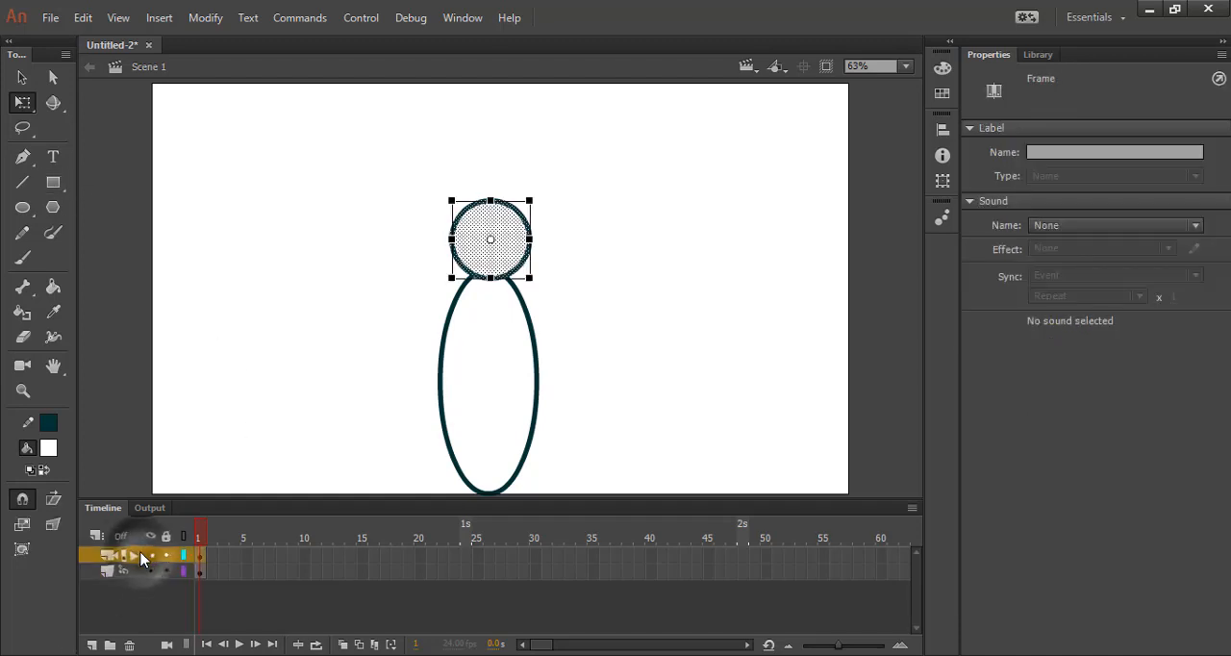
right_click(142, 556)
left_click(217, 184)
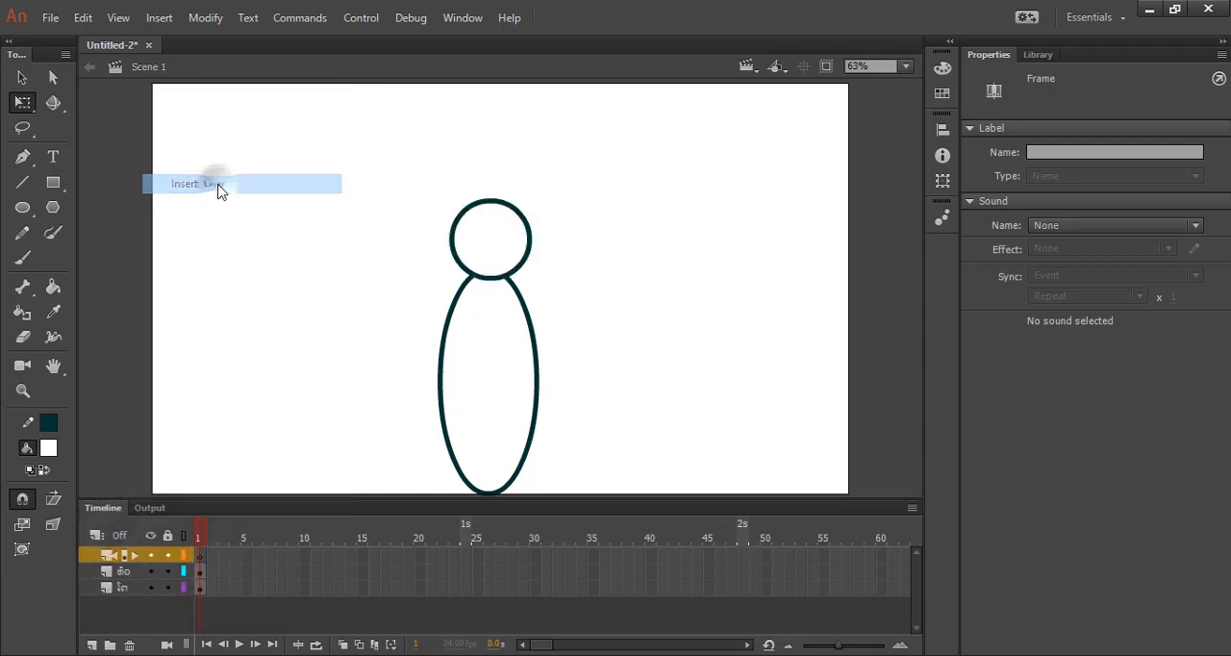
left_click(203, 560)
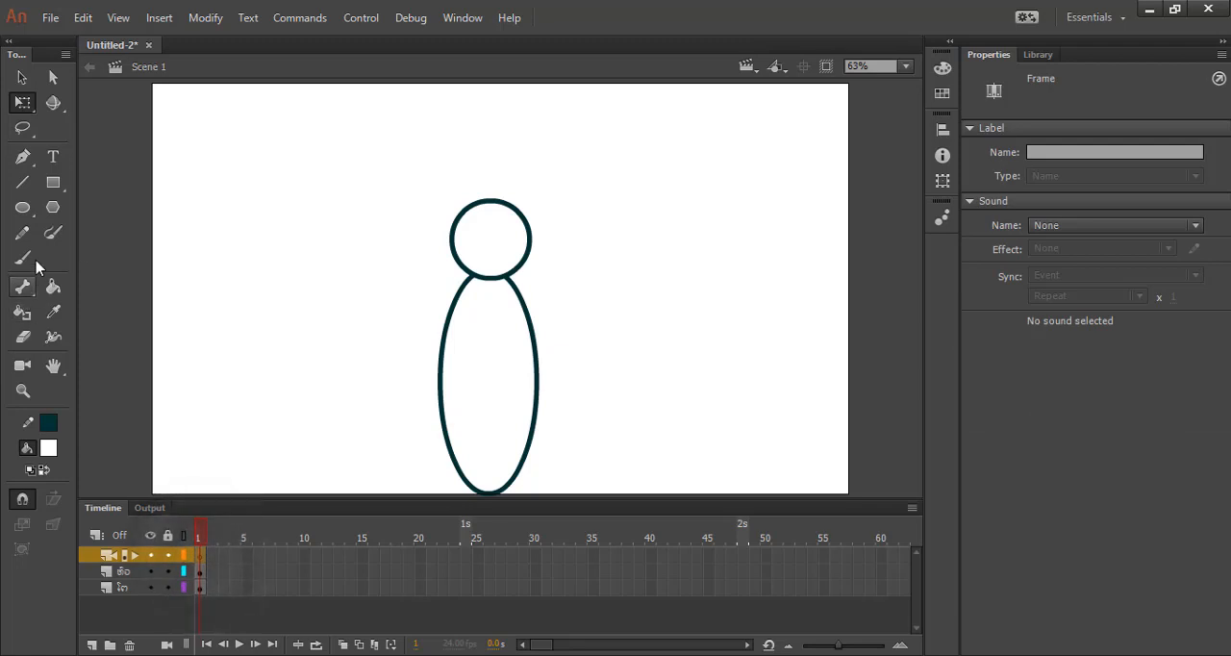
left_click(53, 182)
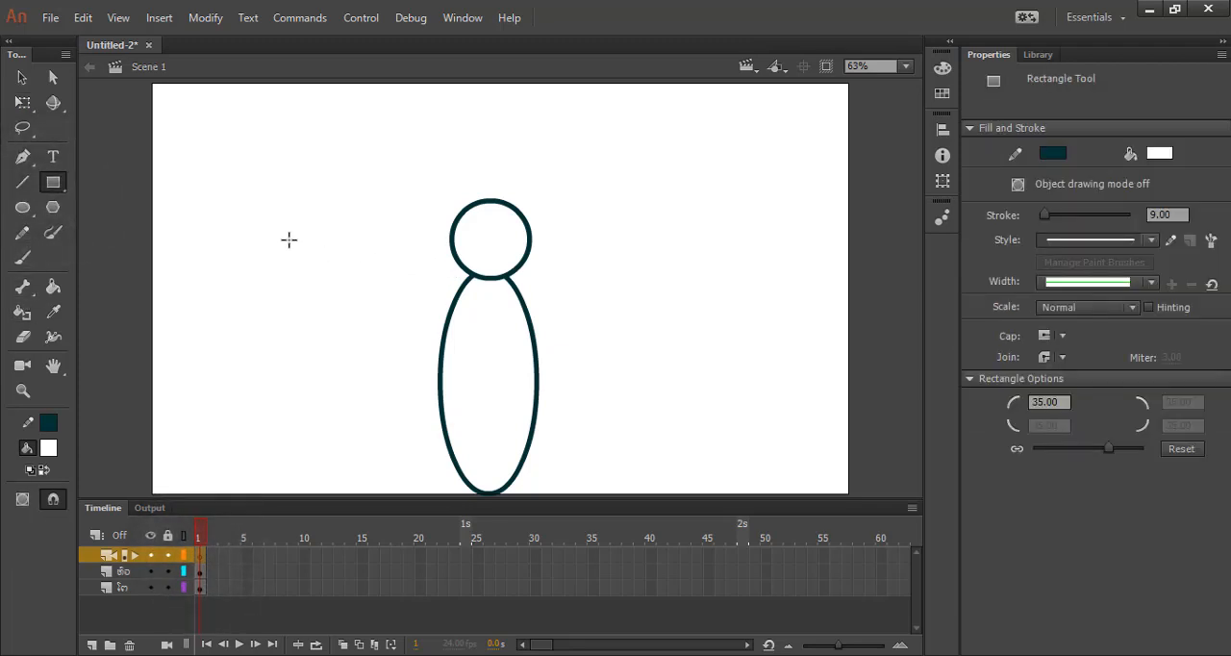
mouse_move(288, 239)
left_mouse_down()
mouse_move(322, 317)
mouse_move(329, 426)
left_mouse_up()
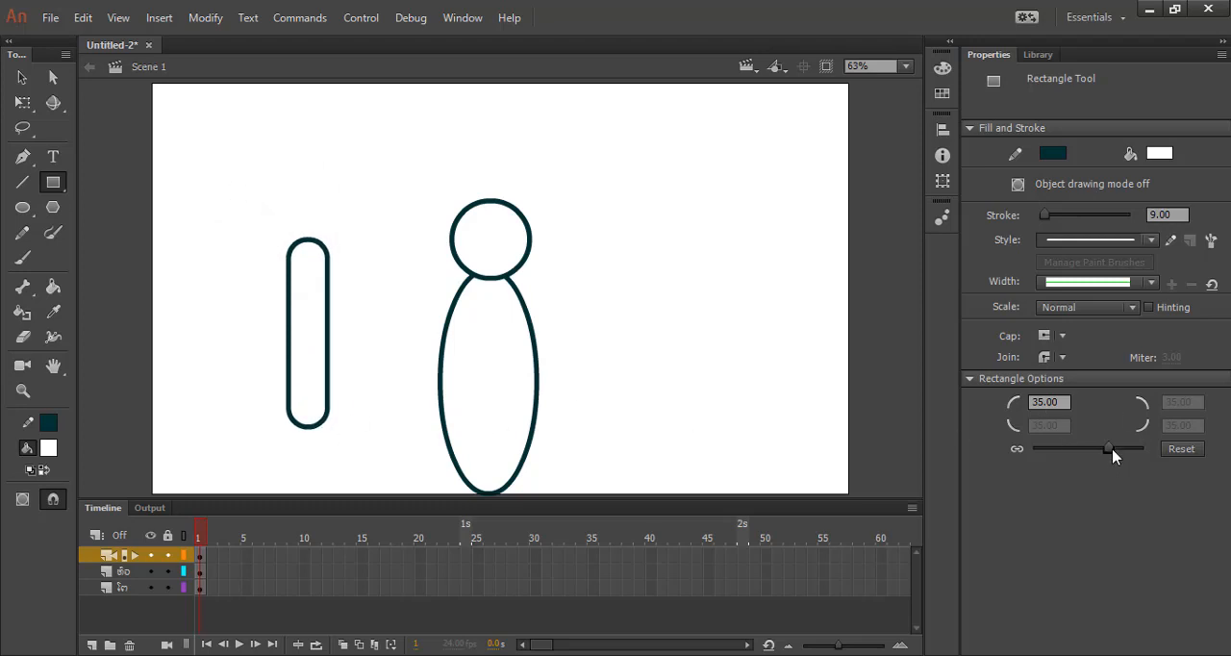
Try out rectangle corner radii of -78, 29 and 100 with test rectangles around the figure.
mouse_move(1111, 449)
left_mouse_down()
mouse_move(1102, 484)
mouse_move(1075, 441)
mouse_move(1045, 452)
left_mouse_up()
left_click_drag(381, 225, 415, 379)
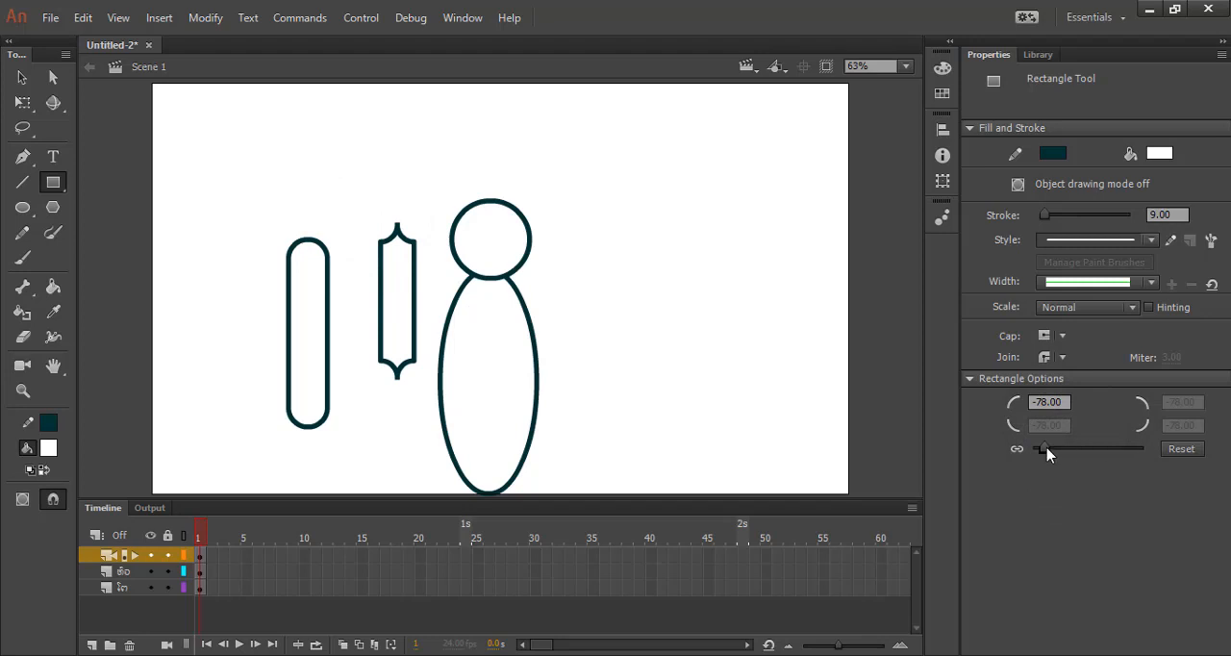
left_click_drag(1047, 451, 1106, 454)
mouse_move(448, 157)
left_mouse_down()
mouse_move(652, 250)
mouse_move(662, 274)
left_mouse_up()
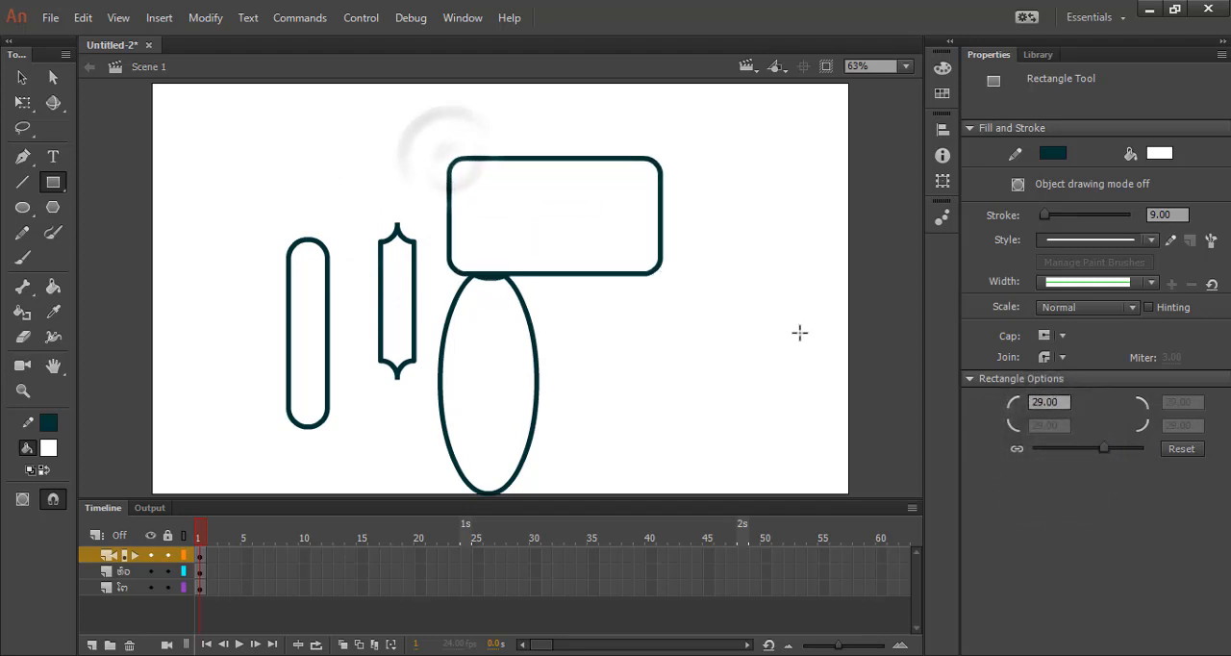
mouse_move(781, 305)
left_mouse_down()
mouse_move(786, 443)
mouse_move(802, 458)
left_mouse_up()
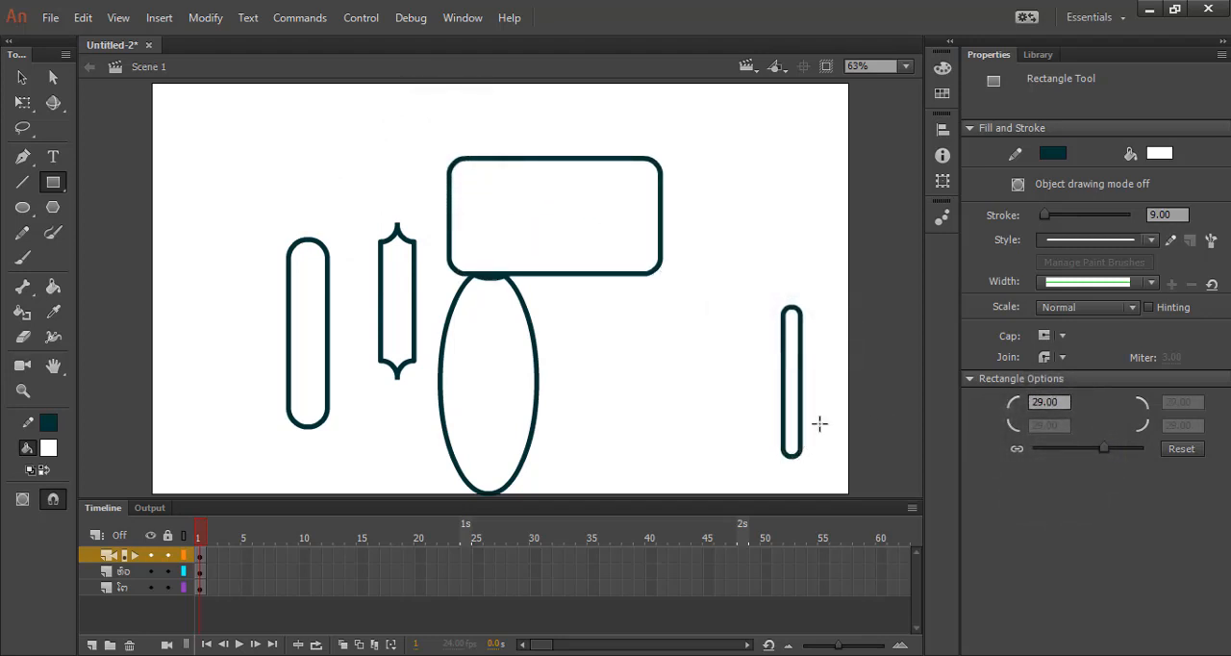
left_click_drag(1104, 454, 1145, 449)
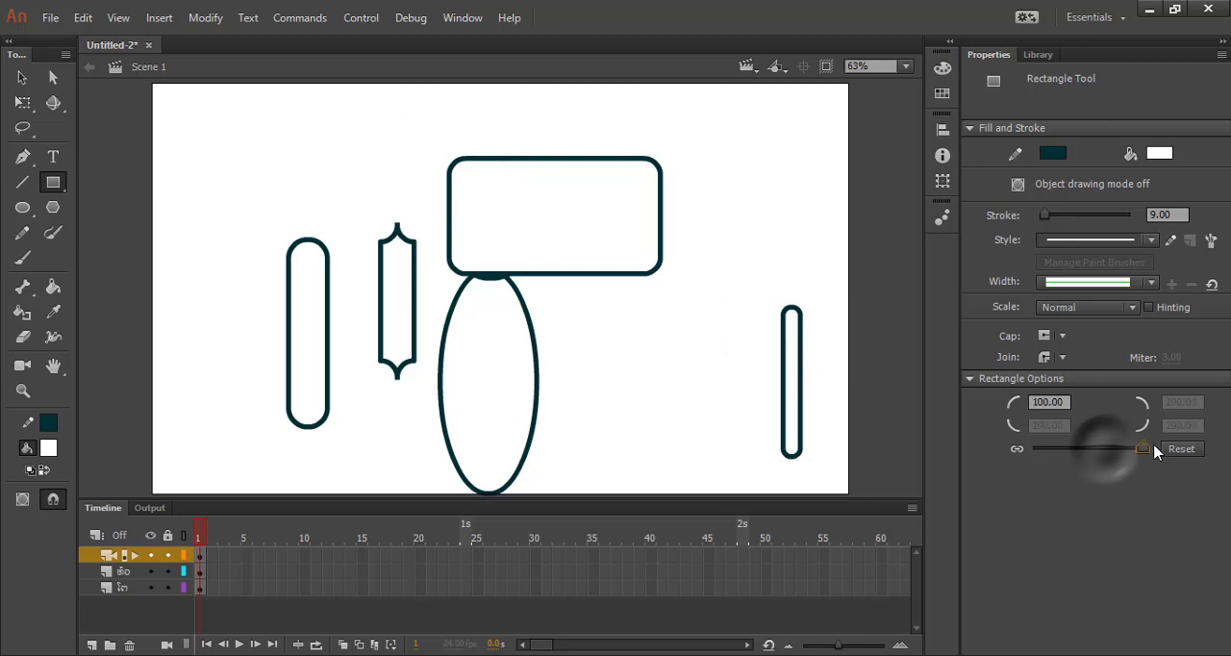
left_click_drag(325, 122, 404, 216)
left_click_drag(371, 227, 366, 231)
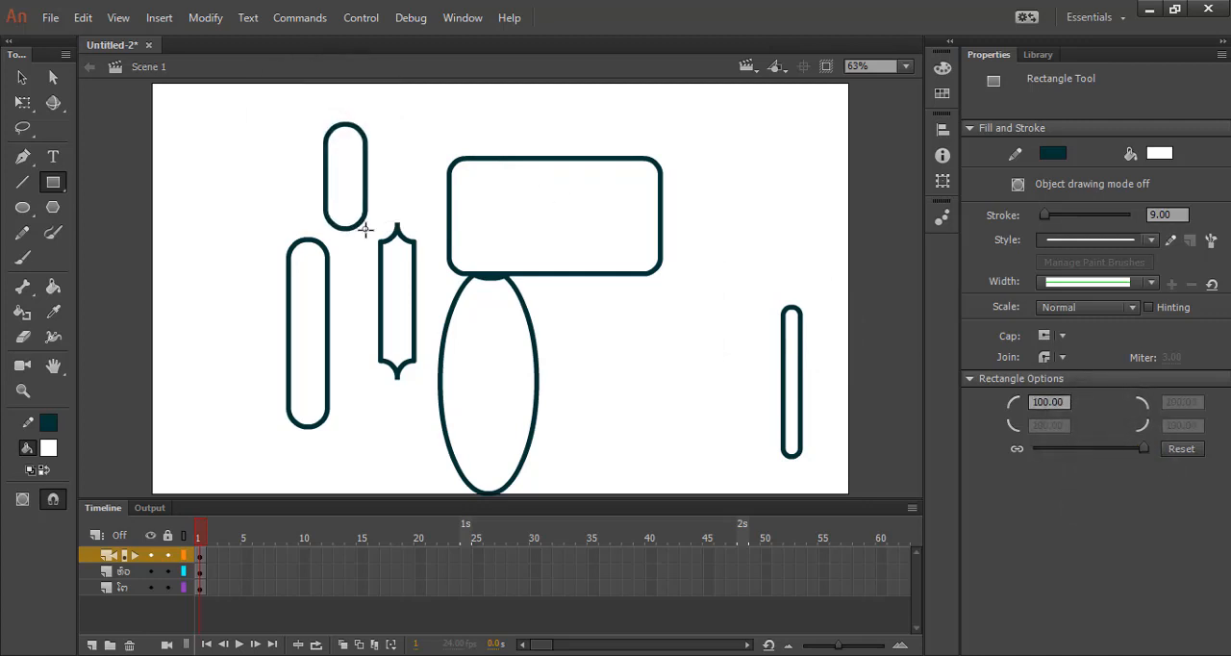
Try a square-cornered rectangle with corner radius 0, and undo all the test rectangles except the arm.
left_click_drag(1145, 451, 1109, 448)
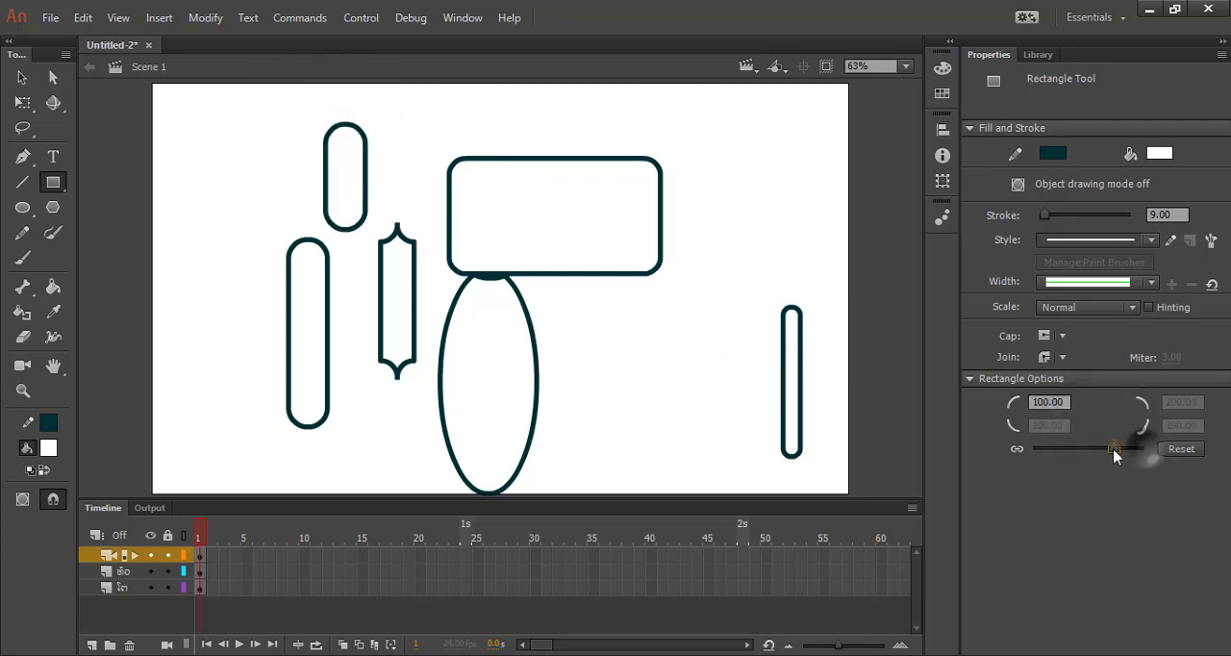
left_click(1047, 402)
type("0")
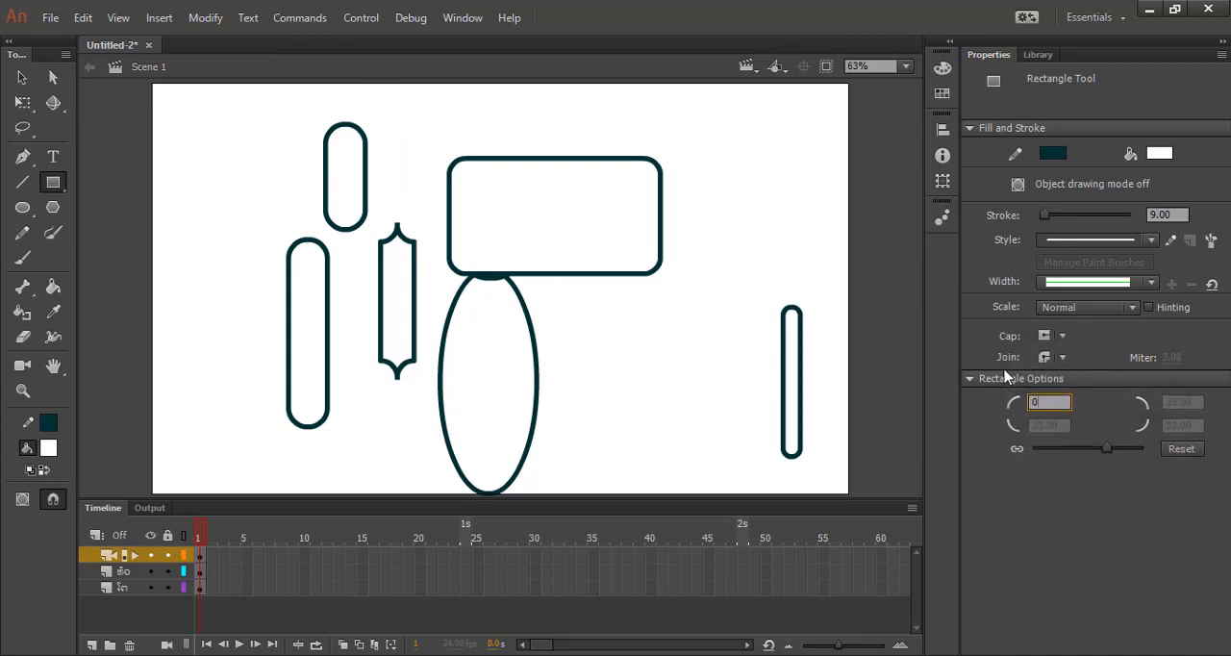
left_click_drag(665, 148, 736, 288)
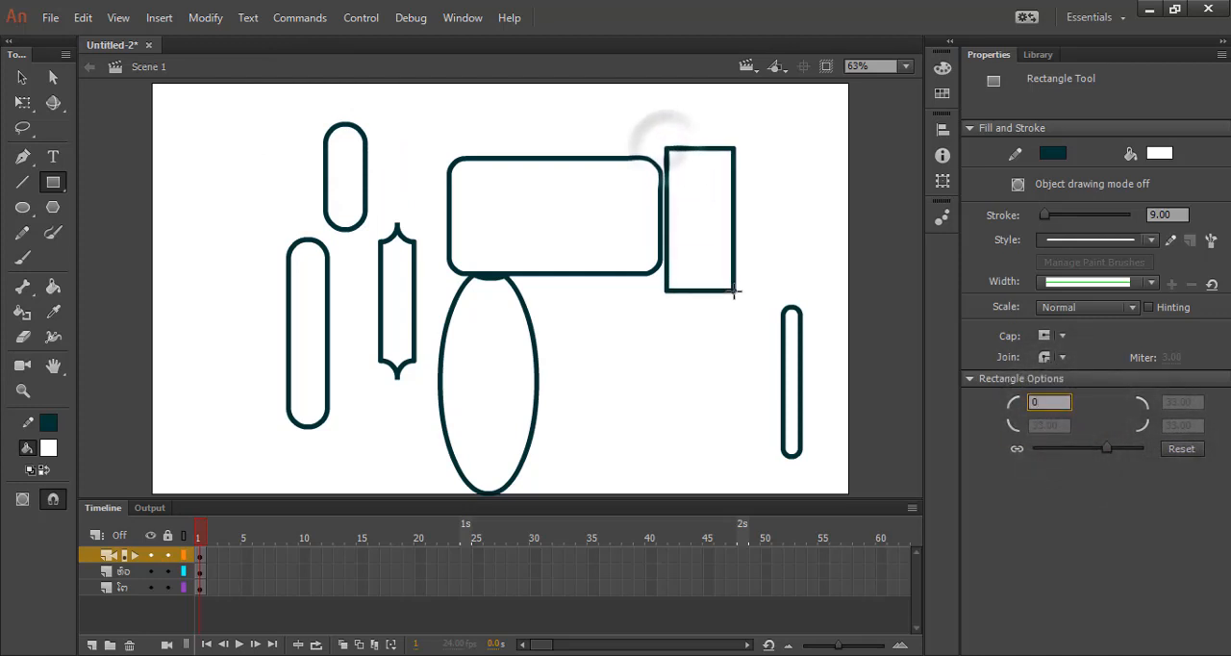
key("ctrl+z")
key("ctrl+z")
key("ctrl+z")
key("ctrl+z")
key("ctrl+z")
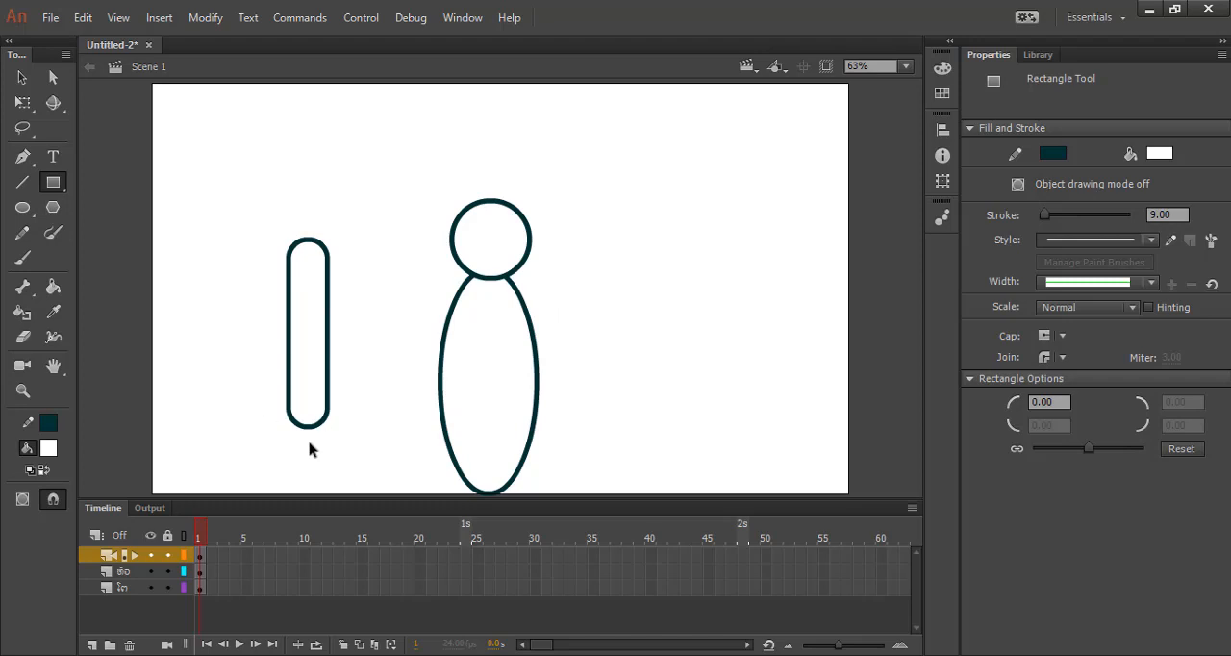
Try to draw a square-cornered rectangle at the arm's lower end, and undo it.
scroll(310, 450, "up", 4)
scroll(388, 356, "down", 3)
scroll(359, 296, "up", 1)
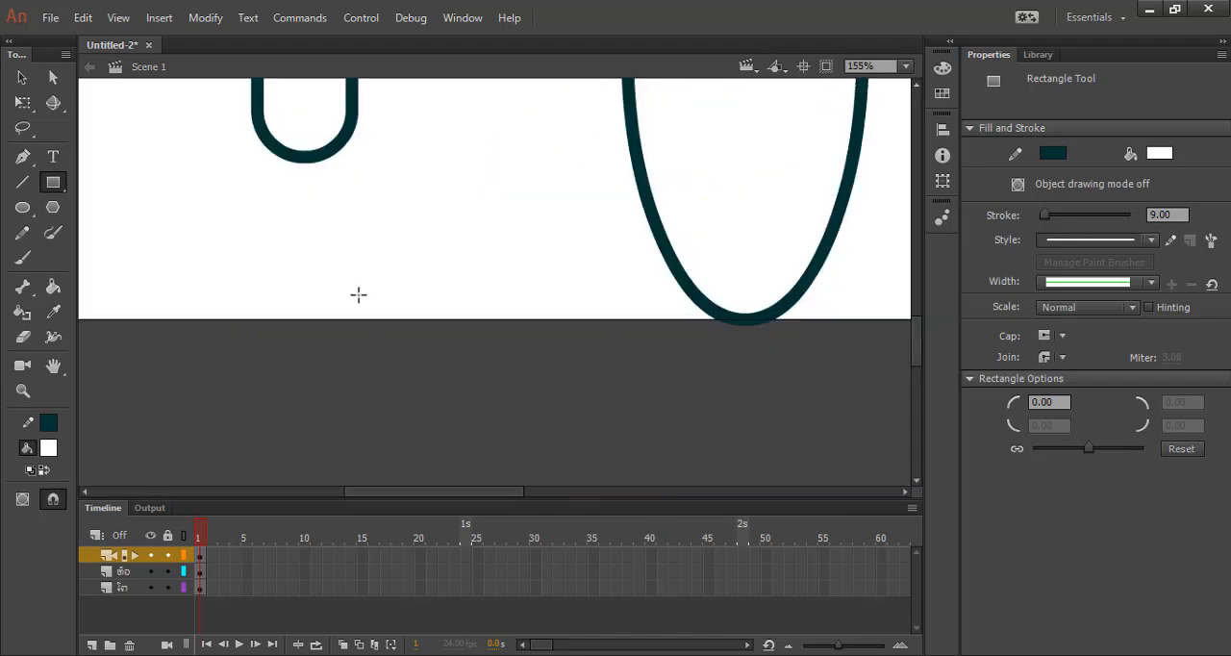
scroll(358, 294, "up", 2)
left_click_drag(304, 261, 349, 349)
key("ctrl+z")
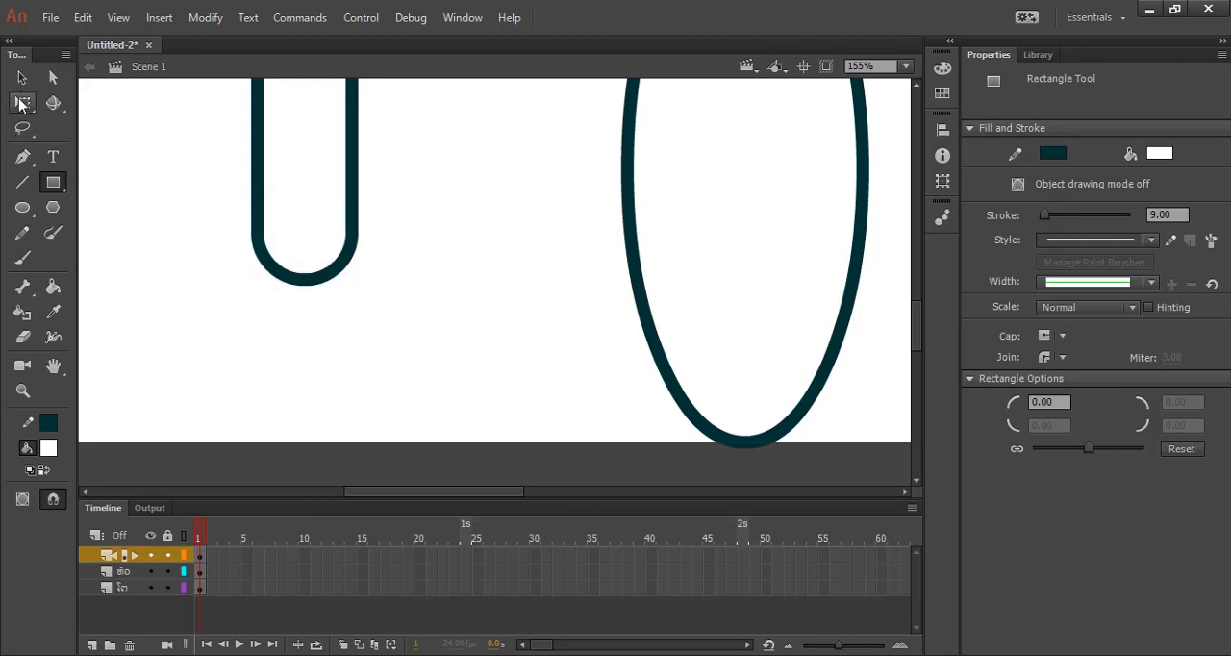
key("v")
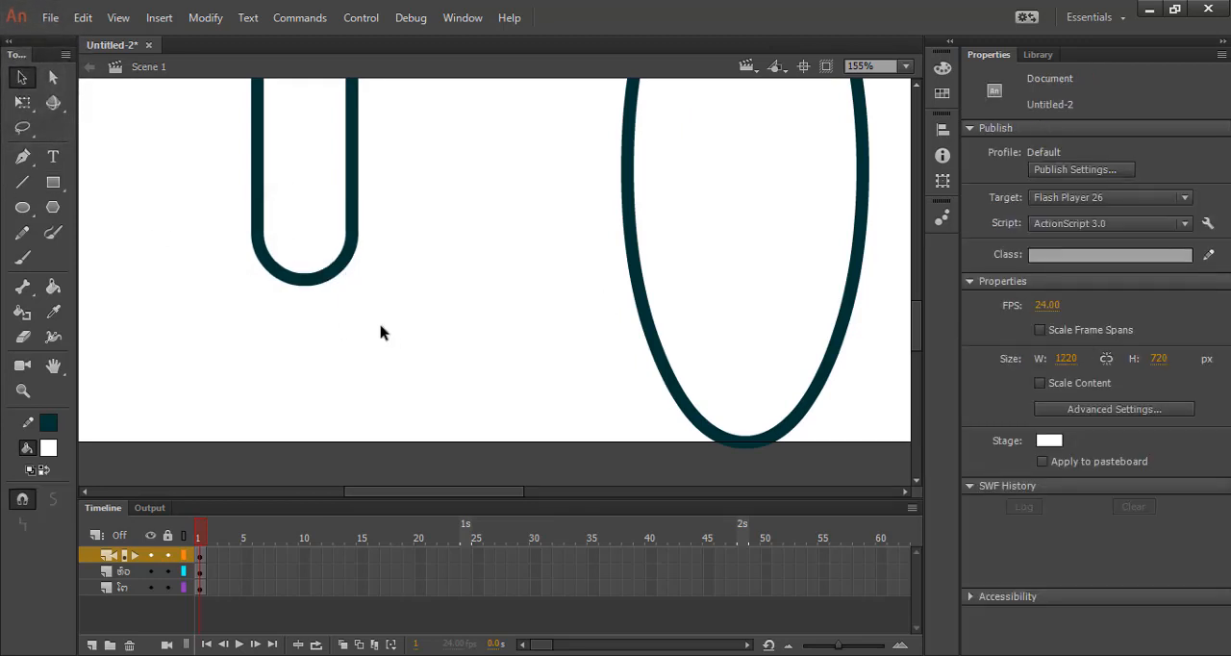
left_click_drag(306, 294, 357, 391)
Set the rectangle corner radius to 100 and draw three rounded fingers of decreasing size, from right to left, at the arm's lower end.
left_click(53, 182)
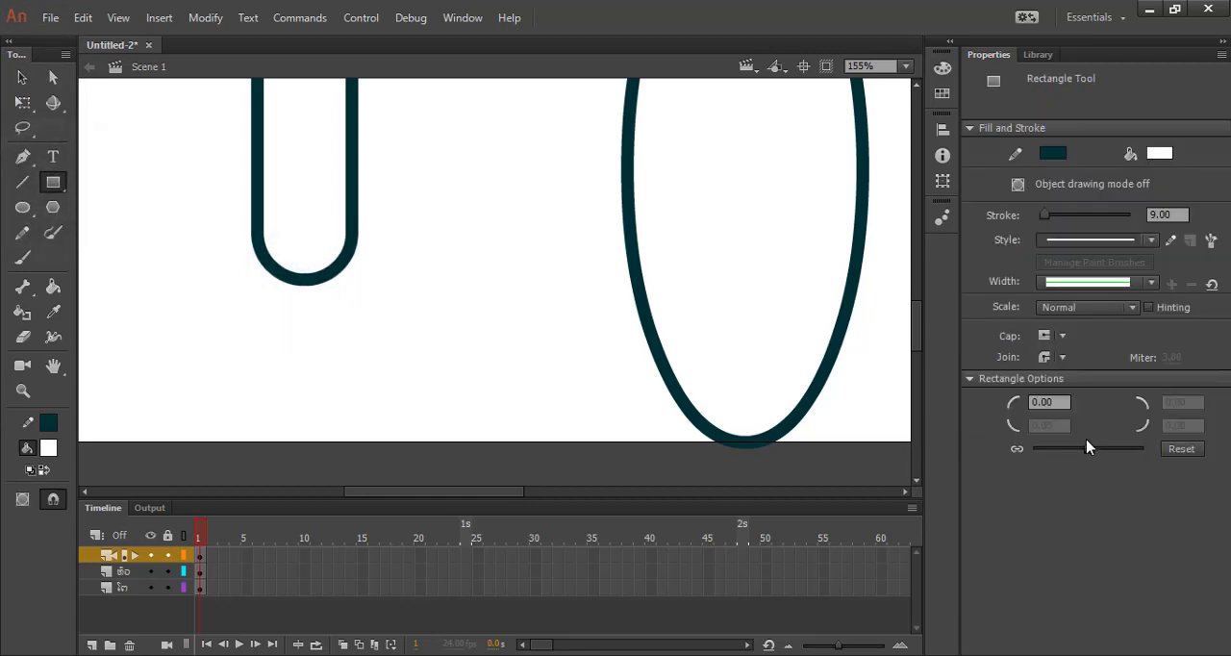
left_click_drag(1088, 448, 1143, 448)
mouse_move(318, 250)
left_mouse_down()
mouse_move(343, 294)
mouse_move(353, 365)
left_mouse_up()
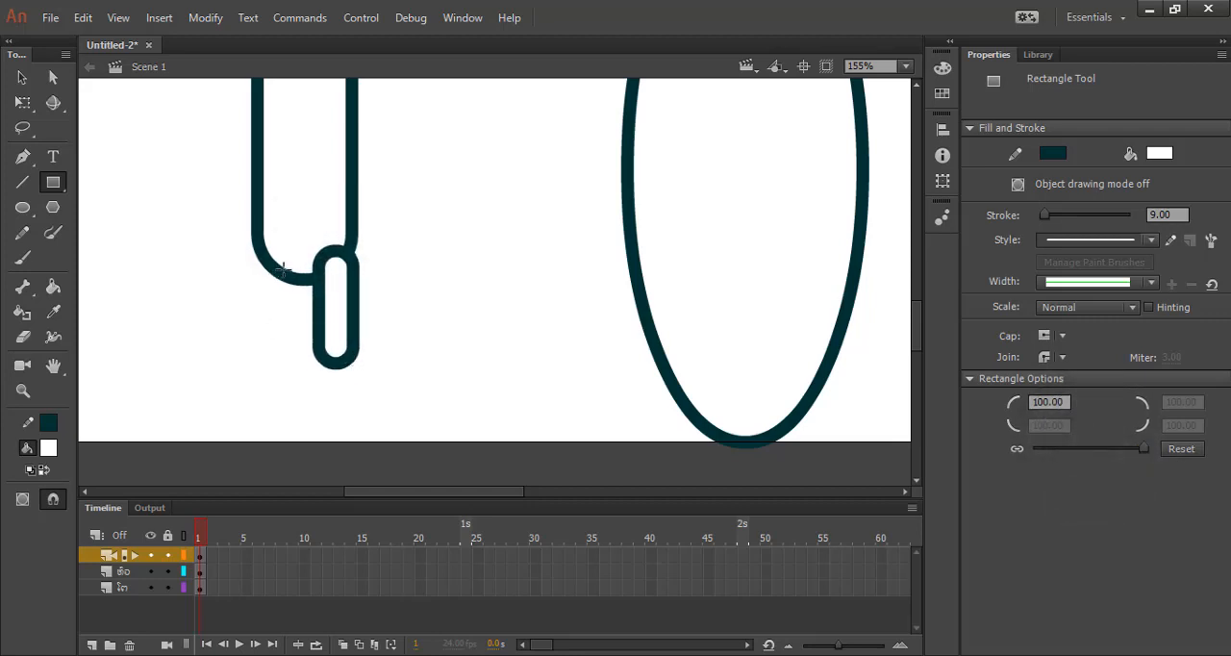
left_click_drag(282, 269, 309, 335)
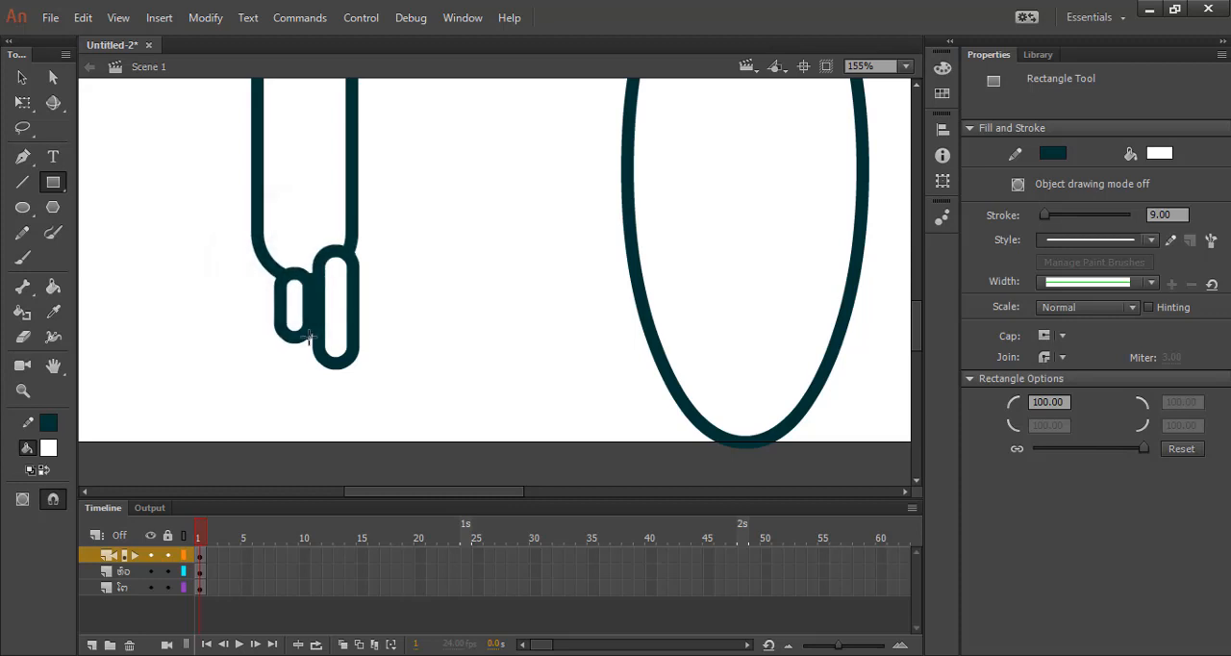
left_click_drag(262, 259, 285, 309)
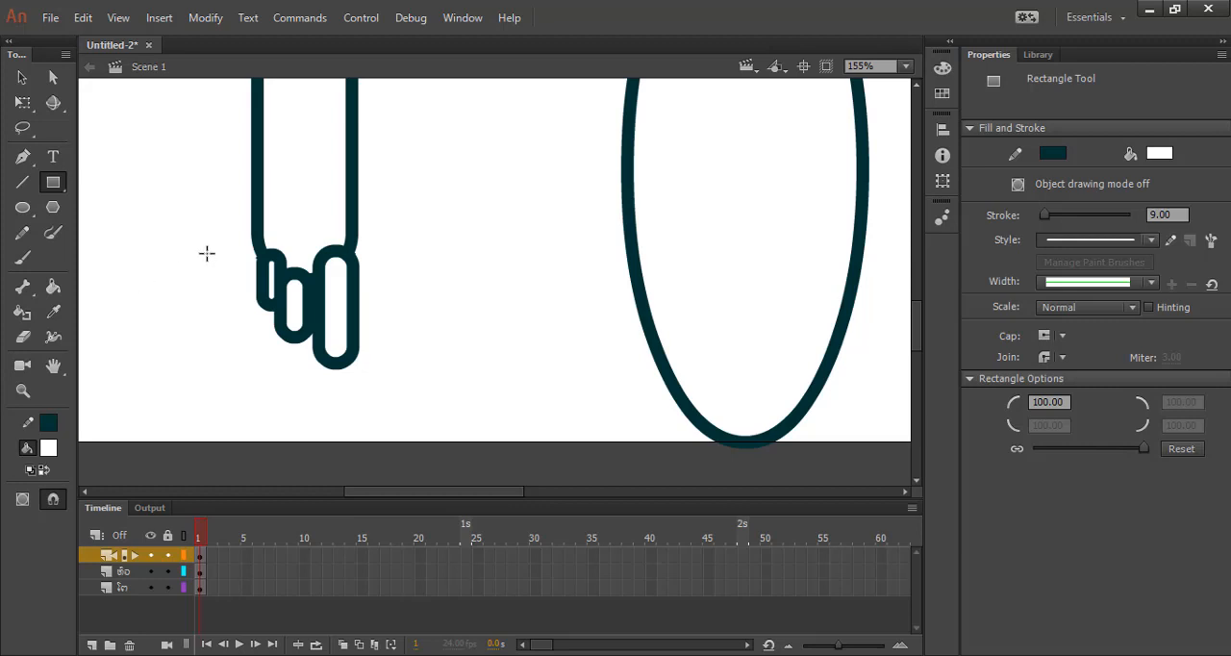
Rename the layer holding the arm and fingers with a Lao name for the arm.
scroll(222, 256, "down", 6)
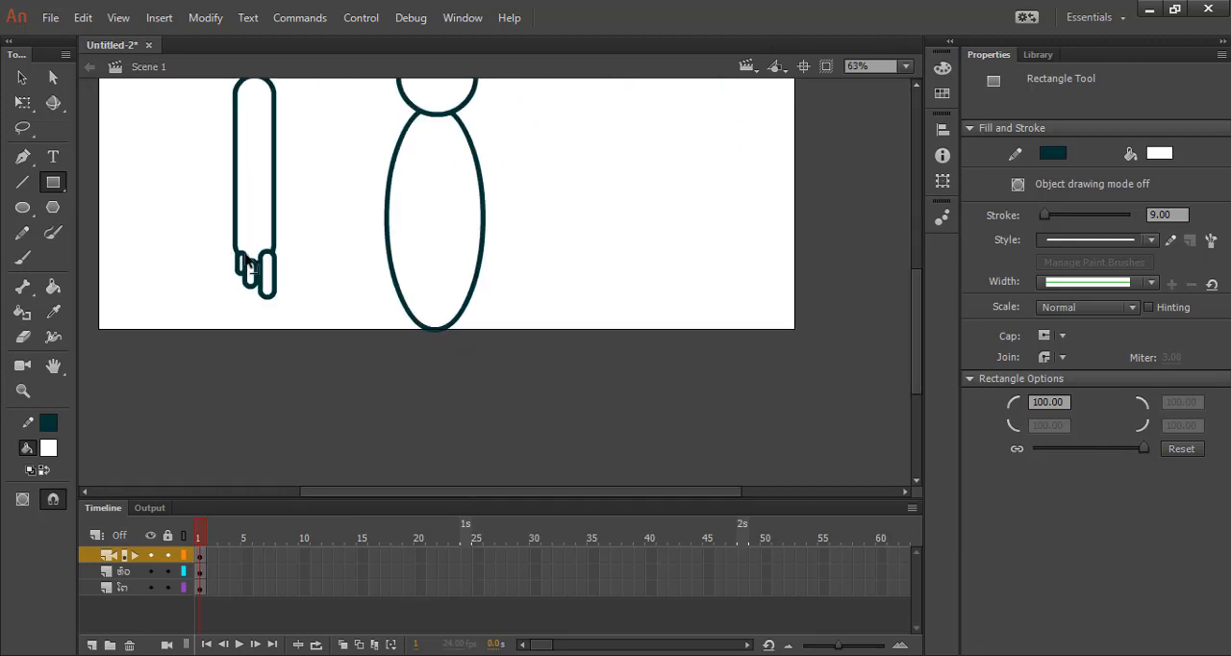
scroll(385, 247, "up", 2)
scroll(363, 242, "down", 1)
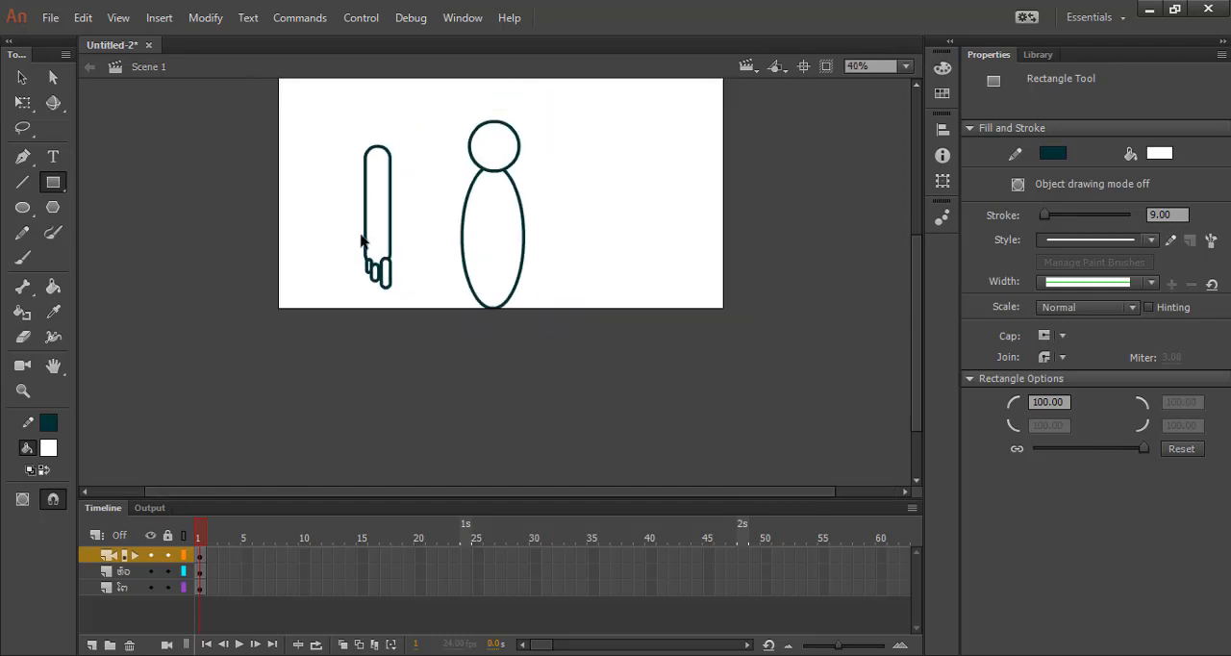
right_click(147, 558)
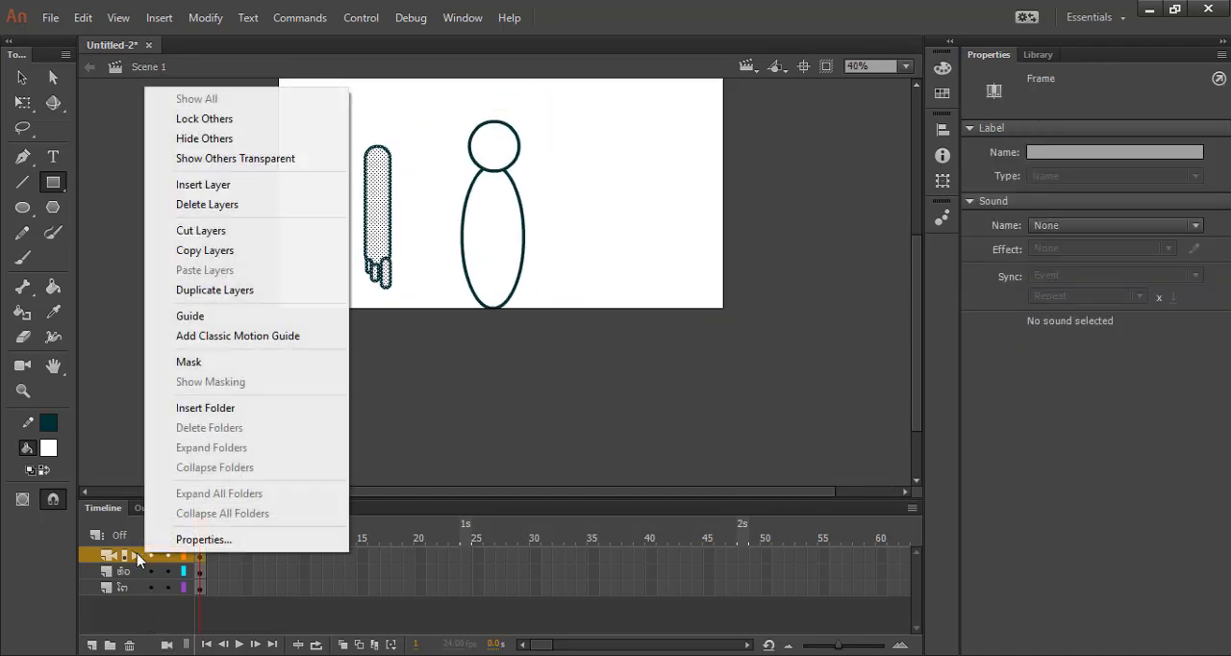
left_click(203, 540)
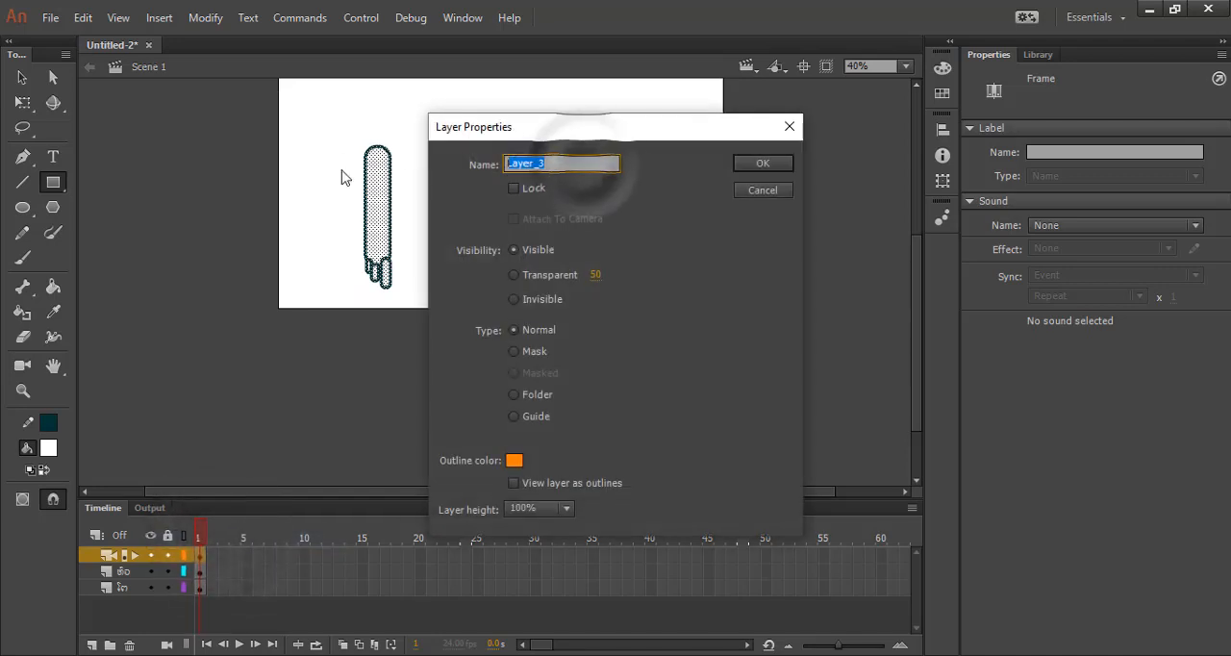
type("แขนขวา")
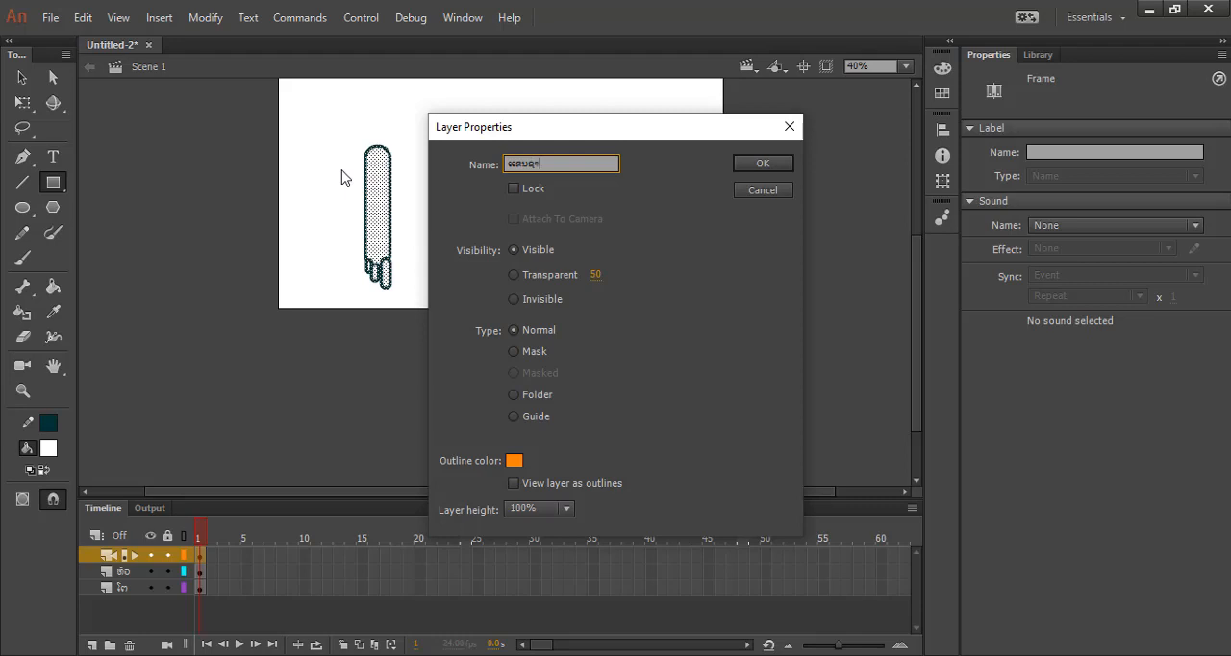
key("Return")
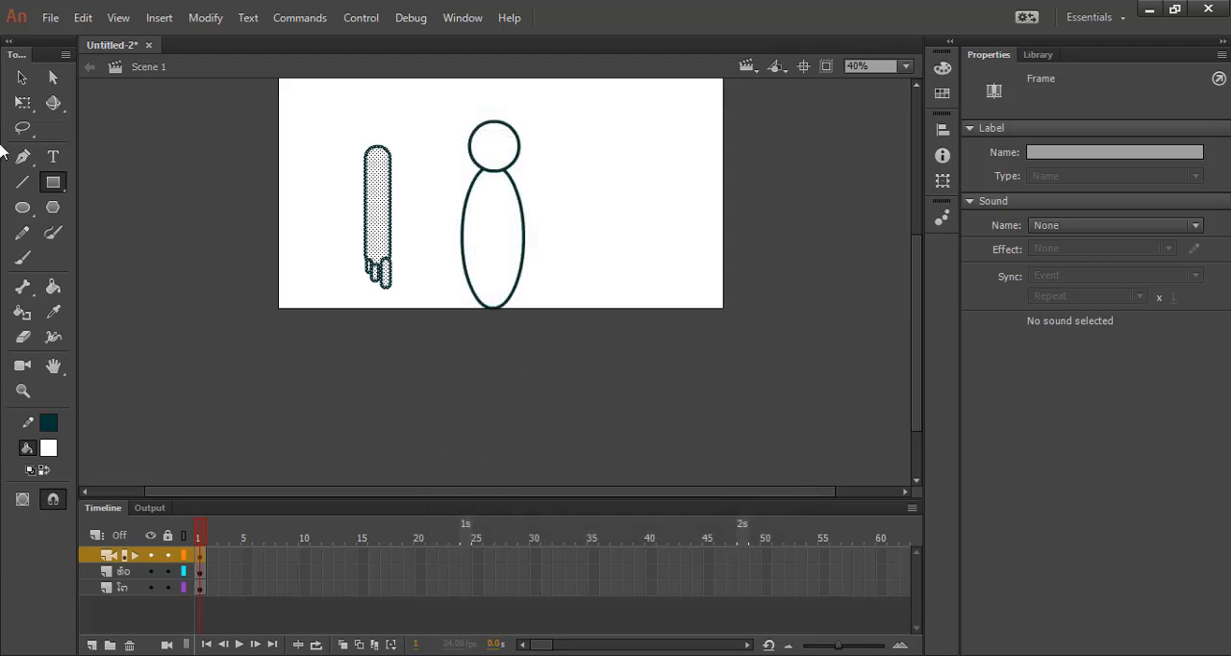
Move the whole arm with its fingers onto the right side of the body, at about X 605.65, Y 342.70.
left_click(22, 77)
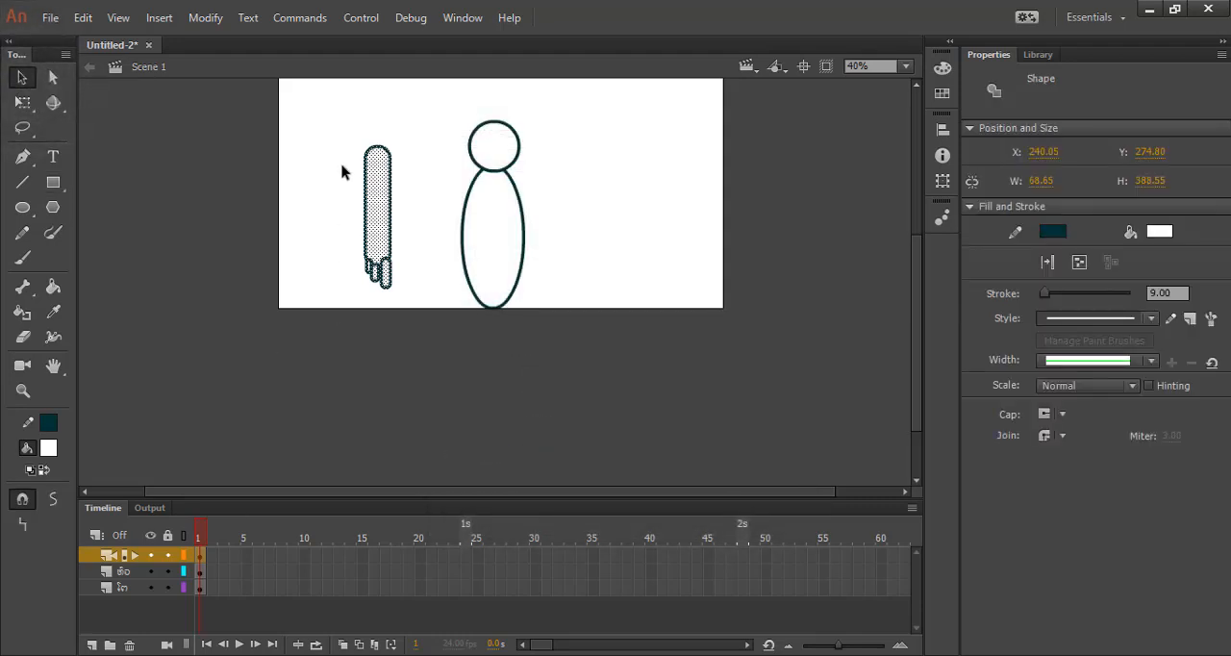
left_click_drag(381, 177, 520, 194)
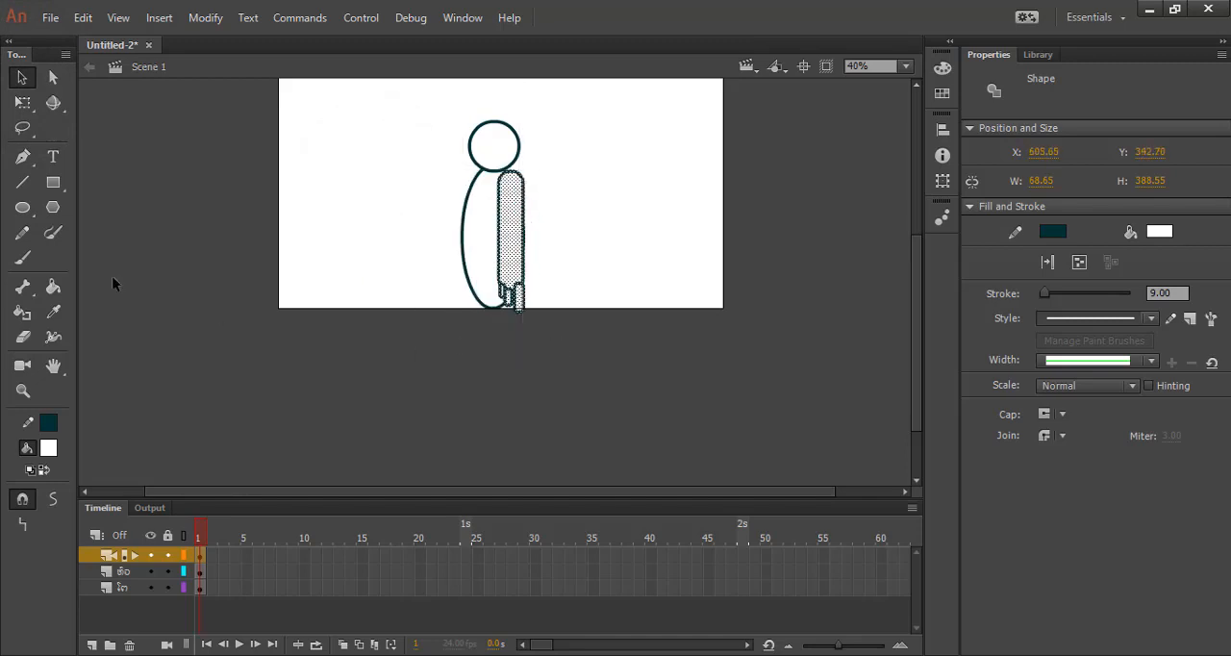
Scale the arm with its fingers down around its center with Free Transform to about W 38.40, H 272.05.
left_click(22, 102)
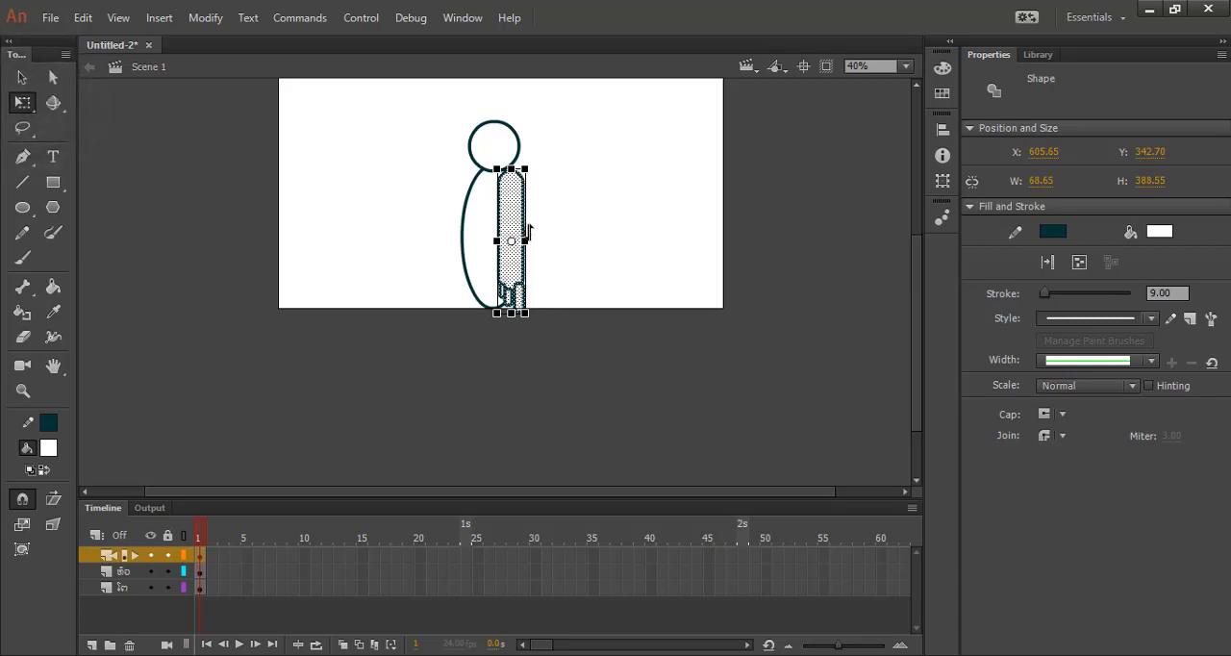
scroll(508, 206, "up", 3)
key("super")
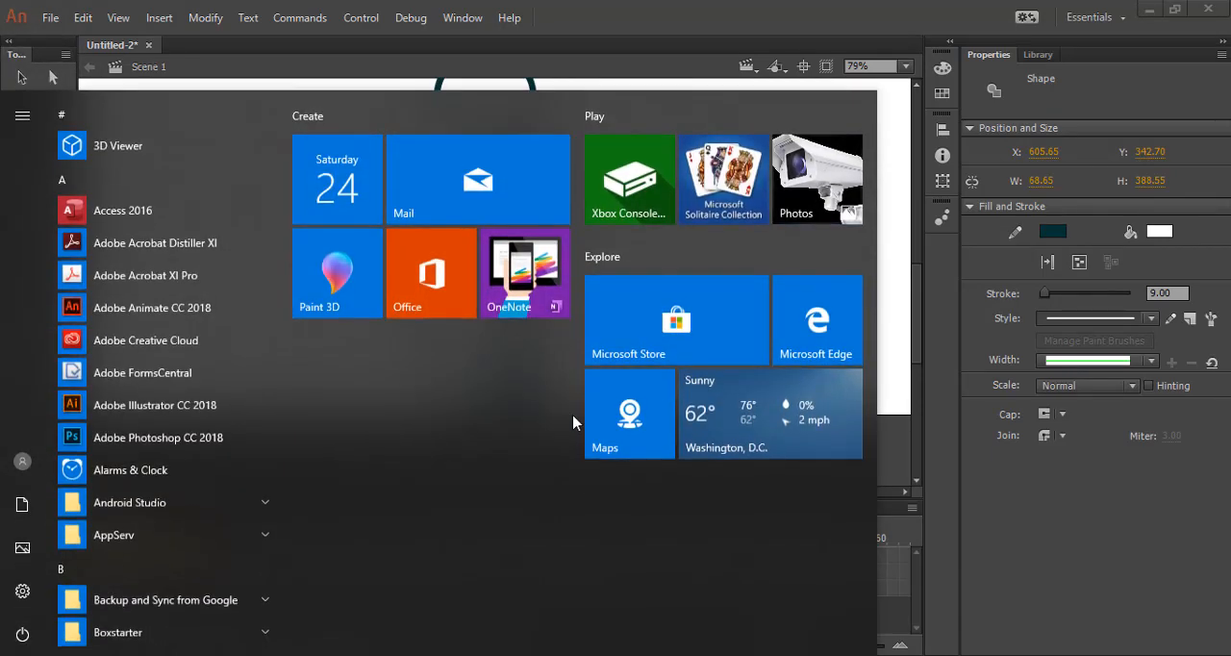
key("super")
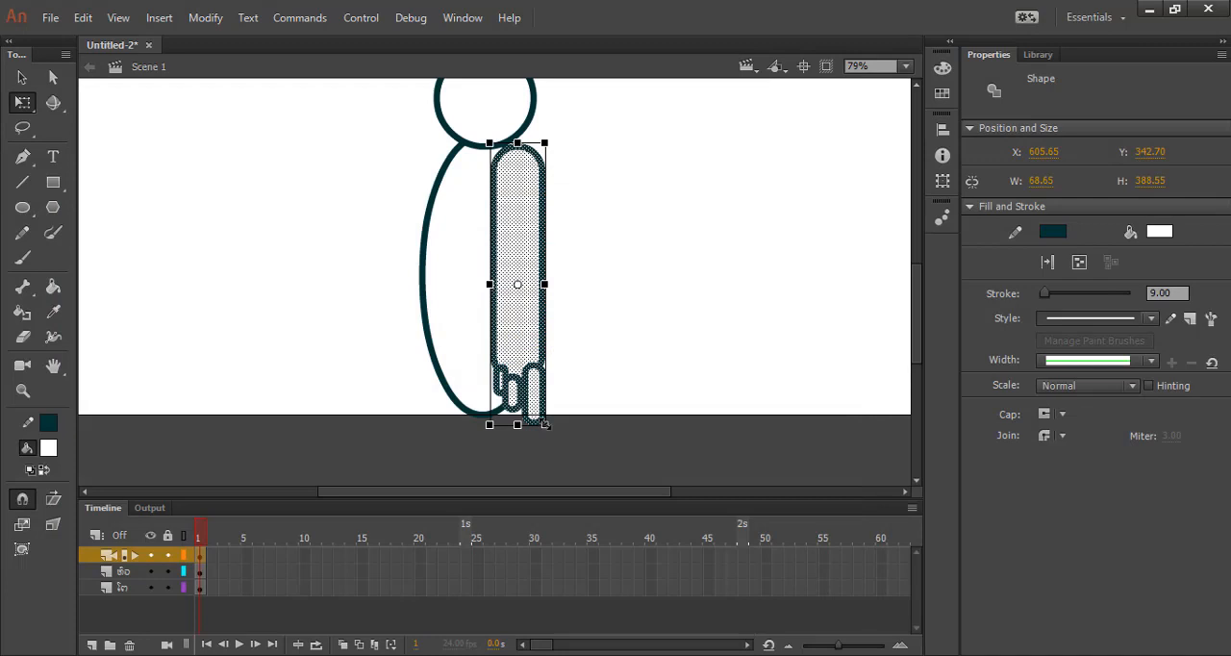
left_click_drag(546, 424, 533, 382)
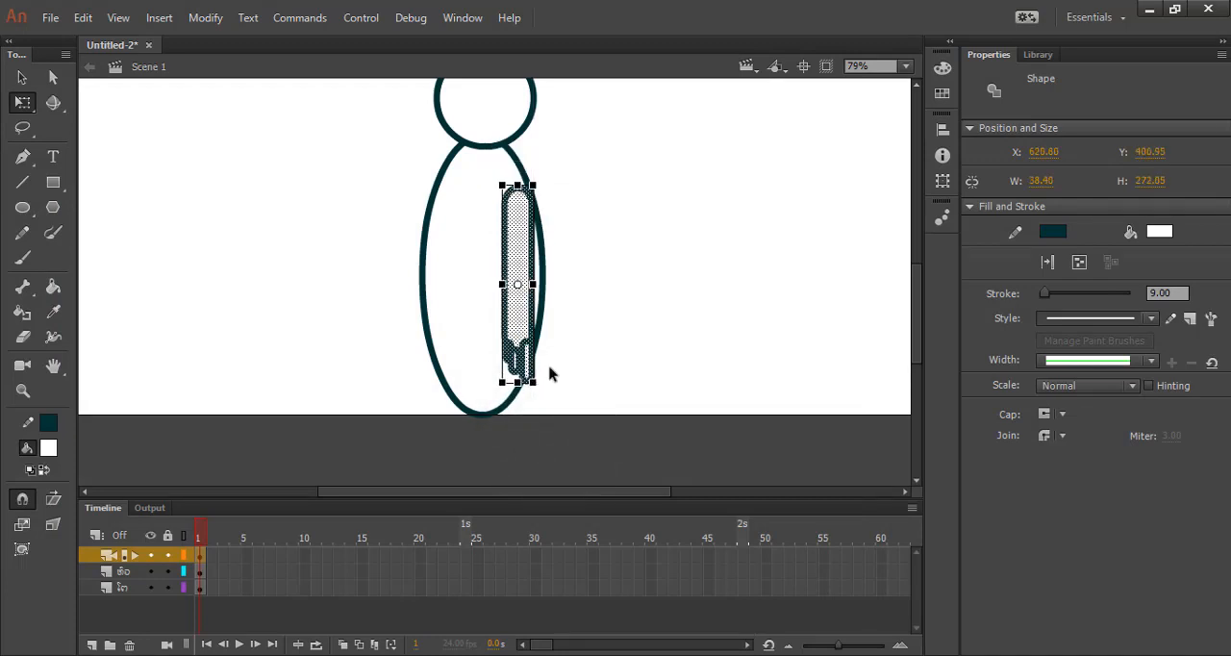
left_click(361, 235)
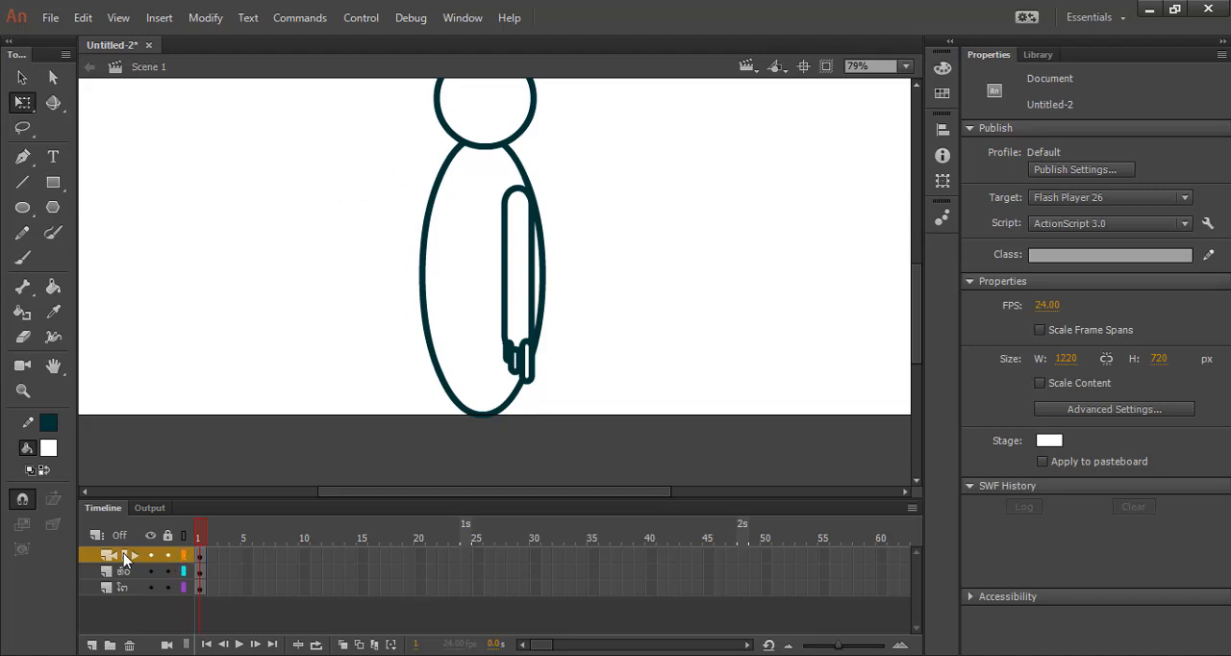
Select everything on the arm layer and move the arm up to the shoulder, at about X 603.05, Y 355.30.
left_click(89, 555)
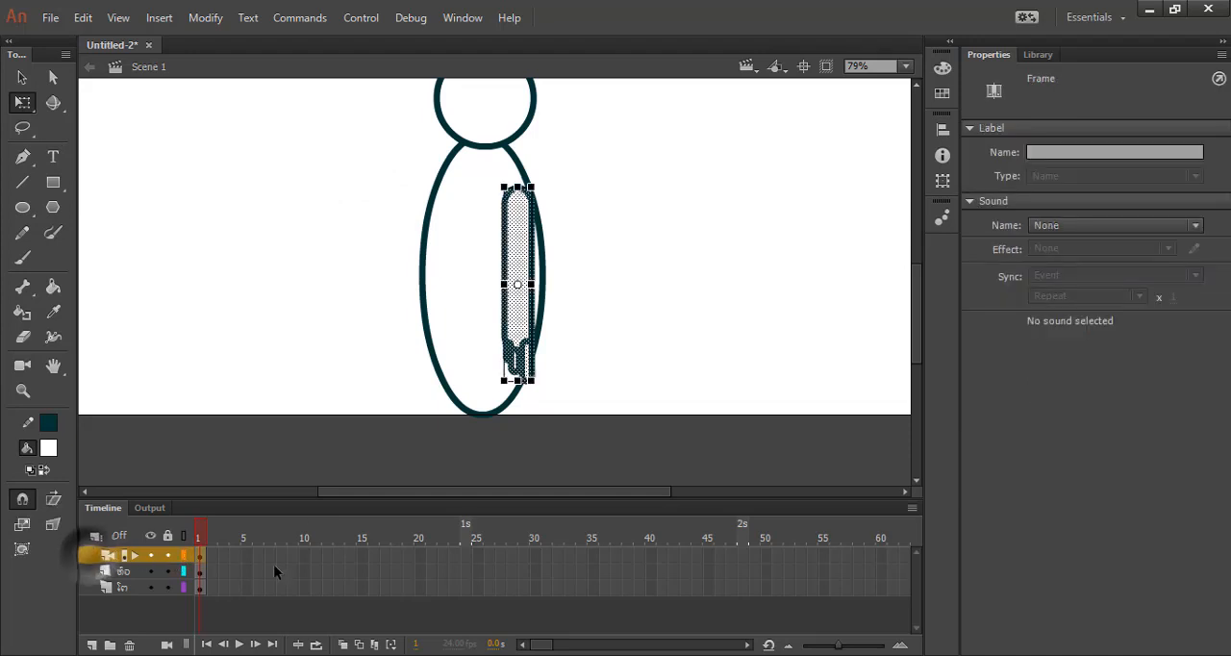
left_click(516, 284)
left_click_drag(517, 284, 498, 279)
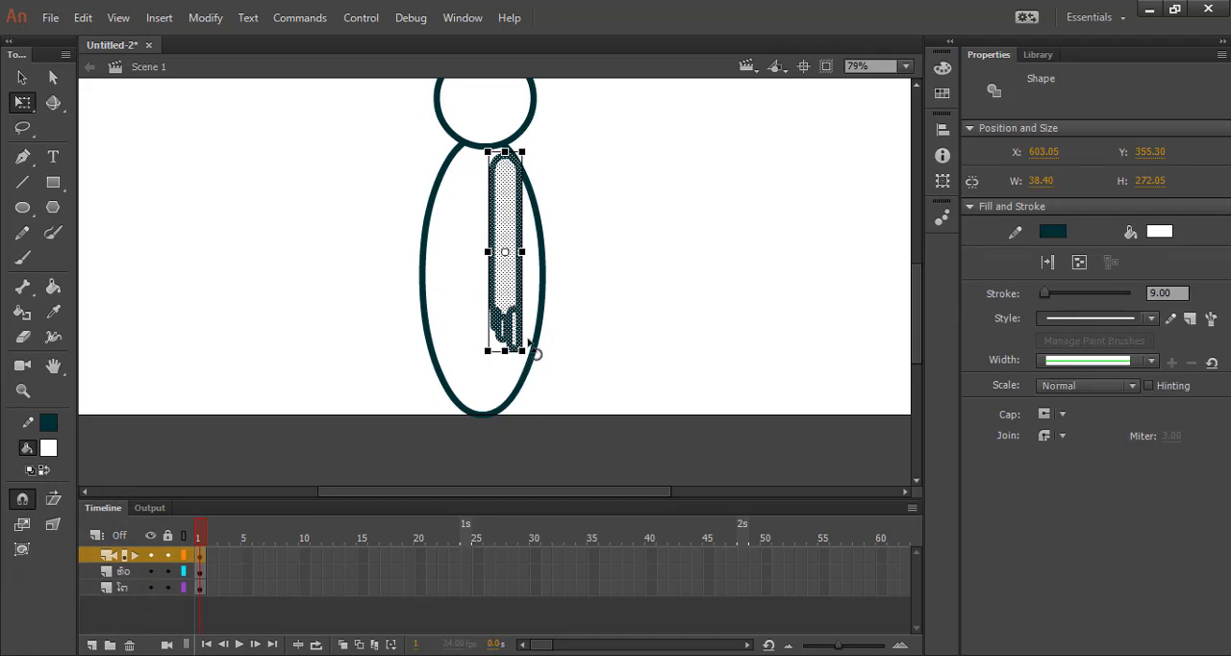
Set the arm's transformation point at its shoulder end and rotate the arm slightly so the hand swings outward to the body's edge.
left_click_drag(505, 252, 505, 155)
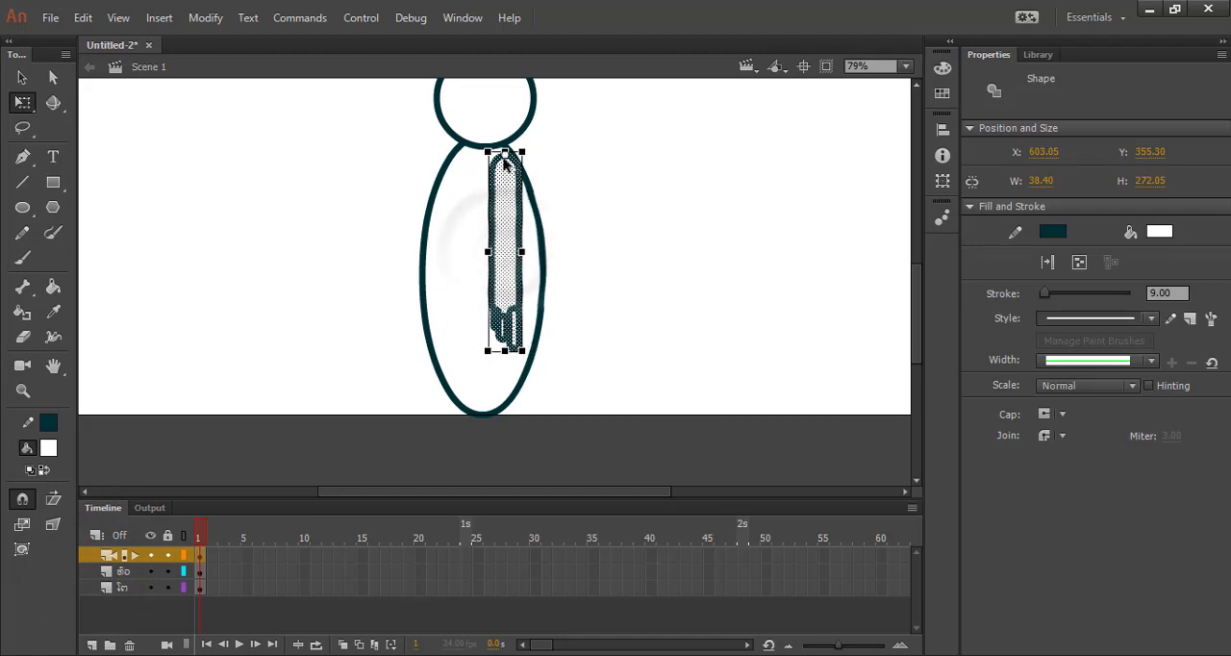
left_click_drag(548, 361, 568, 354)
left_click(629, 331)
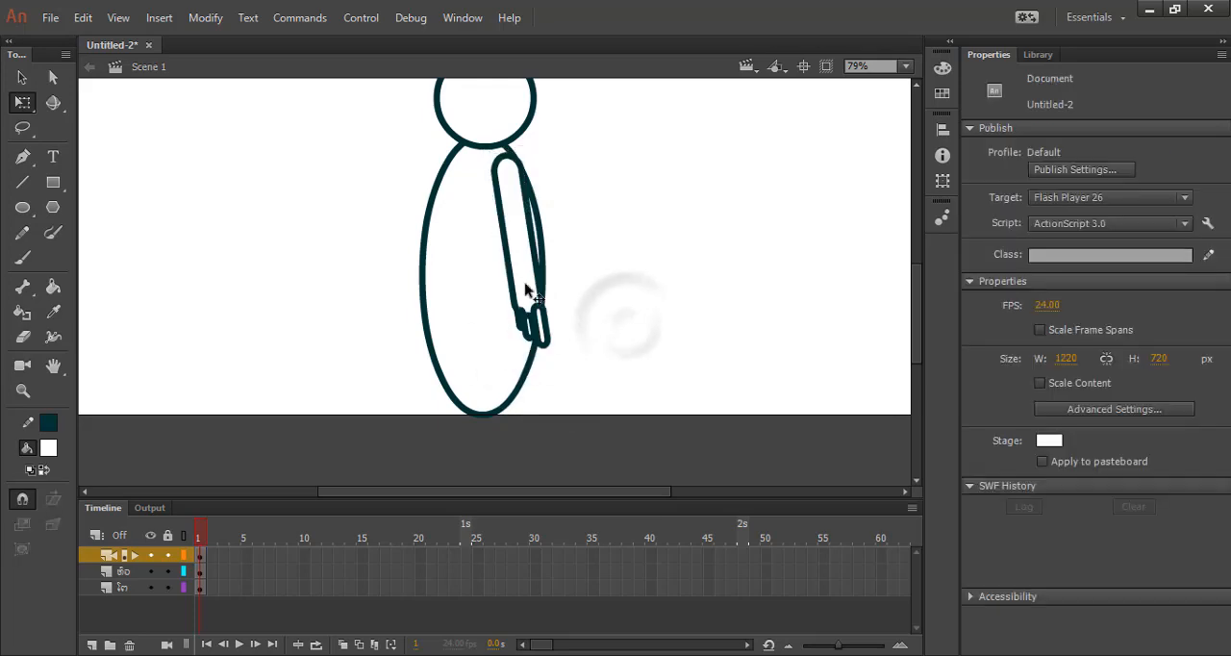
left_click(513, 176)
left_click(612, 272)
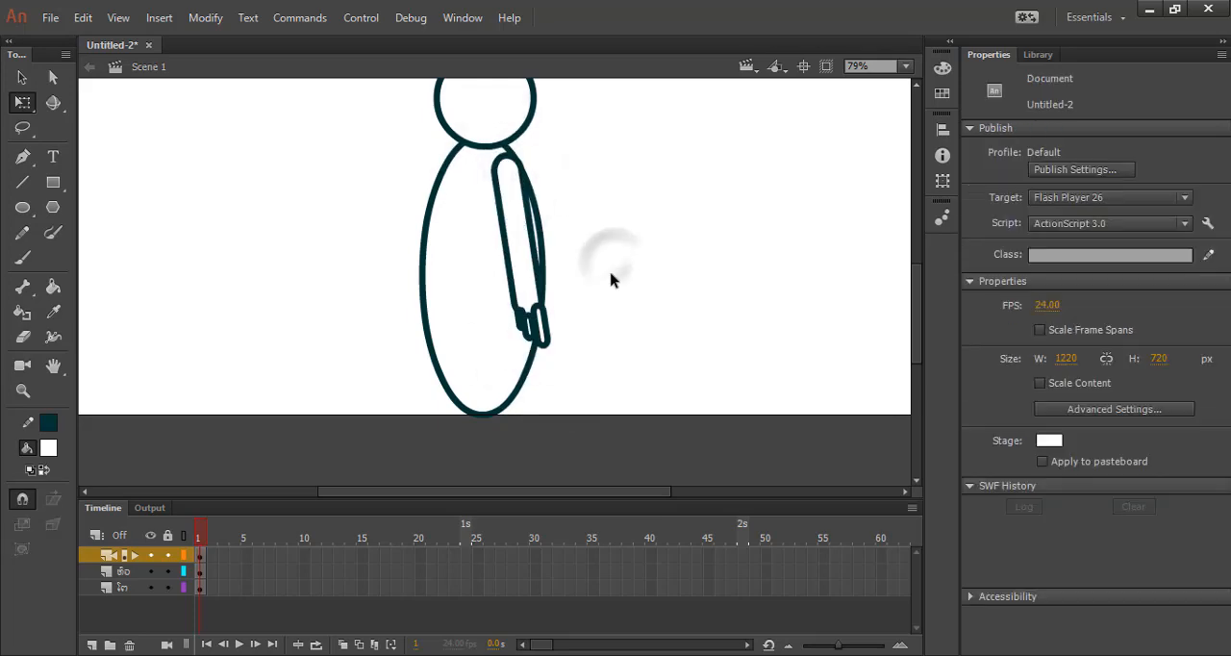
Duplicate the arm layer and rename the copy with a Lao name for the opposite arm.
right_click(139, 565)
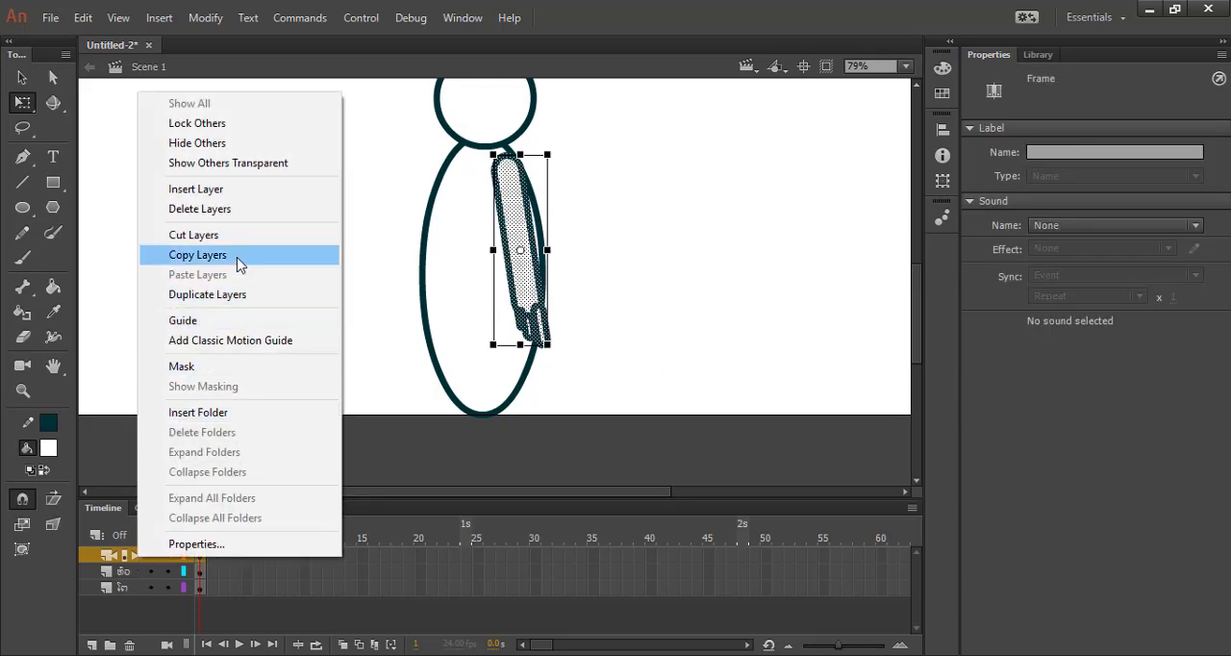
left_click(237, 296)
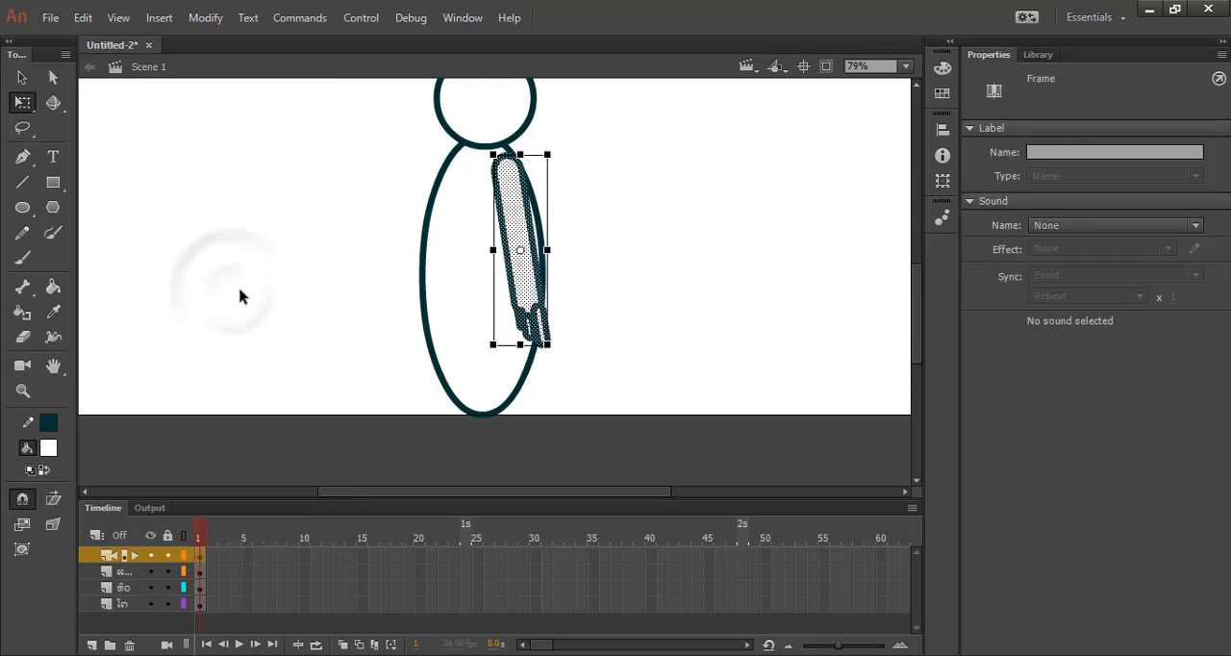
right_click(138, 560)
left_click(198, 545)
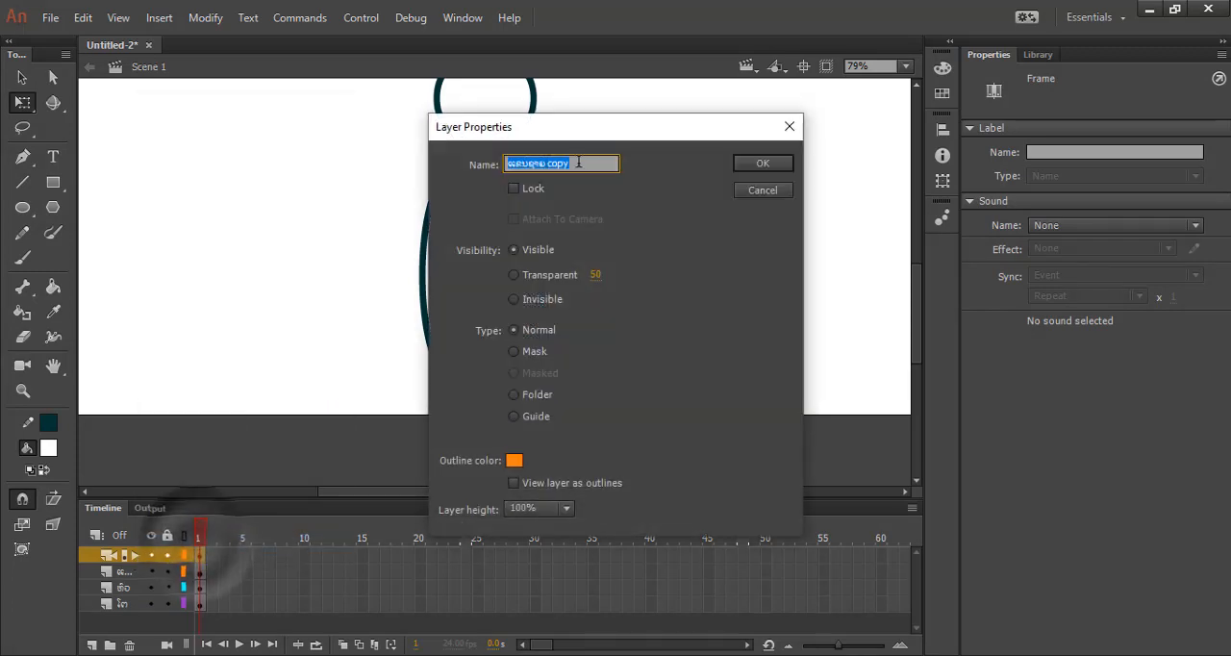
left_click_drag(534, 172, 527, 170)
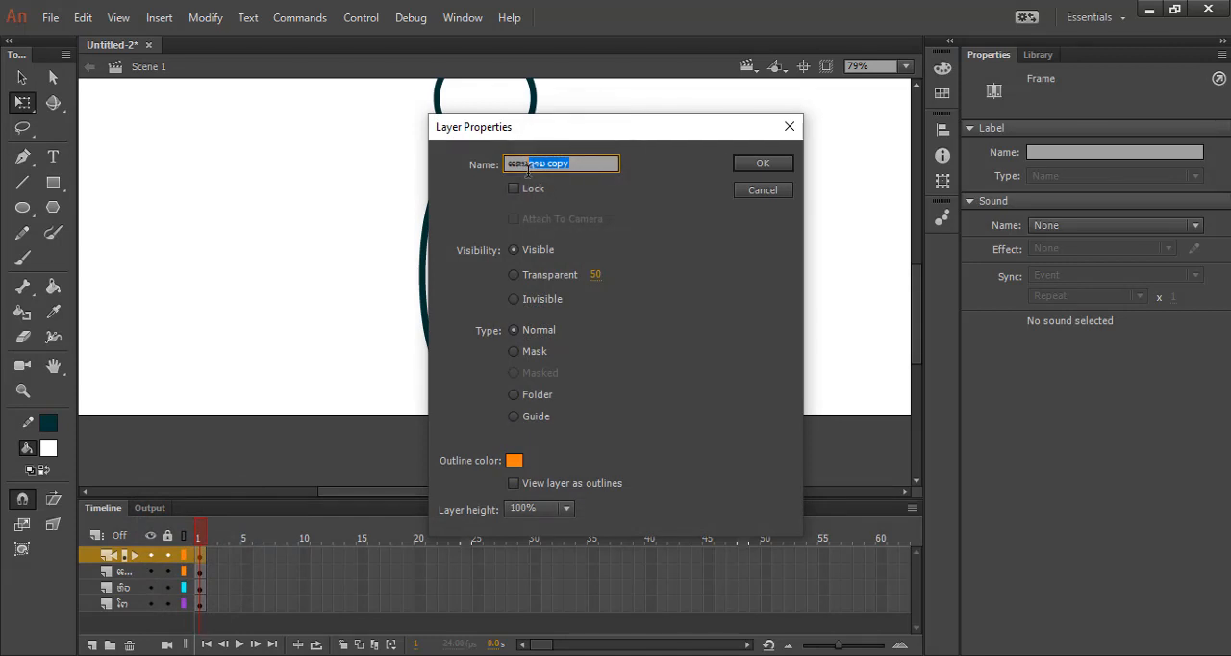
key("BackSpace")
key("Return")
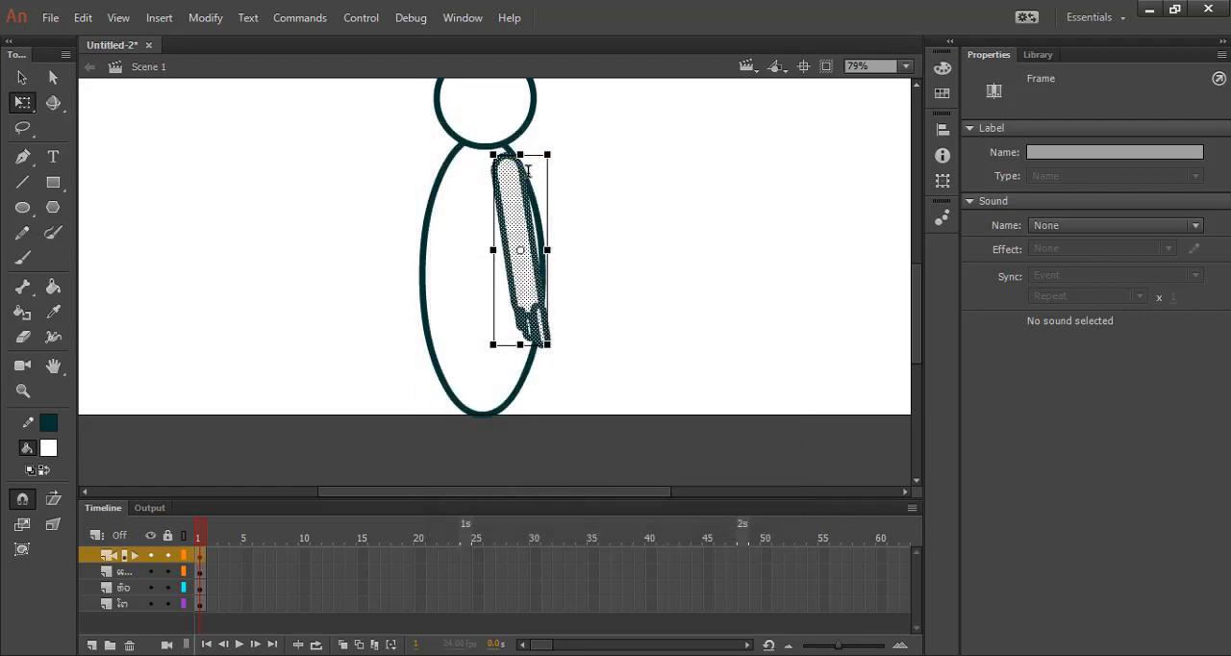
Shift the duplicated arm horizontally to the opposite shoulder, at about X 542.80, Y 355.20.
key("Left")
key("Left")
key("Left")
key("Left")
key("Left")
key("Left")
key("Left")
key("Left")
key("Left")
key("Left")
key("Left")
key("Left")
key("Left")
key("Left")
key("Left")
key("Left")
key("Left")
key("Left")
key("Left")
key("Left")
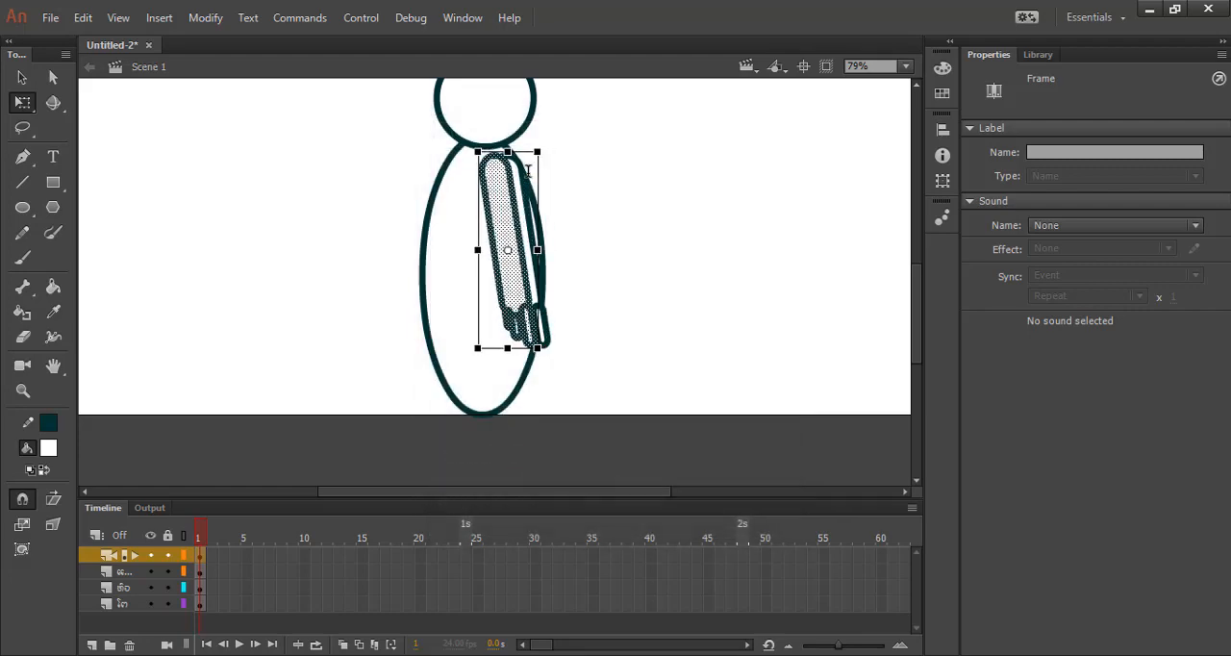
key("Left")
key("Left")
key("Left")
key("Left")
key("Left")
key("Left")
key("Left")
key("Left")
key("Left")
key("Left")
key("Left")
key("Left")
key("Left")
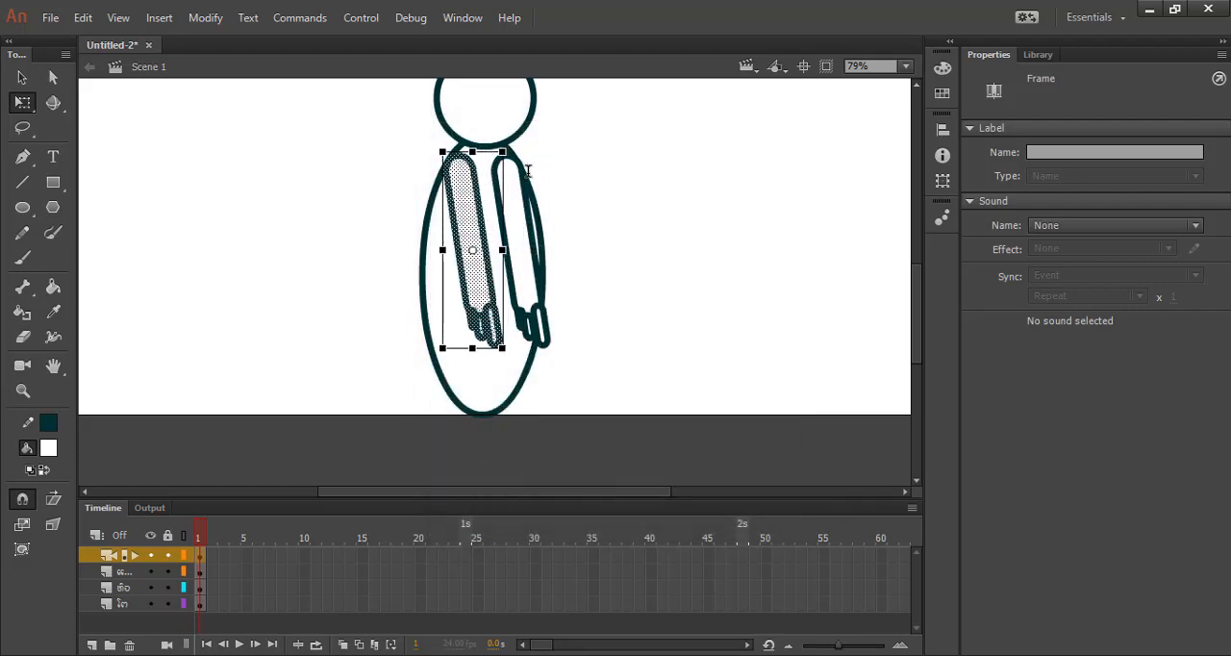
key("Right")
key("Right")
key("Right")
key("Right")
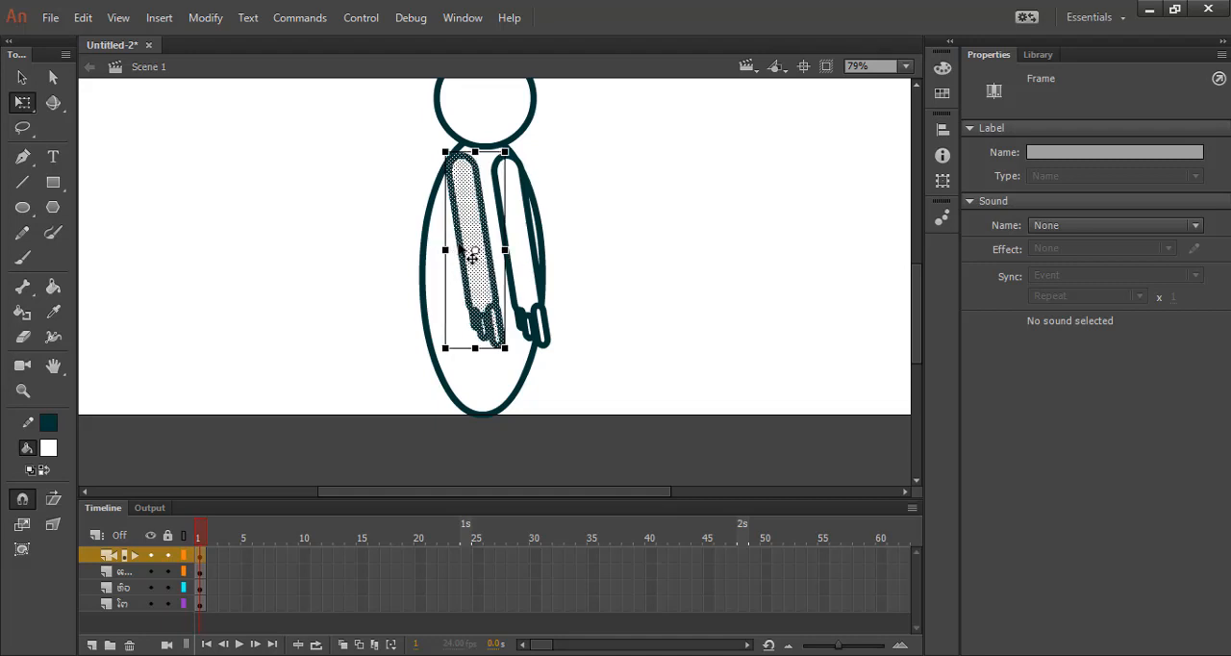
Set the duplicated arm's transformation point at its shoulder end and rotate the arm outward, away from the body.
left_click(473, 254)
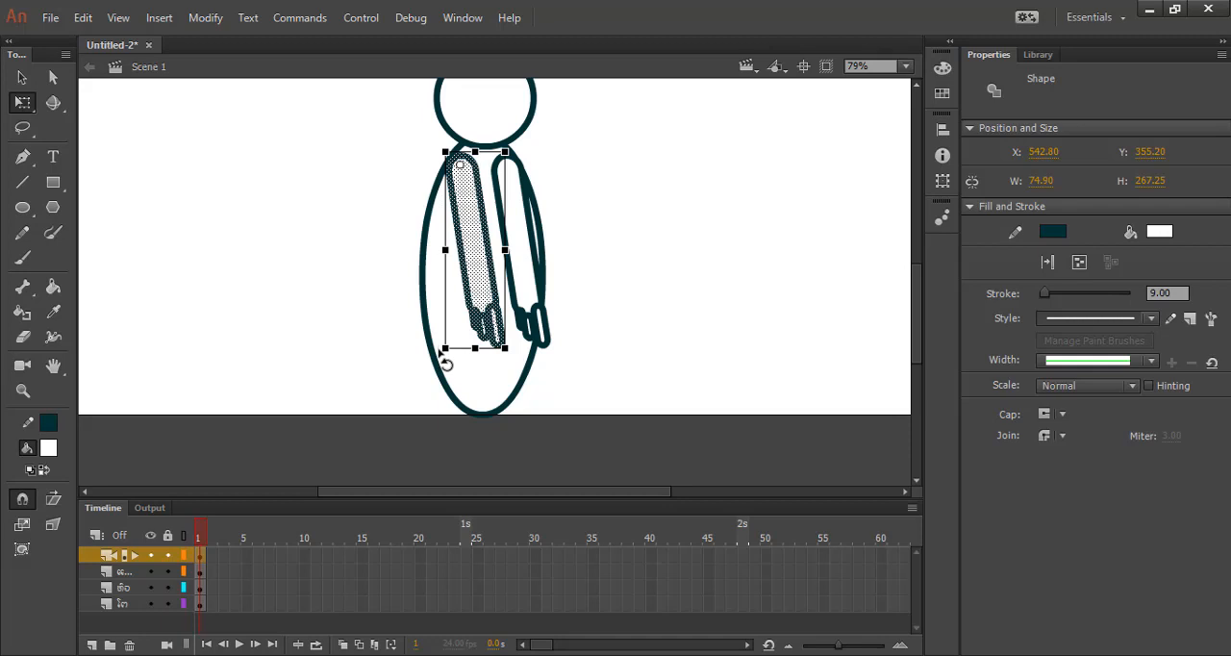
left_click_drag(442, 349, 324, 319)
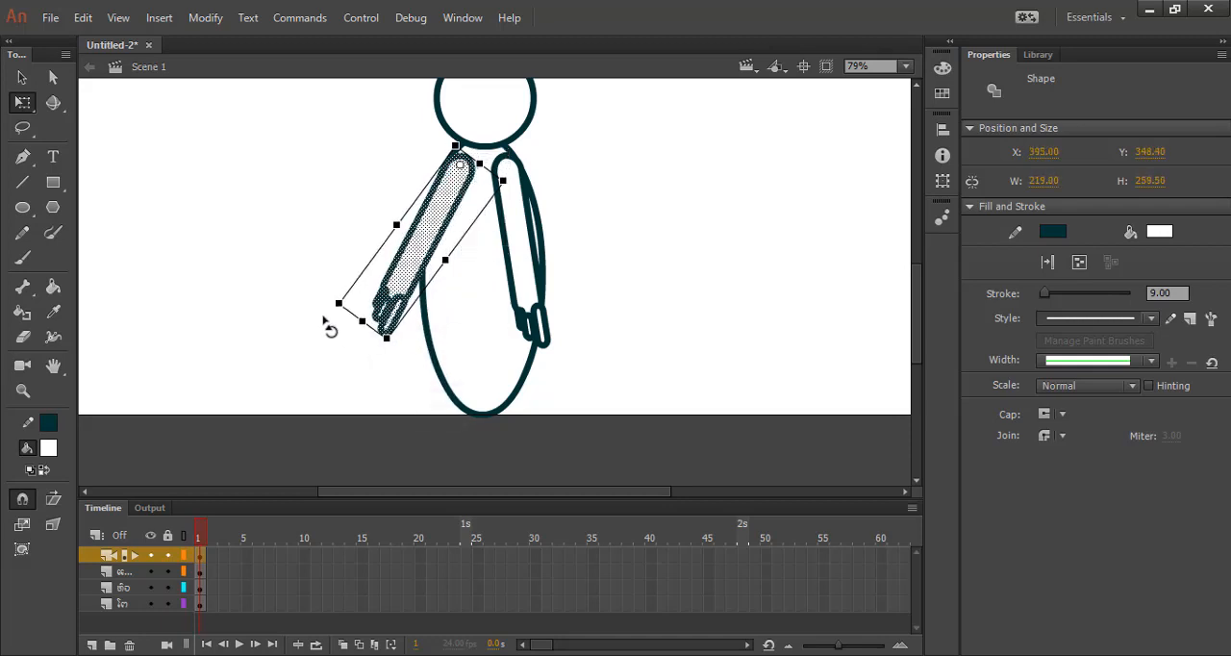
left_click(336, 524)
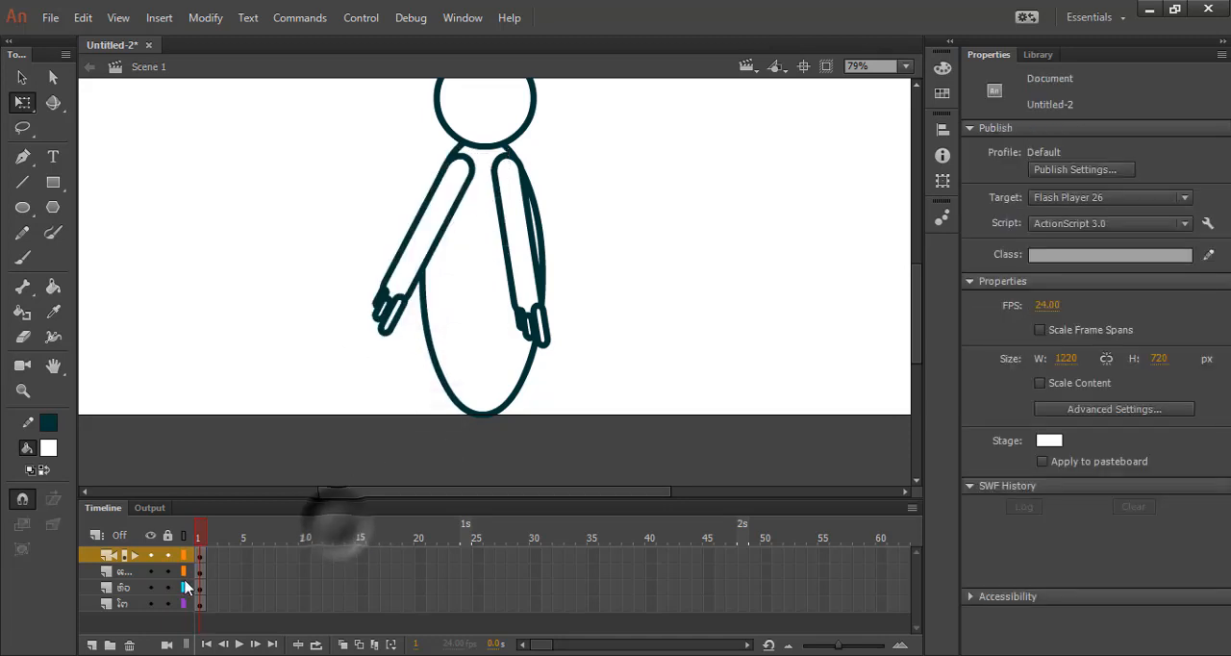
Move the duplicated arm's layer below all other layers so that arm sits behind the body, leaving nothing selected.
left_click_drag(89, 554, 86, 618)
left_click(198, 290)
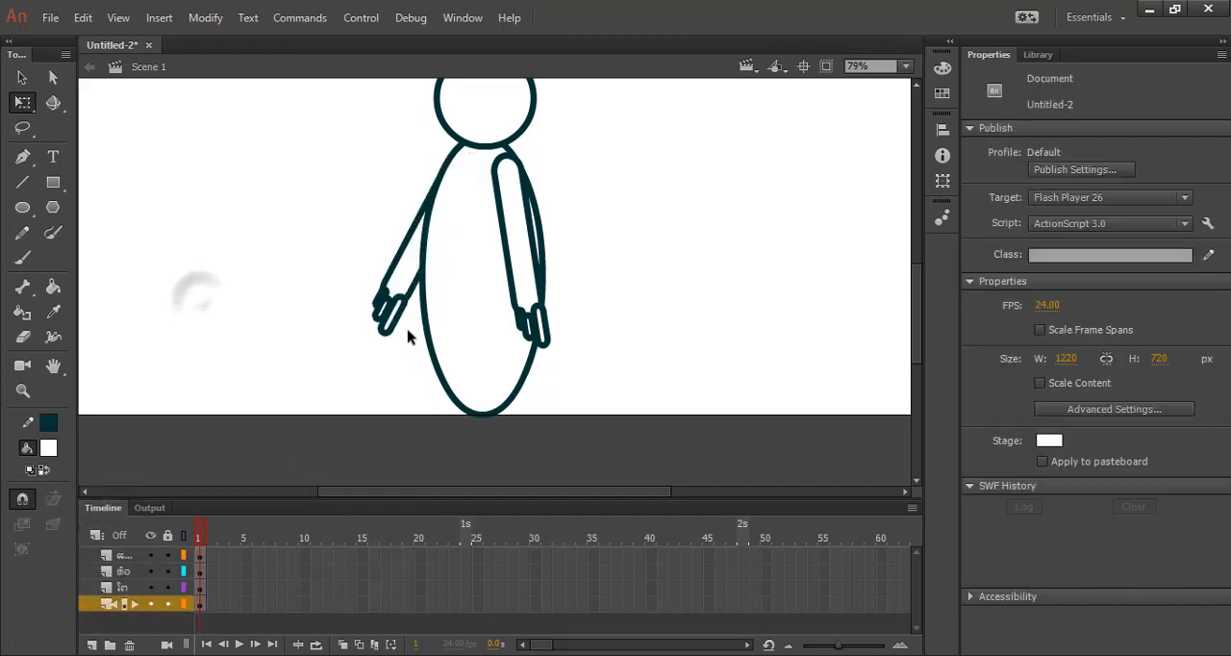
scroll(442, 162, "up", 6)
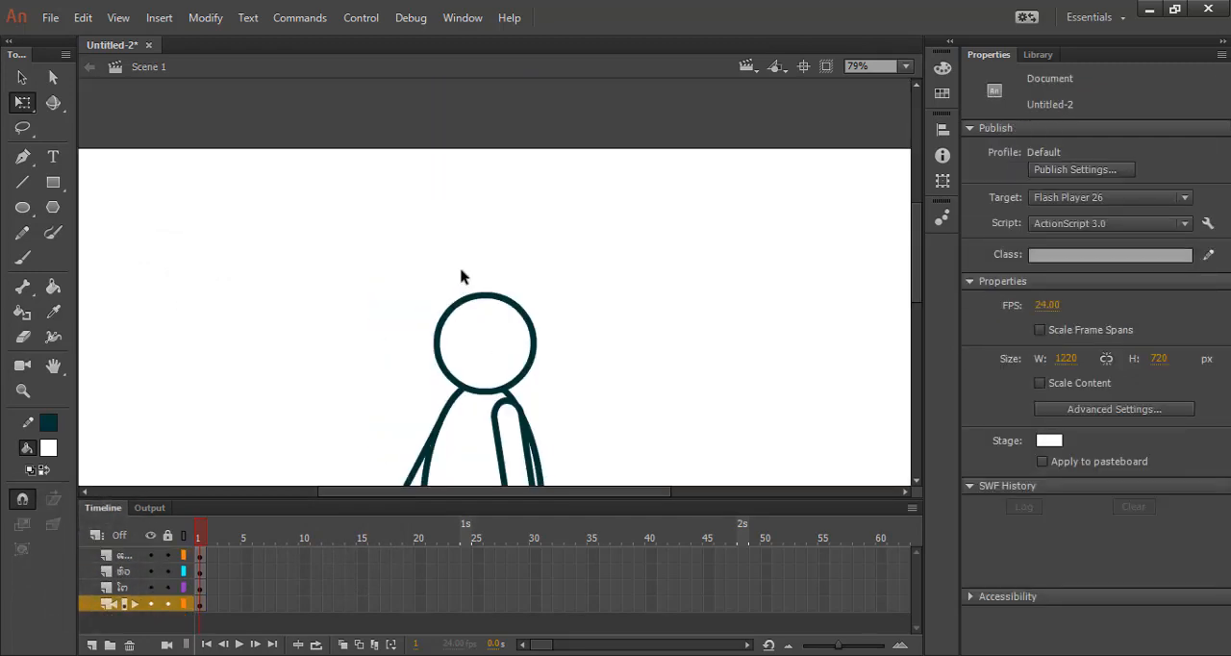
scroll(440, 304, "down", 3)
left_click(402, 393)
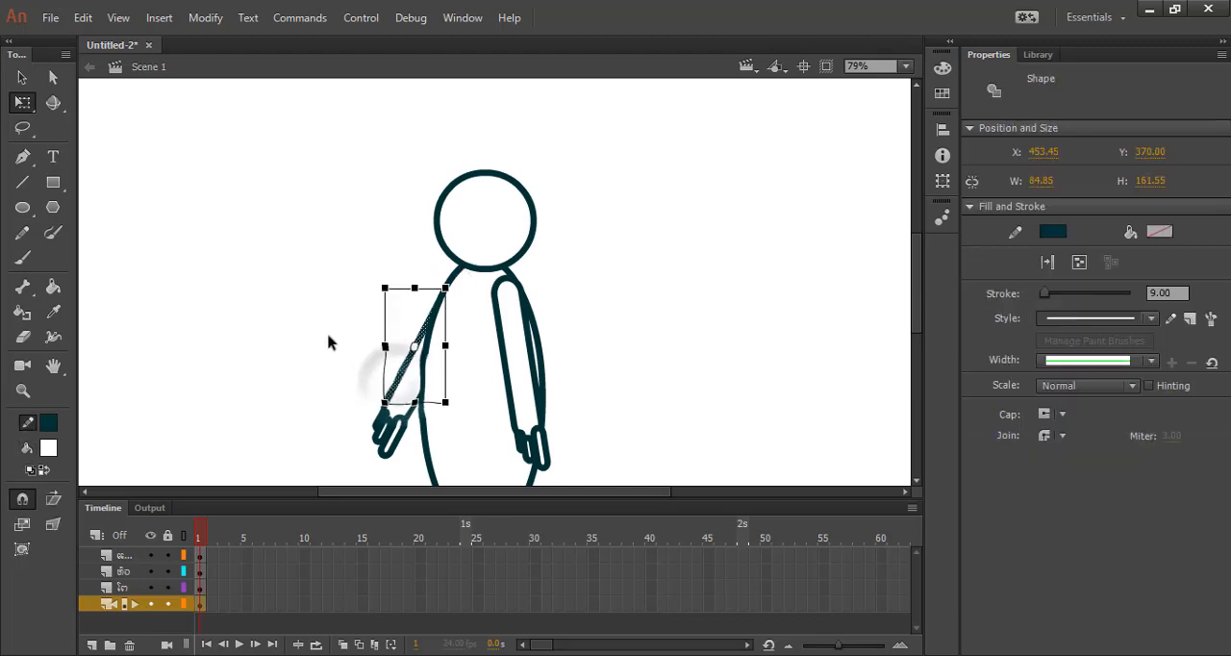
left_click(21, 77)
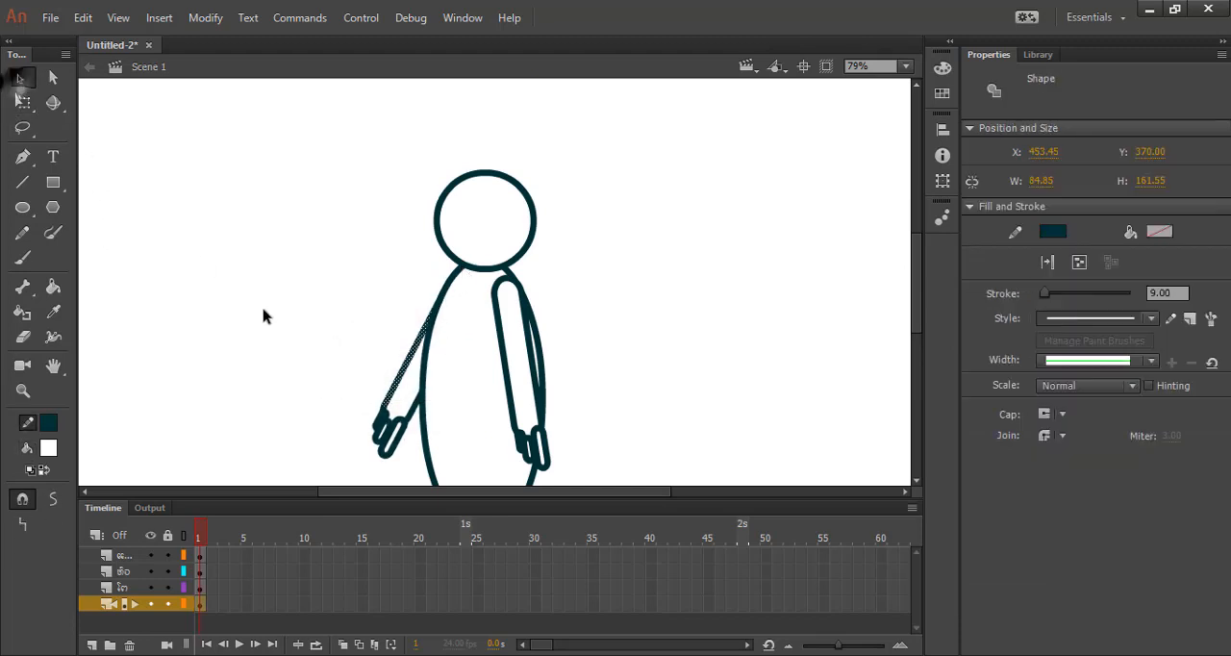
left_click(351, 428)
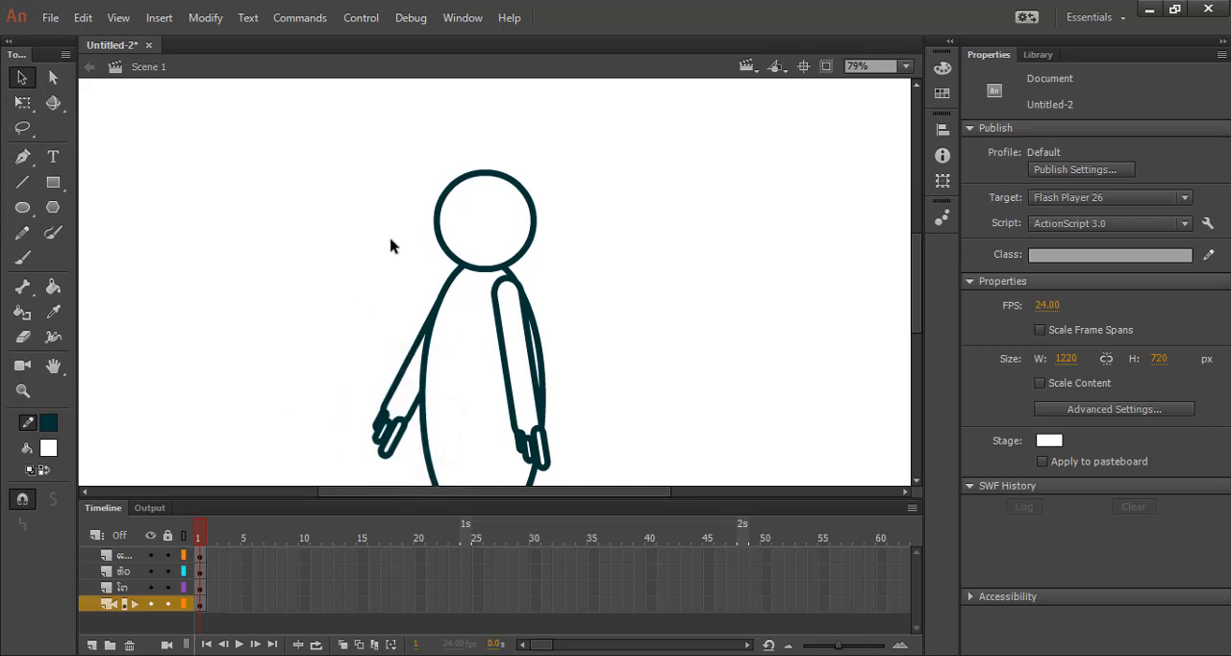
Try moving only the head's fill sideways off its outline, and undo the move.
left_click(490, 244)
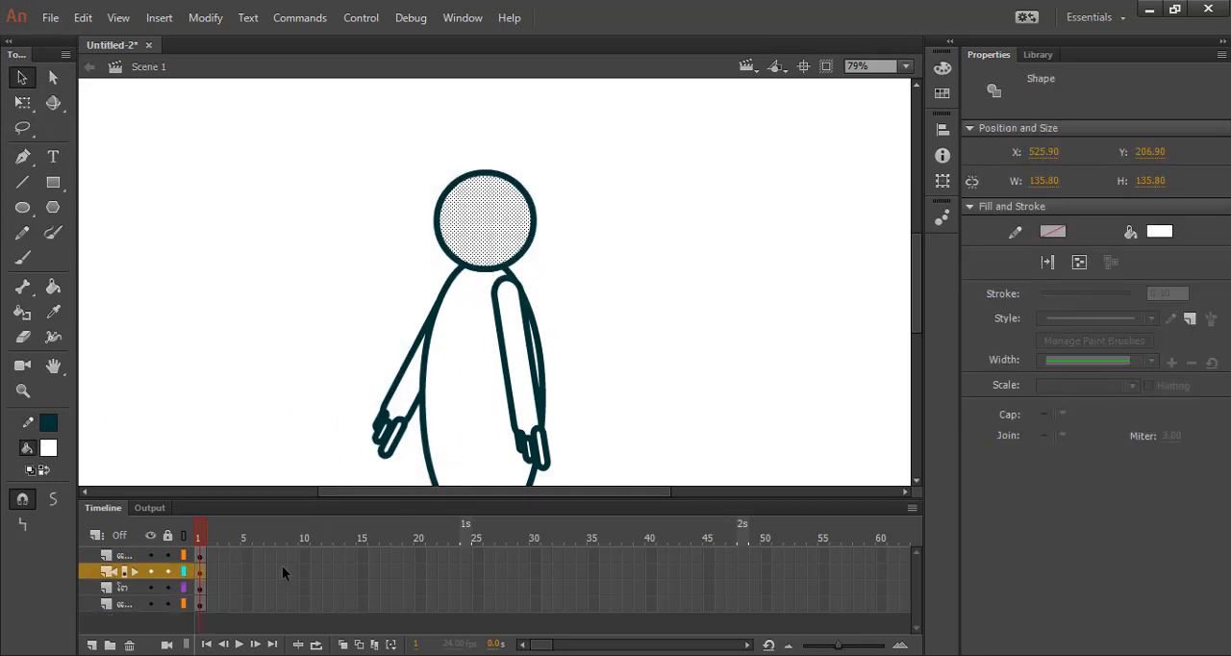
left_click_drag(517, 214, 574, 279)
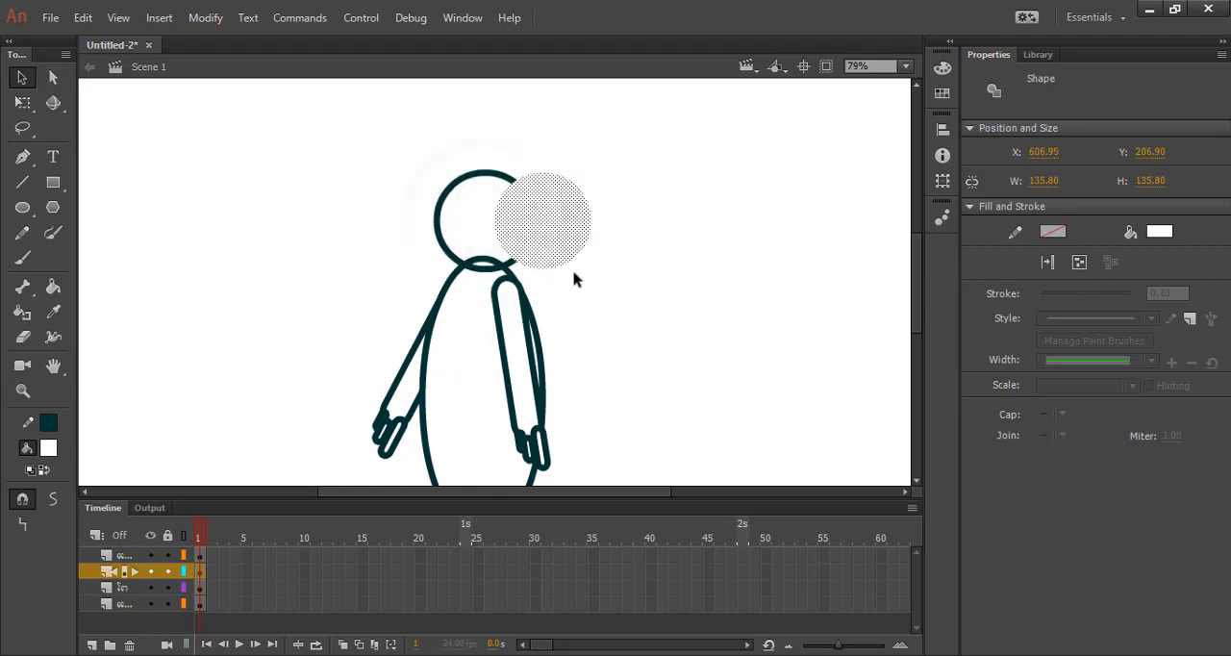
key("ctrl+z")
left_click(609, 272)
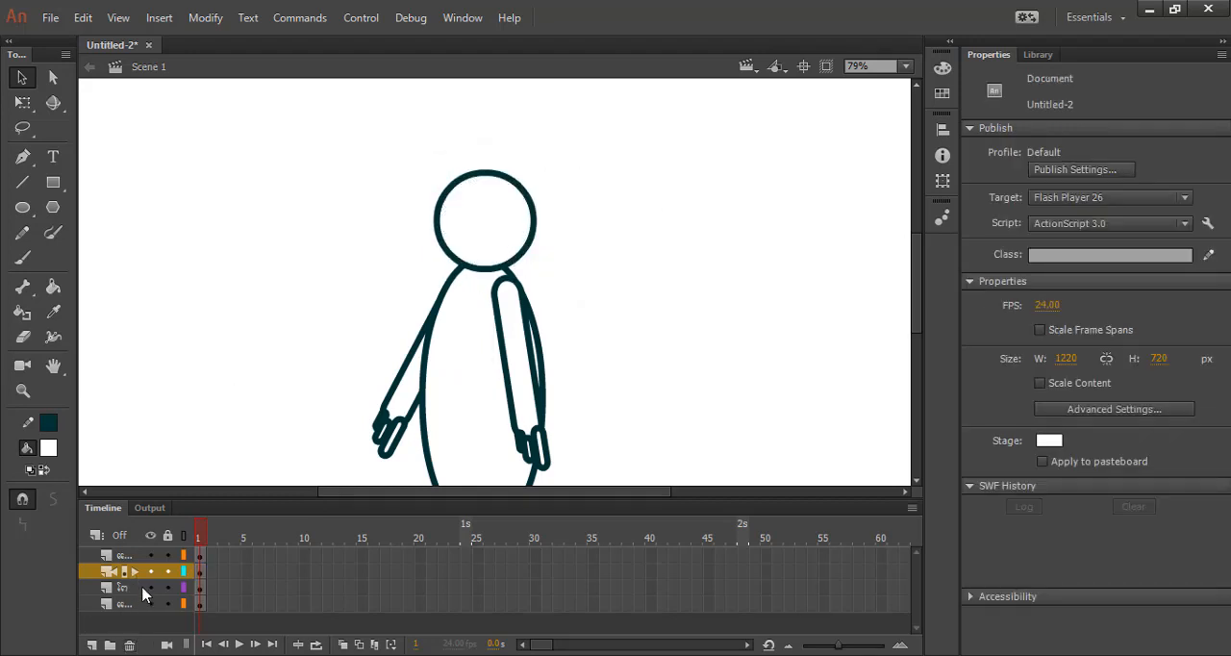
Select the head's fill and outline together and convert them to a Graphic symbol named ຫົວ (Lao for head).
left_click(200, 573)
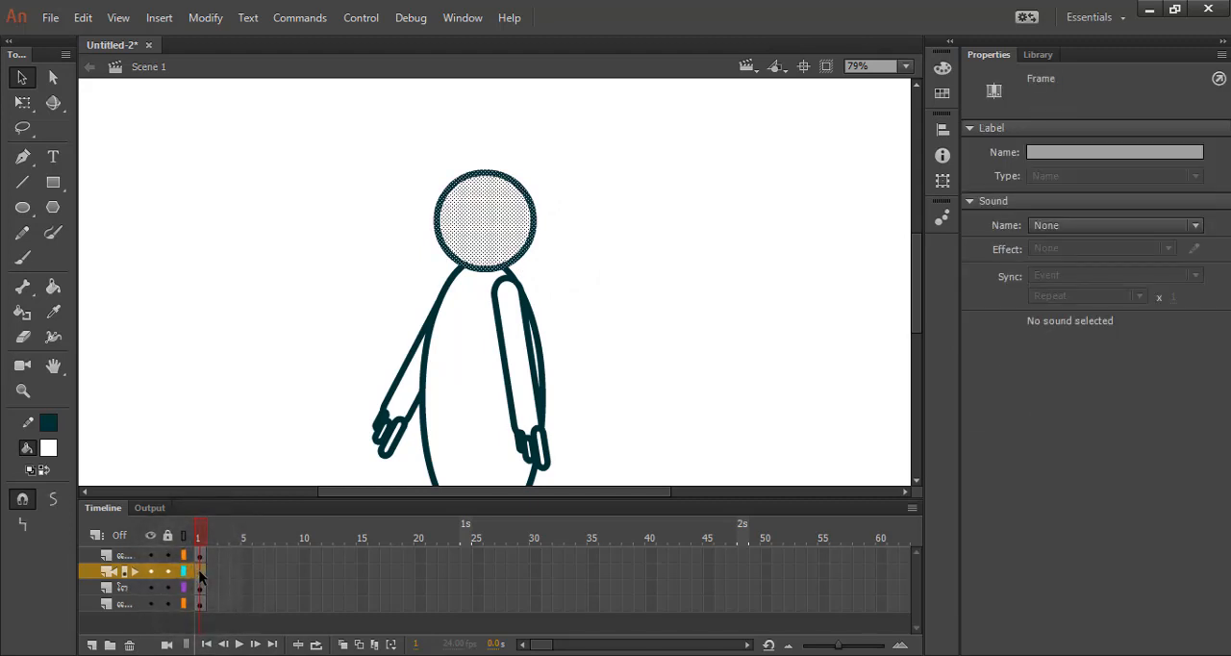
right_click(484, 273)
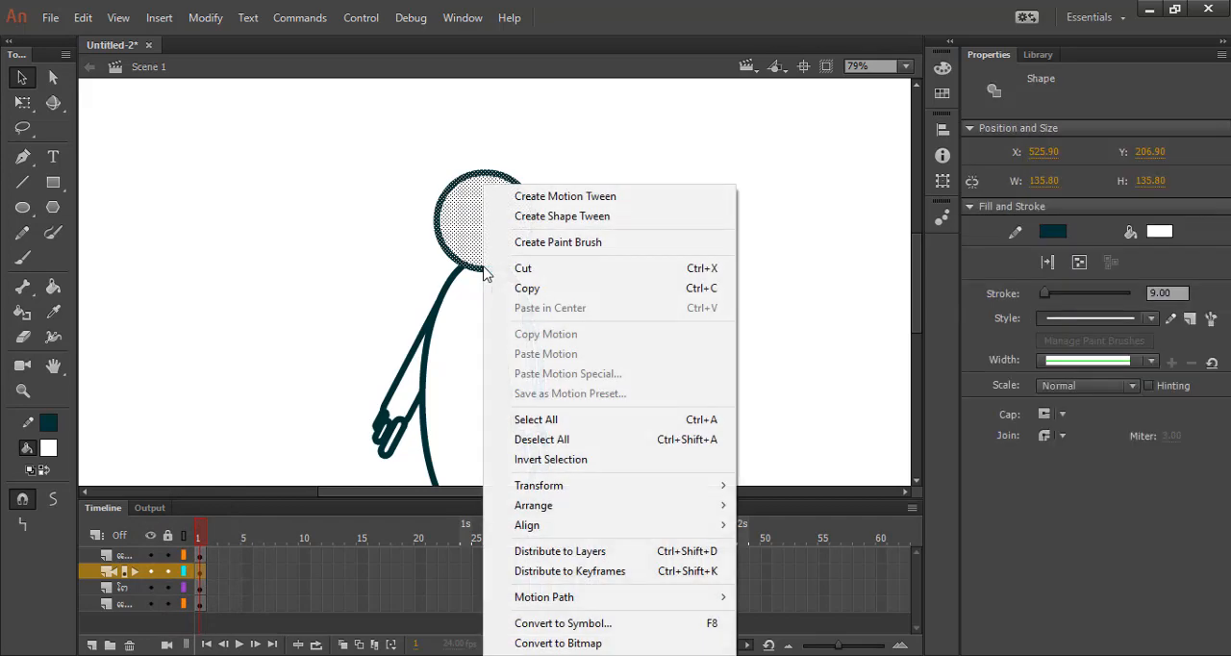
left_click(607, 630)
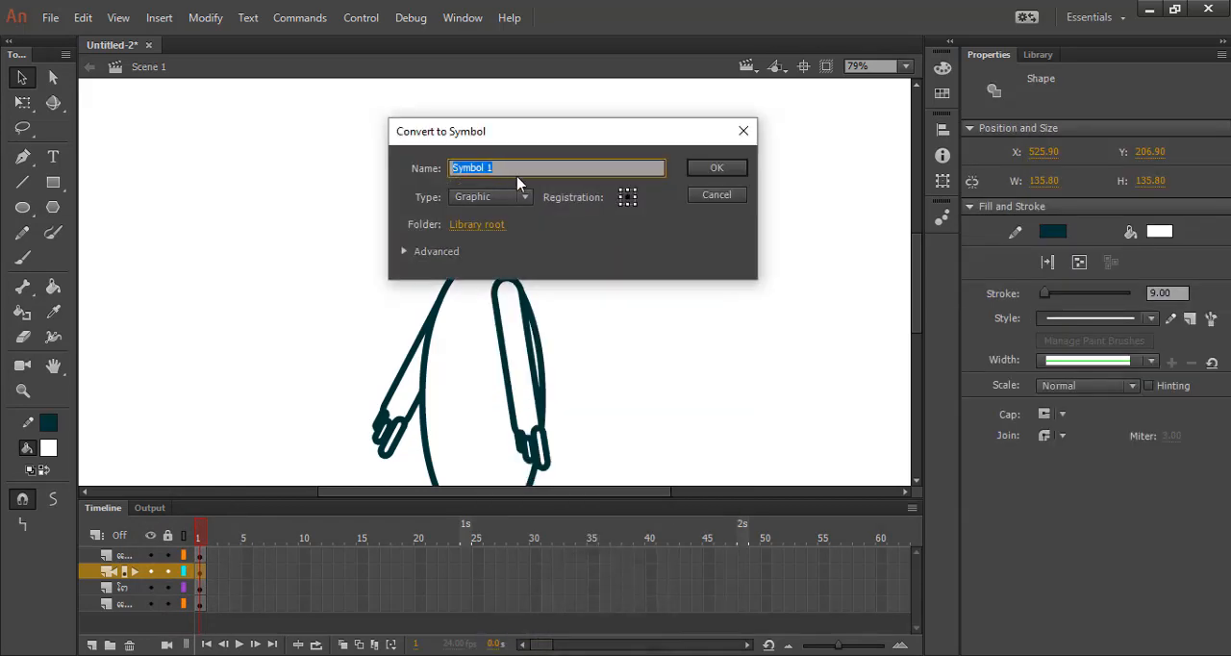
key("super+space")
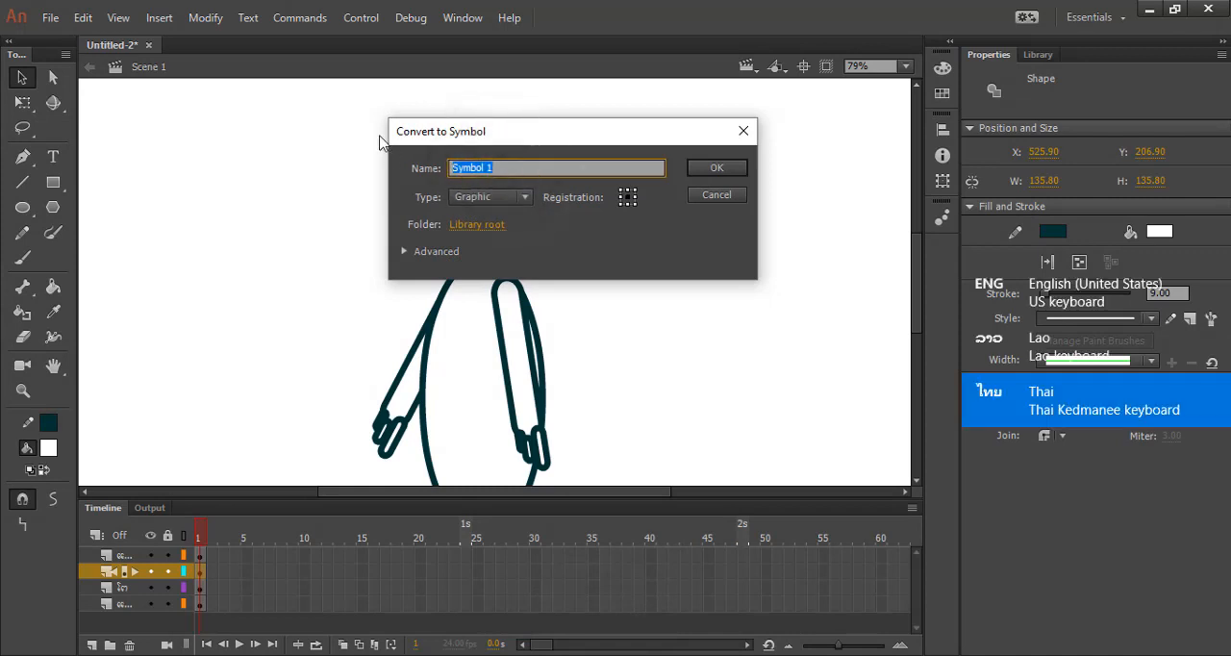
type("ດ")
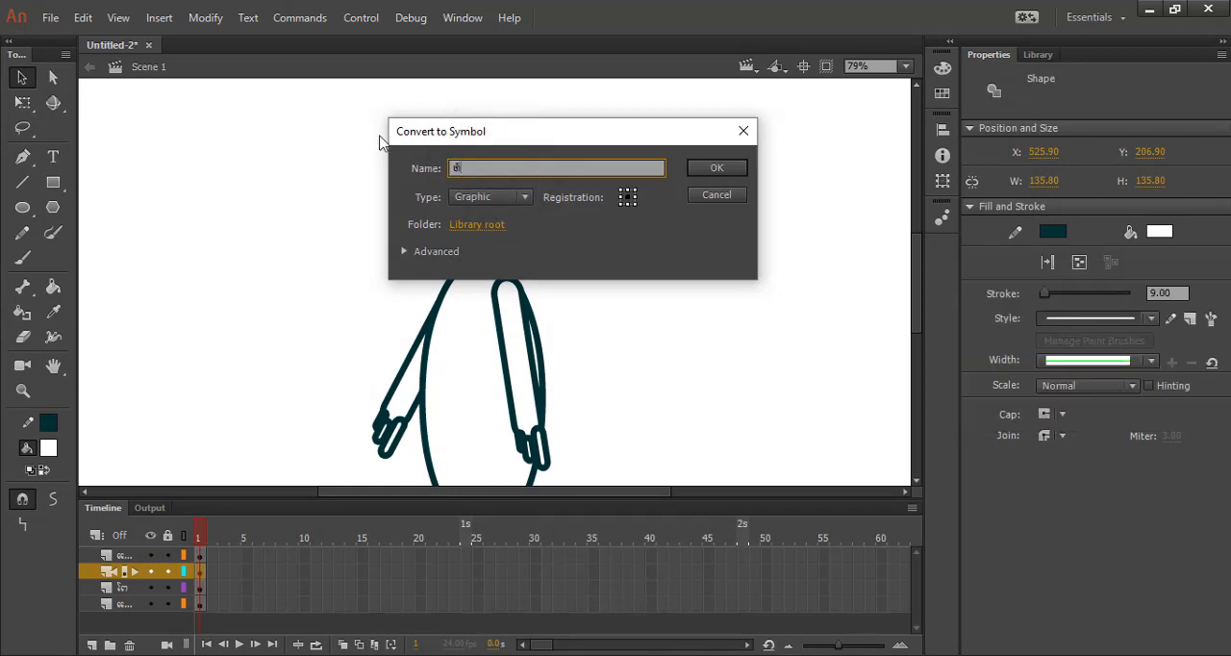
type("ົວ")
key("Return")
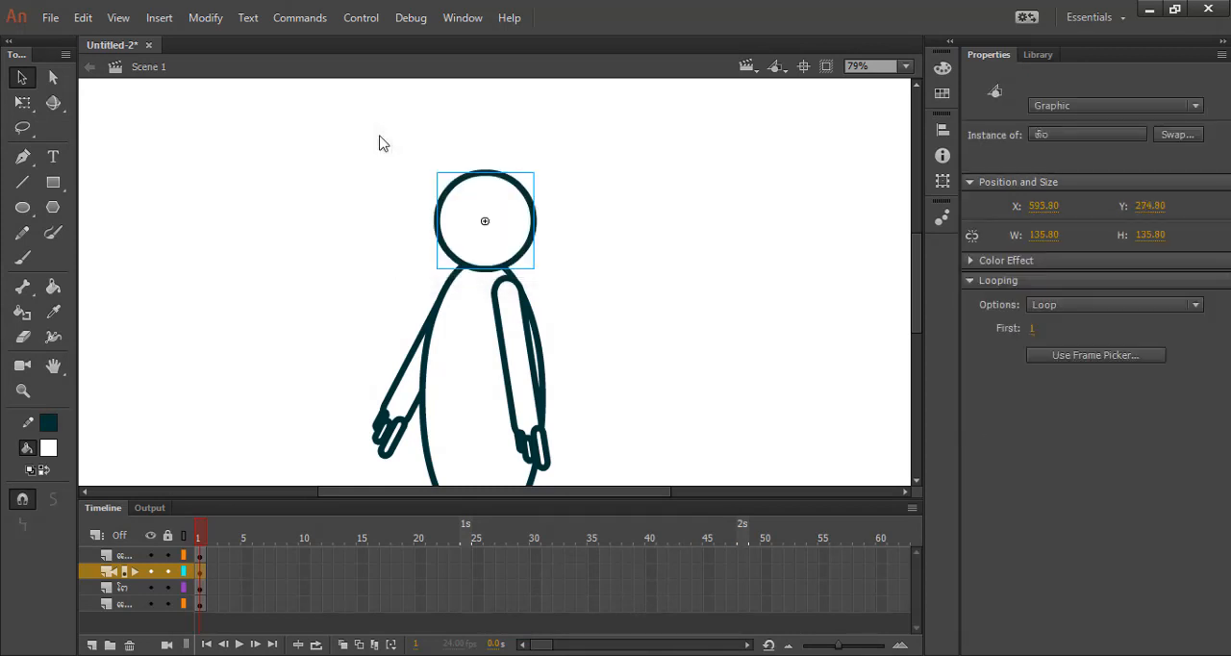
Set the head symbol's transformation point at its bottom edge, where the head meets the body.
left_click(1039, 54)
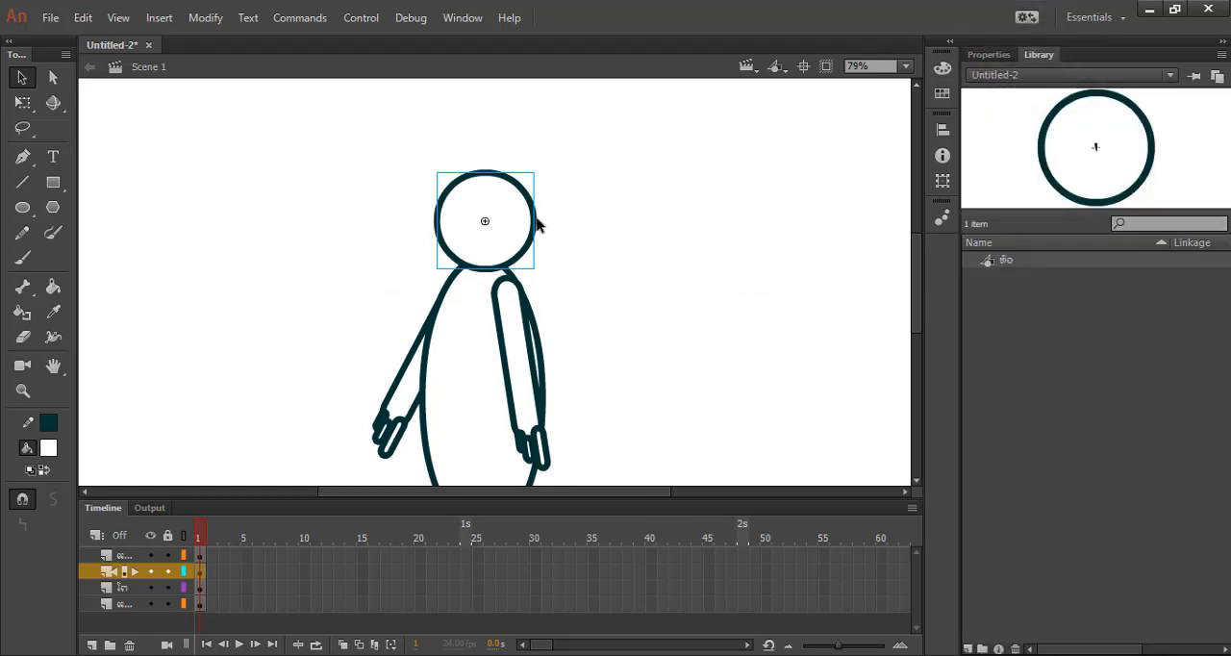
left_click_drag(483, 222, 483, 236)
key("ctrl+z")
left_click(22, 102)
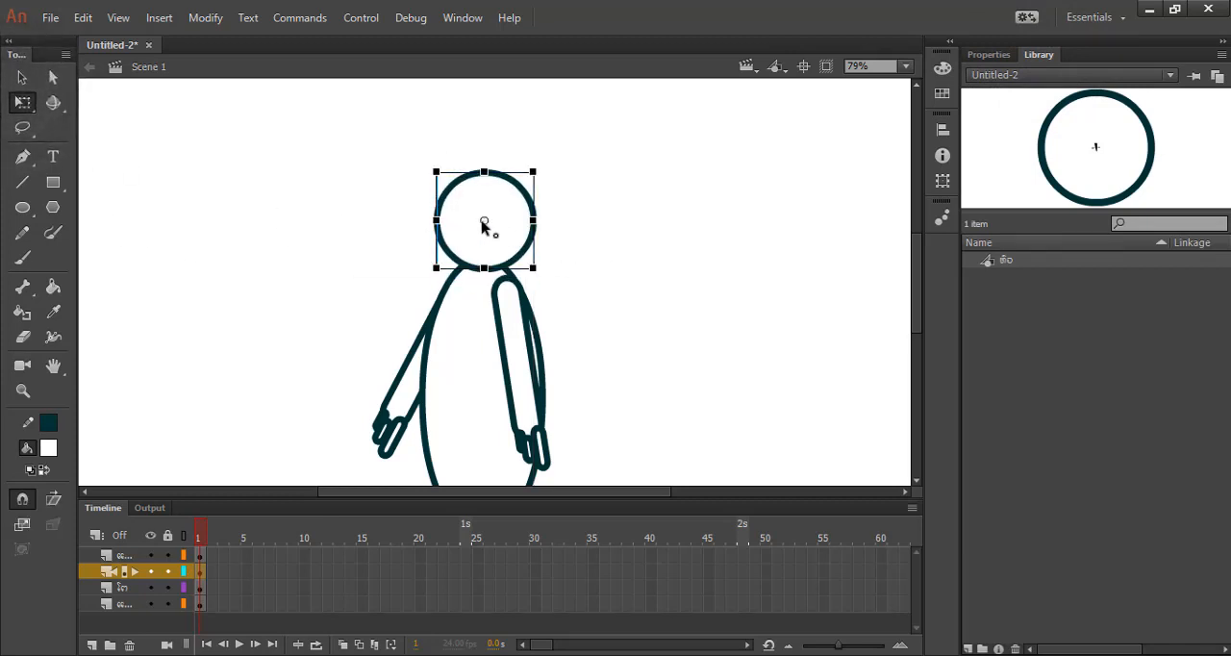
left_click_drag(484, 222, 485, 268)
key("v")
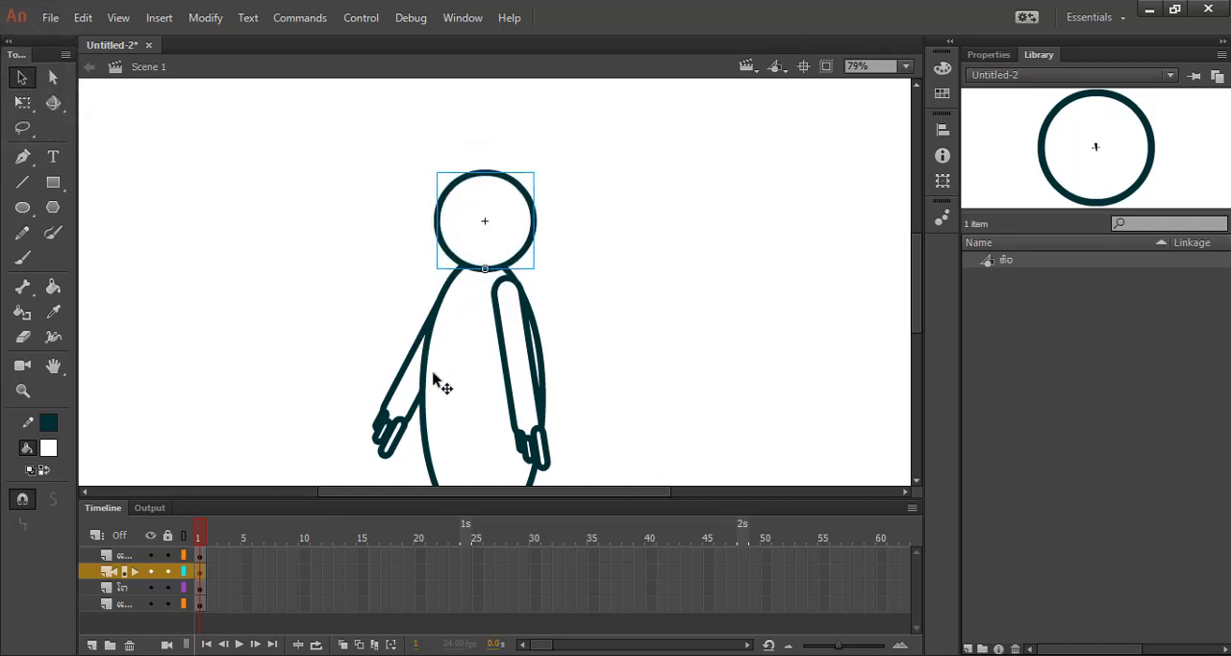
Select the body's fill and outline together and convert them to a Graphic symbol named ໂຕ (Lao for body).
left_click(487, 408)
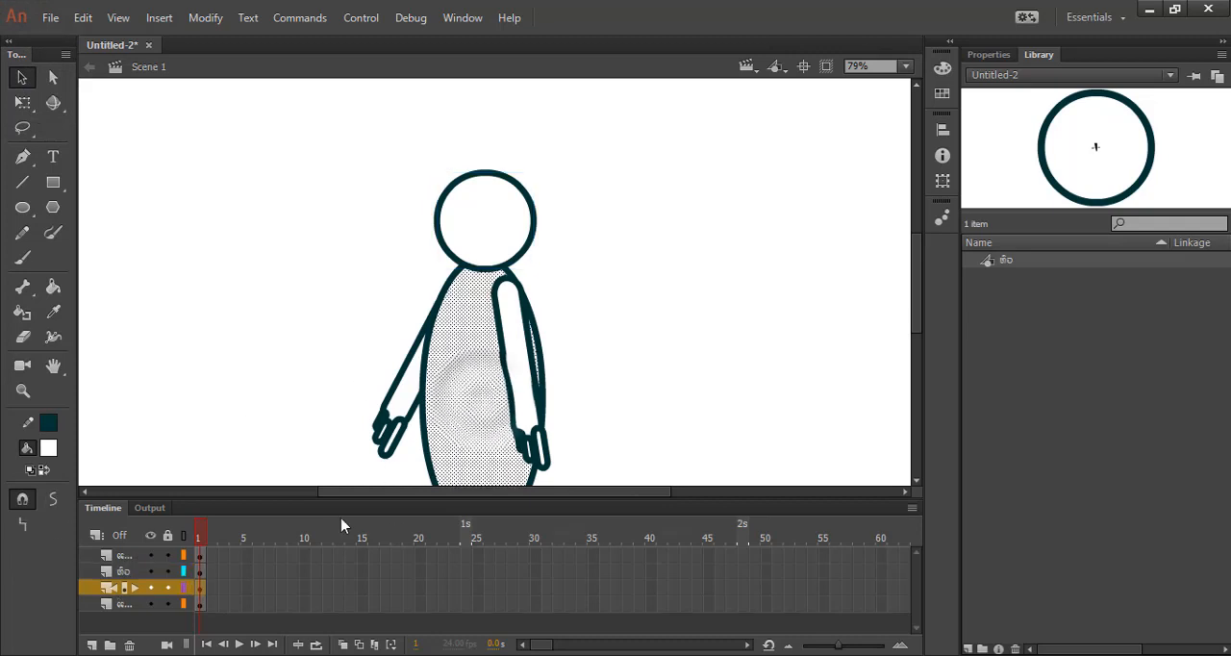
left_click(202, 588)
right_click(426, 422)
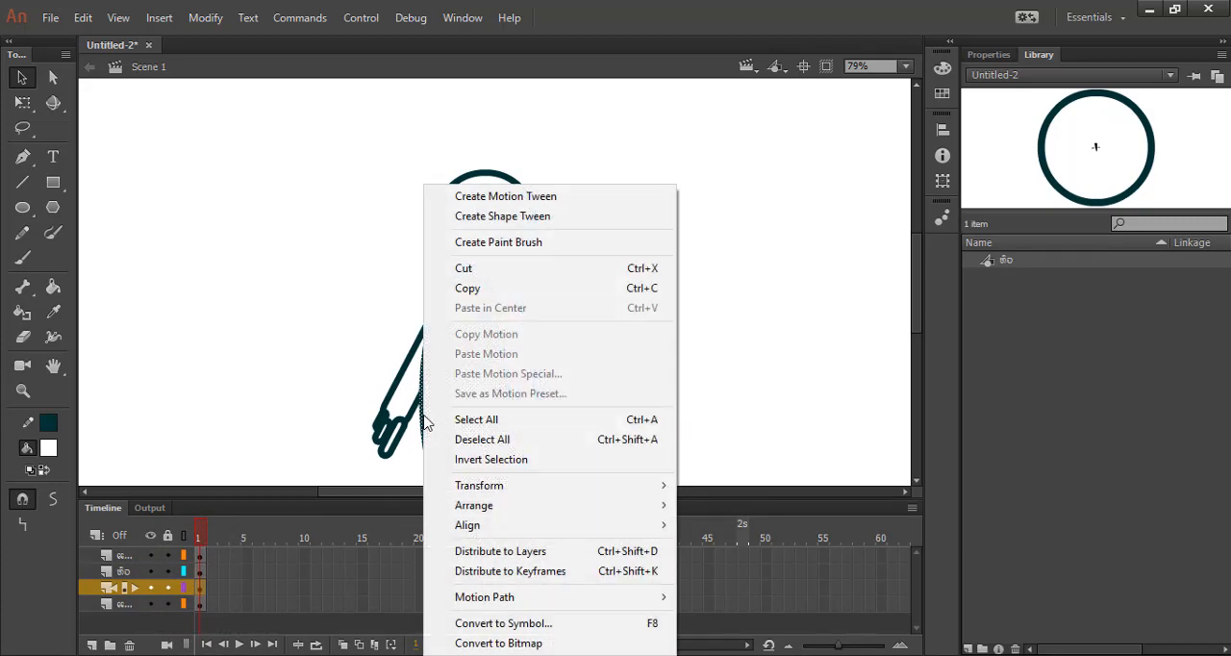
left_click(503, 623)
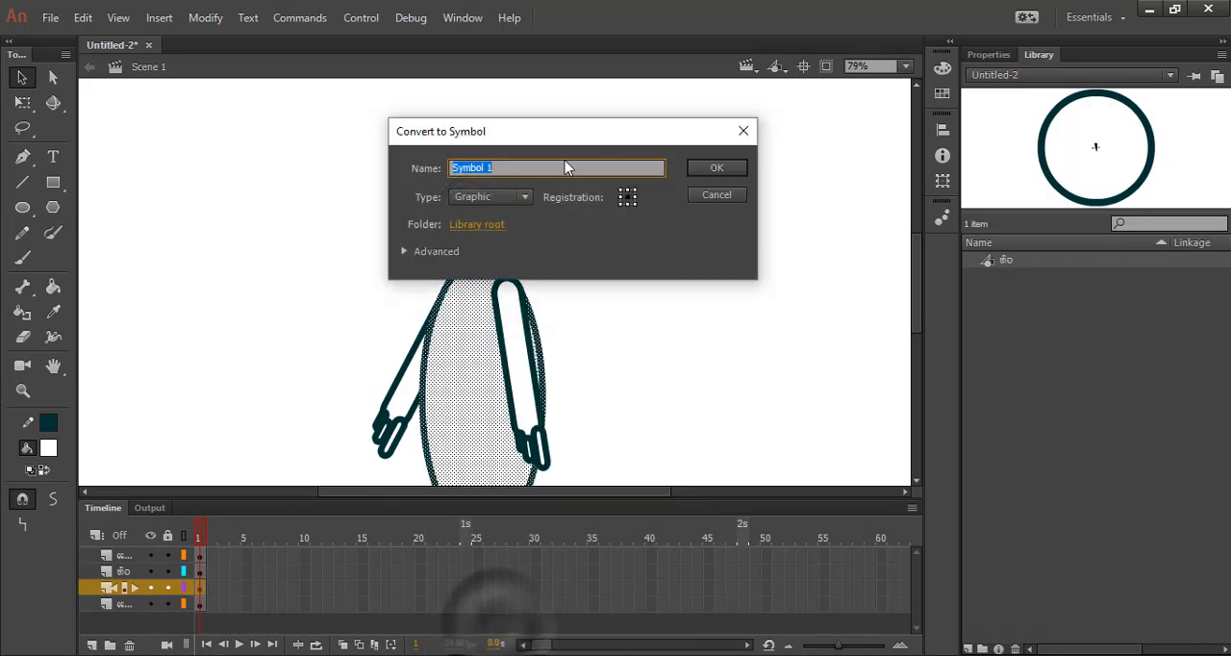
key("super+space")
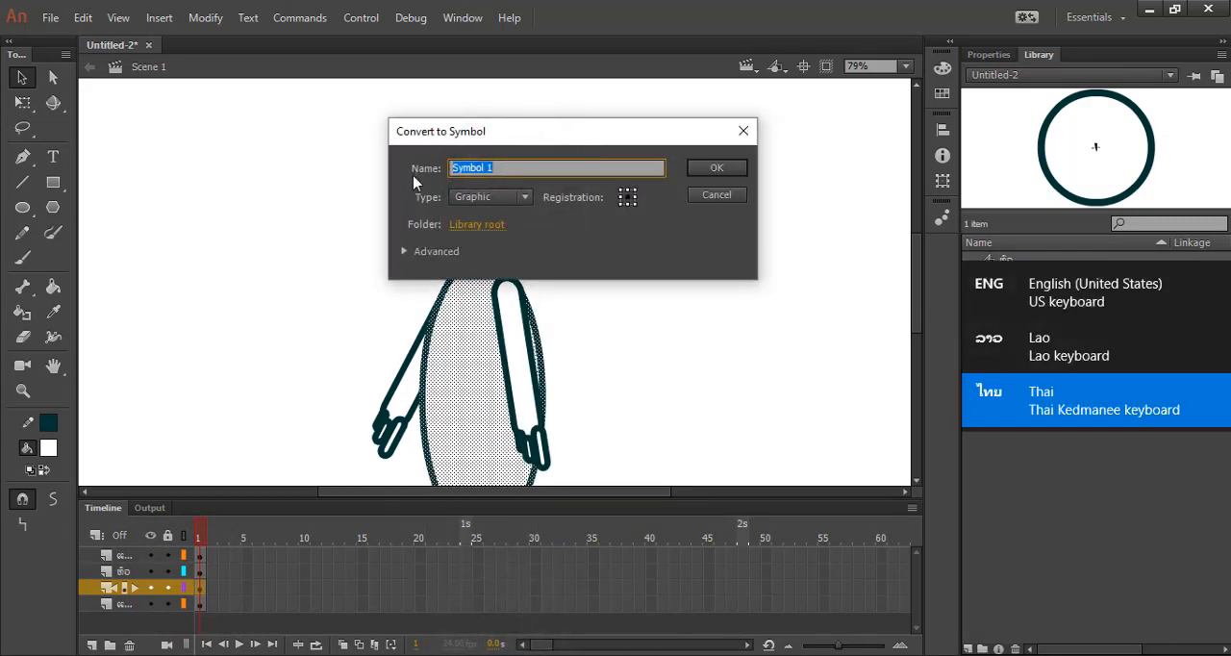
type("ໂ")
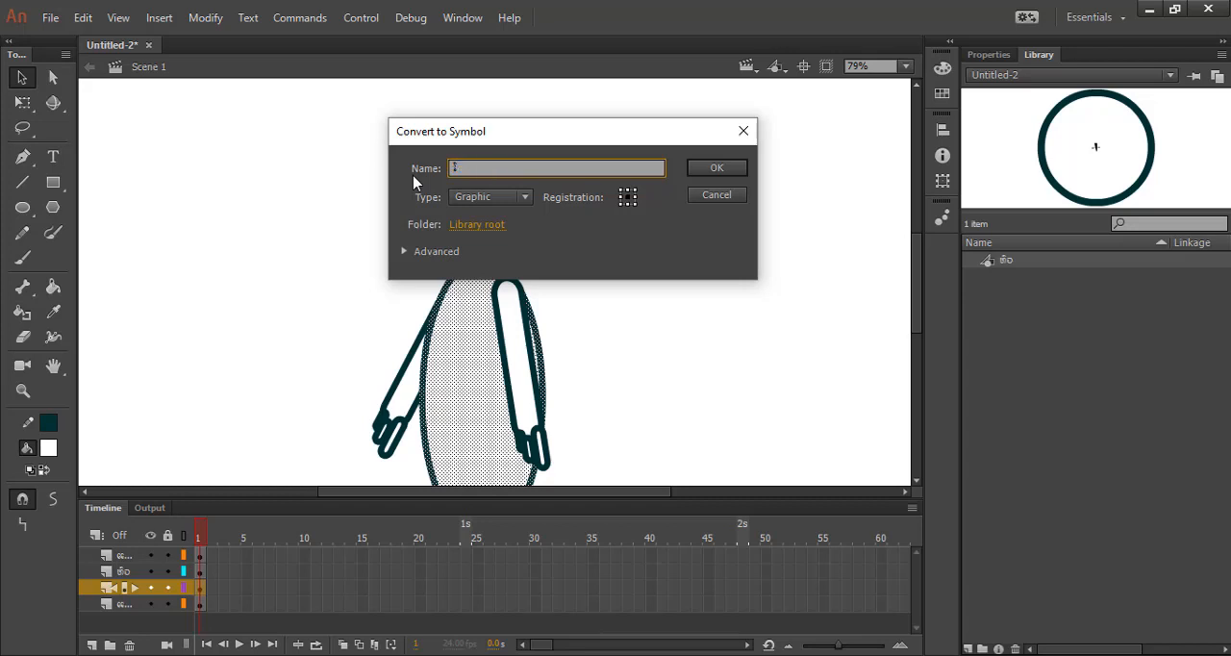
type("ຕ")
key("Return")
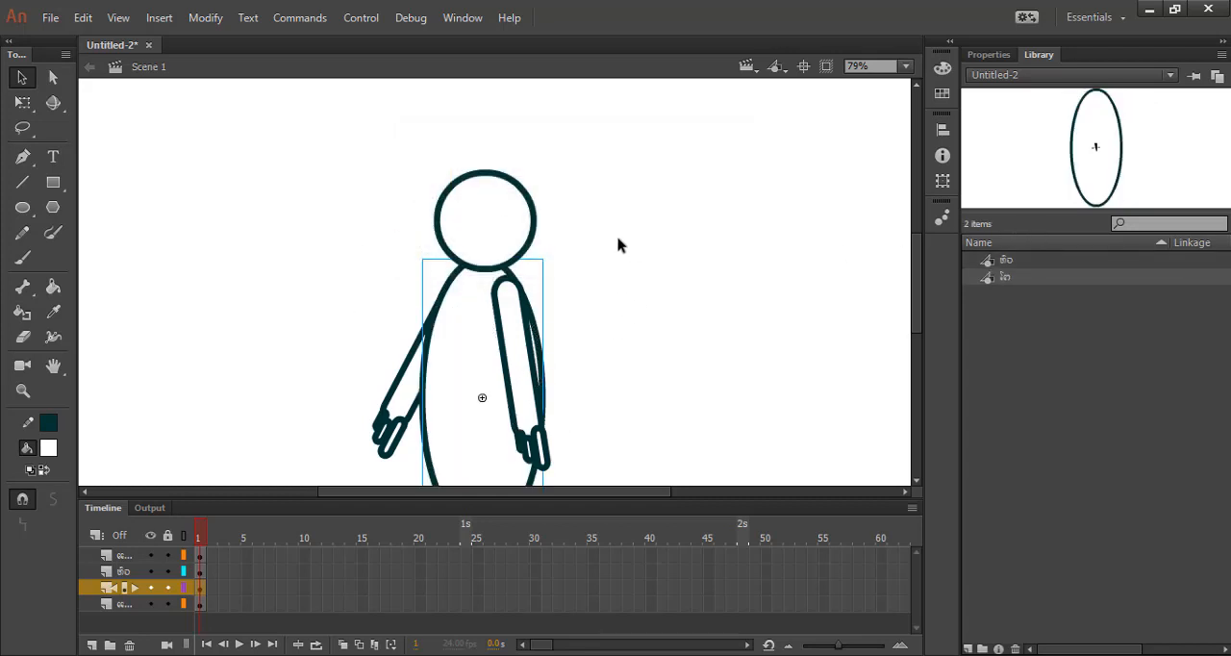
Set the body symbol's transformation point at the bottom end of the oval.
key("ctrl+minus")
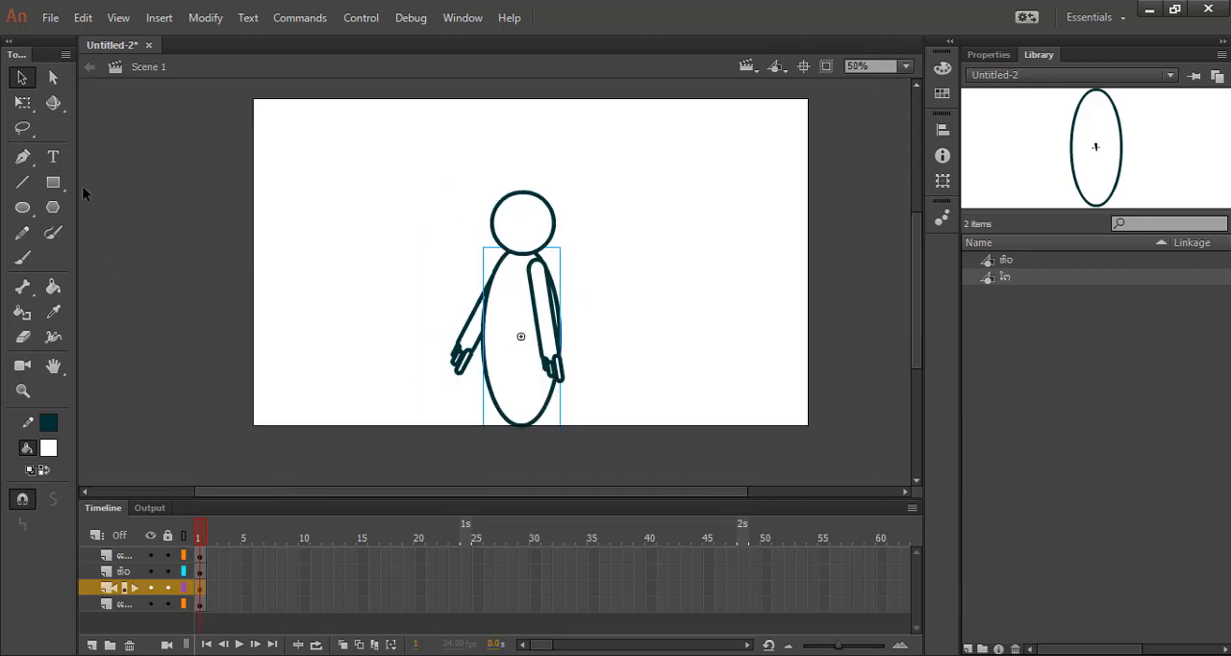
left_click(23, 102)
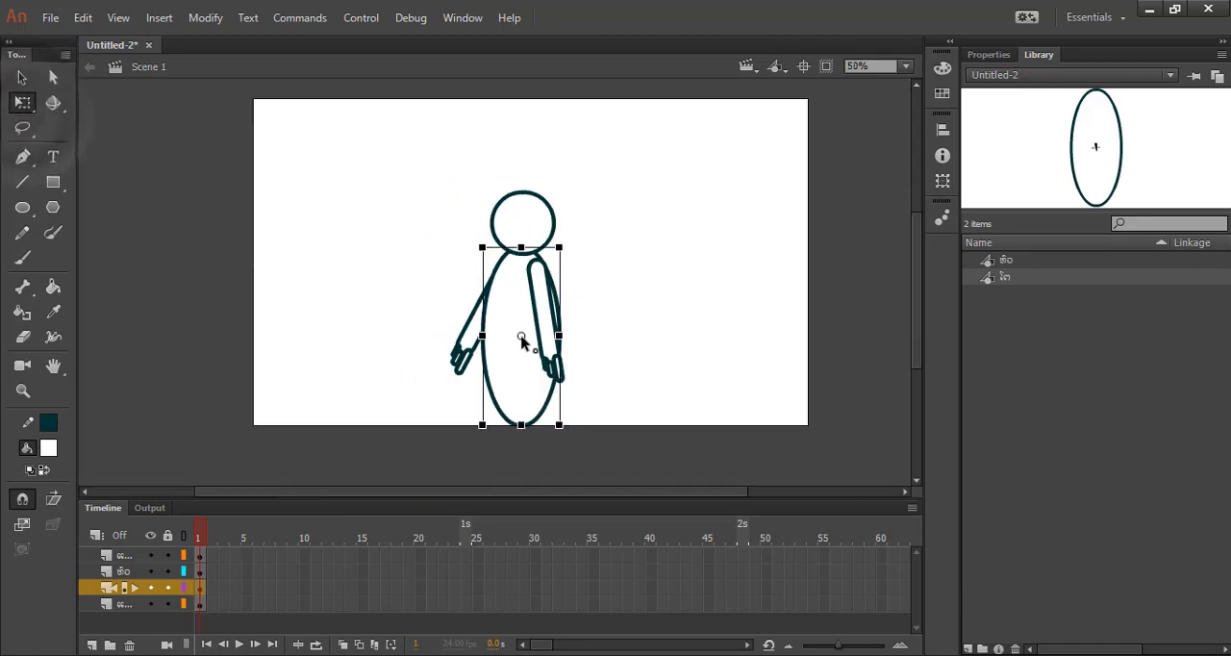
left_click_drag(521, 342, 518, 431)
left_click(22, 77)
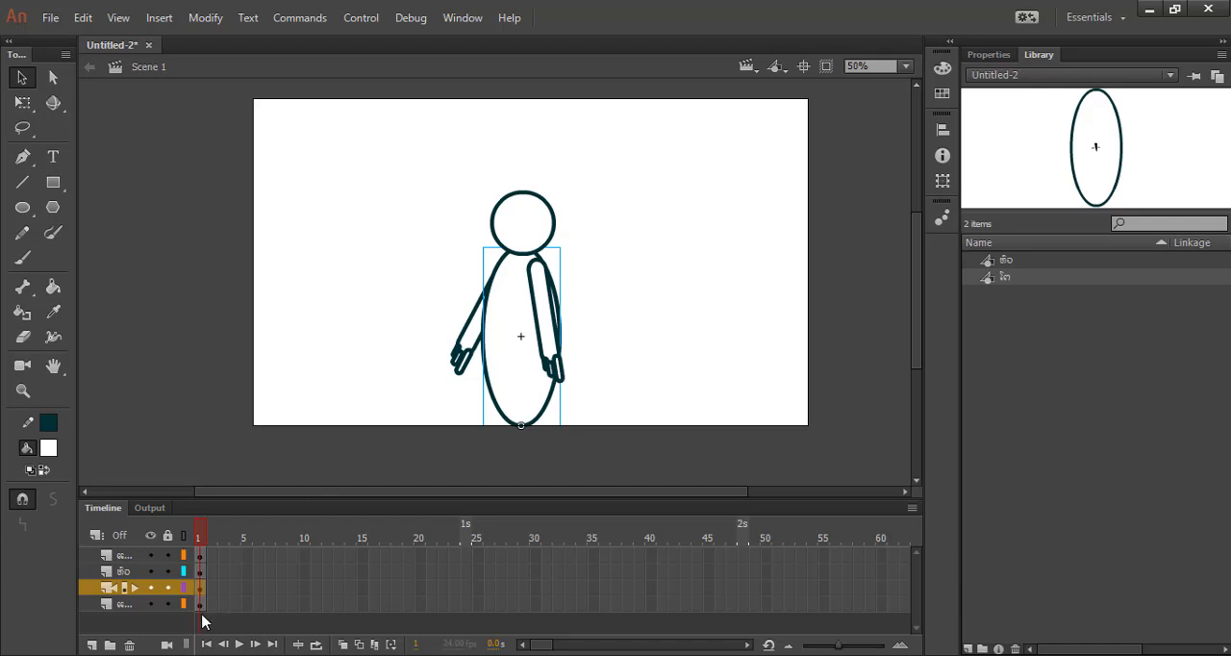
Select all artwork of the arm behind the body and convert it to a Graphic symbol named ແຂນຂວາ (Lao for right arm).
left_click(199, 604)
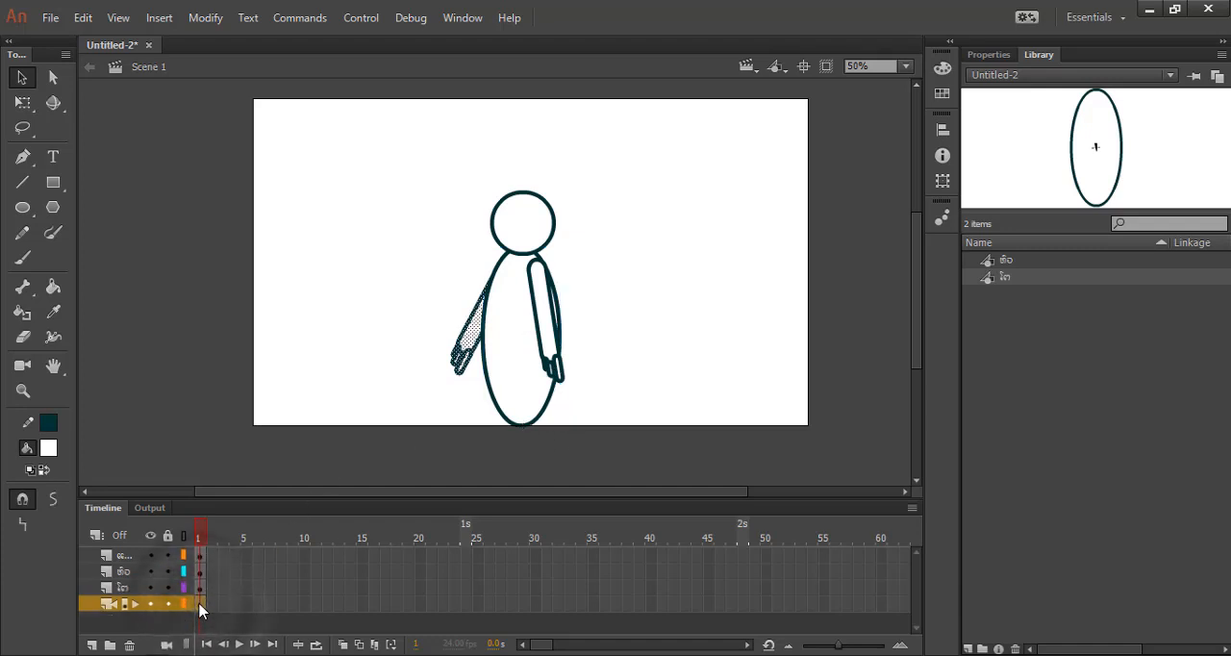
right_click(466, 367)
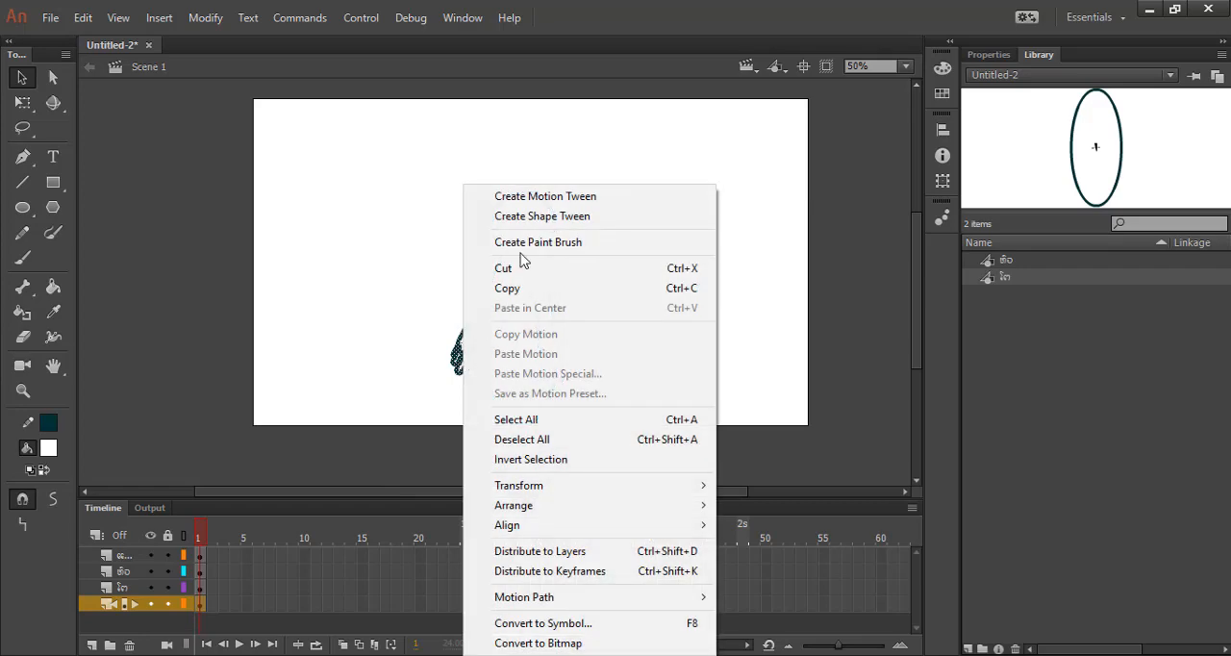
left_click(553, 630)
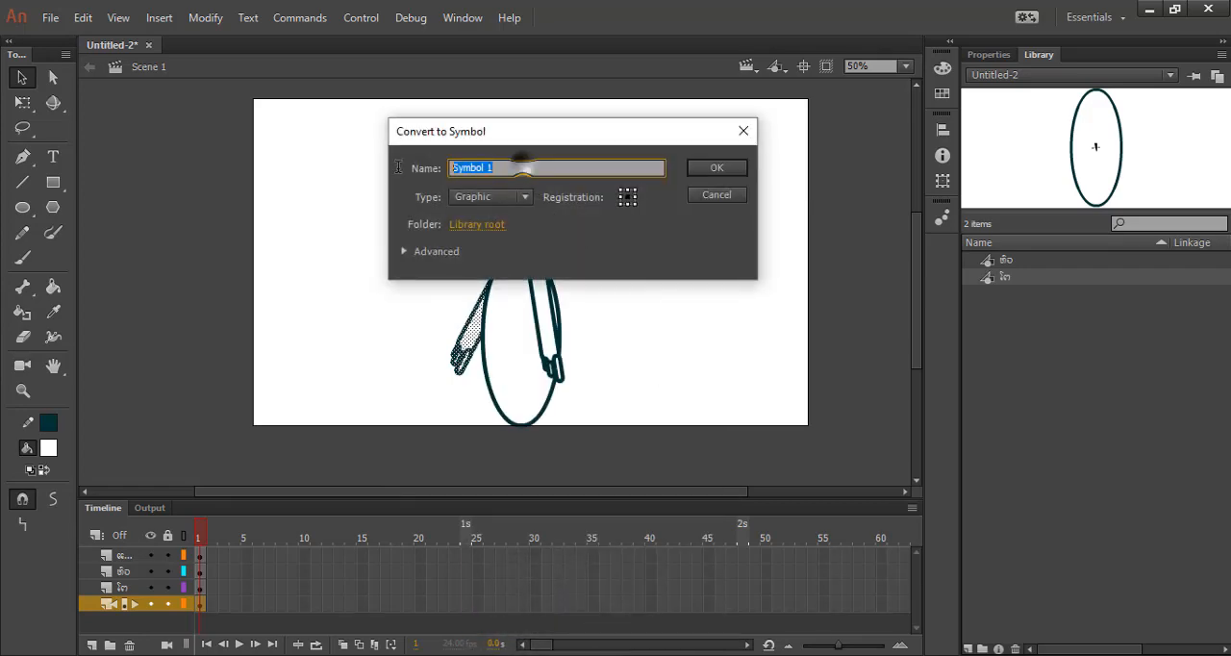
type("ជ")
key("Return")
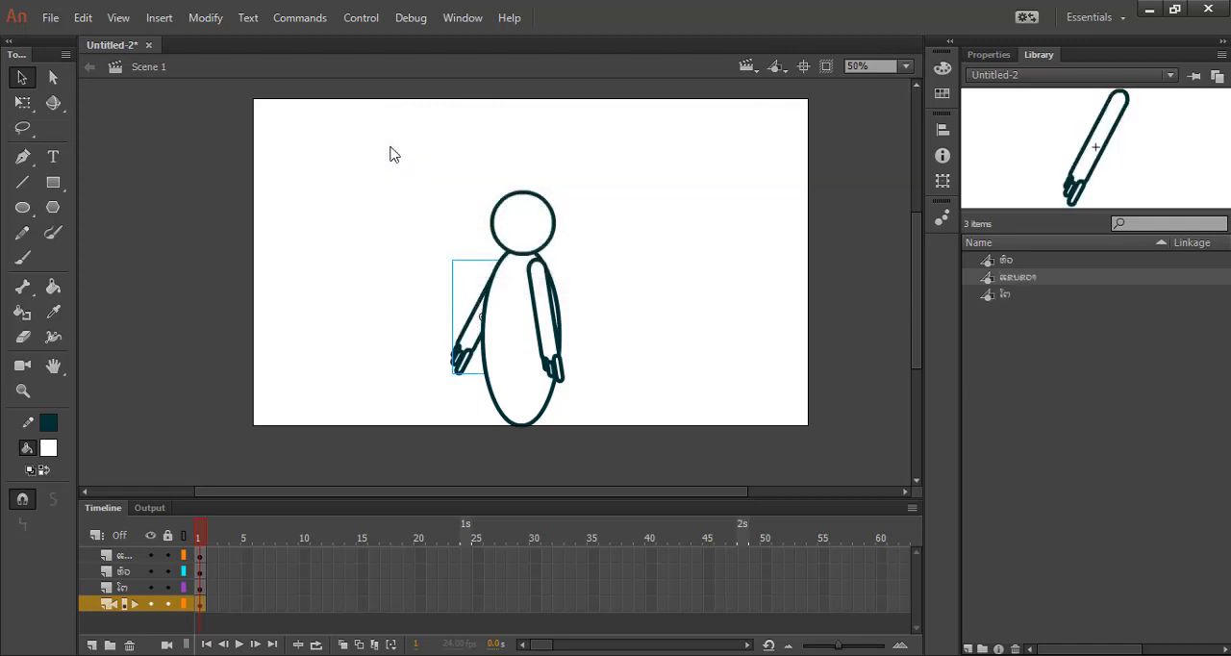
Convert the front arm's artwork to a Graphic symbol named ແຂນຊາຍ (Lao for left arm), leaving nothing selected.
right_click(198, 560)
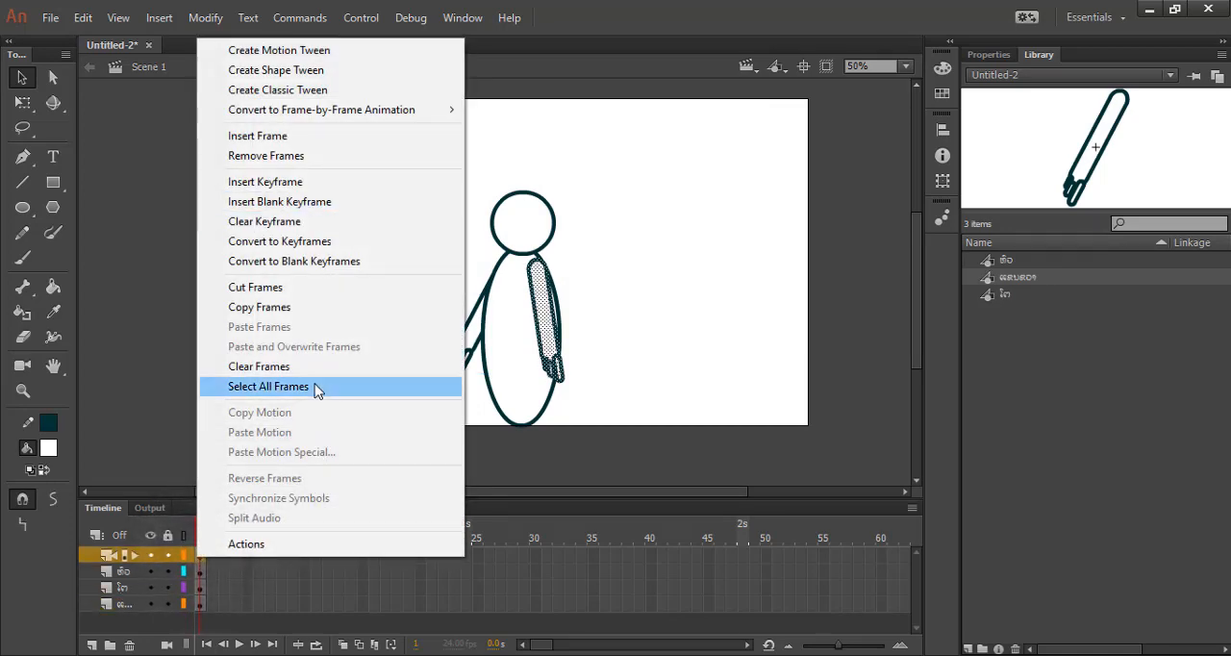
right_click(545, 359)
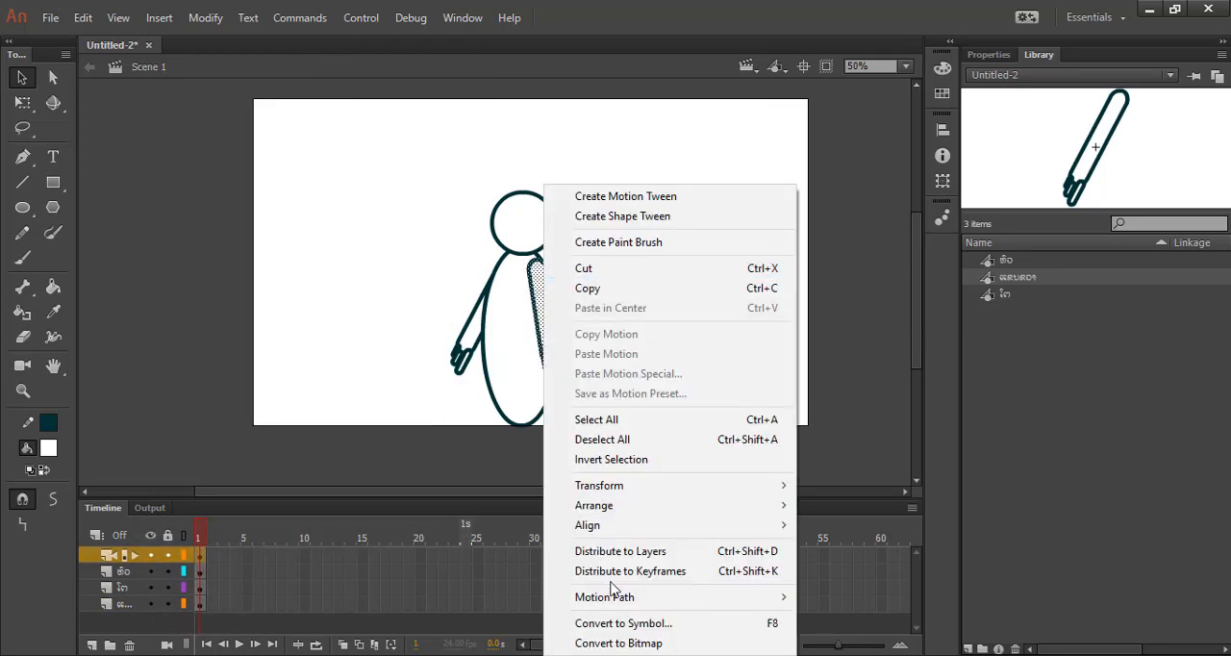
left_click(582, 622)
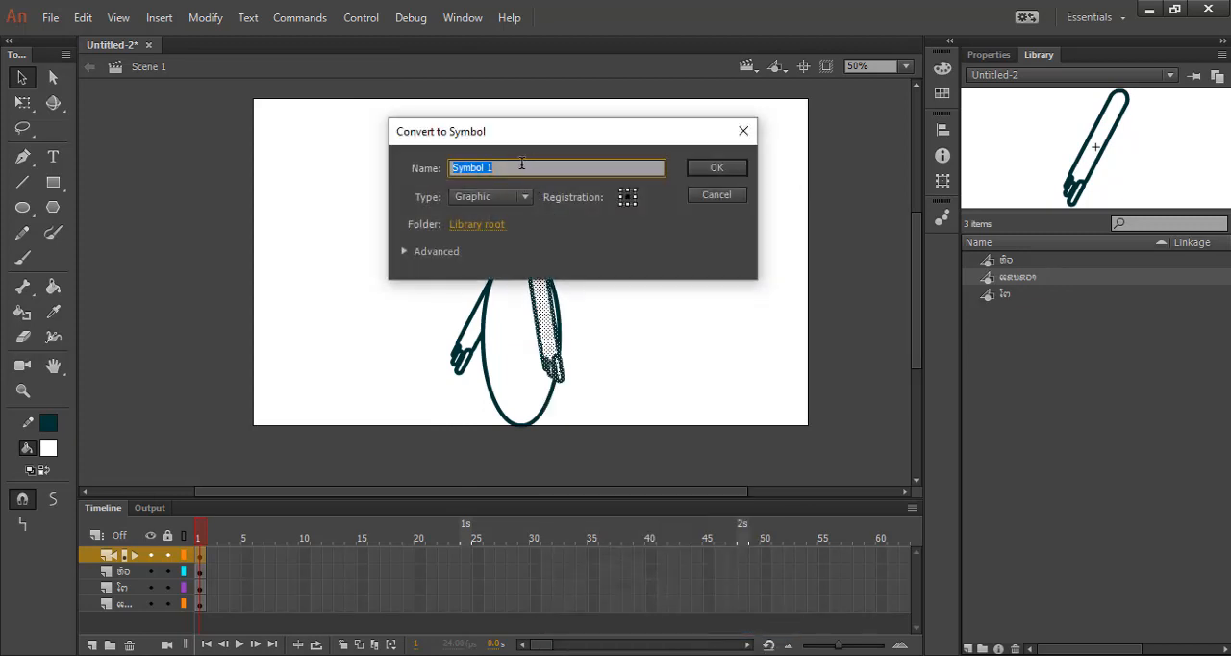
type("ដៃ")
type("າຍ")
key("Return")
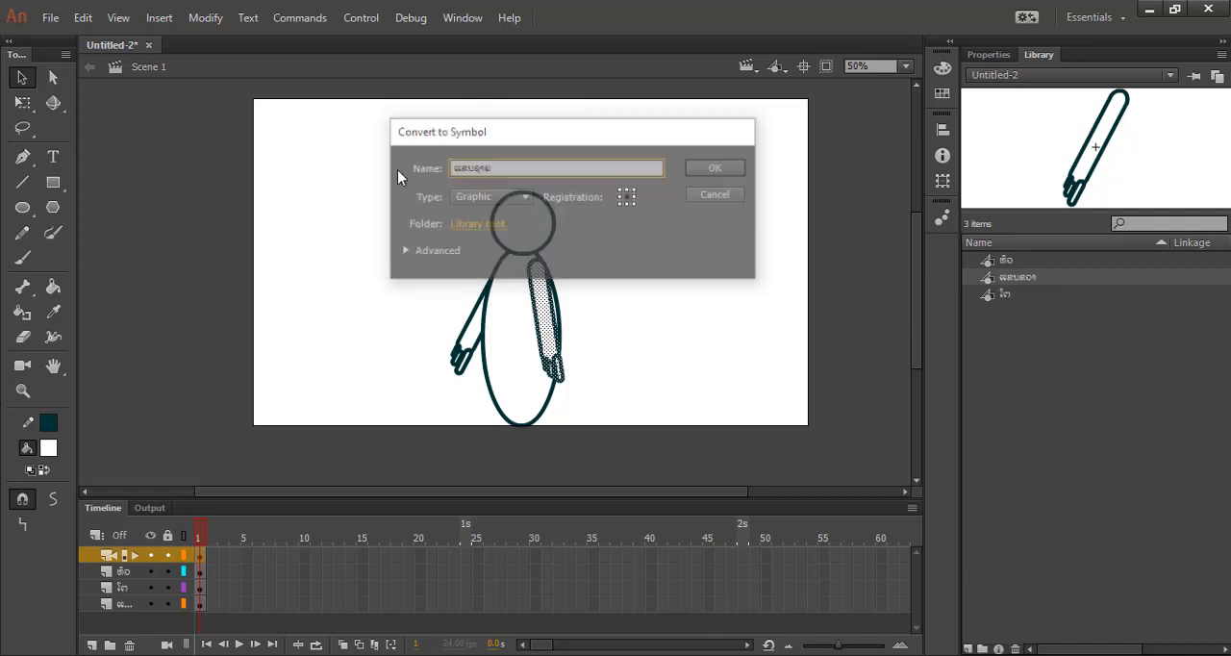
left_click(677, 350)
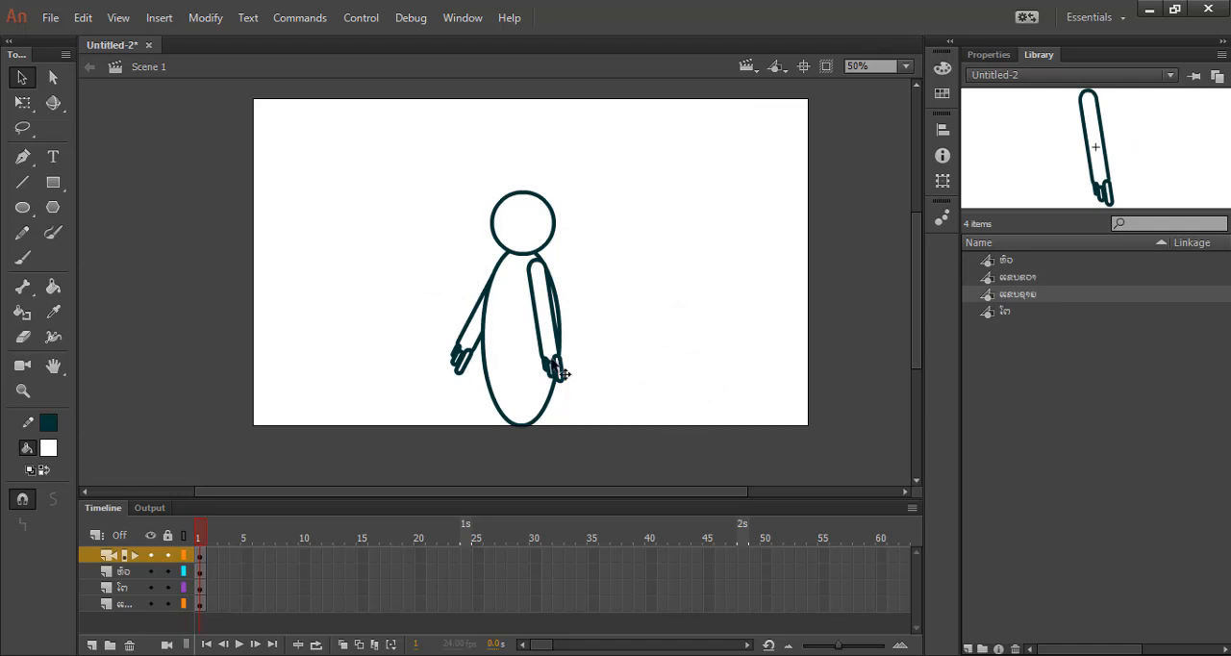
Try the outline, visibility and lock settings on the front arm's layer, and hide and reshow the head layer.
left_click(171, 559)
left_click(168, 557)
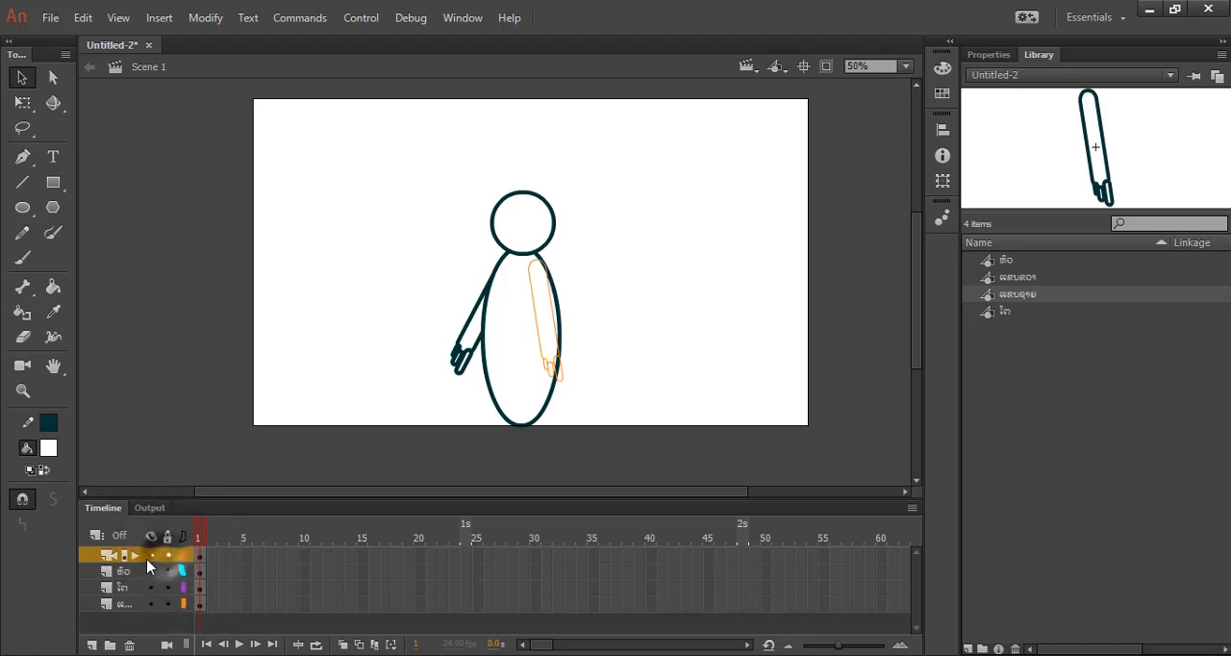
left_click(150, 558)
left_click(150, 558)
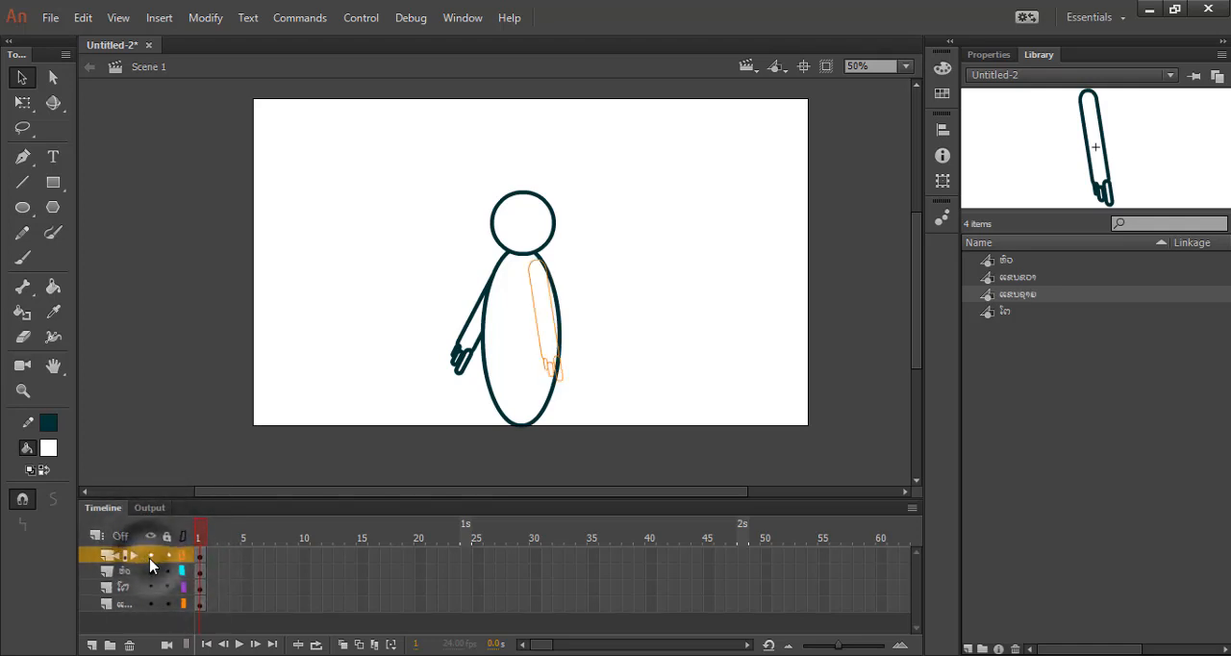
left_click(150, 572)
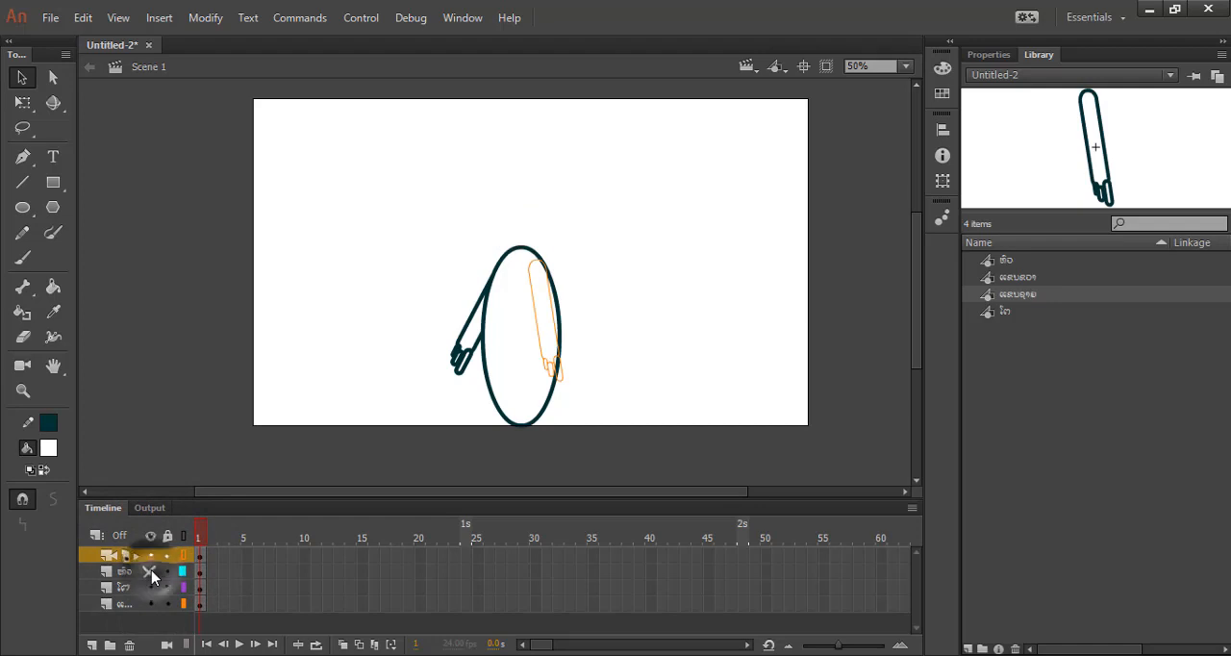
left_click(151, 572)
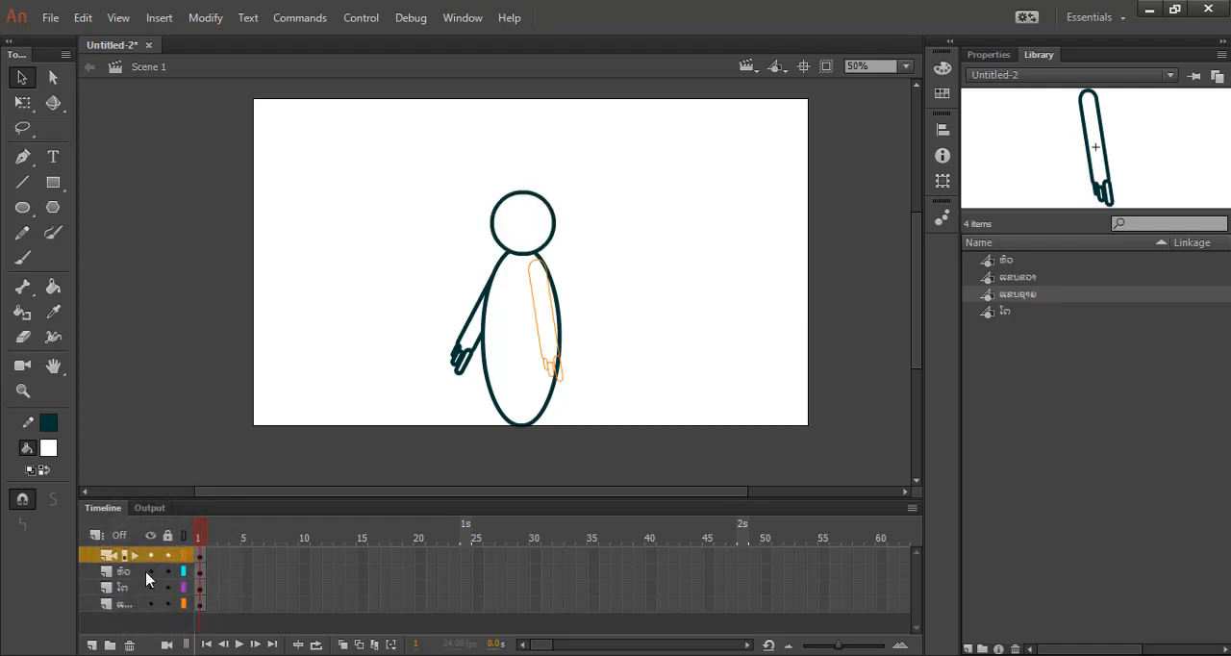
left_click(150, 571)
left_click(150, 571)
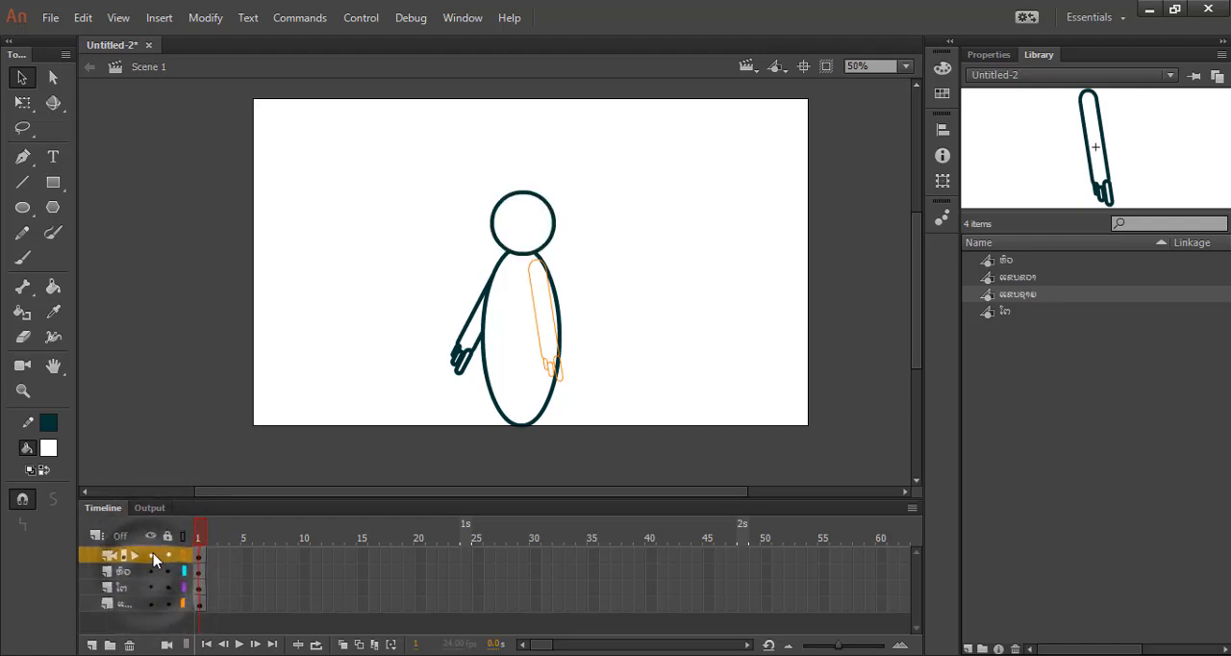
left_click(151, 555)
left_click(151, 555)
left_click(166, 555)
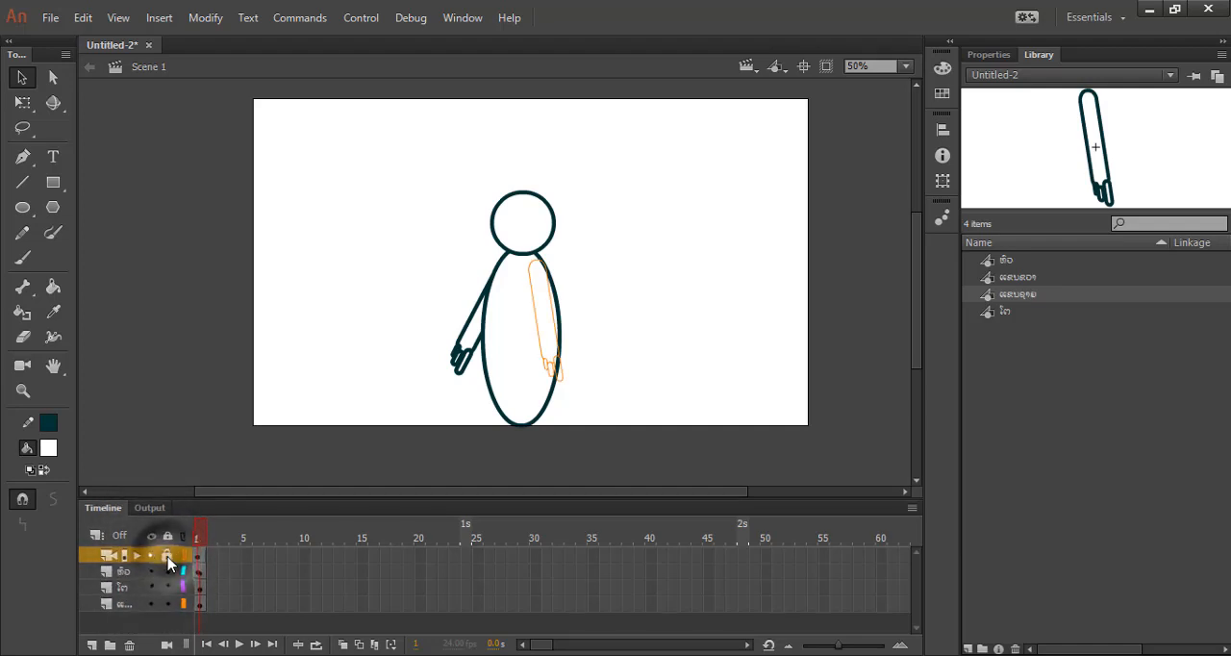
Hide and reshow the head, body and back arm layers one after another.
left_click(149, 586)
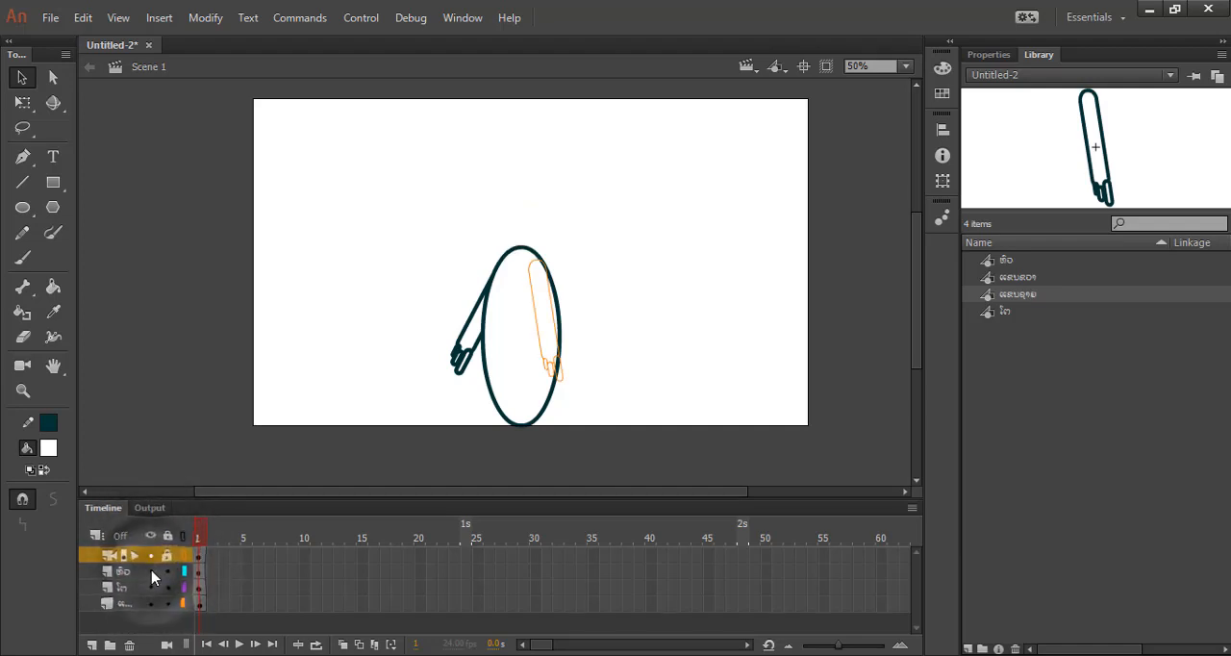
left_click(149, 586)
left_click(149, 587)
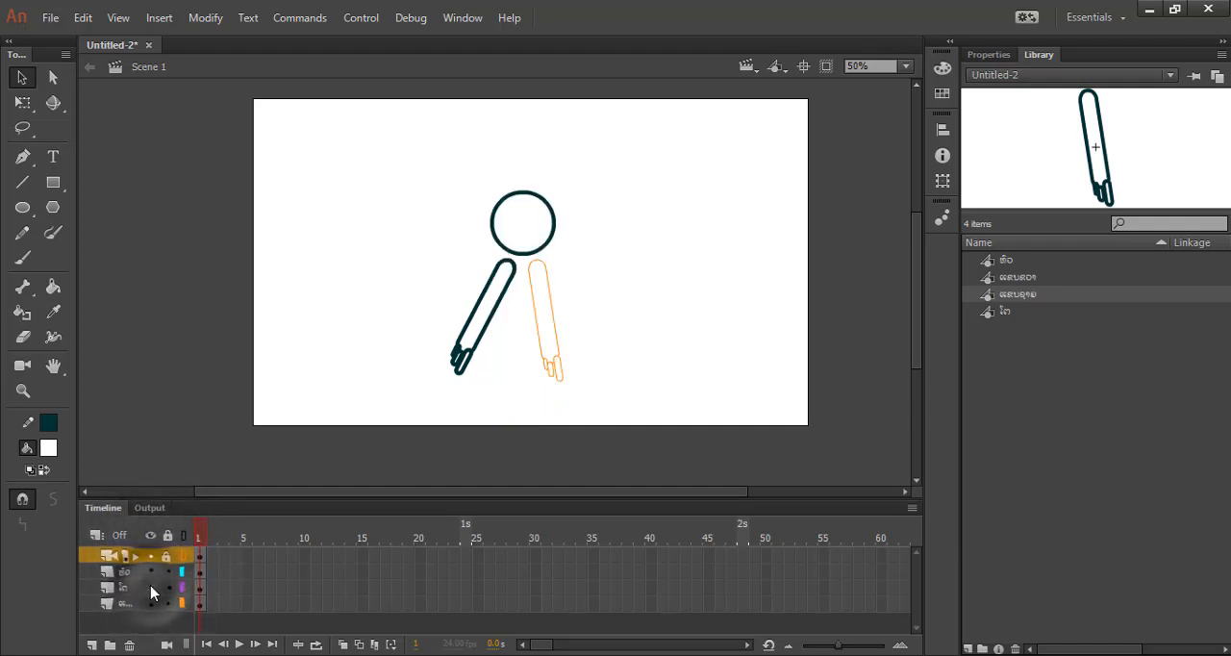
left_click(151, 587)
left_click(151, 603)
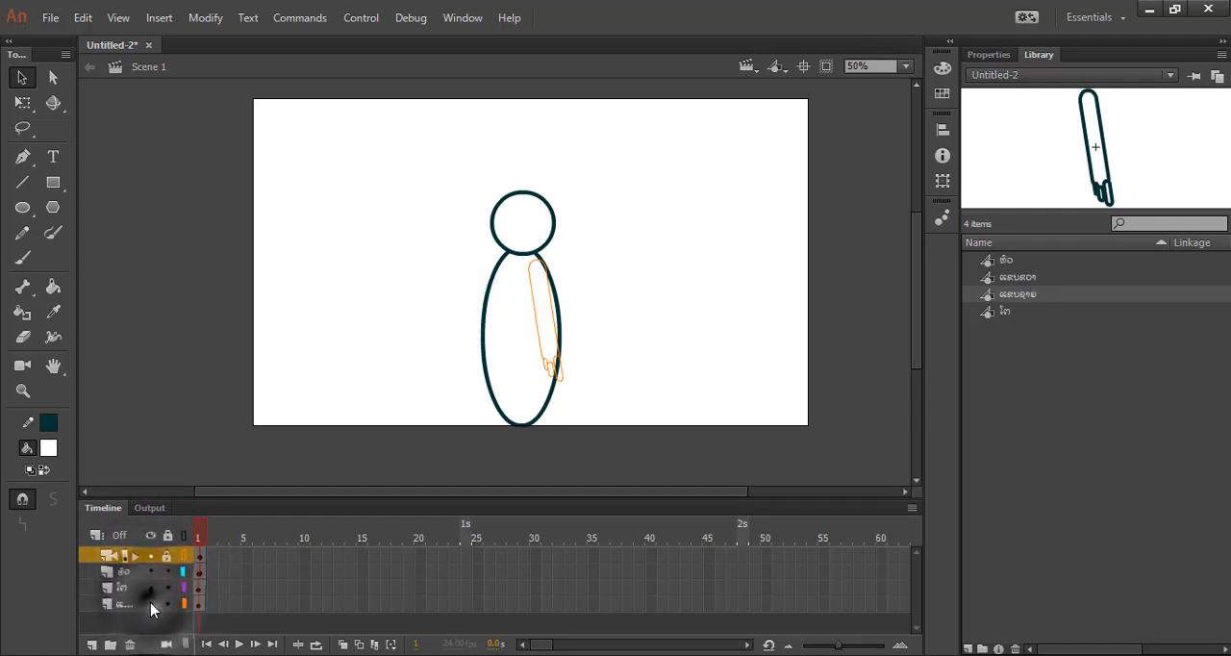
left_click(151, 603)
Try to select the locked front arm on the stage.
left_click(342, 399)
left_click(525, 354)
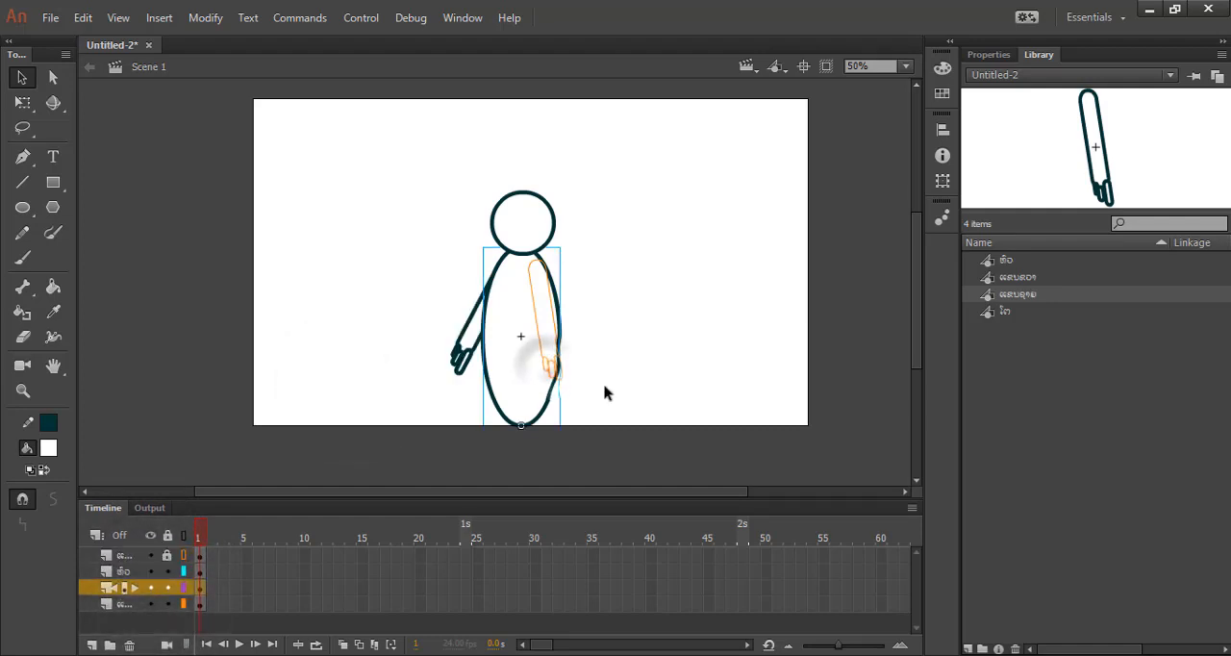
left_click(560, 354)
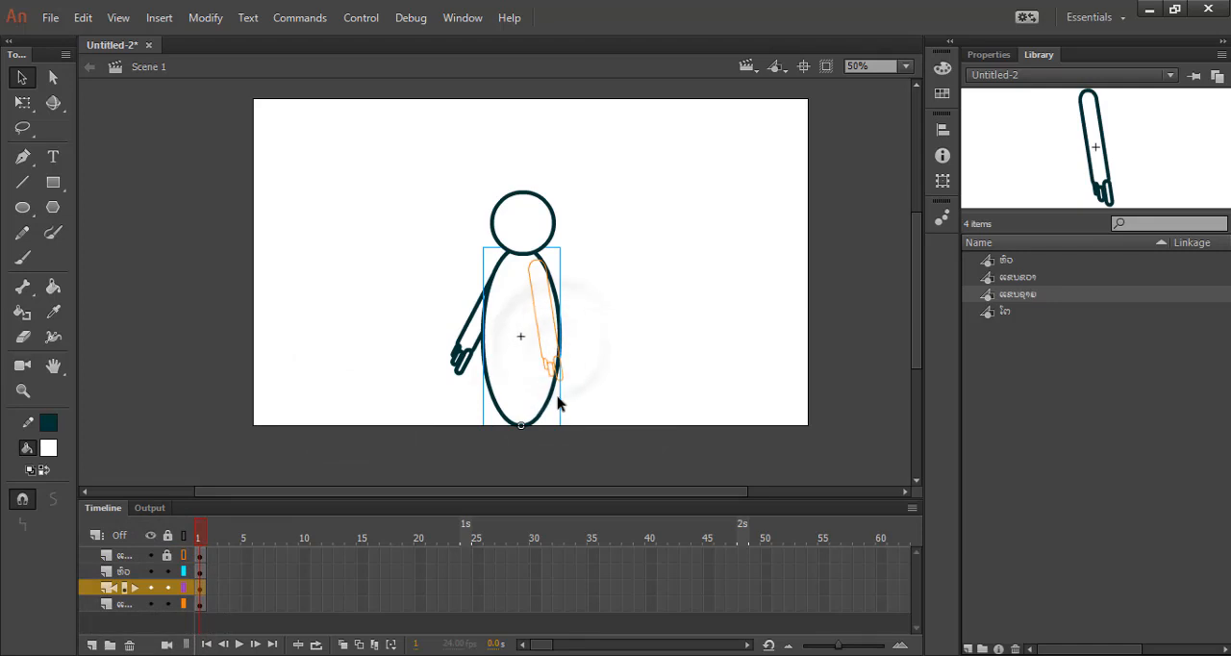
Undo the recent layer visibility and lock changes one after another.
key("ctrl+z")
key("ctrl+z")
key("ctrl+z")
key("ctrl+z")
key("ctrl+z")
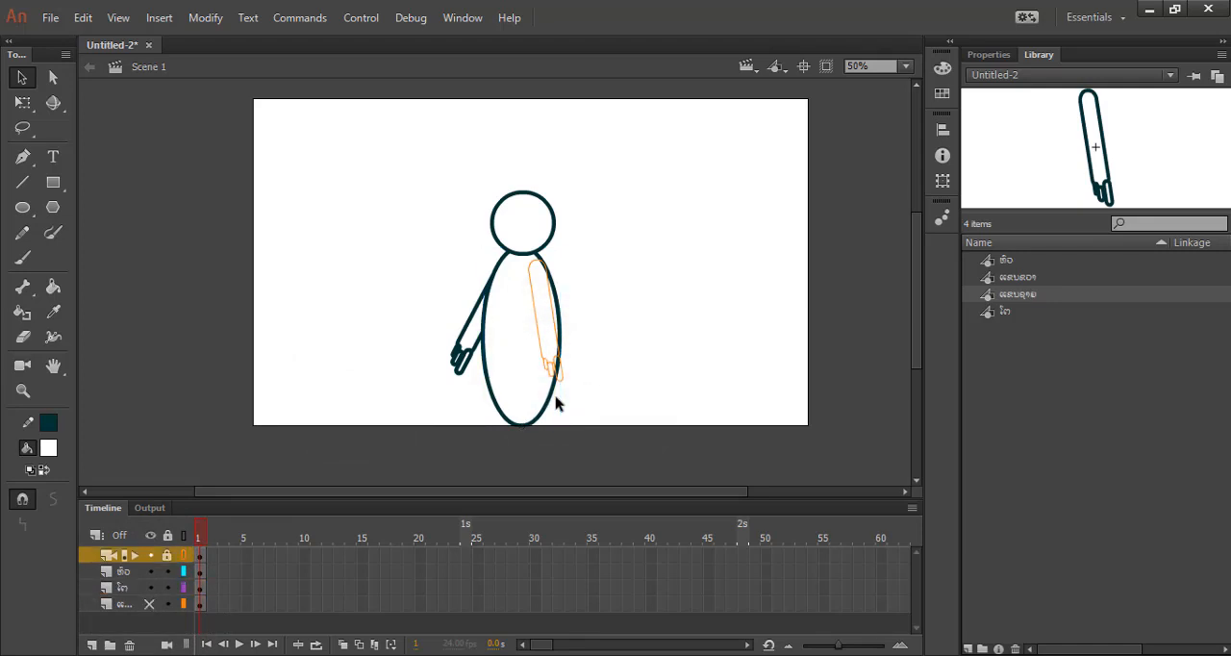
key("ctrl+z")
key("ctrl+z")
key("ctrl+z")
key("ctrl+z")
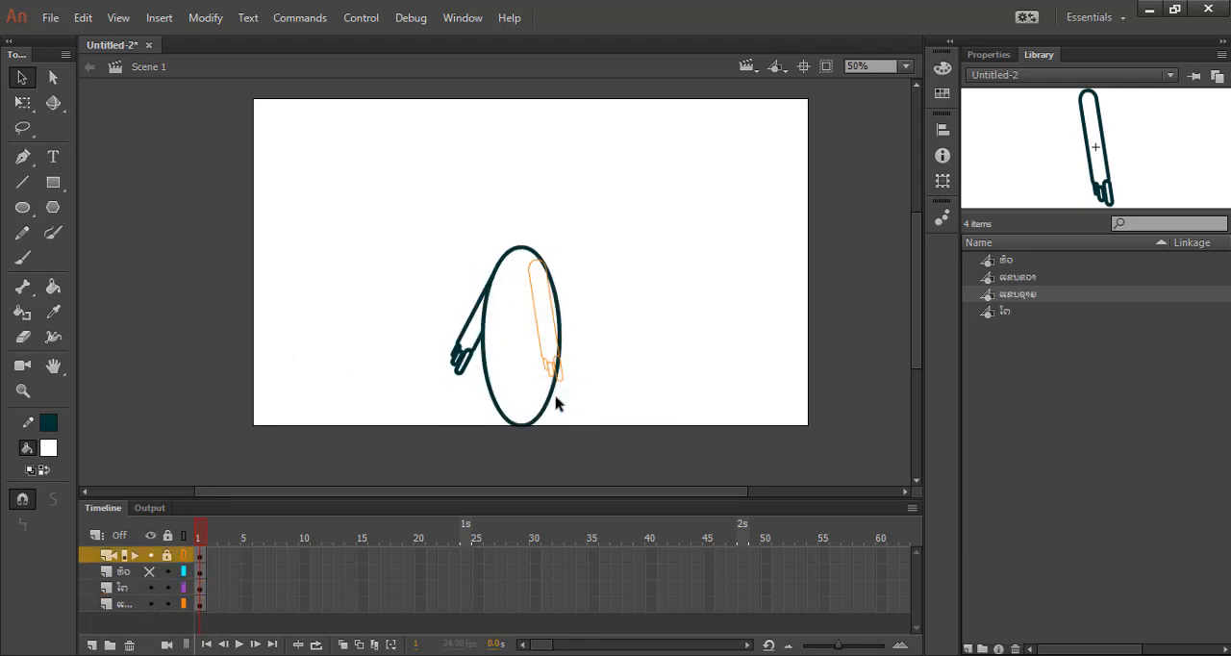
key("ctrl+z")
key("ctrl+z")
key("ctrl+z")
key("ctrl+z")
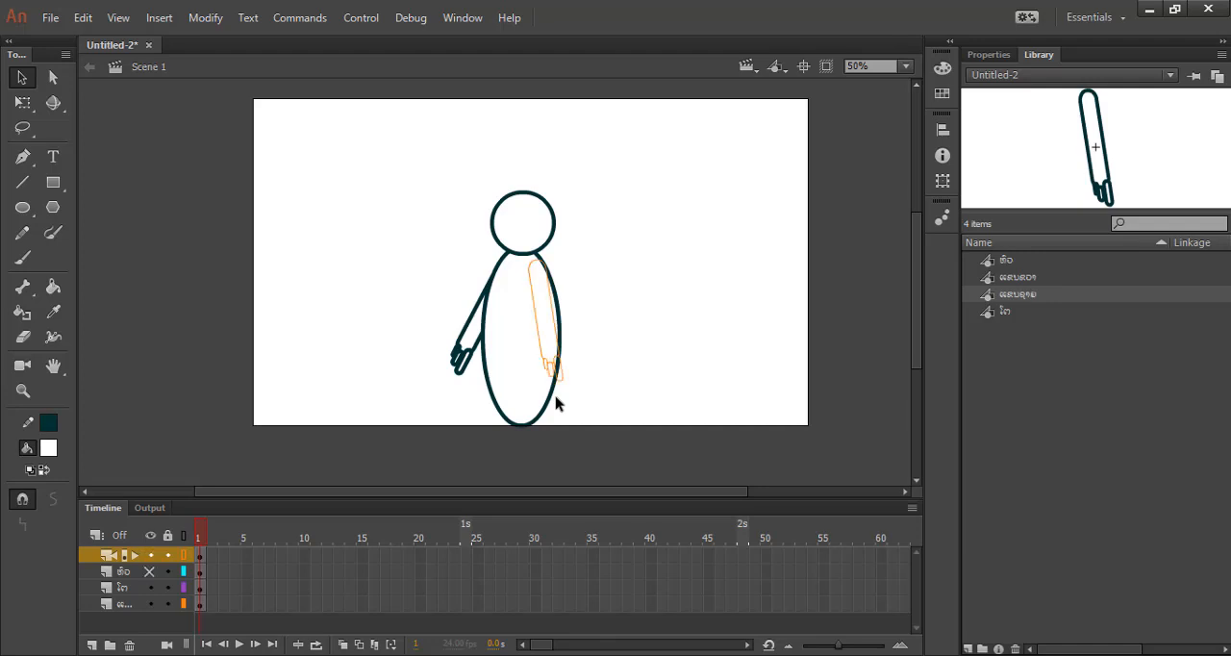
key("ctrl+z")
key("ctrl+z")
key("ctrl+z")
key("ctrl+z")
Try to move the locked front arm, undo the accidental shift of the body and clear the selection.
left_click(549, 352)
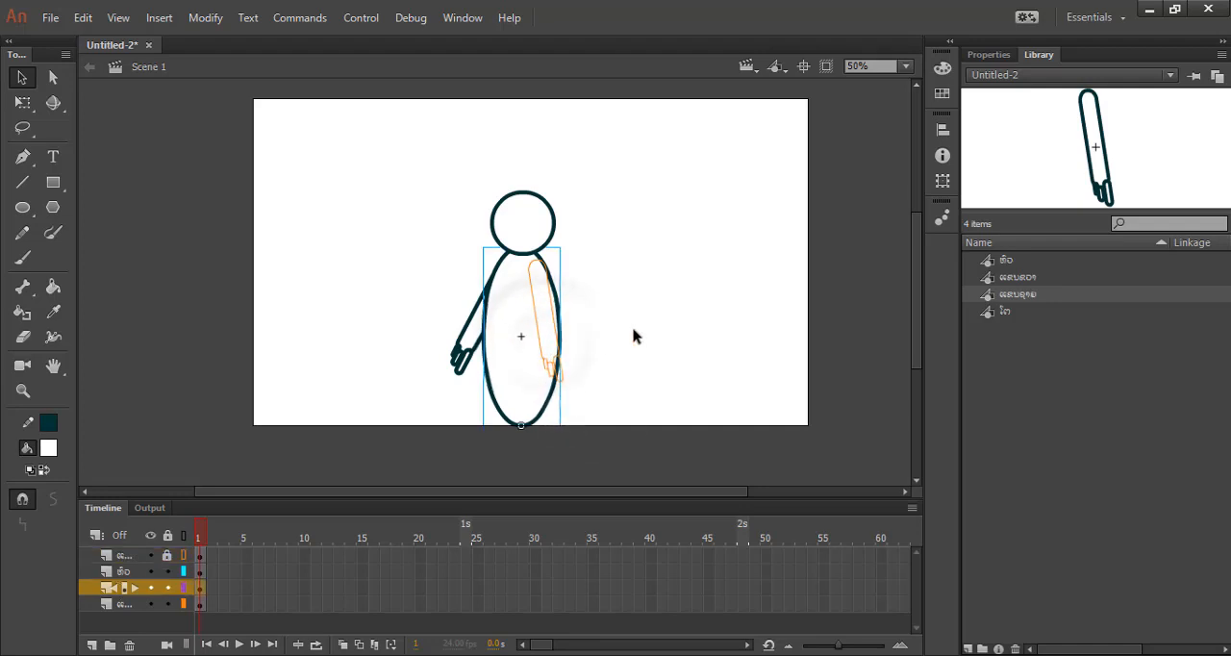
left_click_drag(550, 370, 559, 373)
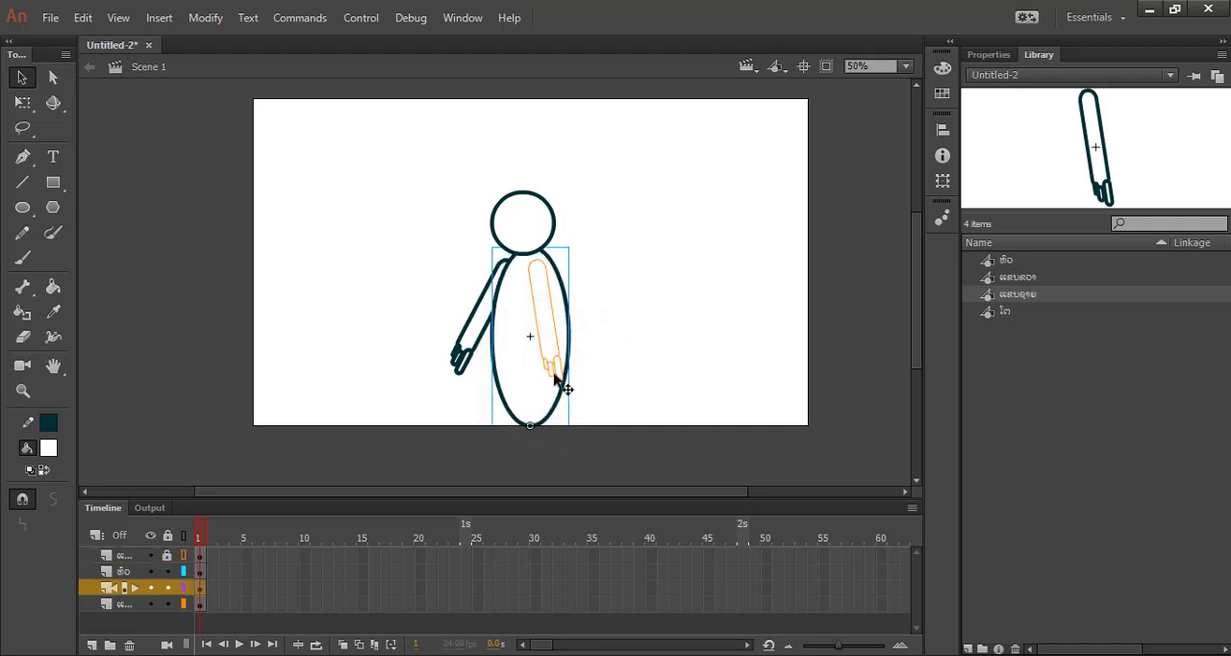
key("ctrl+z")
left_click(592, 258)
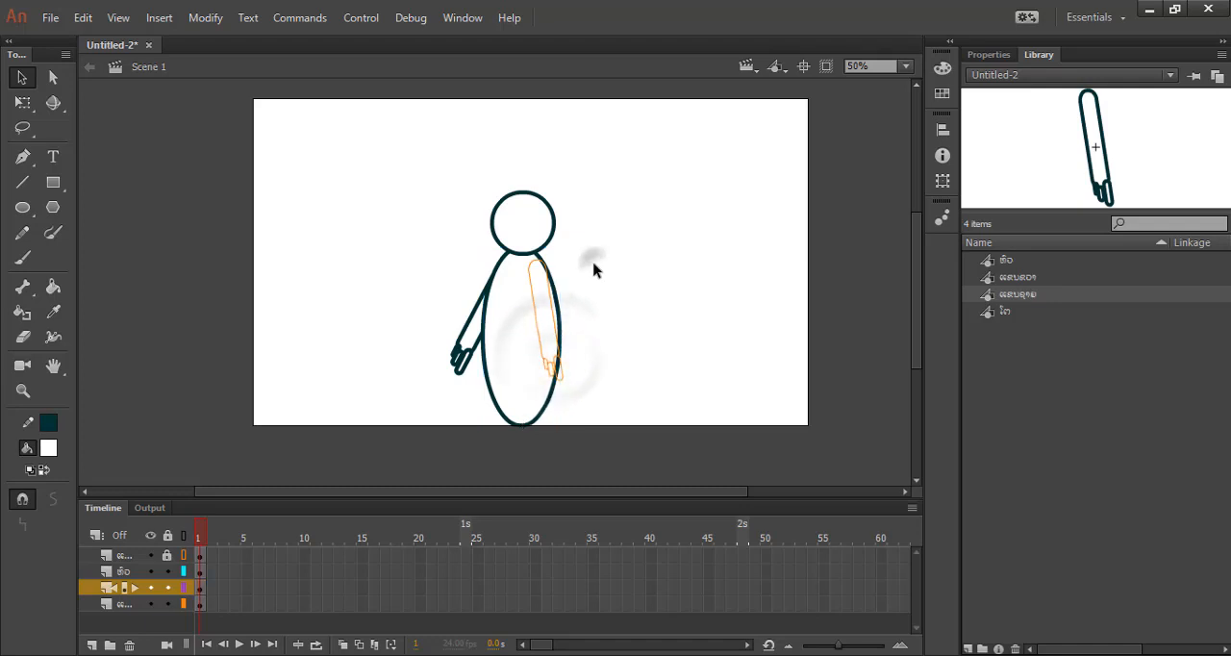
Turn off the outline display of the front arm's layer, leaving nothing selected.
scroll(551, 279, "up", 1)
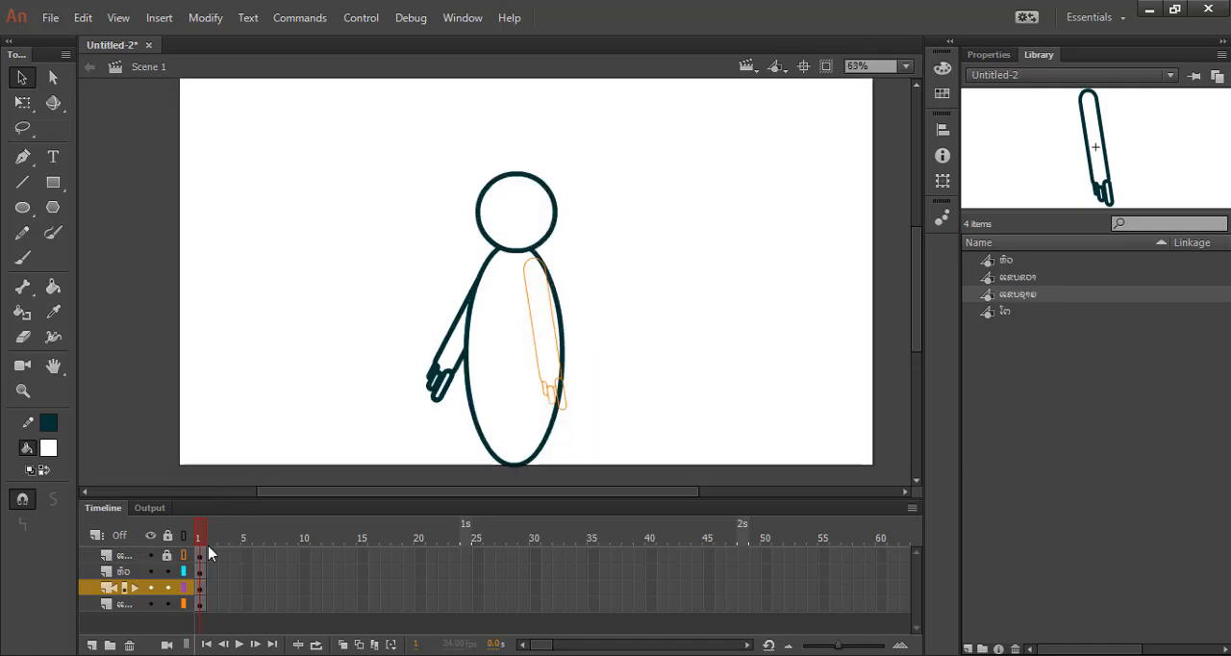
left_click(183, 556)
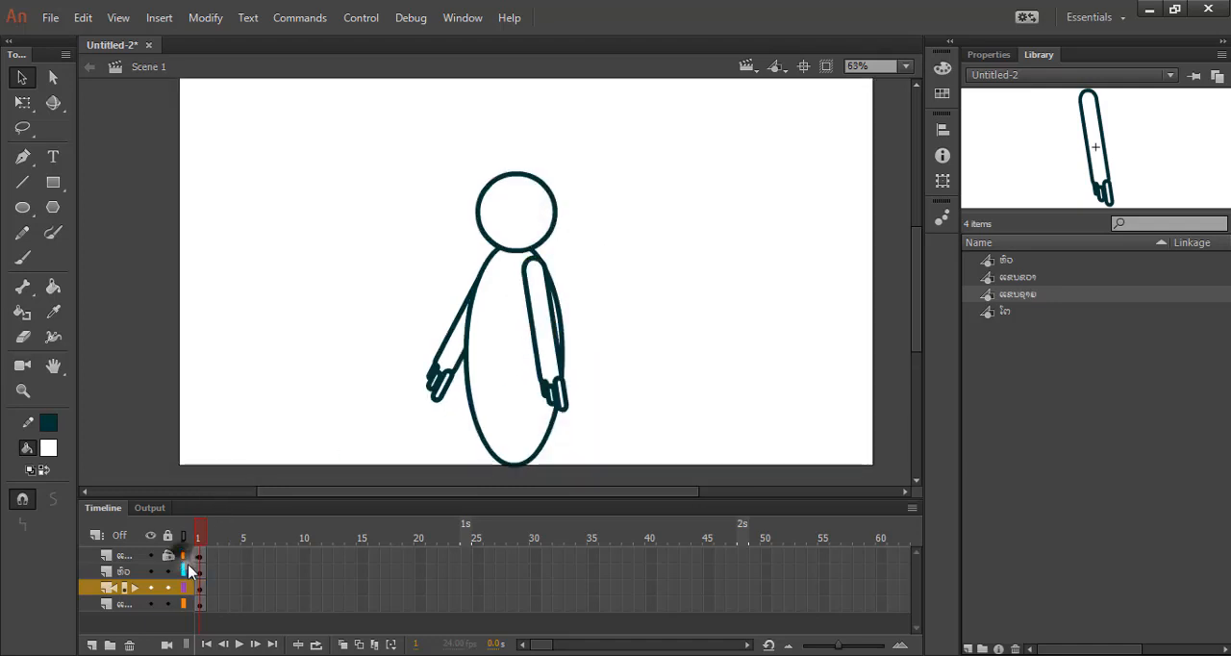
left_click(743, 330)
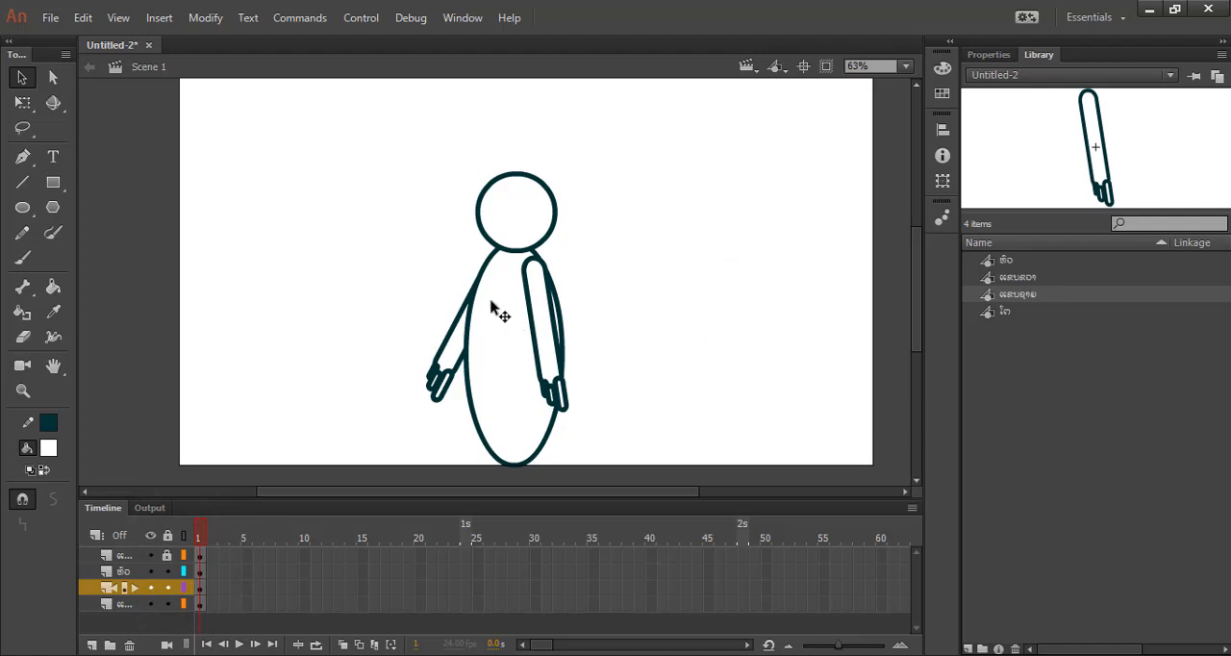
Duplicate the library symbol ແຂນຂວາ (Lao for right arm) as a Graphic symbol named ແຂນຂວາພັບ (bent right arm).
left_click(1031, 279)
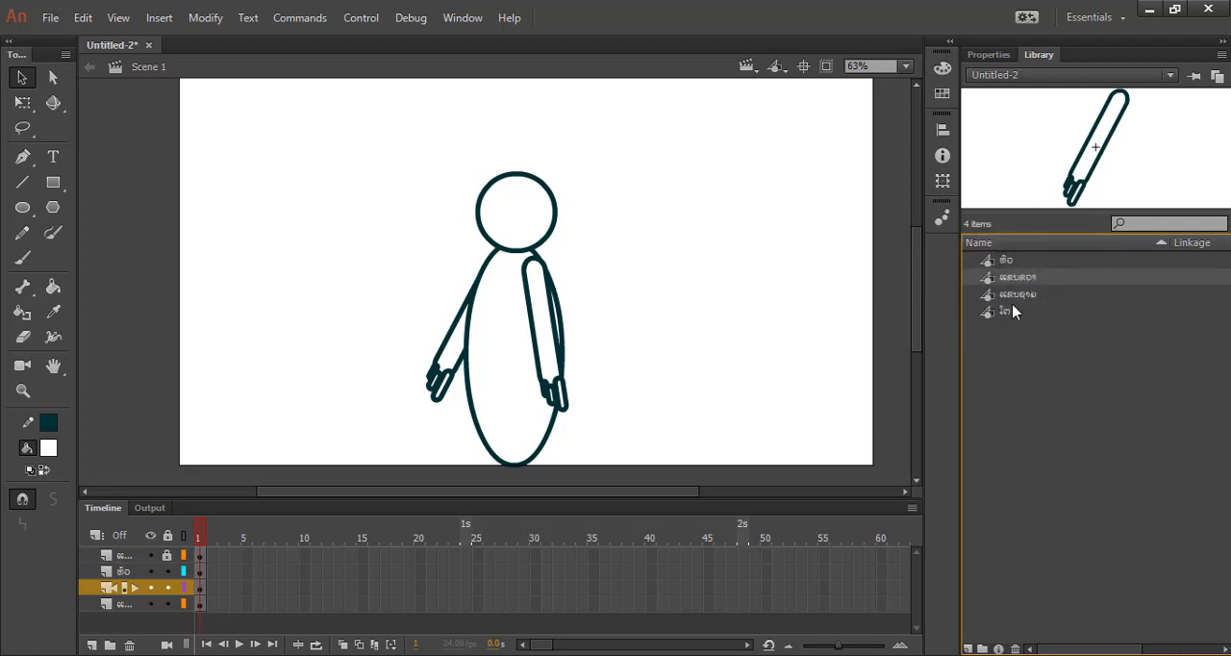
right_click(1010, 282)
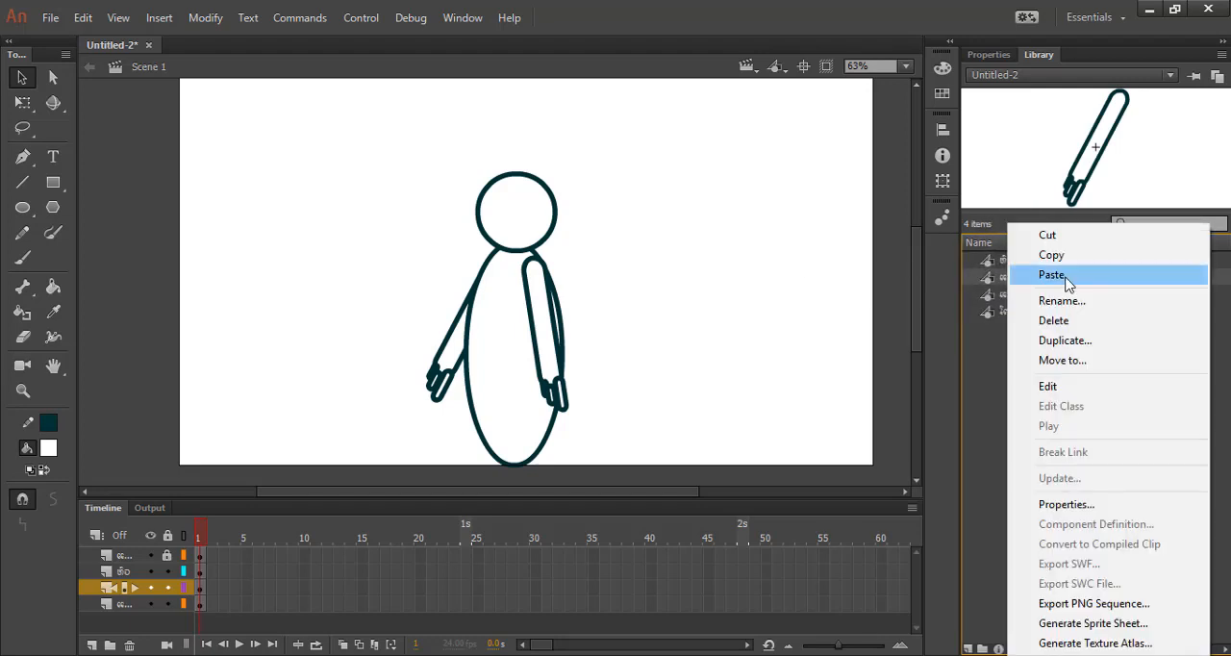
left_click(1067, 342)
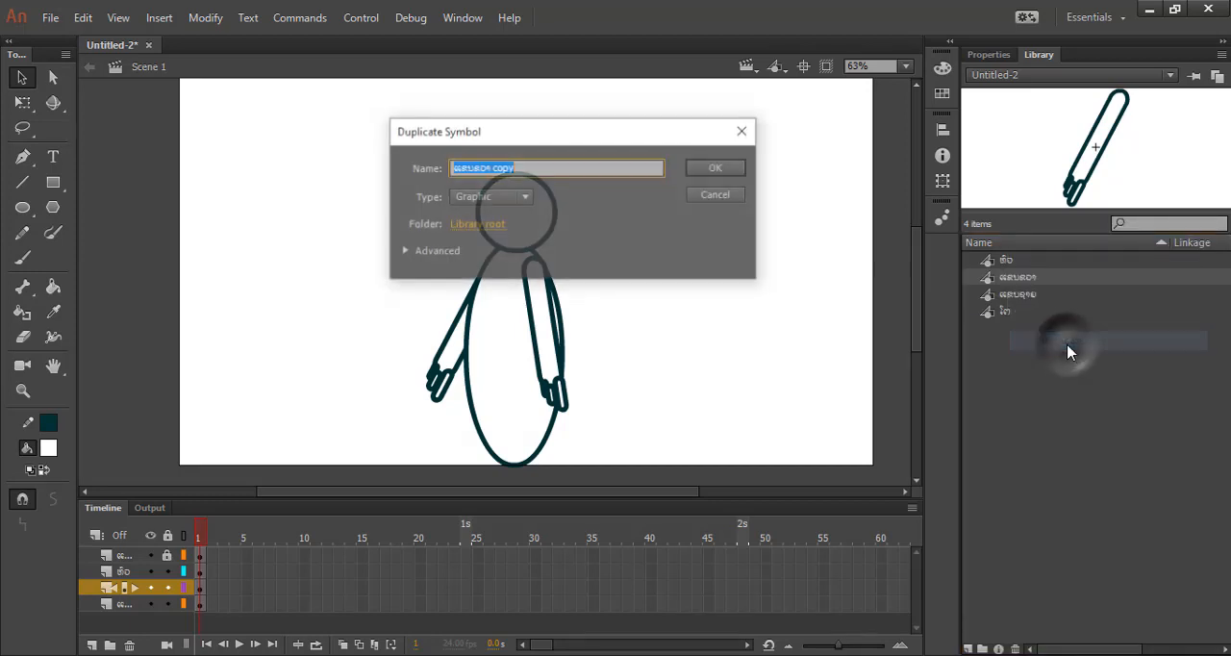
left_click(531, 168)
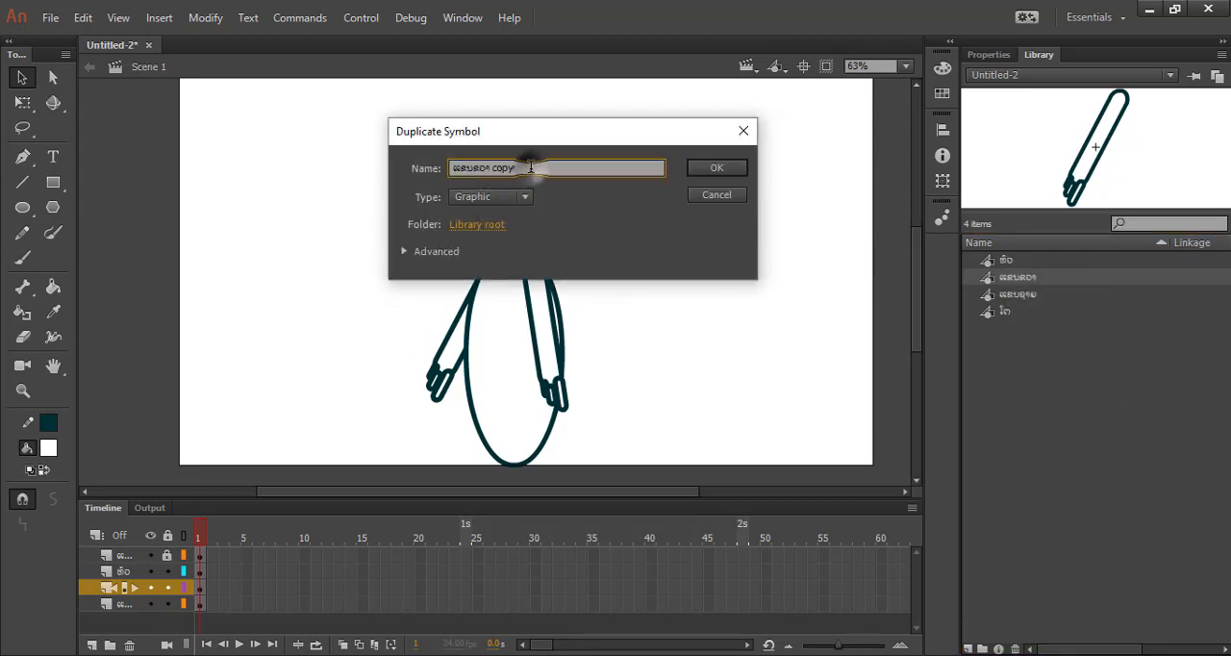
key("BackSpace")
key("Return")
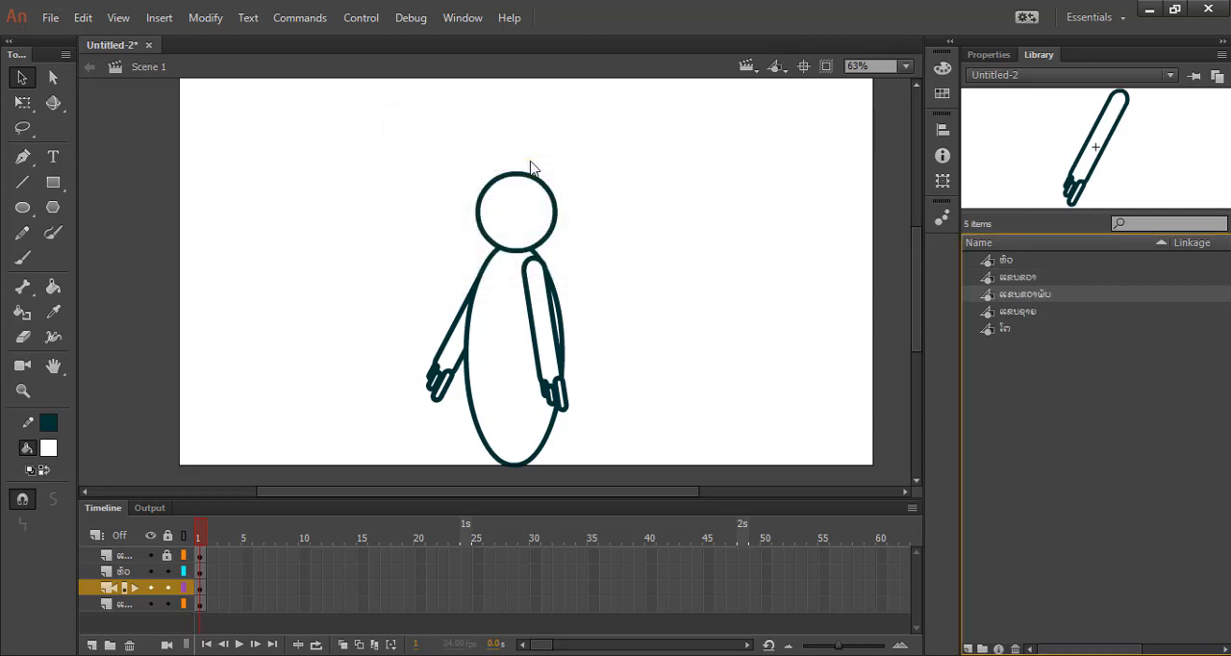
Open the symbol ແຂນຂວາພັບ for editing, move the arm artwork's transformation point to the shoulder end and deselect it.
double_click(990, 296)
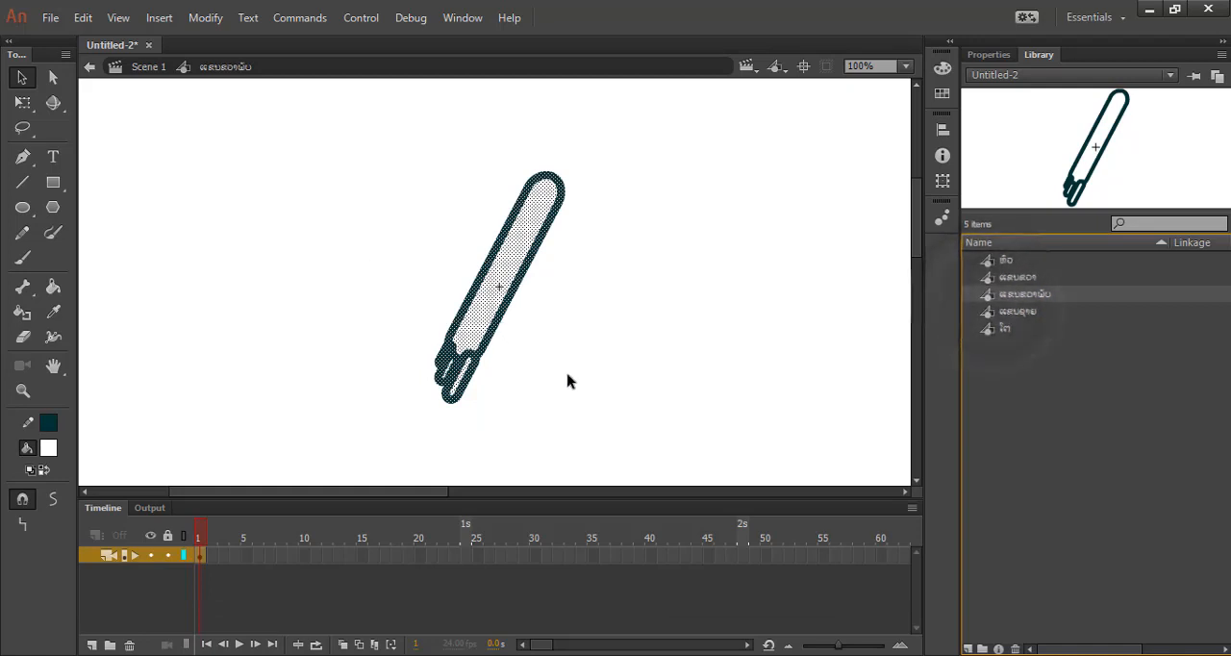
left_click(23, 102)
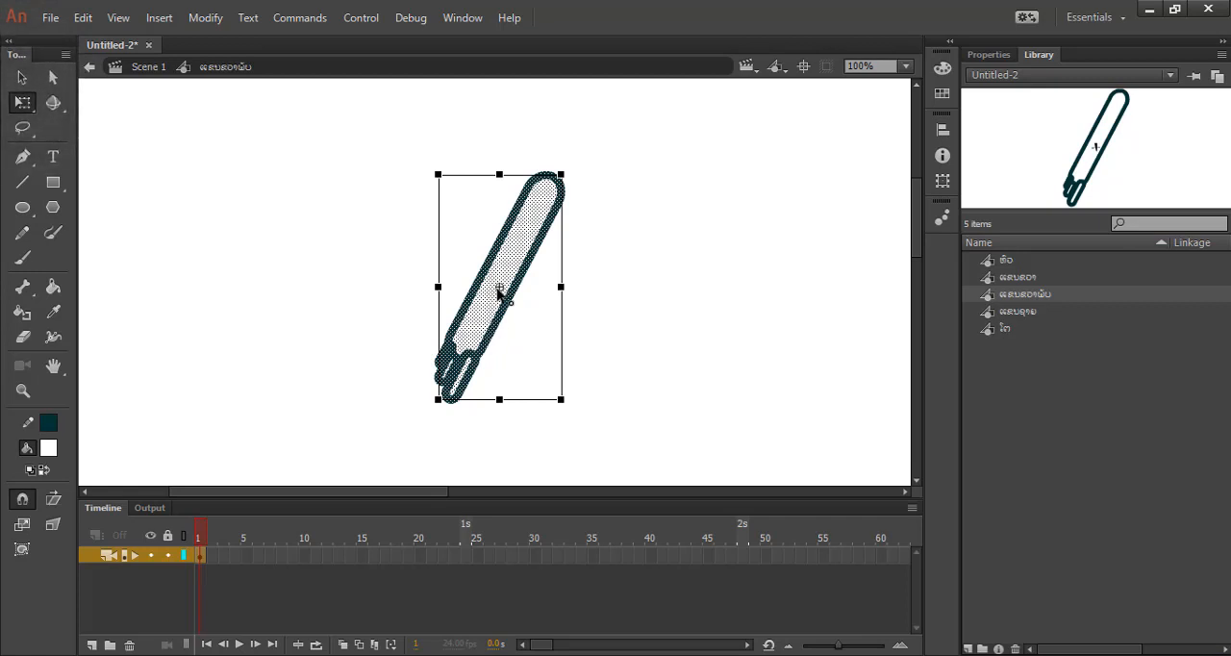
left_click_drag(499, 289, 548, 183)
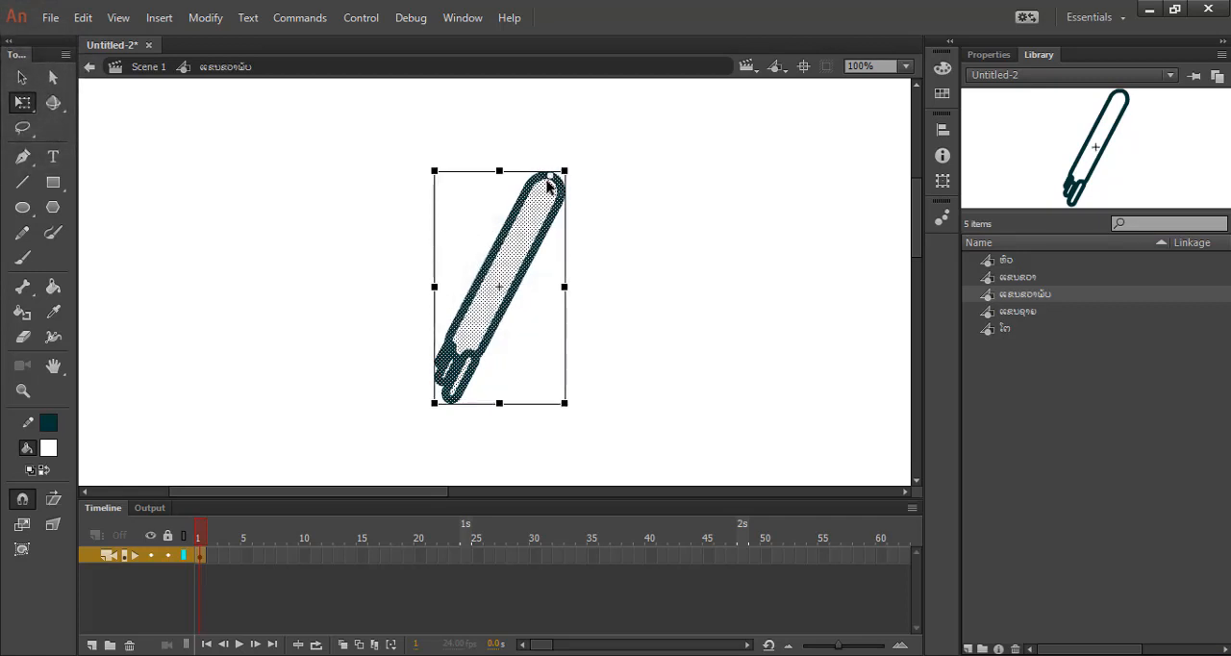
left_click(613, 248)
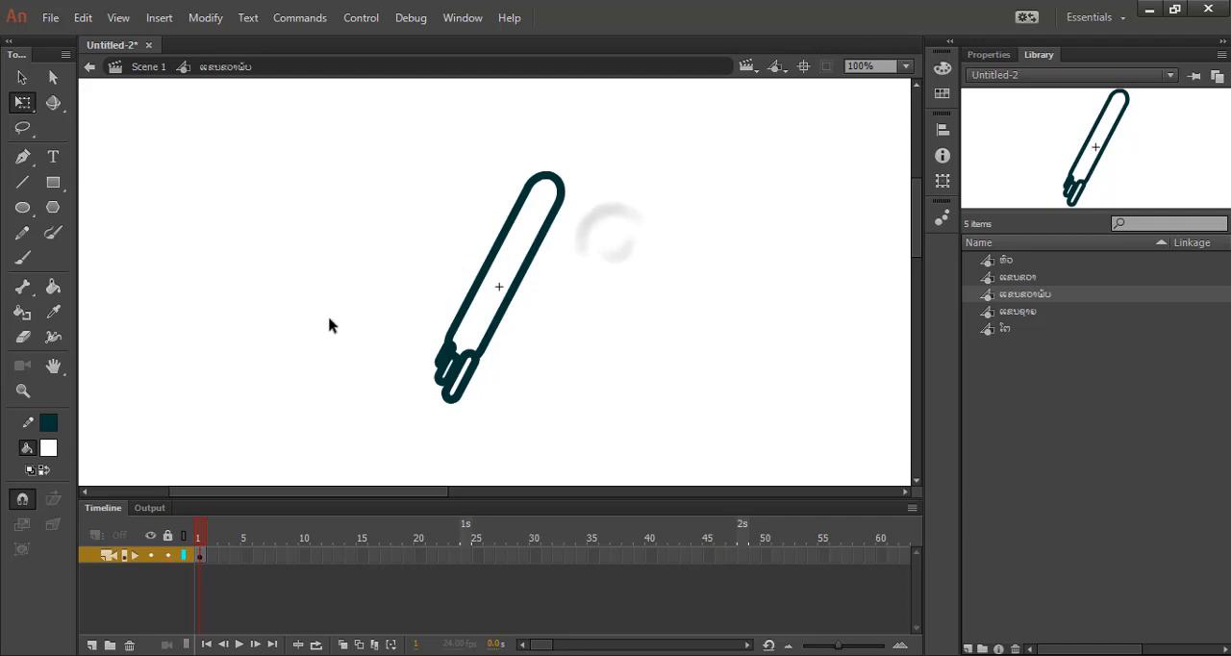
Try to bend the arm by rotating its lower half outward around a transformation point placed at the elbow.
left_click(27, 114)
left_click(135, 101)
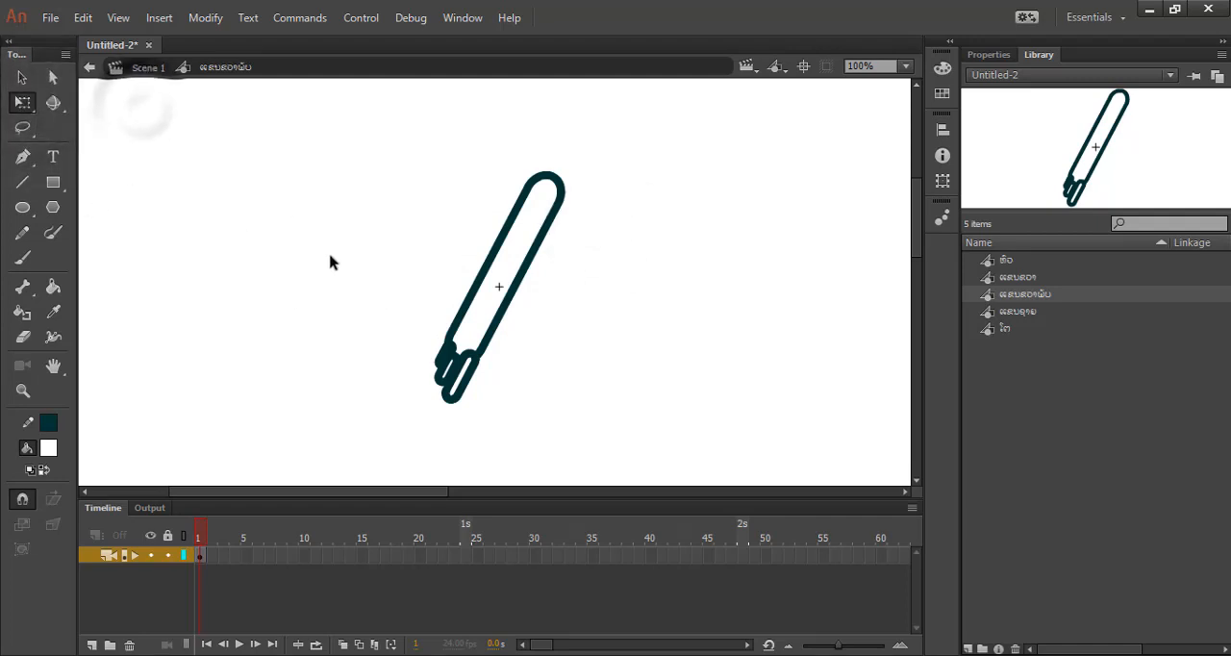
left_click_drag(329, 262, 565, 424)
left_click(336, 298)
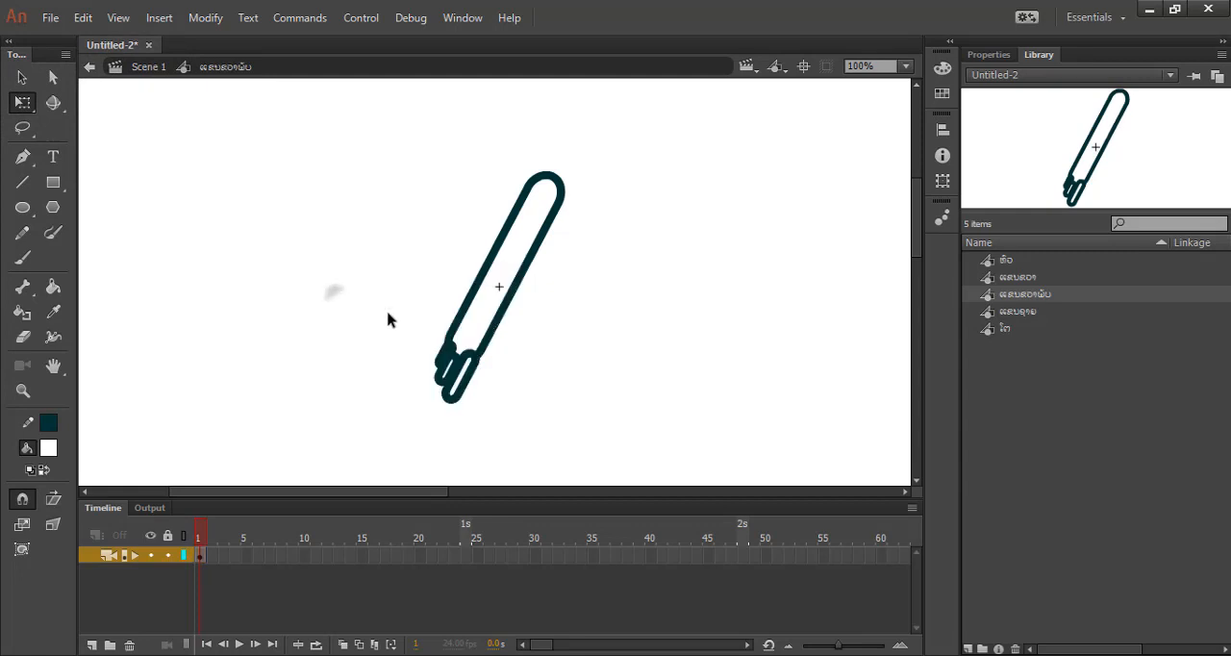
left_click_drag(552, 276, 331, 420)
left_click_drag(479, 340, 498, 278)
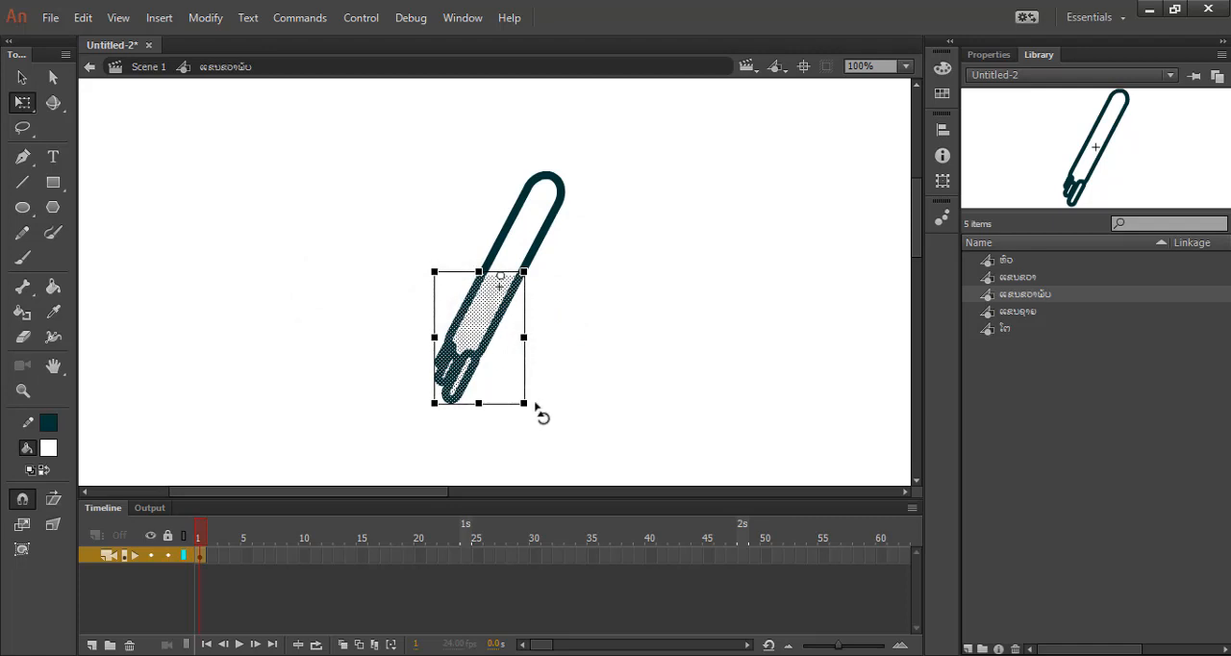
left_click_drag(536, 408, 481, 418)
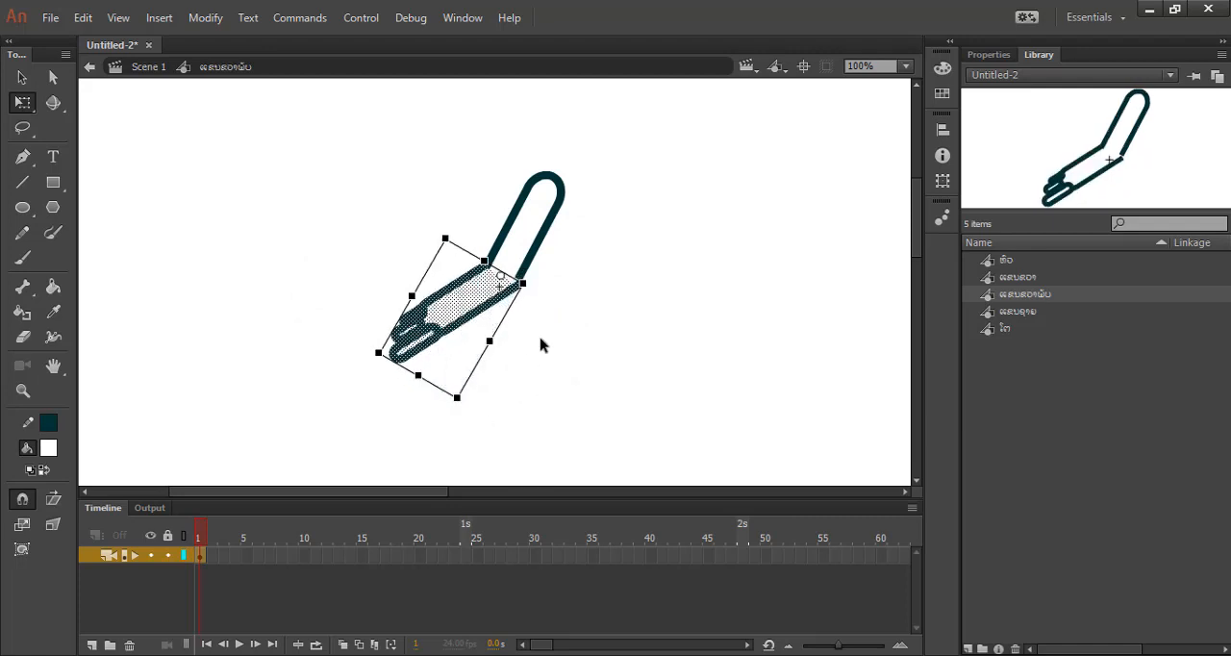
left_click(250, 234)
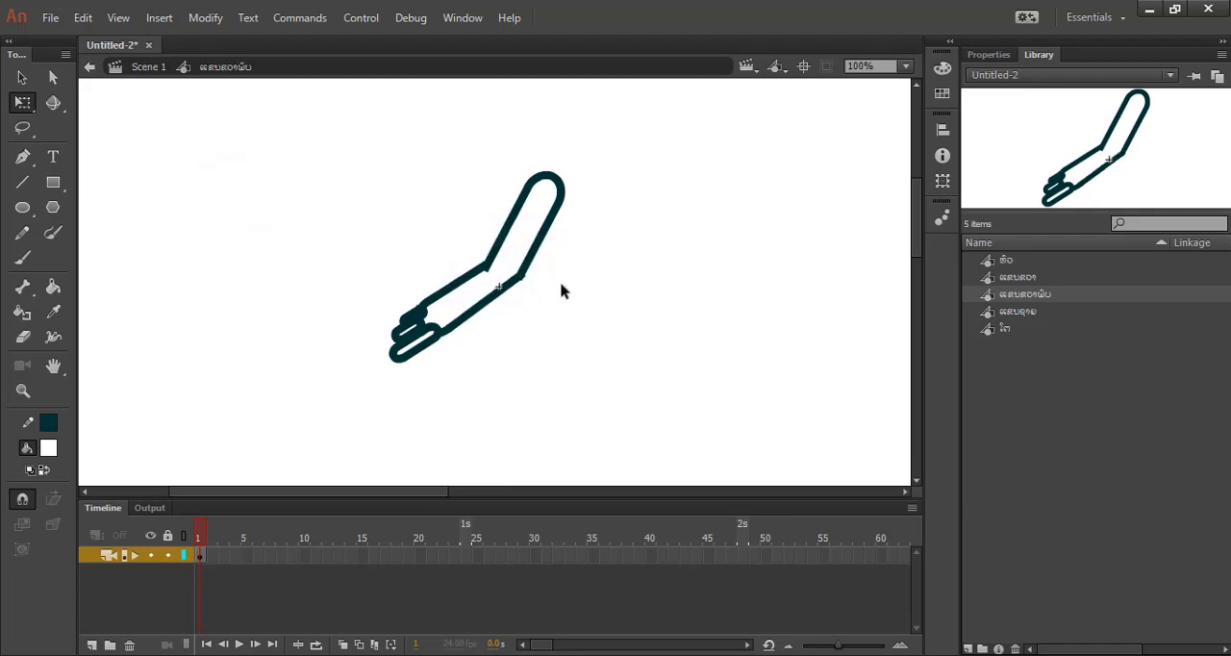
Try to clean up the jagged outline corners at the elbow with the Eraser and Brush tools.
scroll(493, 278, "up", 5)
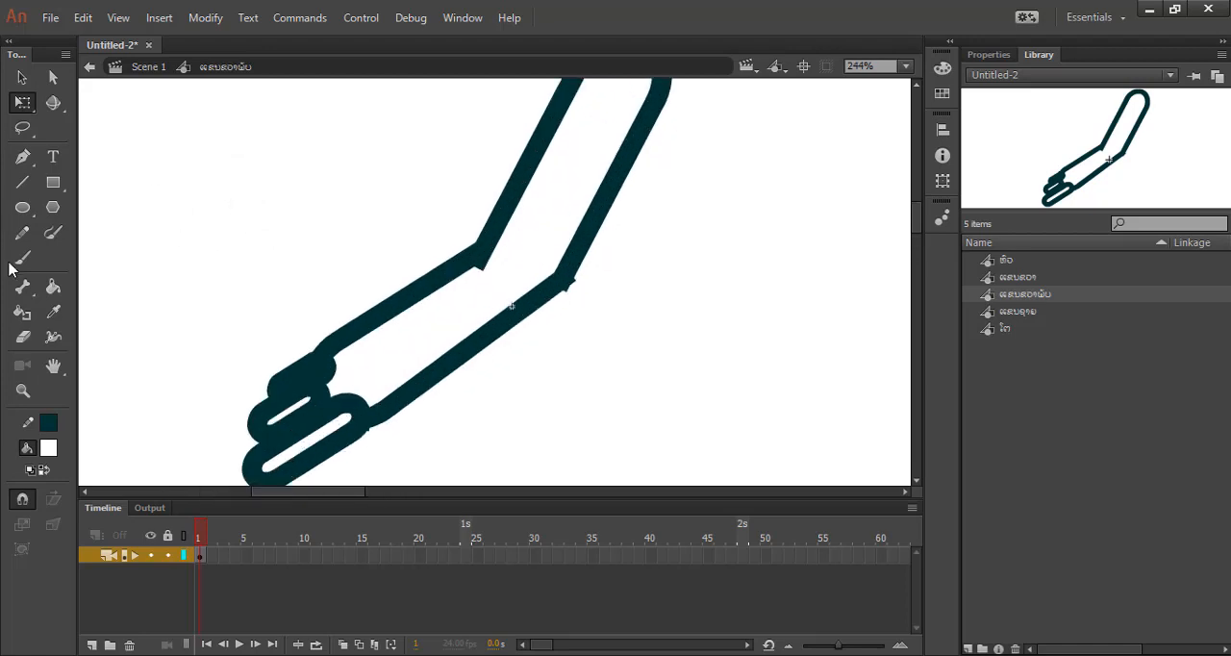
left_click(23, 337)
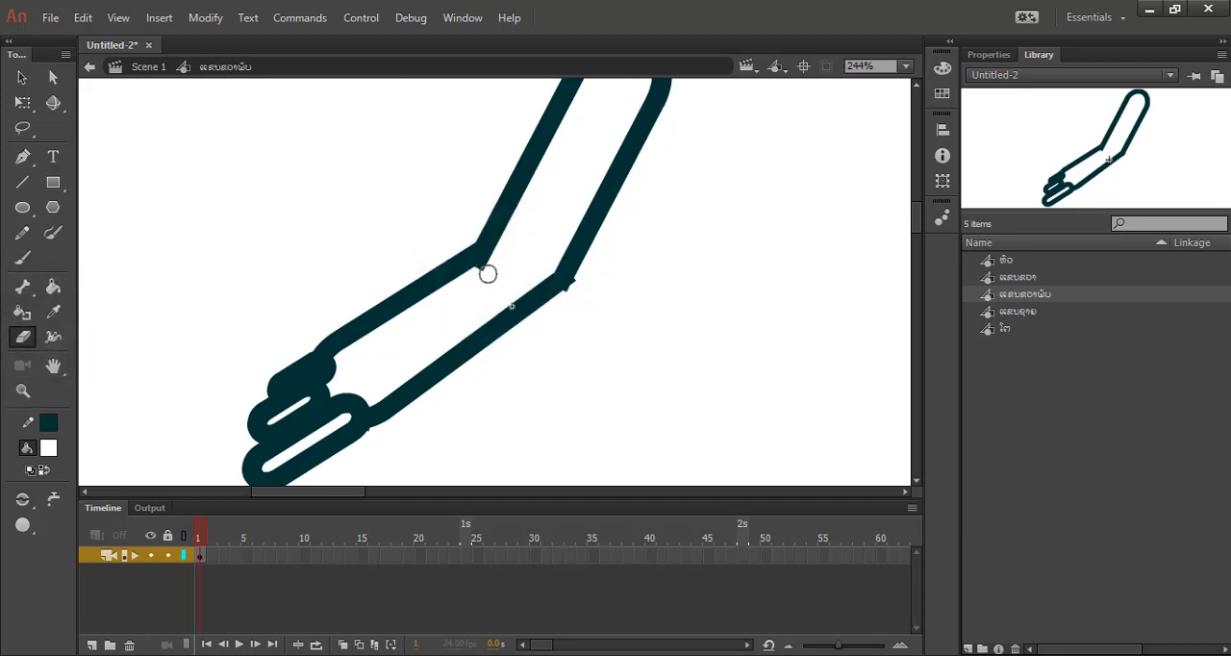
left_click(487, 270)
left_click(23, 258)
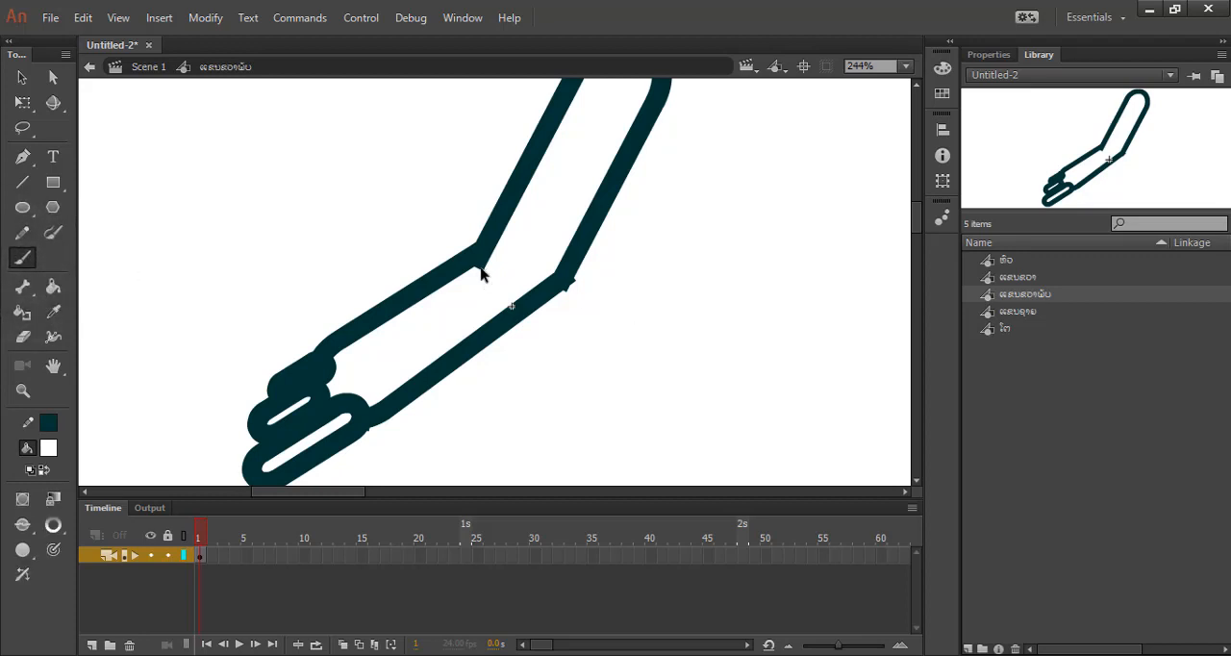
scroll(481, 274, "up", 1)
left_click_drag(488, 269, 484, 260)
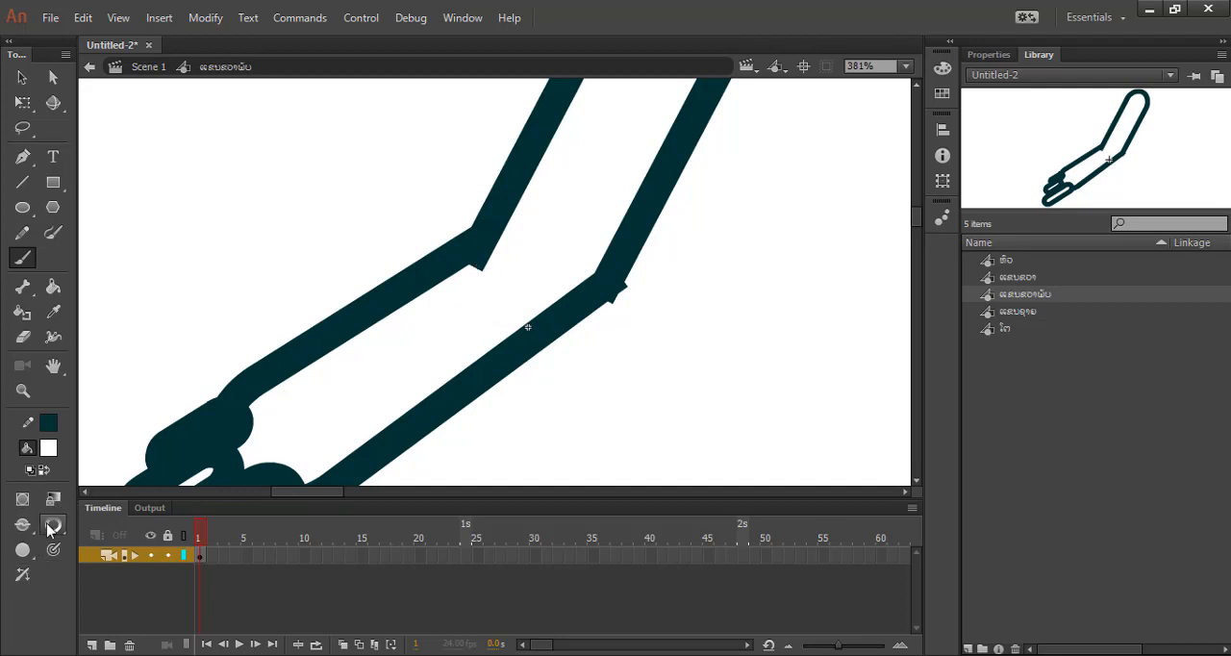
left_click_drag(489, 253, 469, 261)
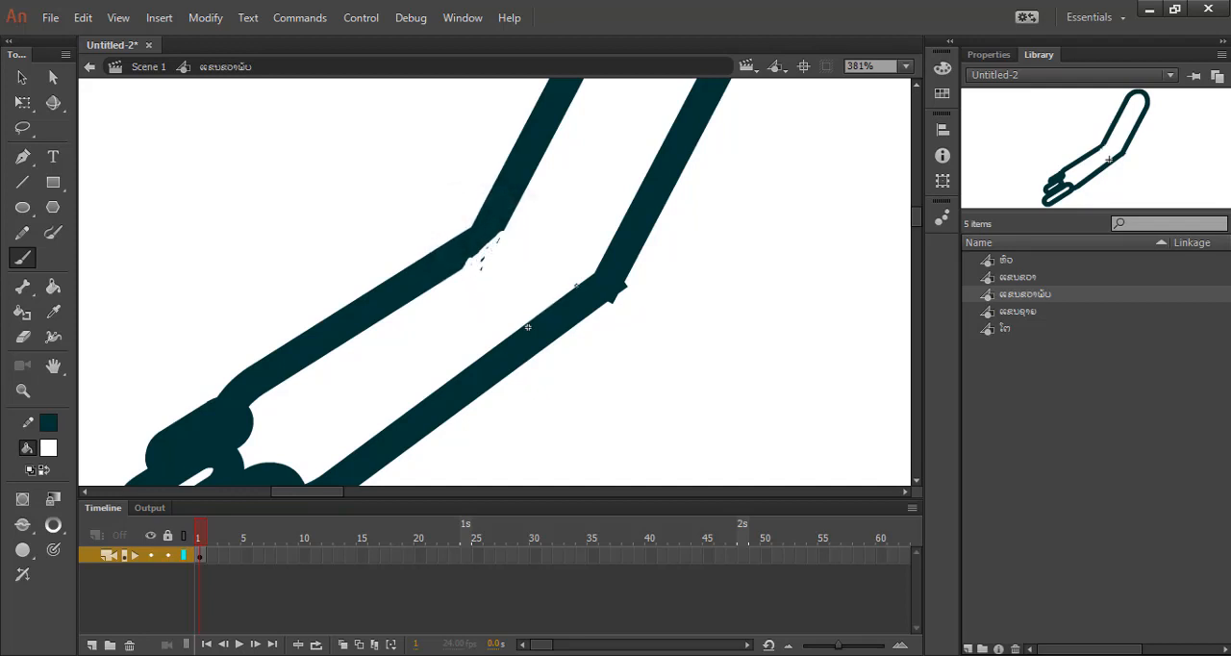
left_click(23, 336)
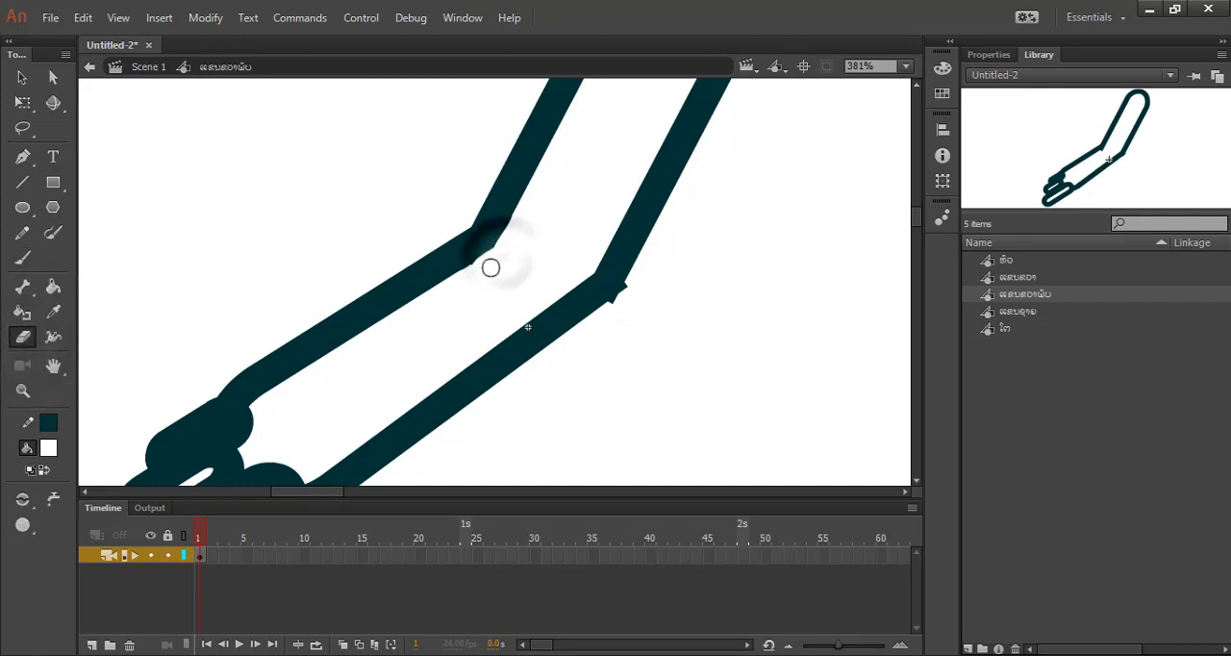
left_click_drag(491, 267, 502, 240)
left_click_drag(639, 304, 630, 283)
key("ctrl+z")
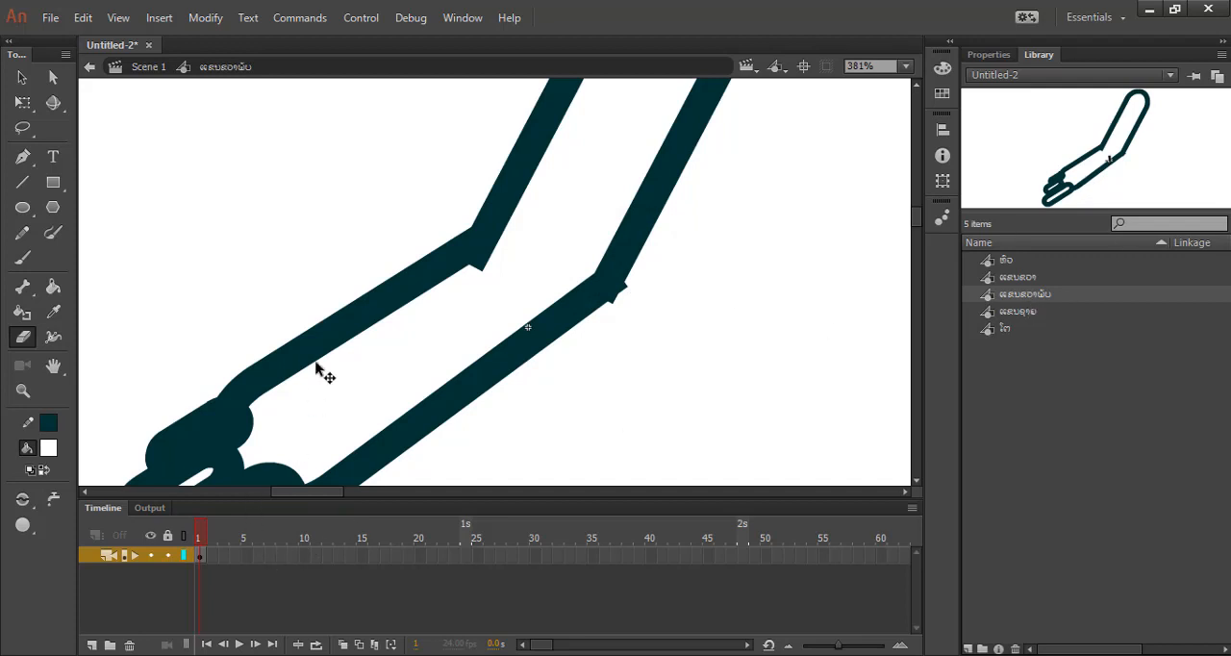
Undo the forearm's rotation so the arm is straight again.
scroll(377, 320, "down", 6)
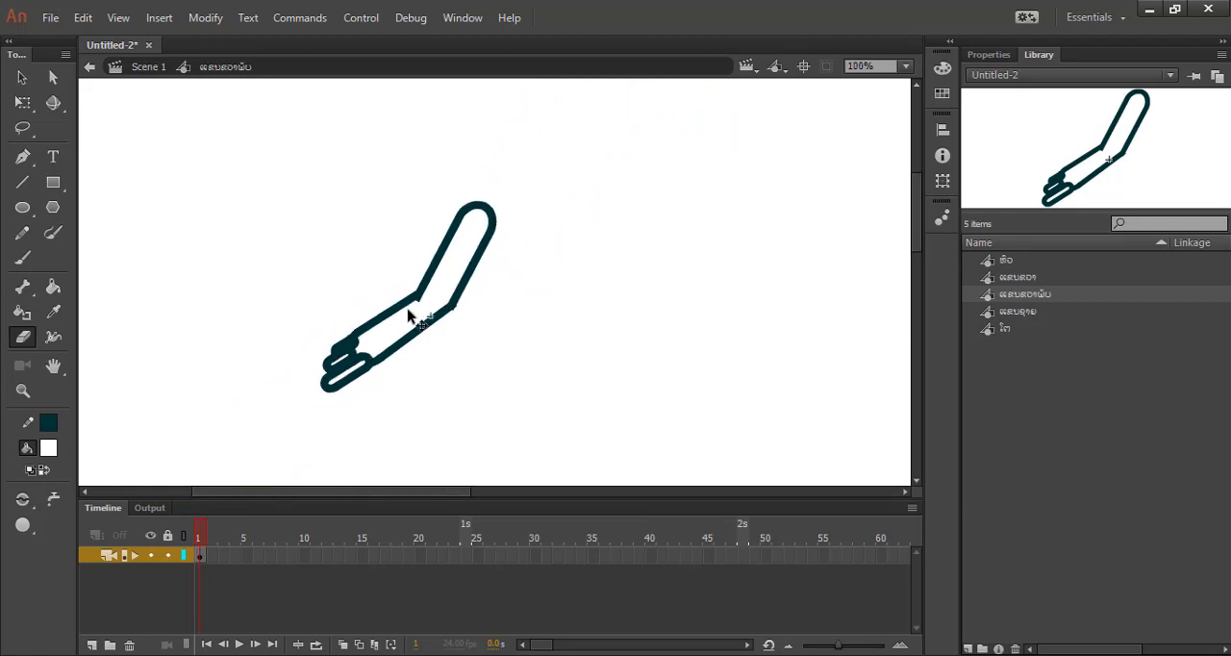
key("ctrl+z")
key("ctrl+z")
key("ctrl+z")
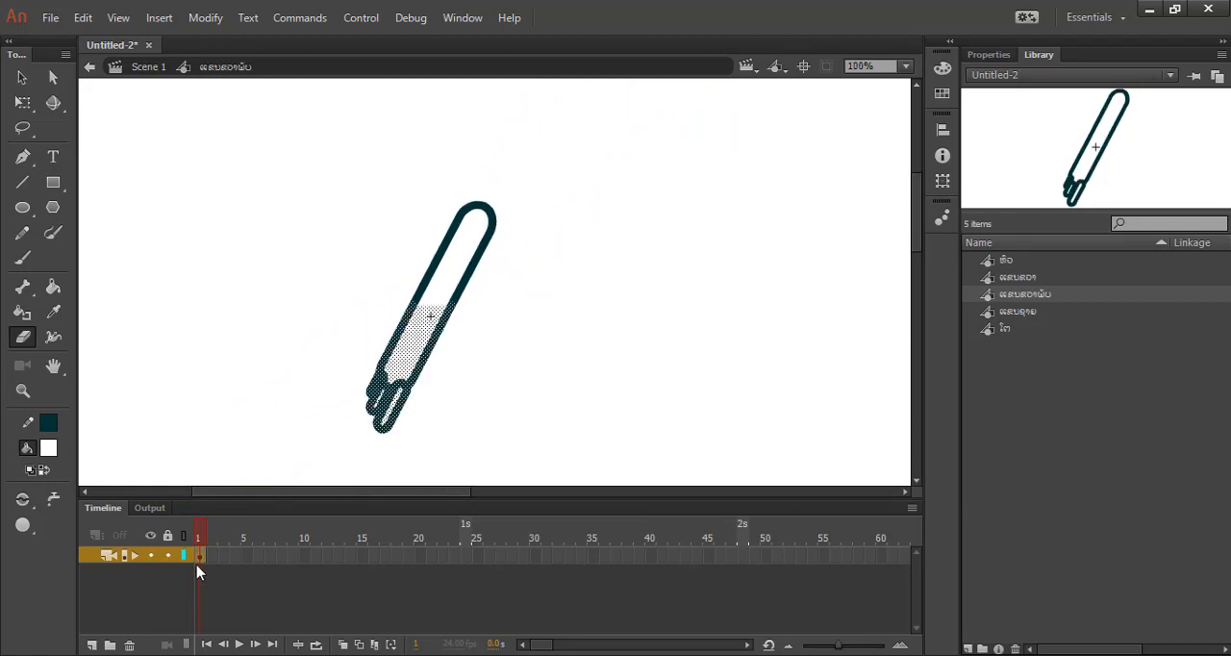
Insert a keyframe at frame 2 of the bent-arm symbol's timeline.
left_click(211, 557)
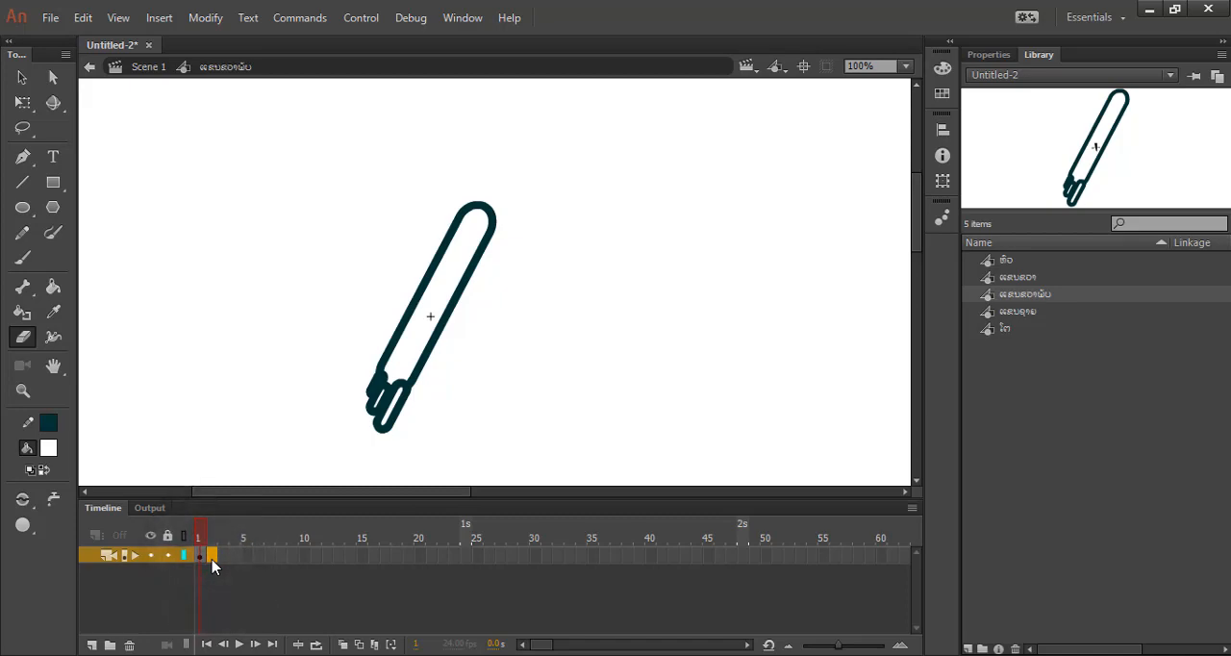
right_click(216, 554)
left_click(340, 189)
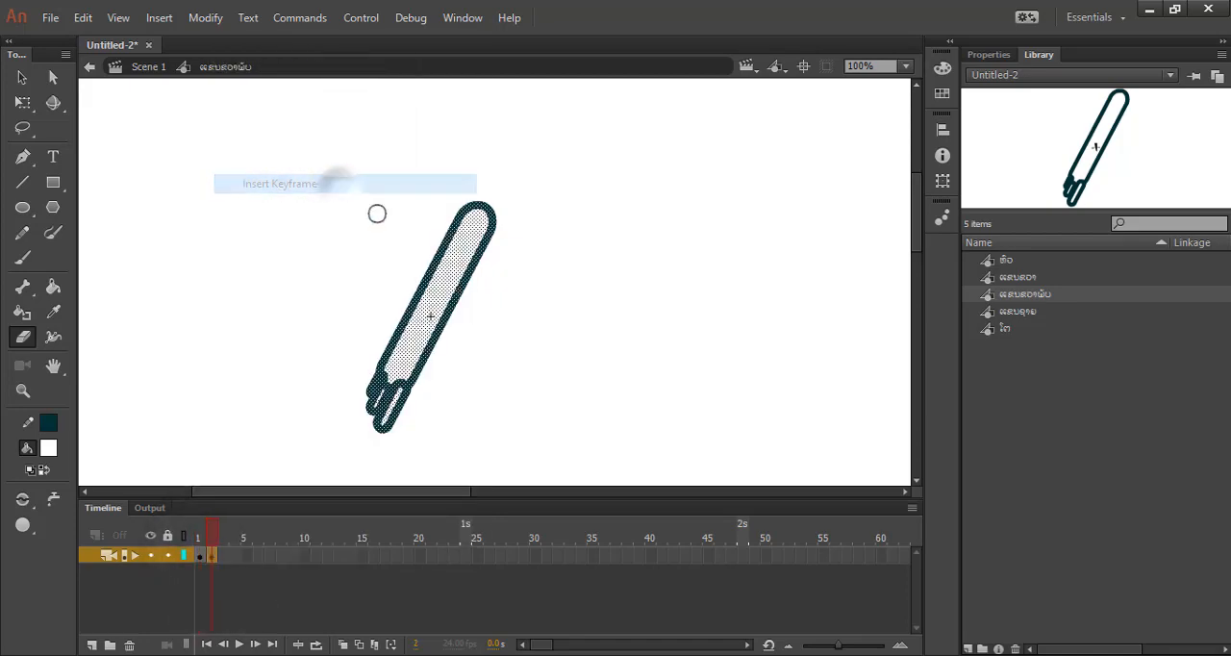
Bend the arm in frame 2 by rotating its lower half outward around a transformation point placed at the elbow.
left_click(22, 102)
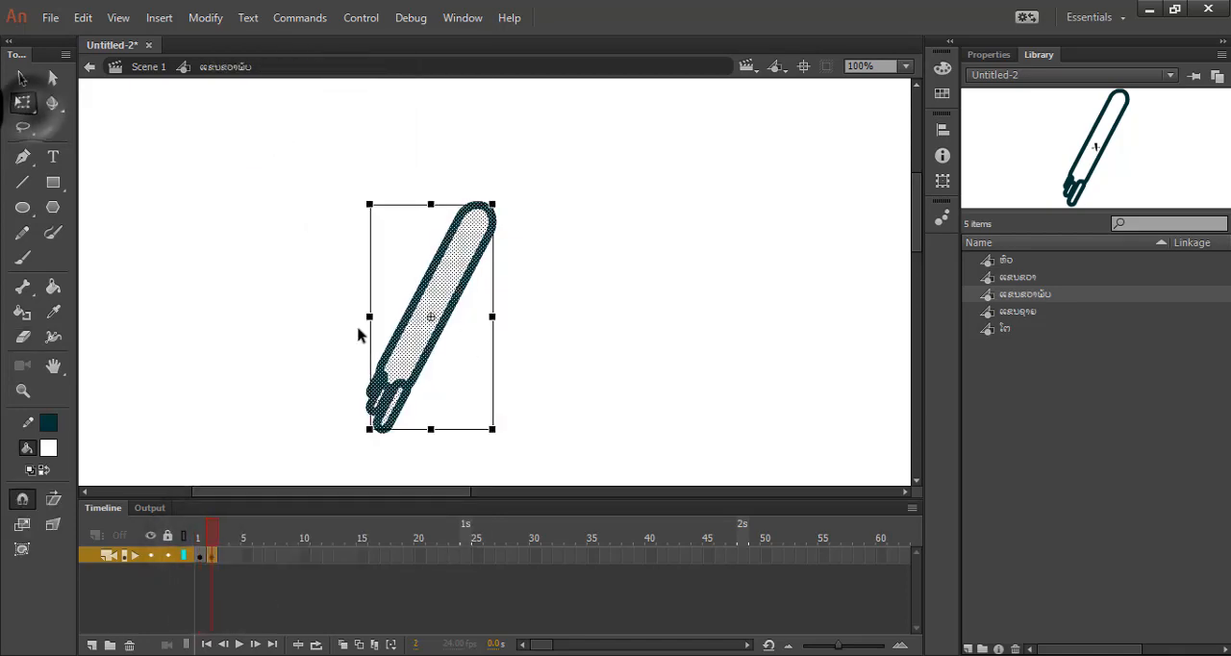
left_click_drag(283, 294, 491, 465)
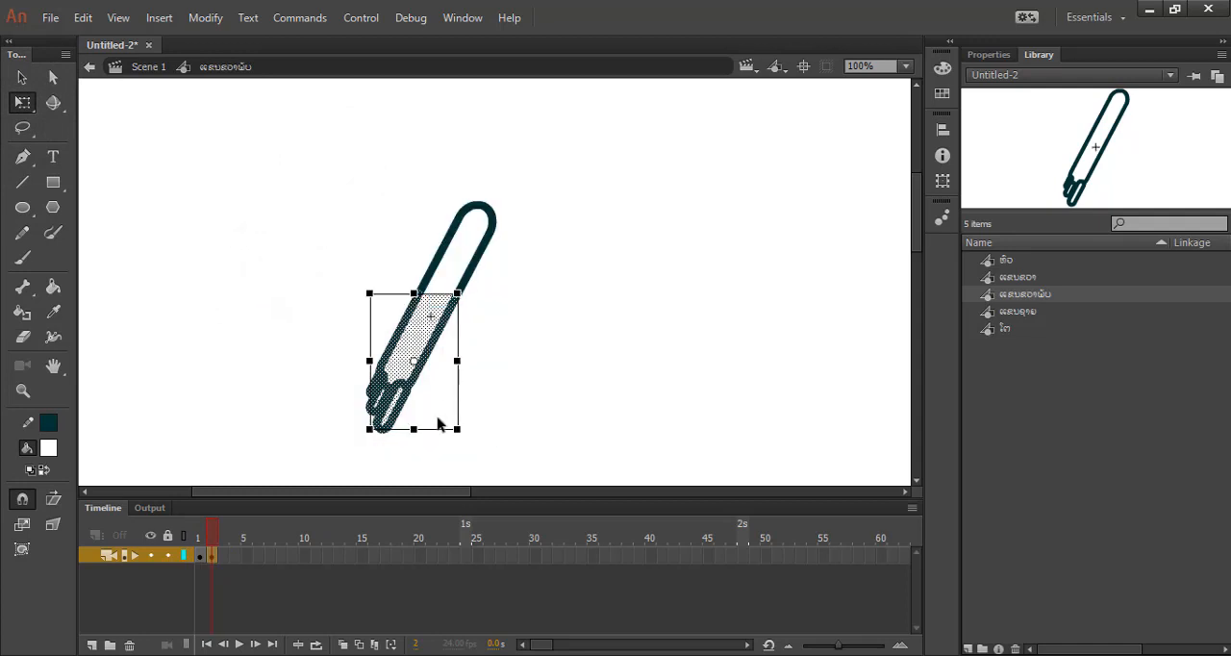
left_click_drag(430, 302, 430, 294)
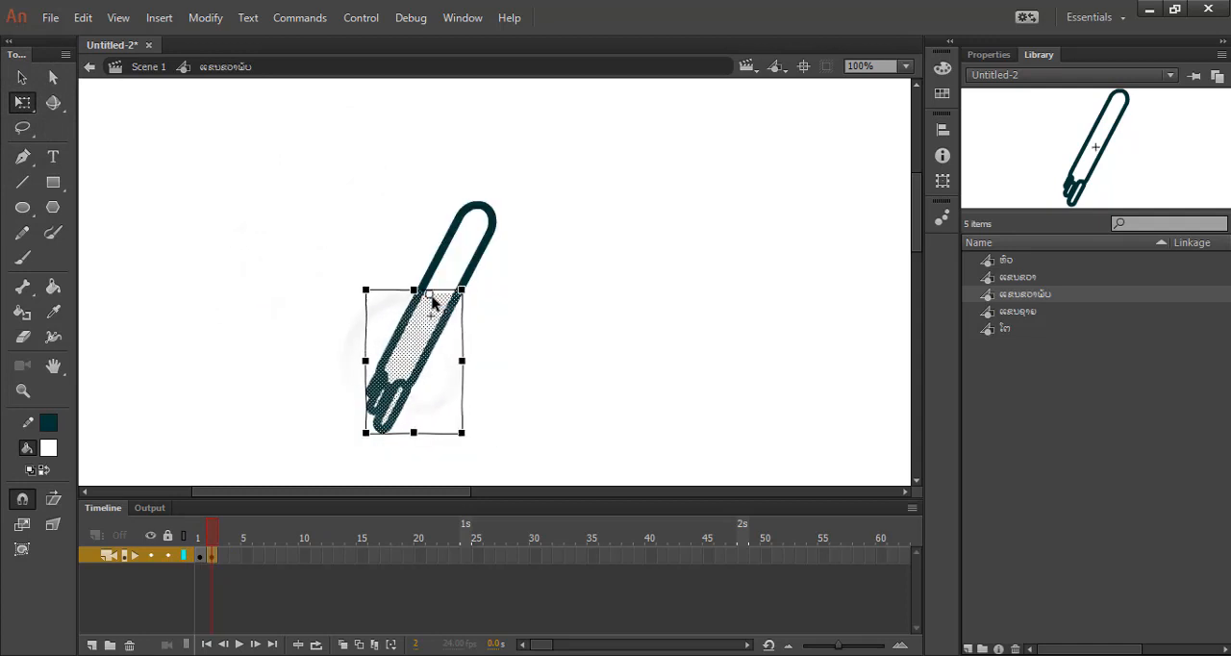
left_click_drag(467, 445, 395, 424)
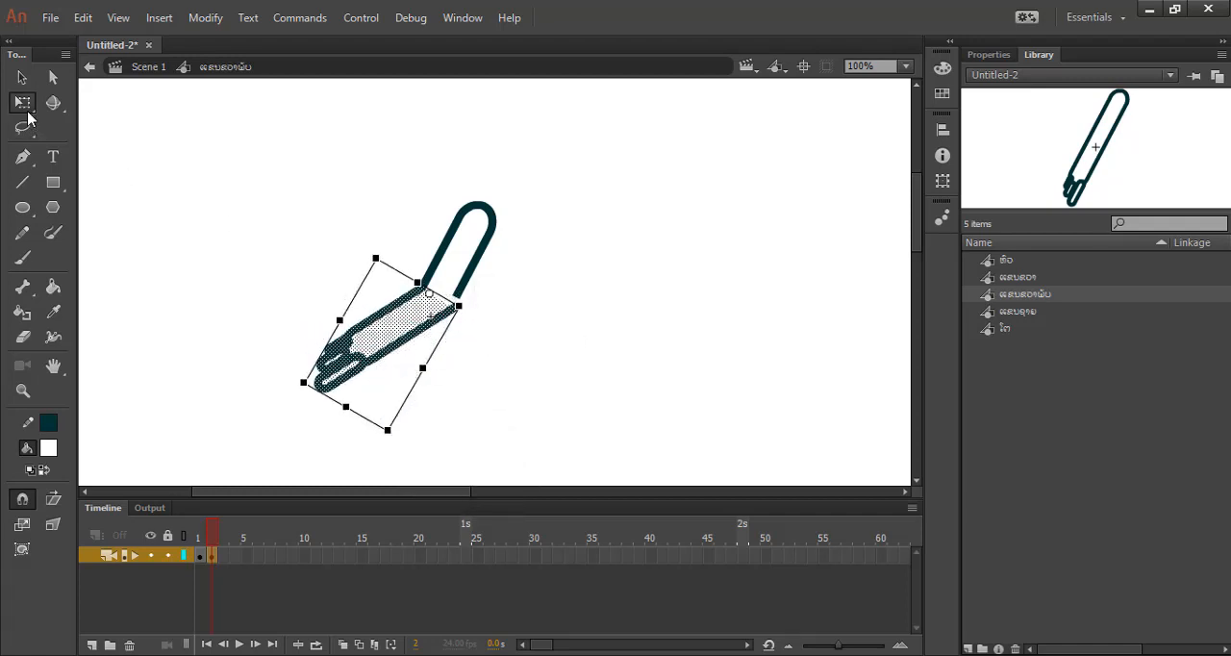
left_click(221, 225)
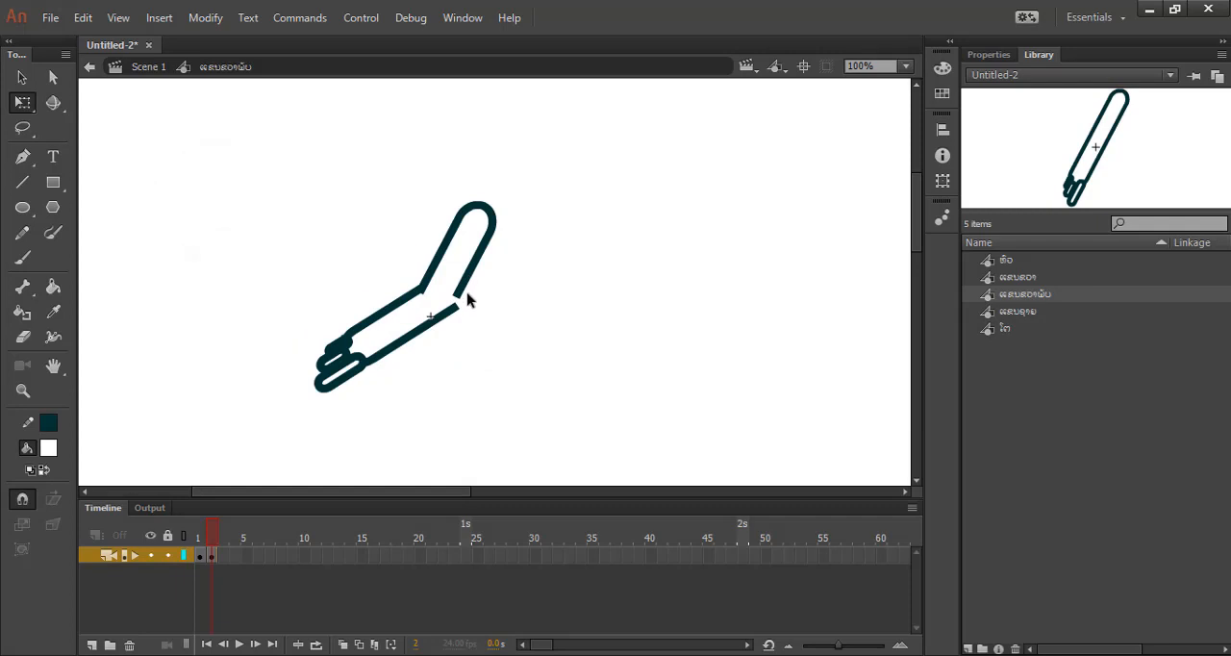
Close the gap on the outer side of frame 2's elbow by joining the forearm outline to the upper arm.
scroll(467, 303, "up", 2)
scroll(468, 308, "up", 1)
scroll(445, 327, "up", 1)
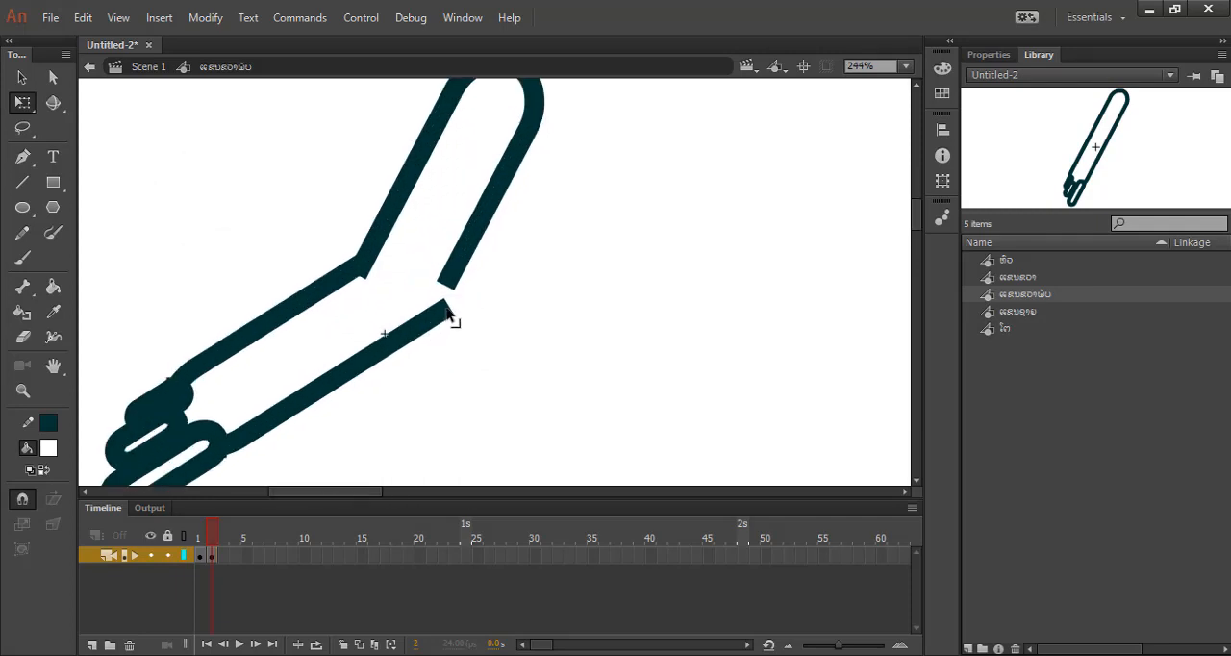
left_click_drag(451, 319, 451, 295)
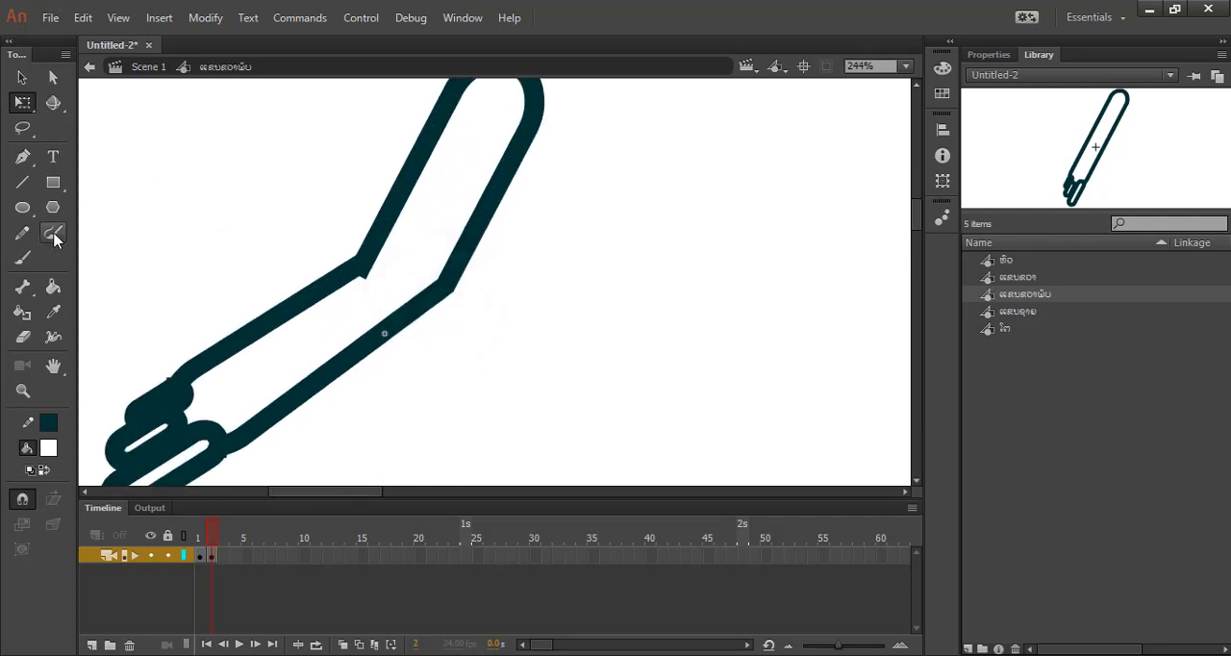
Try to trim the jagged inner corner of frame 2's elbow with the Eraser.
left_click(19, 337)
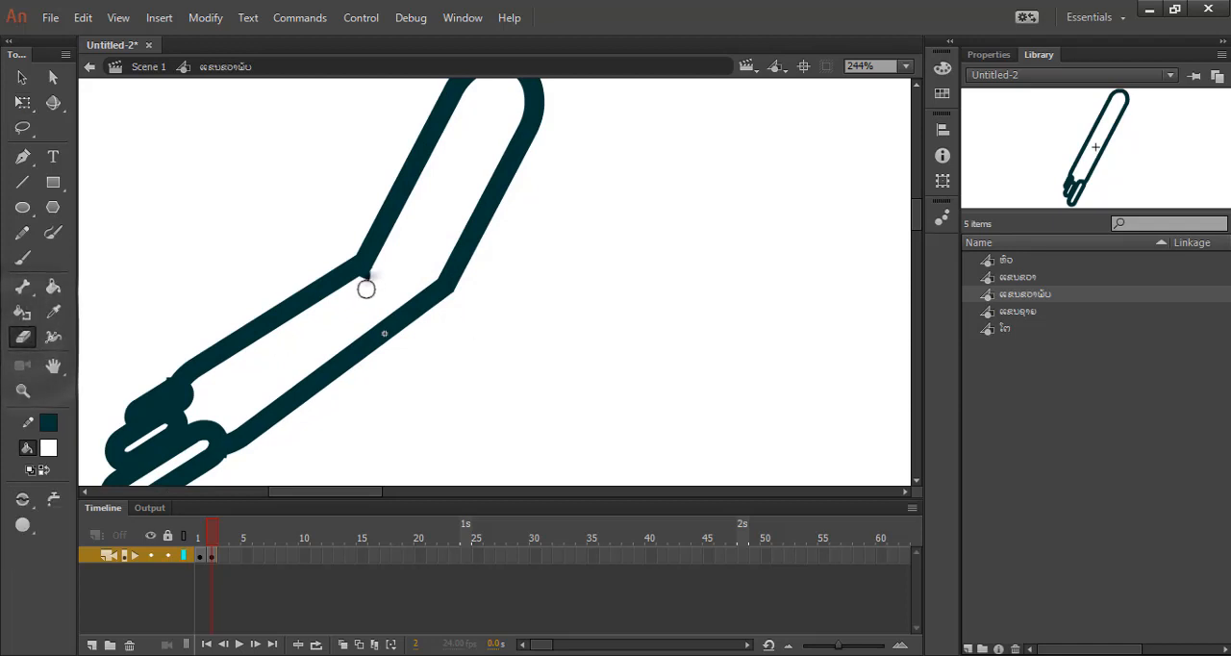
left_click_drag(366, 283, 373, 280)
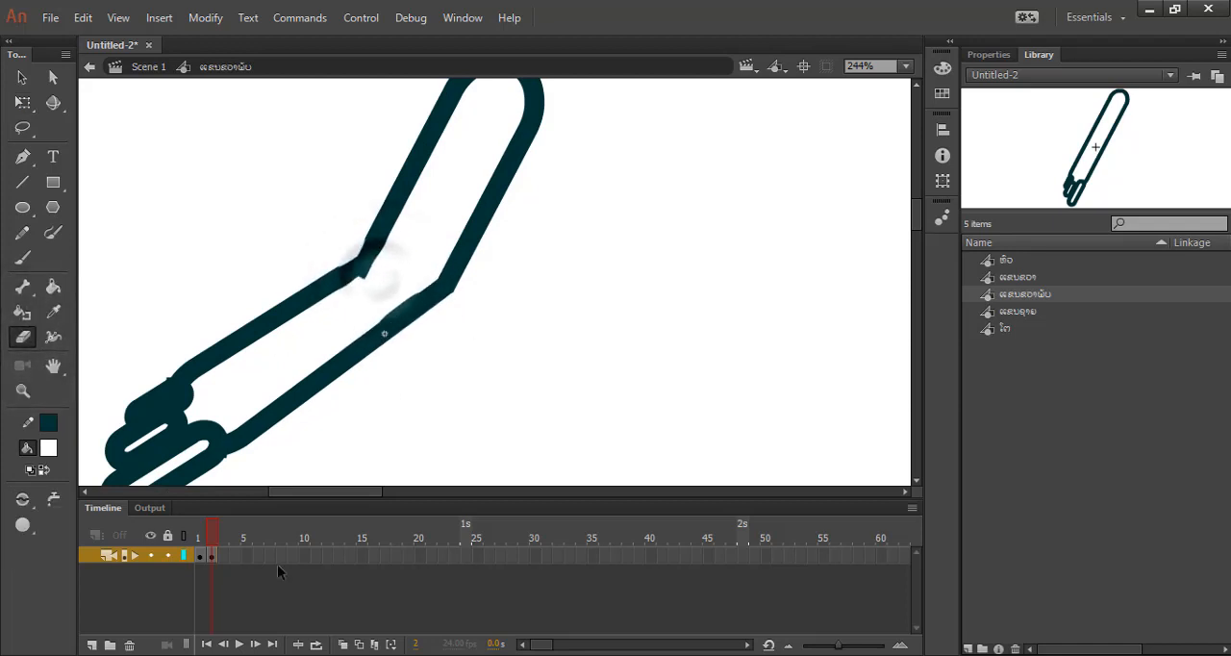
left_click(211, 556)
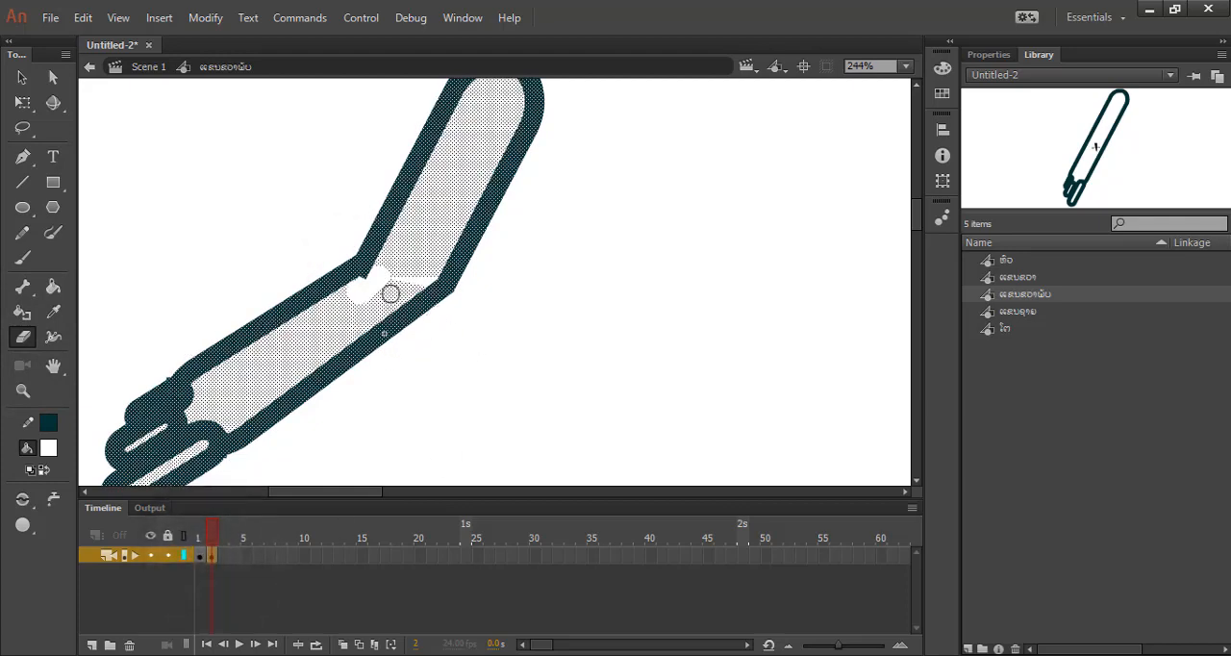
left_click_drag(394, 275, 430, 259)
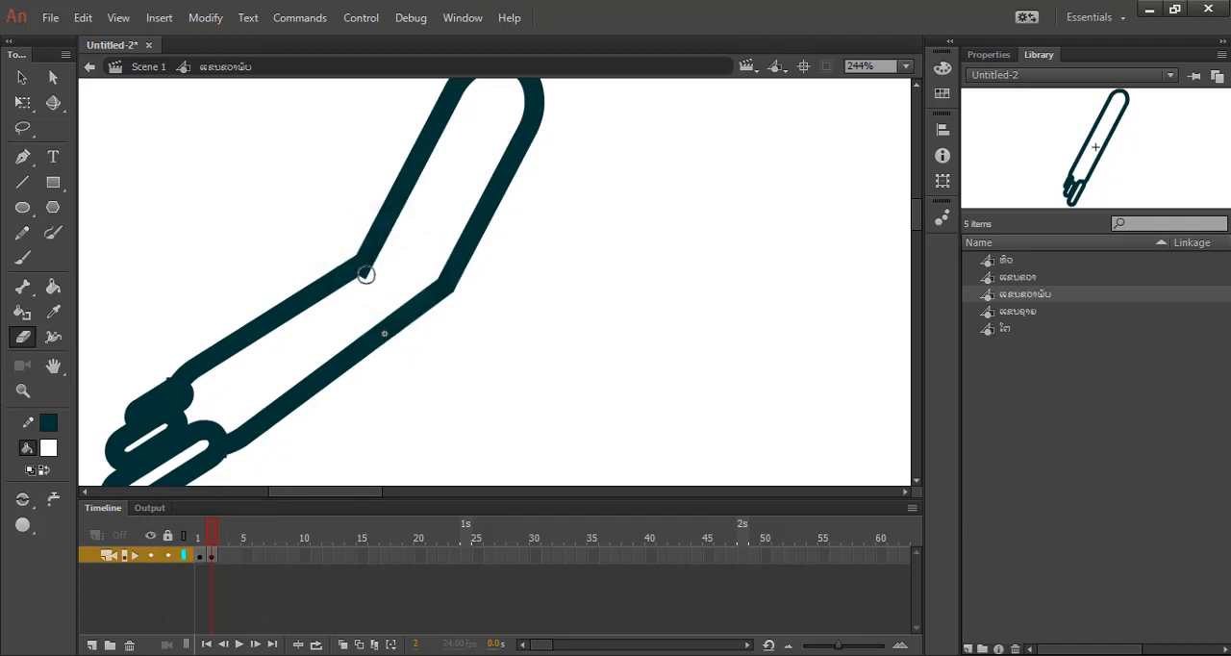
left_click(359, 277)
left_click(55, 286)
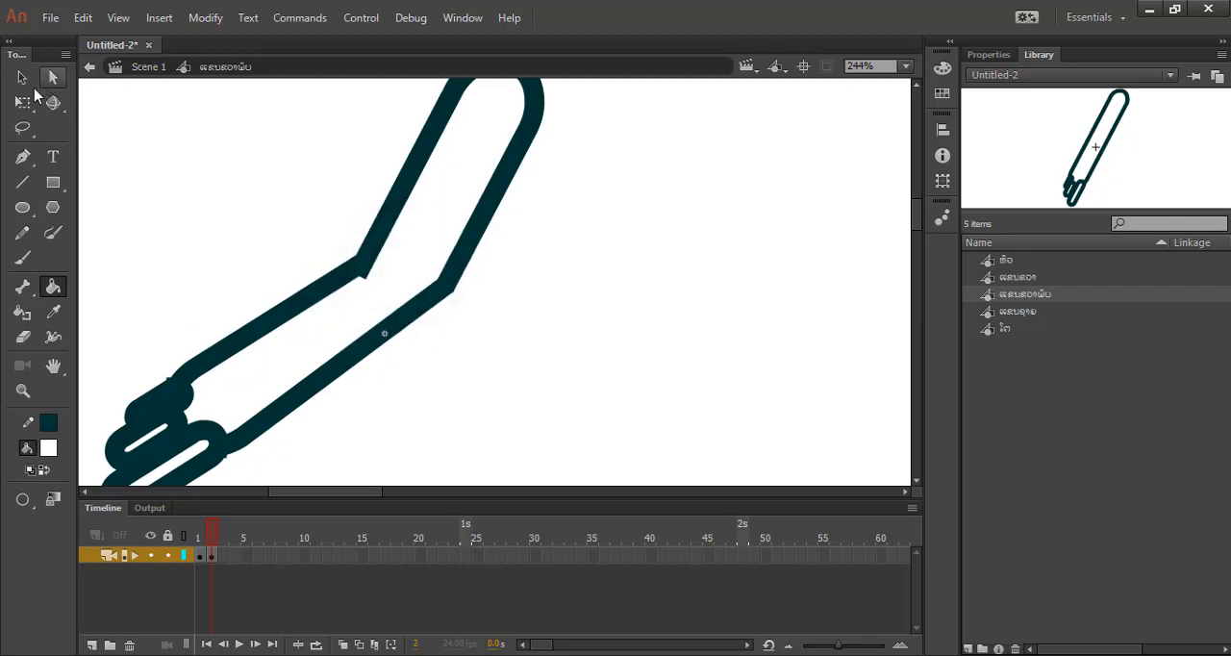
left_click(22, 77)
scroll(500, 365, "down", 2)
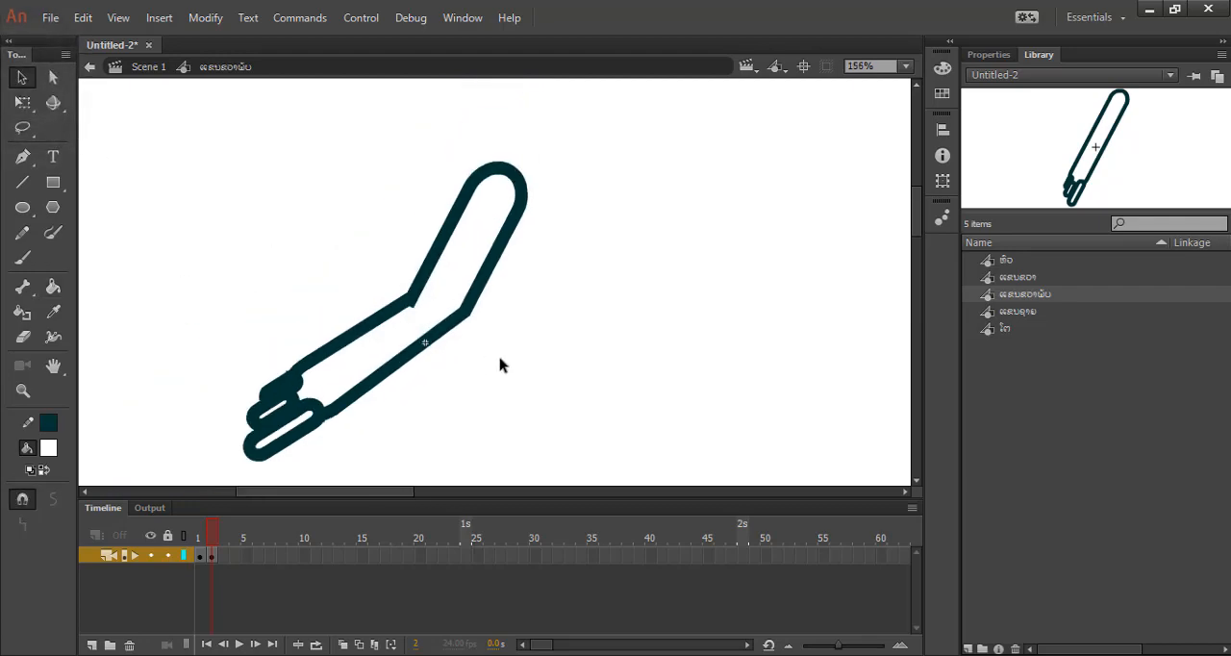
Insert a keyframe at frame 3 and deselect the copied arm artwork.
right_click(221, 558)
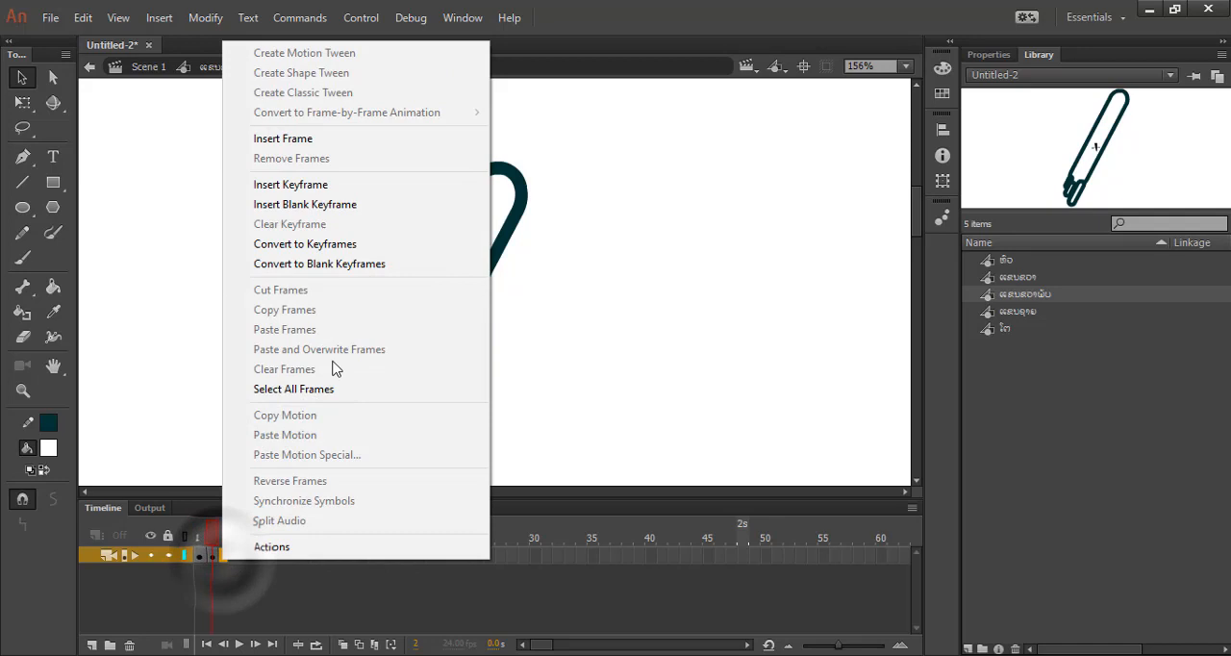
left_click(351, 188)
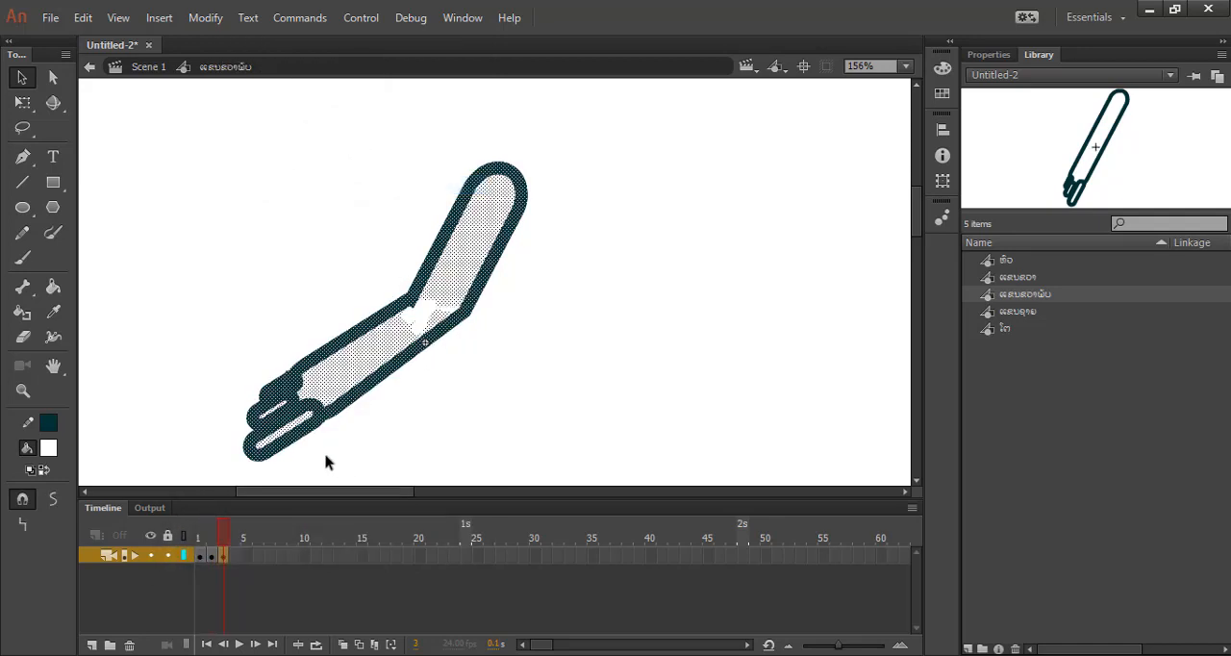
left_click(23, 102)
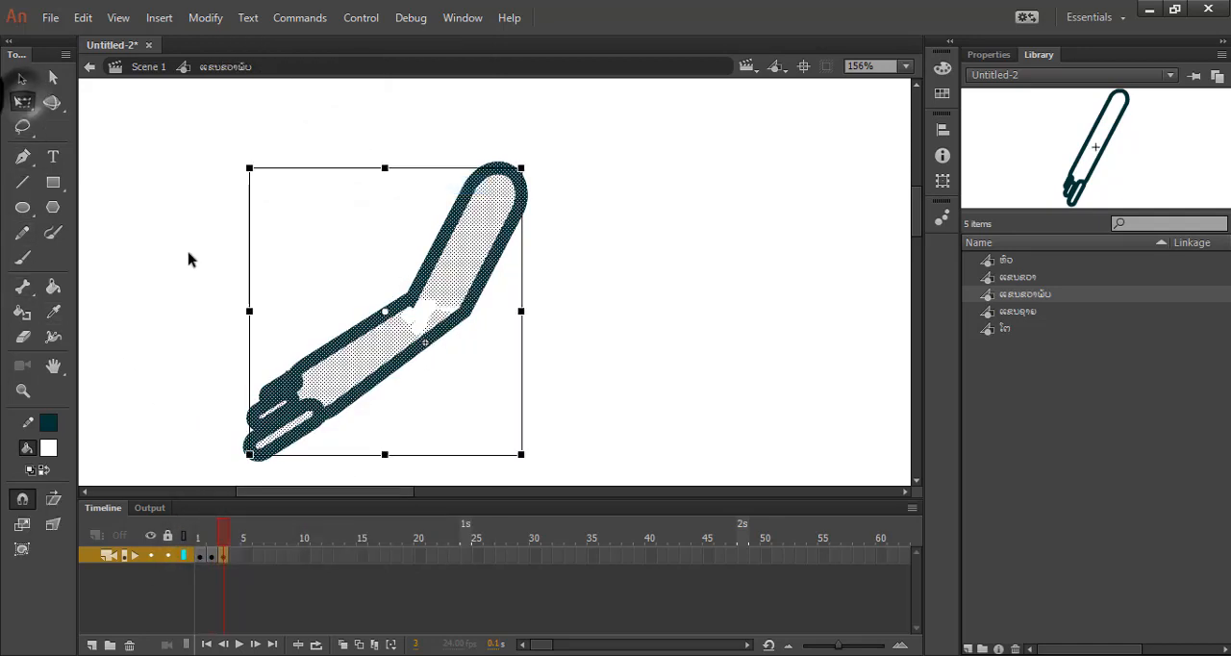
left_click(738, 350)
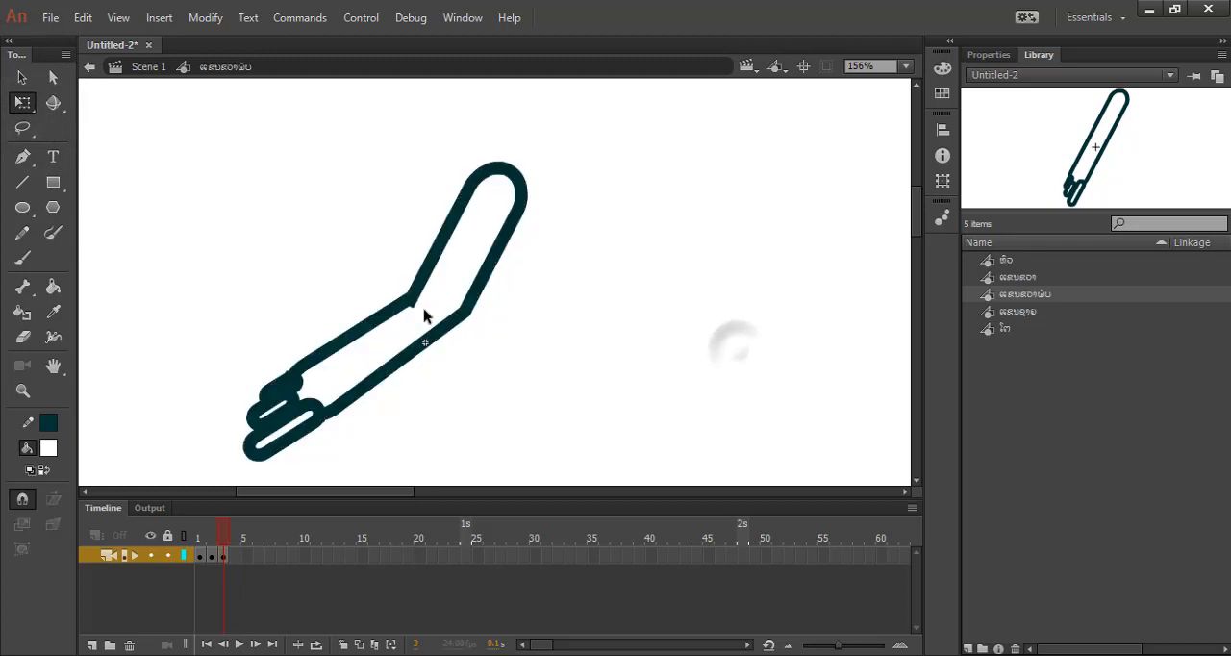
Rotate the forearm in frame 3 further upward around the elbow and rejoin its outline ends to the upper arm.
left_click_drag(507, 329, 135, 486)
left_click_drag(175, 268, 486, 468)
left_click_drag(531, 309, 165, 469)
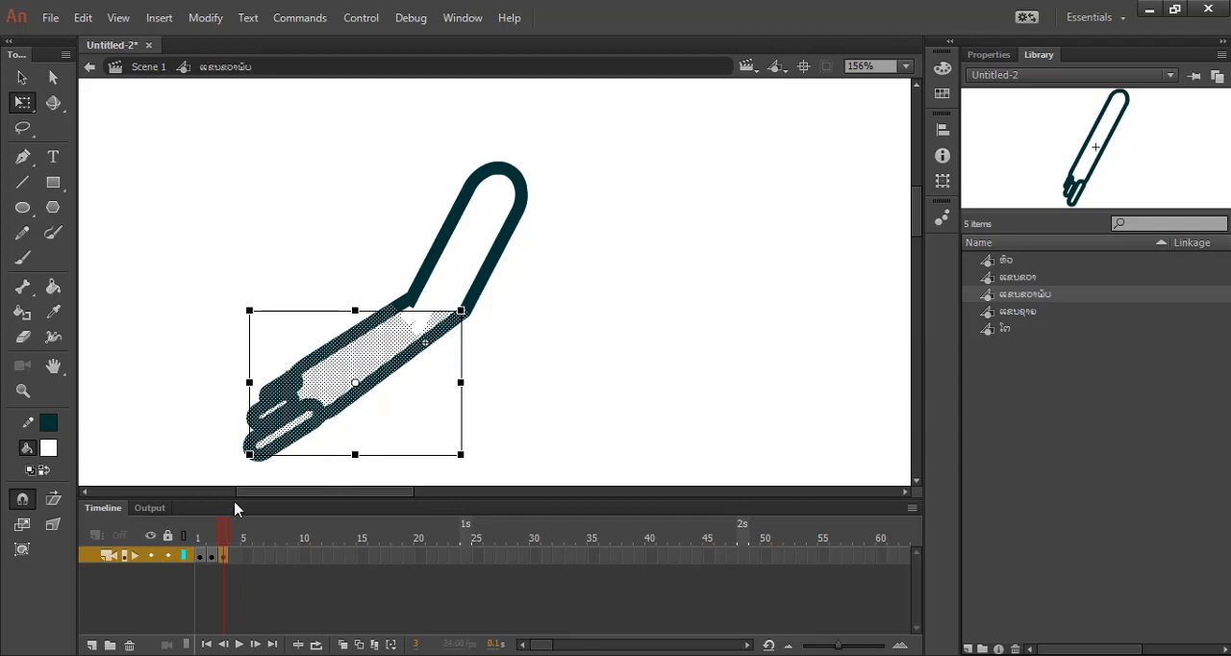
left_click_drag(240, 470, 222, 434)
key("ctrl+z")
left_click_drag(362, 387, 421, 305)
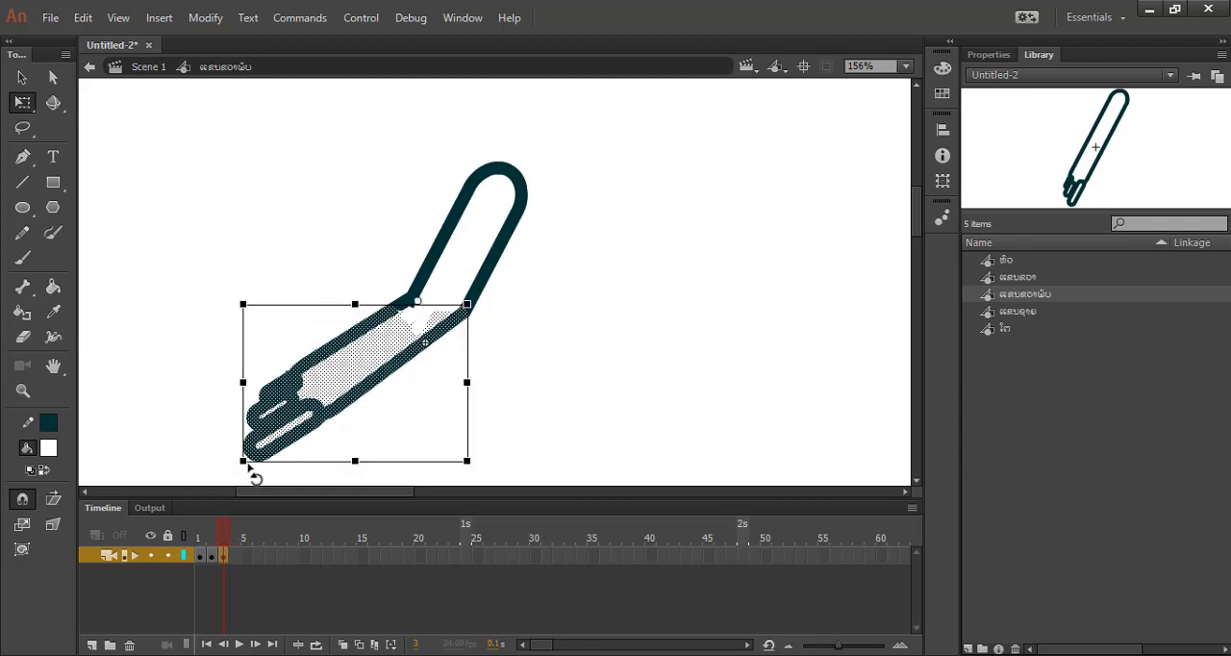
mouse_move(239, 474)
left_mouse_down()
mouse_move(213, 419)
mouse_move(254, 469)
left_mouse_up()
left_click_drag(241, 465, 219, 417)
key("ctrl+z")
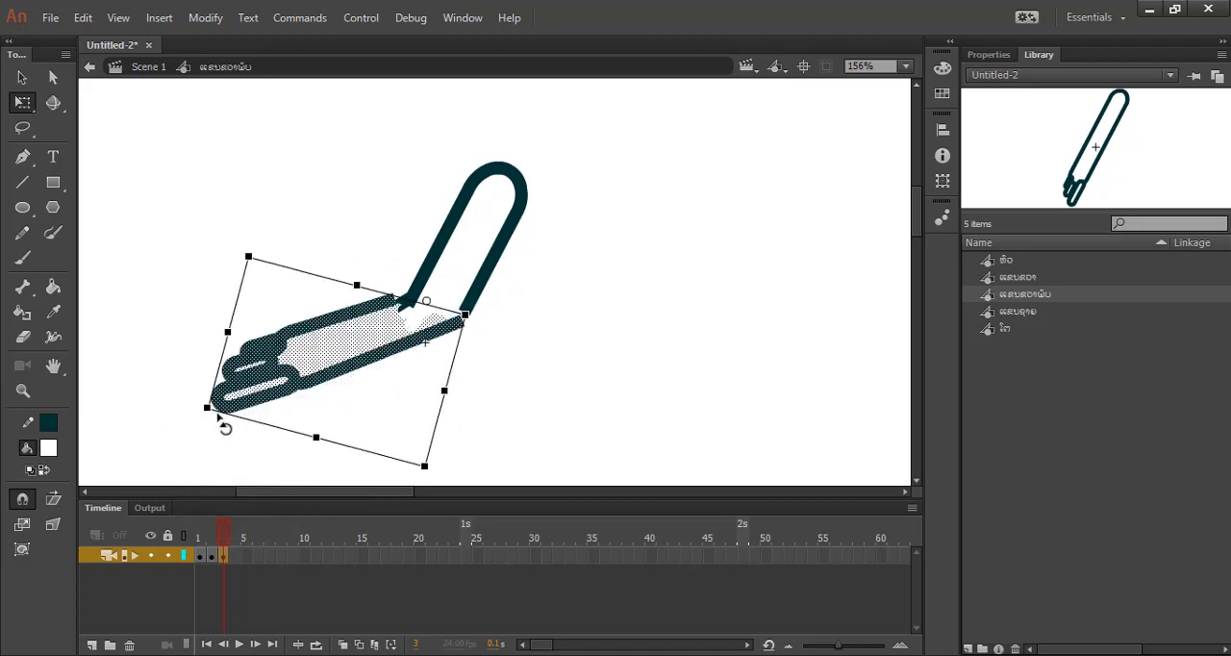
left_click(519, 323)
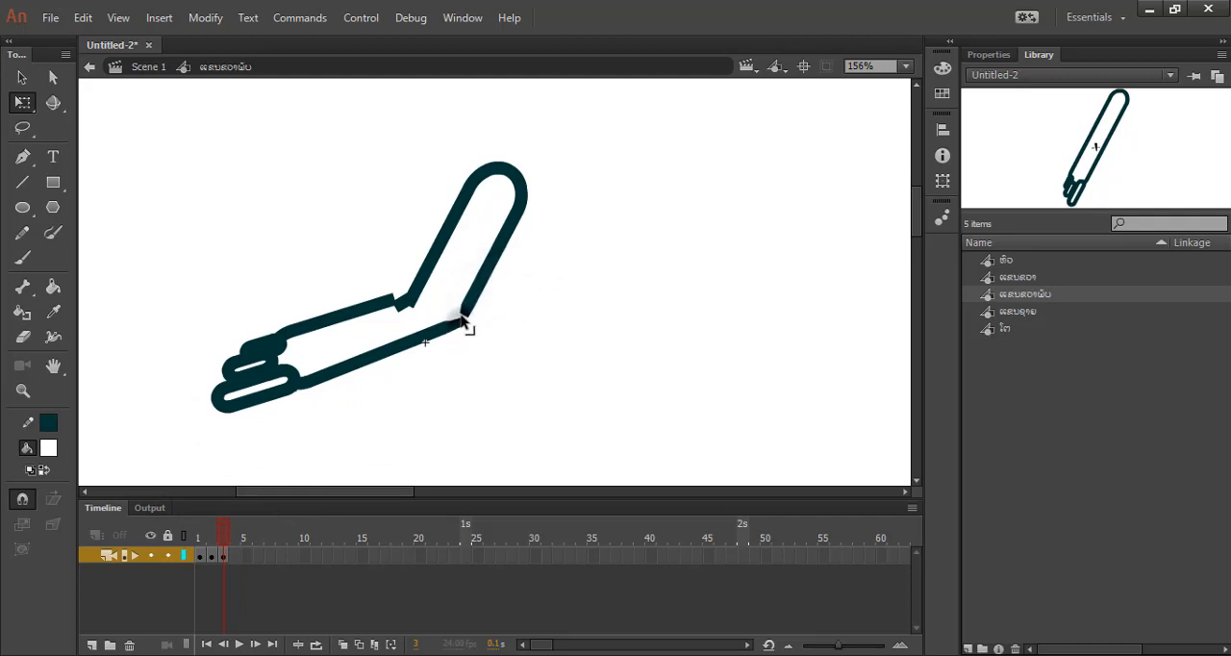
mouse_move(462, 320)
left_mouse_down()
mouse_move(479, 321)
mouse_move(402, 310)
mouse_move(410, 301)
left_mouse_up()
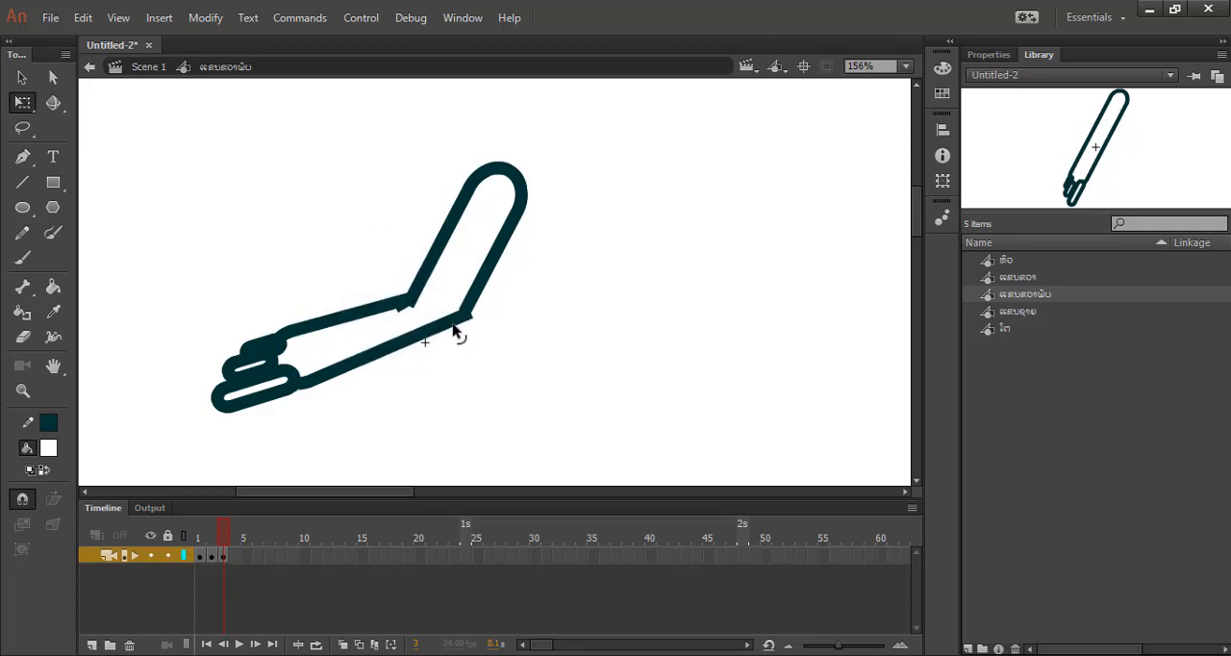
Insert a keyframe at frame 4 and deselect the copied arm artwork.
left_click(232, 557)
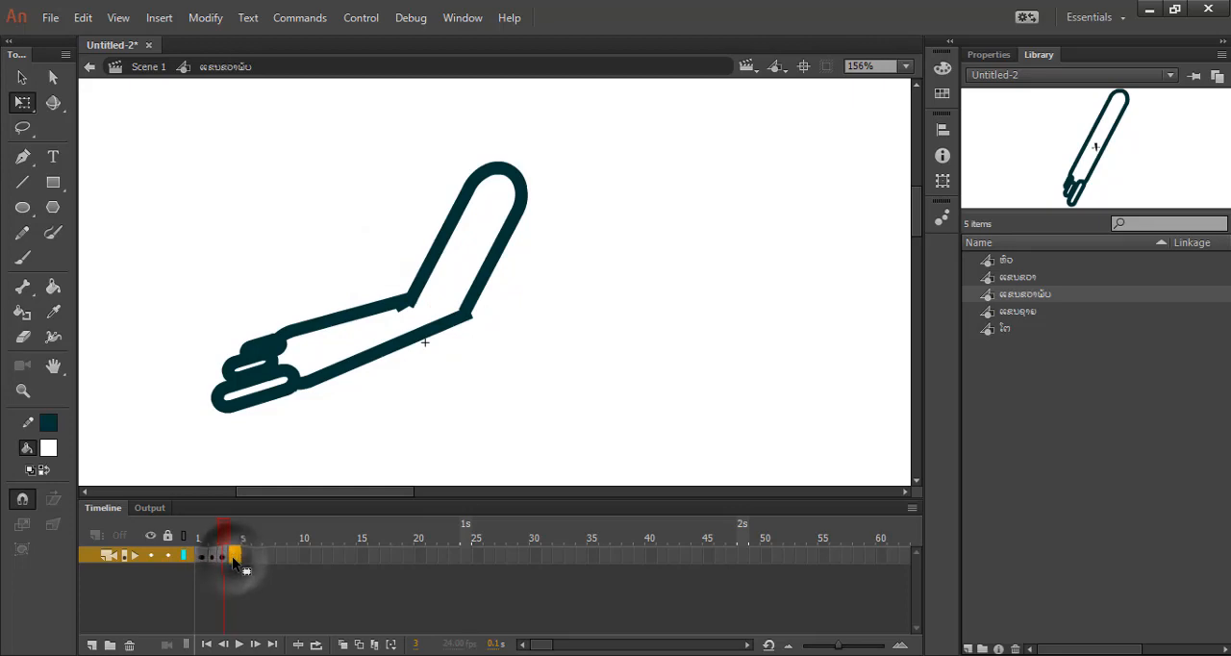
right_click(232, 556)
left_click(358, 182)
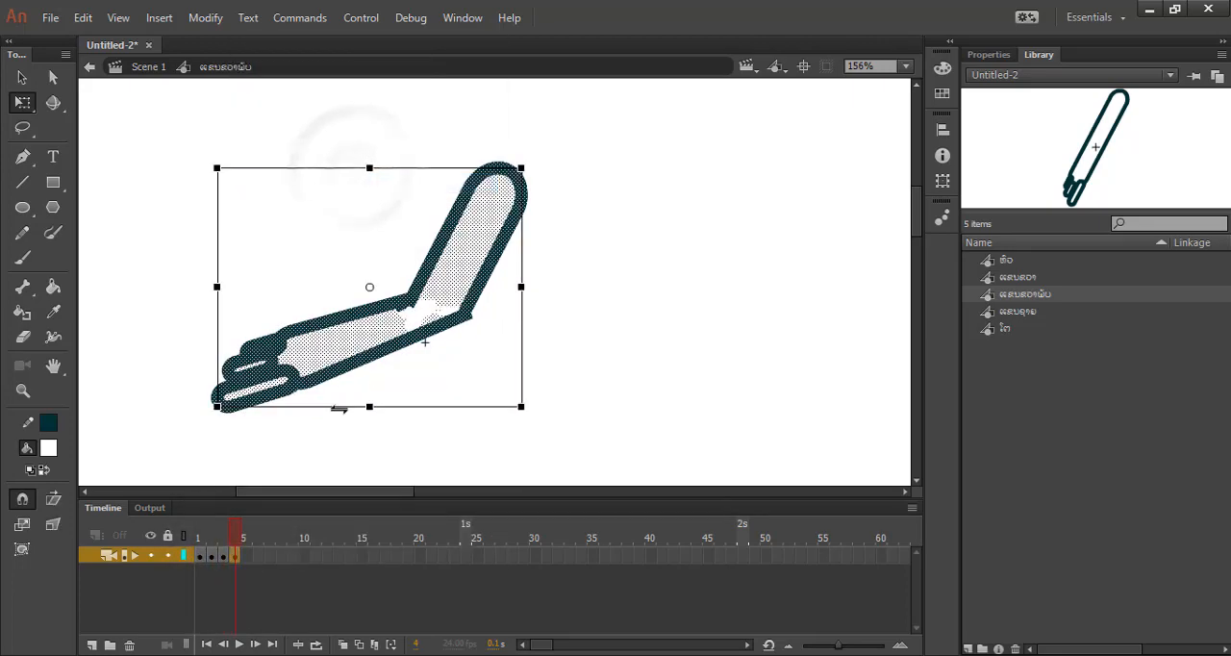
left_click(390, 443)
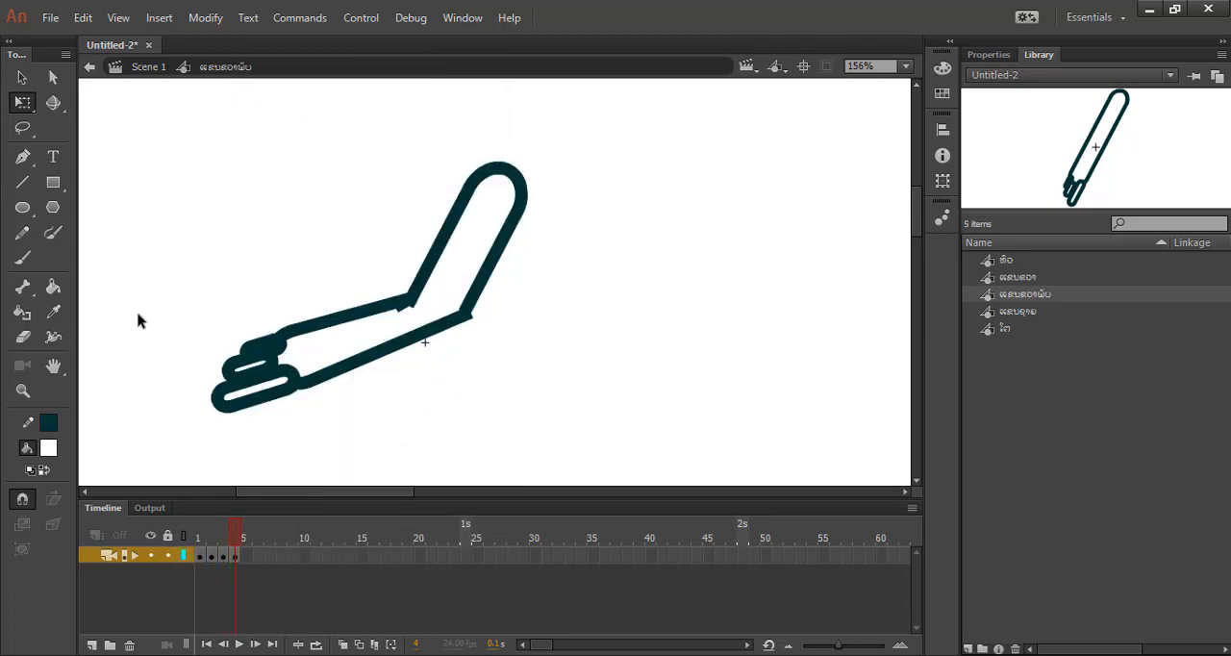
Rotate the forearm in frame 4 around an elbow transformation point until it is roughly horizontal.
left_click_drag(137, 313, 497, 467)
left_click_drag(166, 273, 517, 484)
left_click(507, 358)
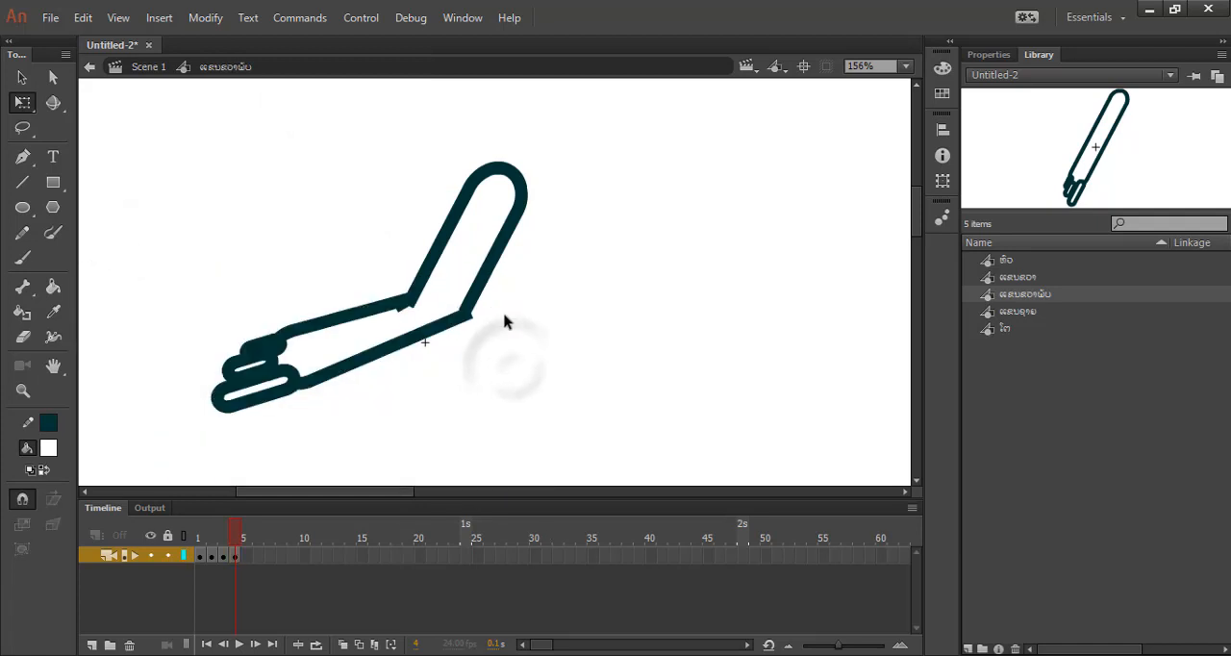
left_click_drag(517, 314, 154, 448)
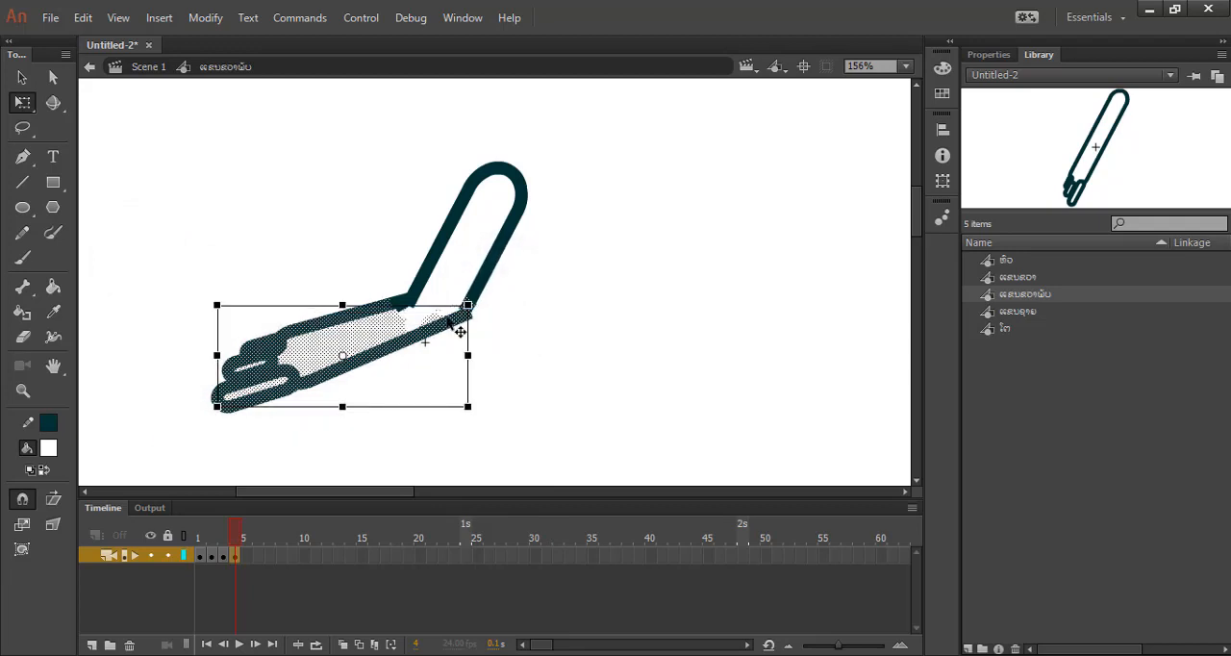
left_click_drag(345, 357, 437, 303)
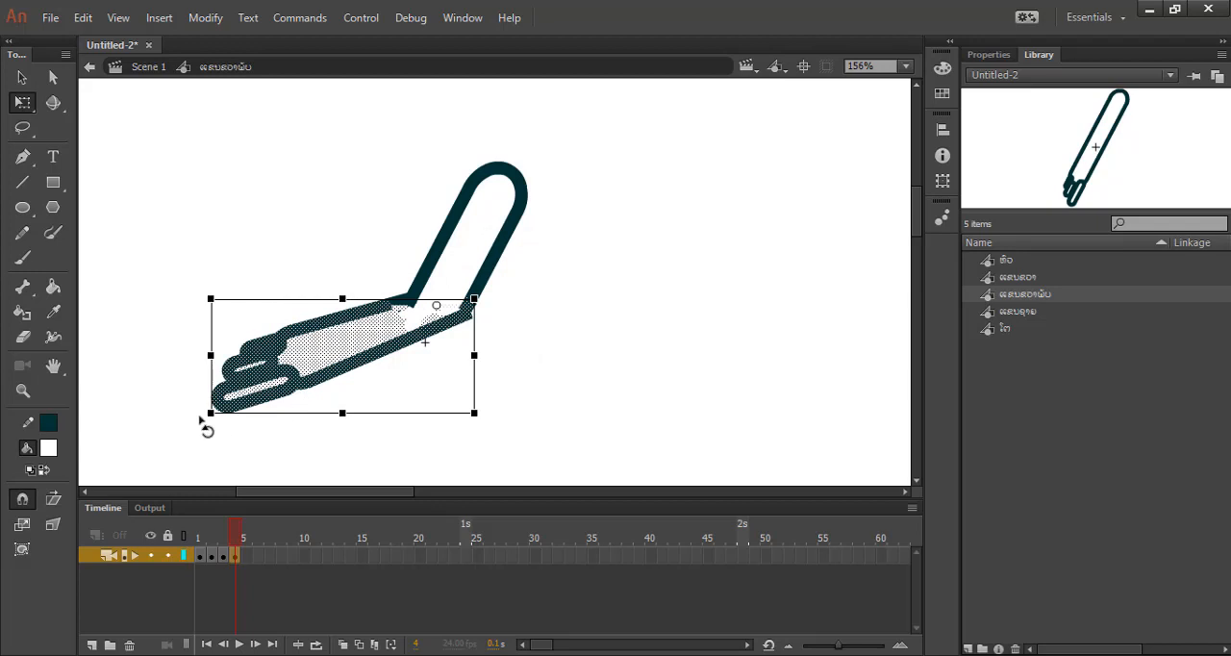
left_click_drag(202, 423, 192, 350)
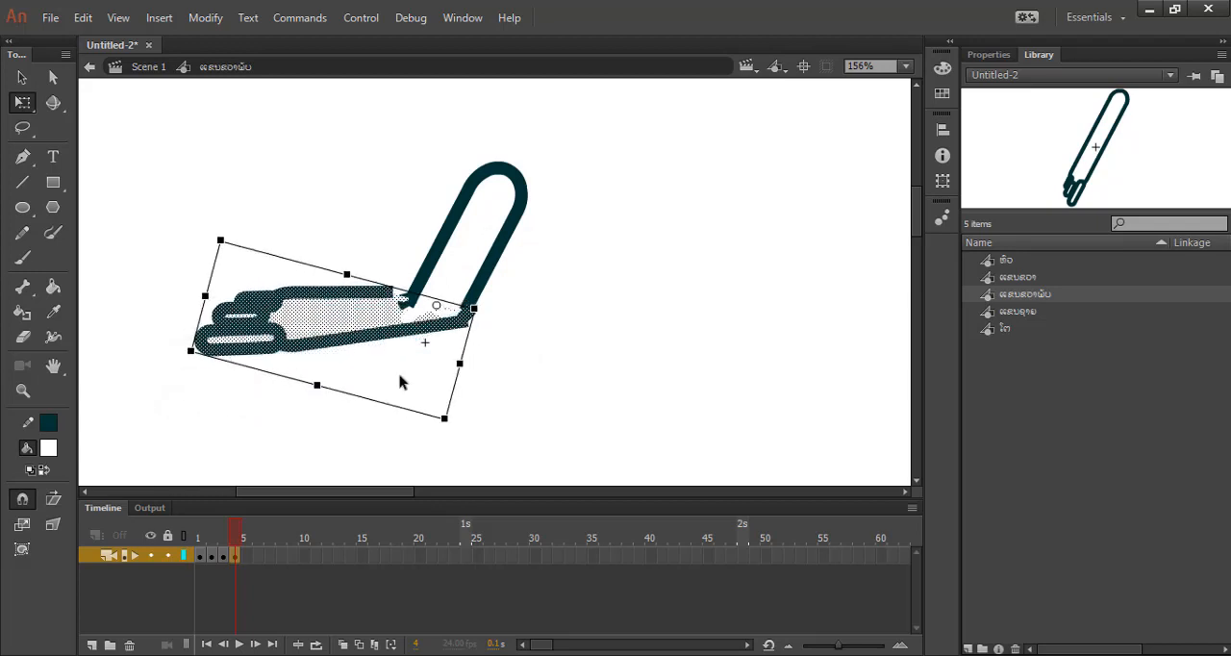
left_click(556, 335)
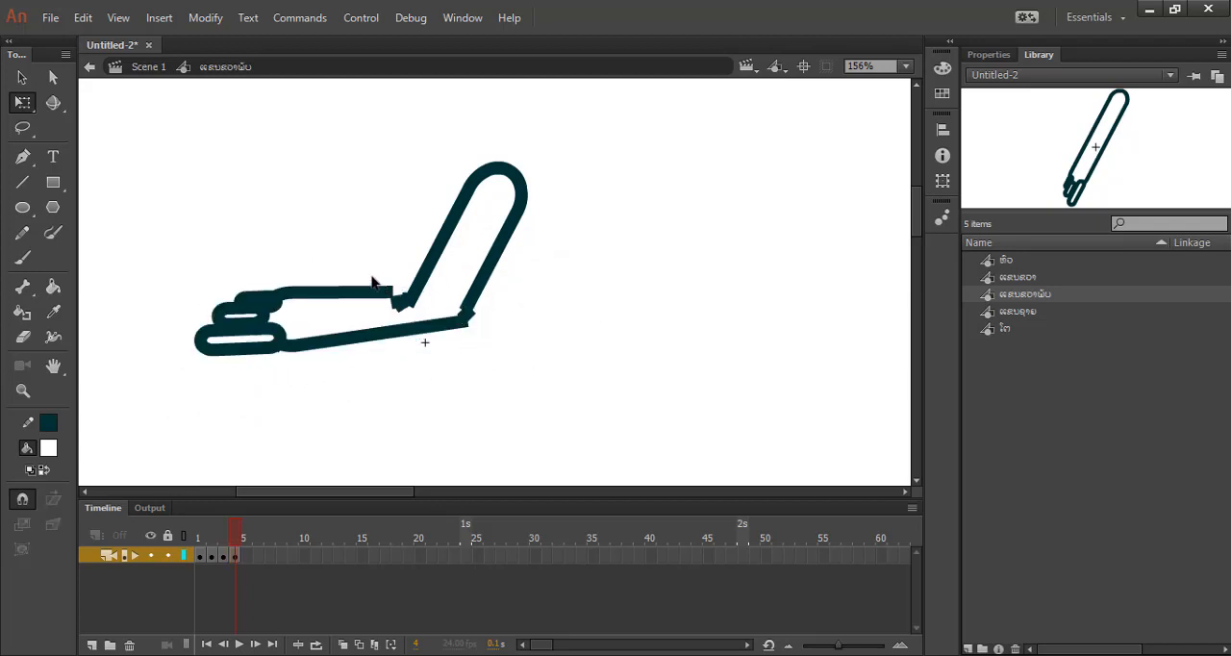
Rejoin frame 4's forearm outline to the upper arm on both sides of the elbow and curve its lower edge.
scroll(373, 282, "up", 2)
left_click_drag(404, 287, 448, 301)
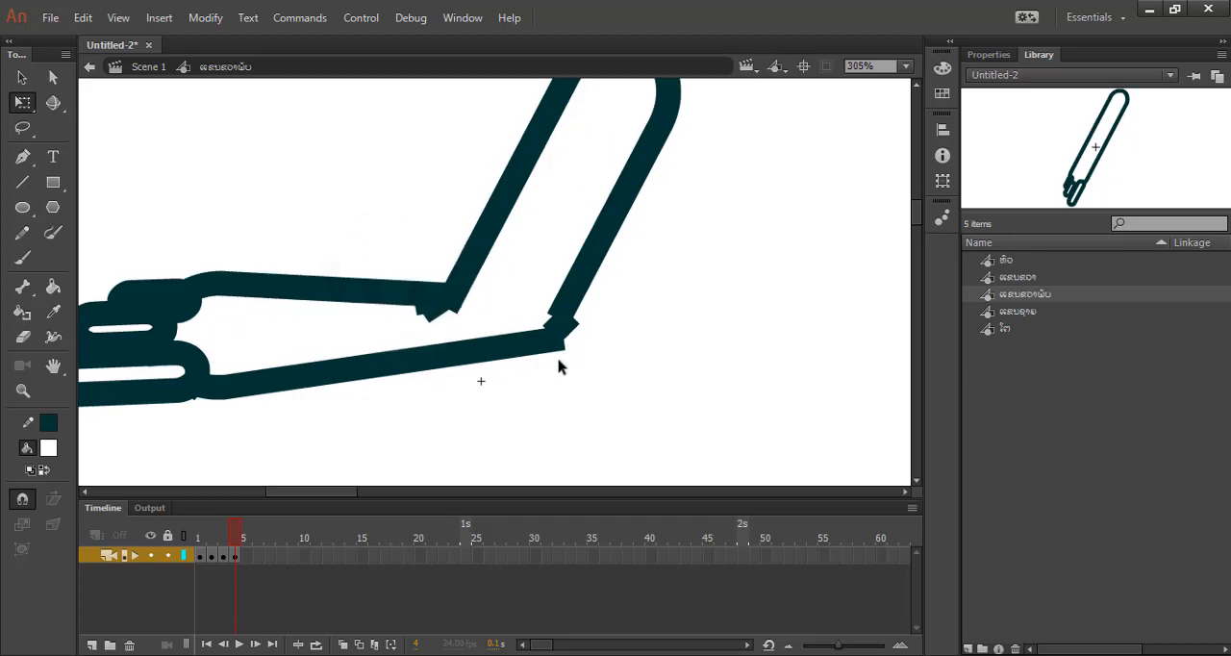
left_click_drag(553, 355, 558, 336)
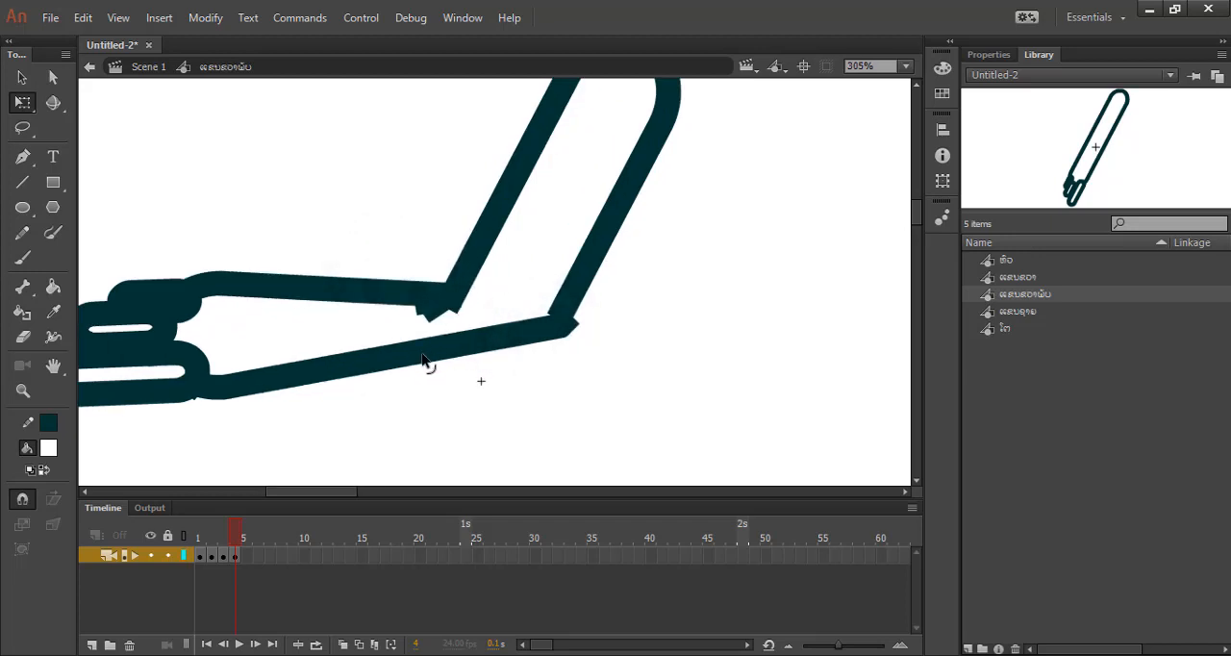
left_click_drag(427, 362, 500, 375)
left_click_drag(560, 330, 551, 323)
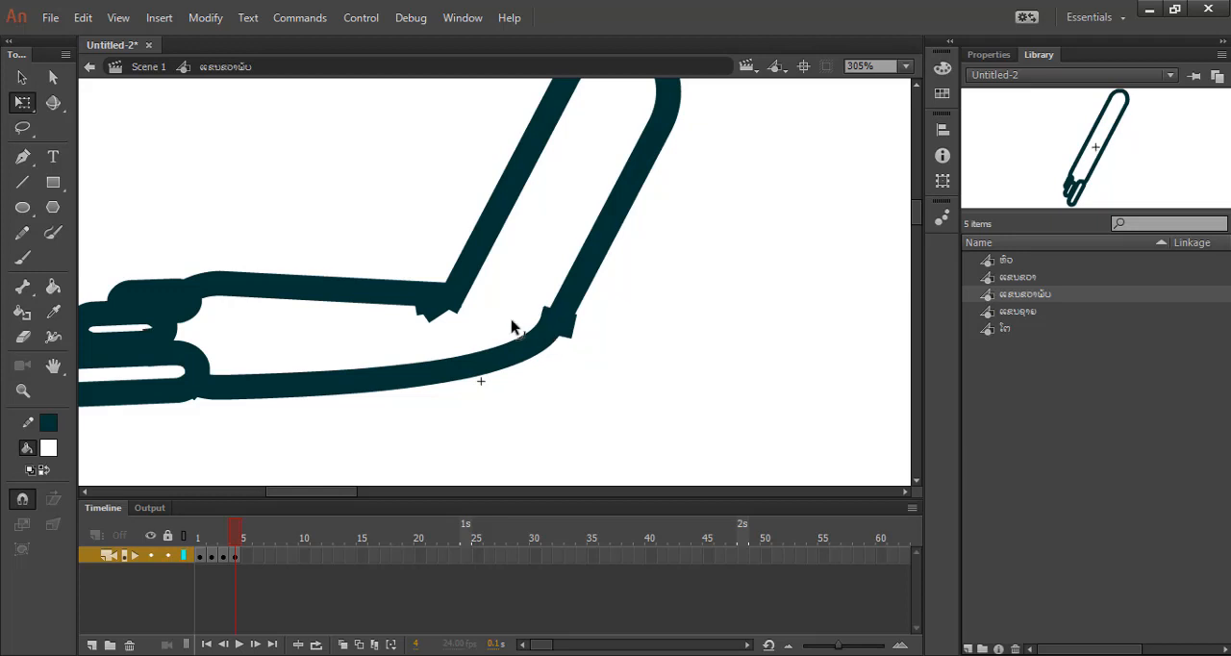
Curve the upper edge of frame 4's forearm outline and insert a keyframe at frame 5 with its artwork deselected.
left_click_drag(371, 294, 377, 307)
left_click_drag(218, 286, 234, 311)
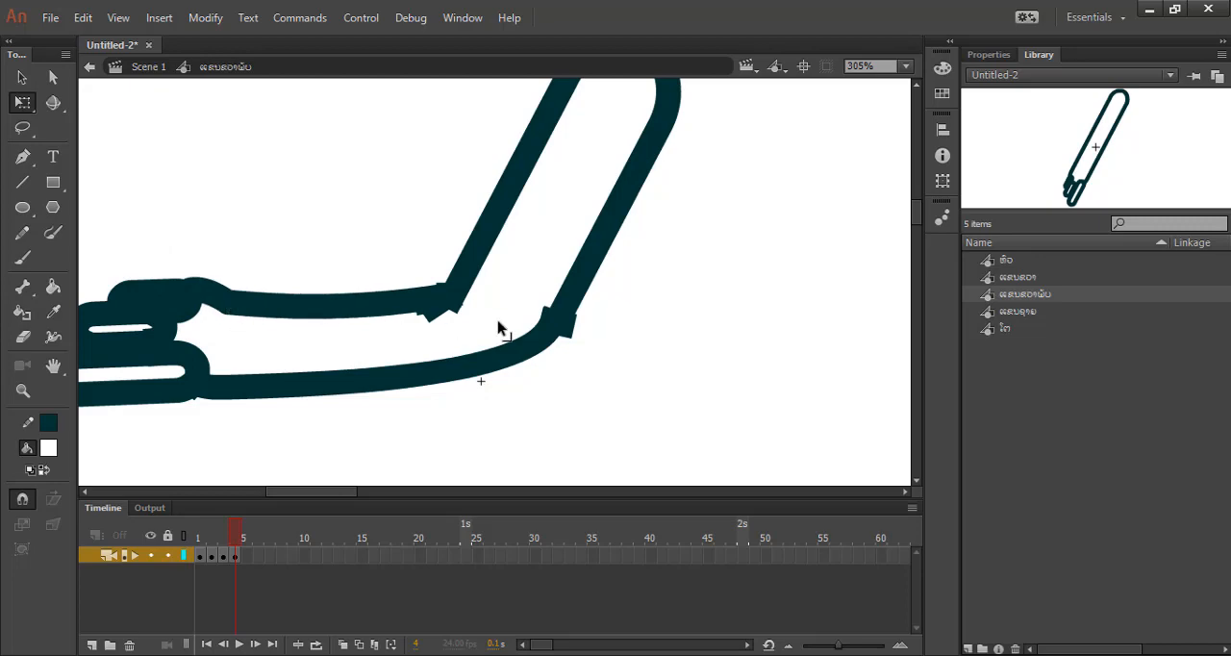
left_click(241, 553)
right_click(247, 553)
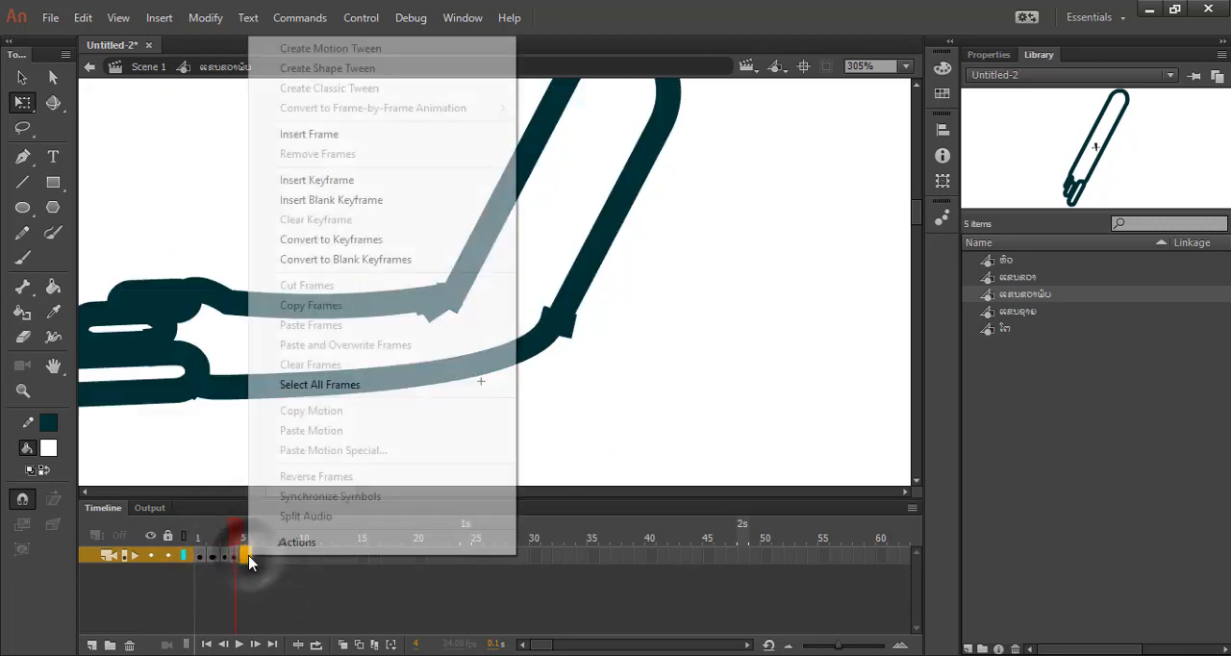
left_click(344, 182)
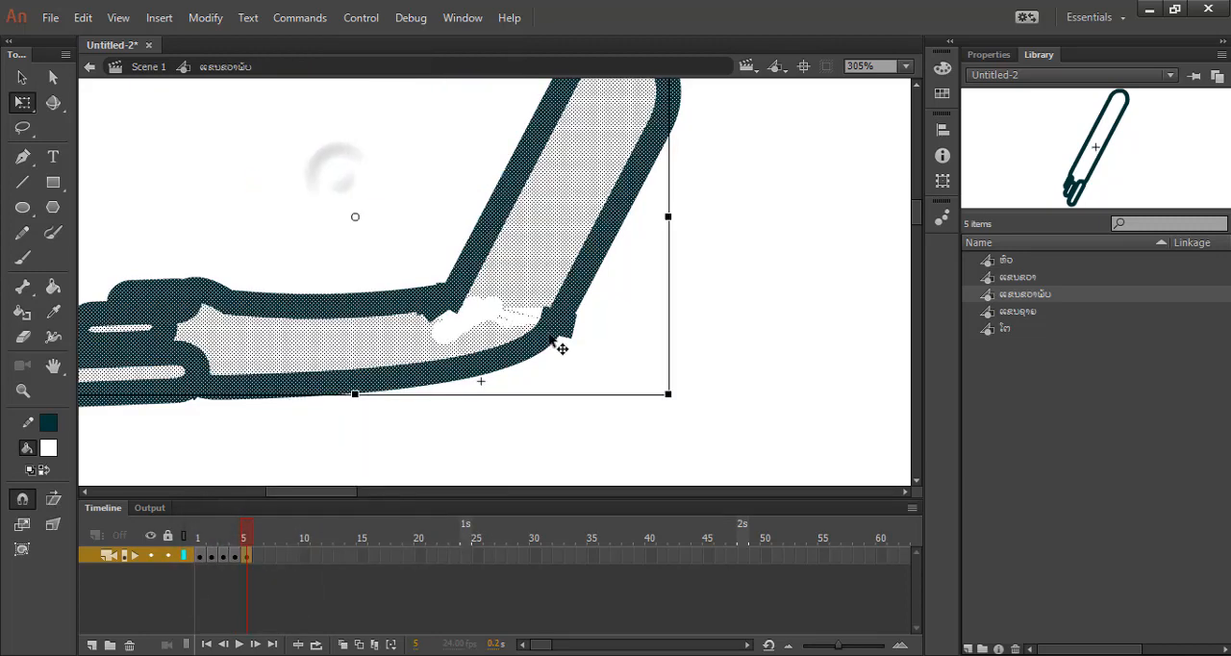
scroll(612, 366, "down", 4)
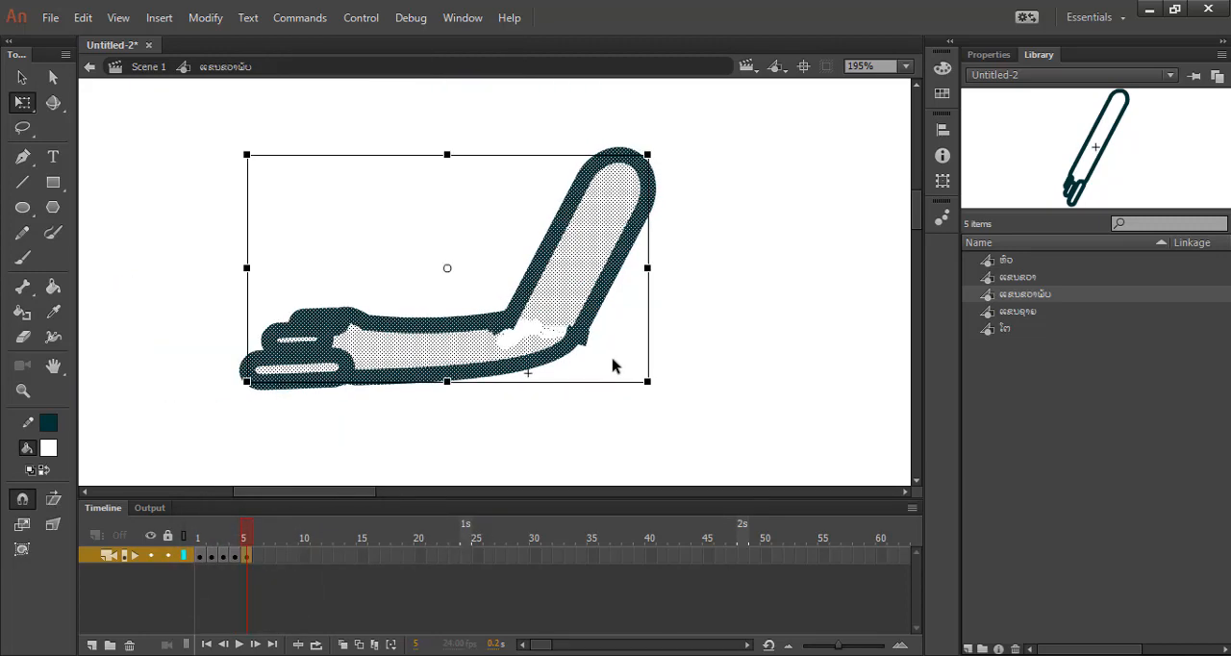
left_click(584, 395)
mouse_move(233, 300)
left_mouse_down()
mouse_move(577, 442)
mouse_move(605, 438)
left_mouse_up()
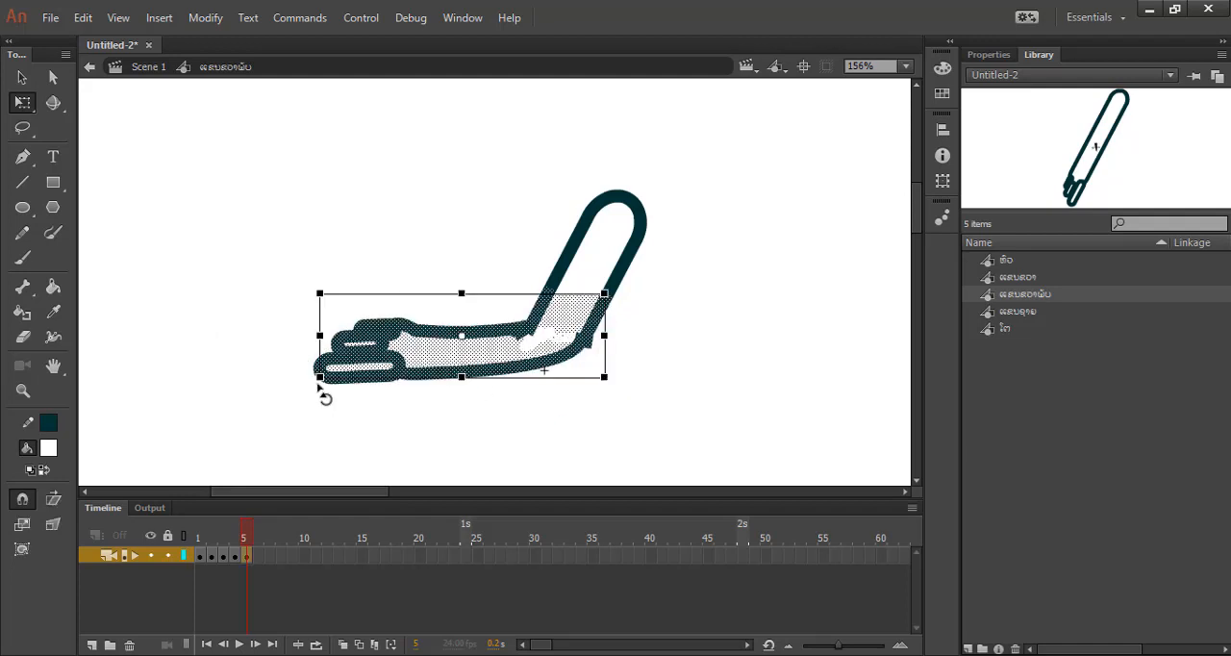
left_click(468, 341)
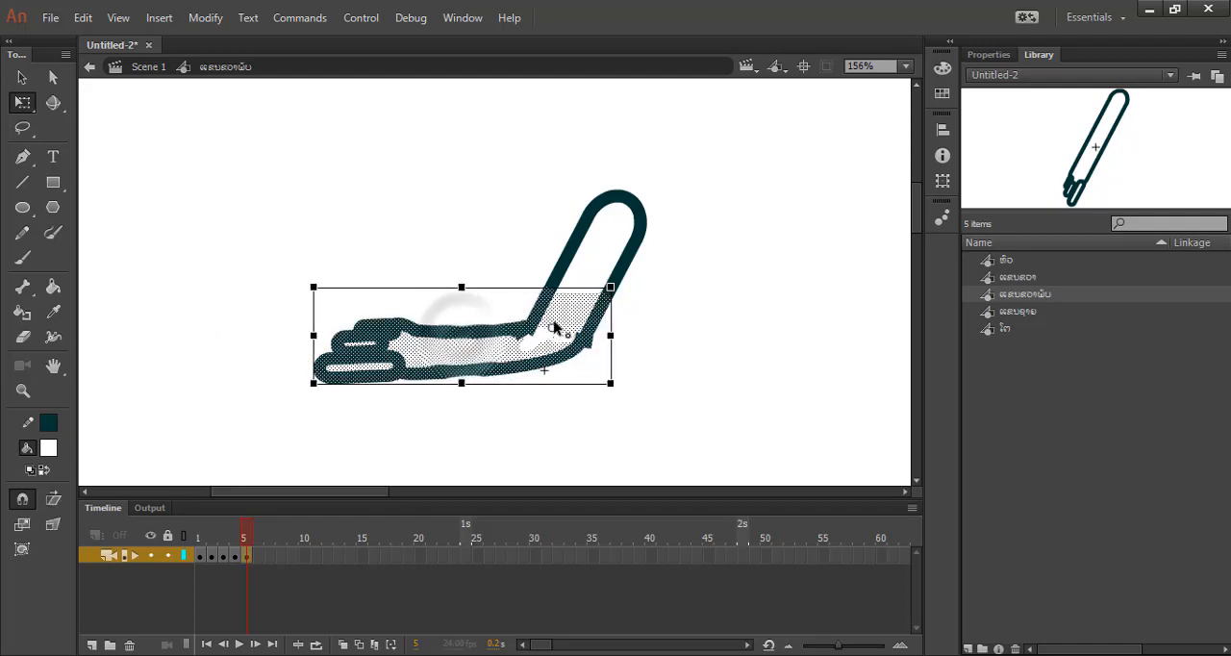
left_click(308, 405)
left_click(325, 369)
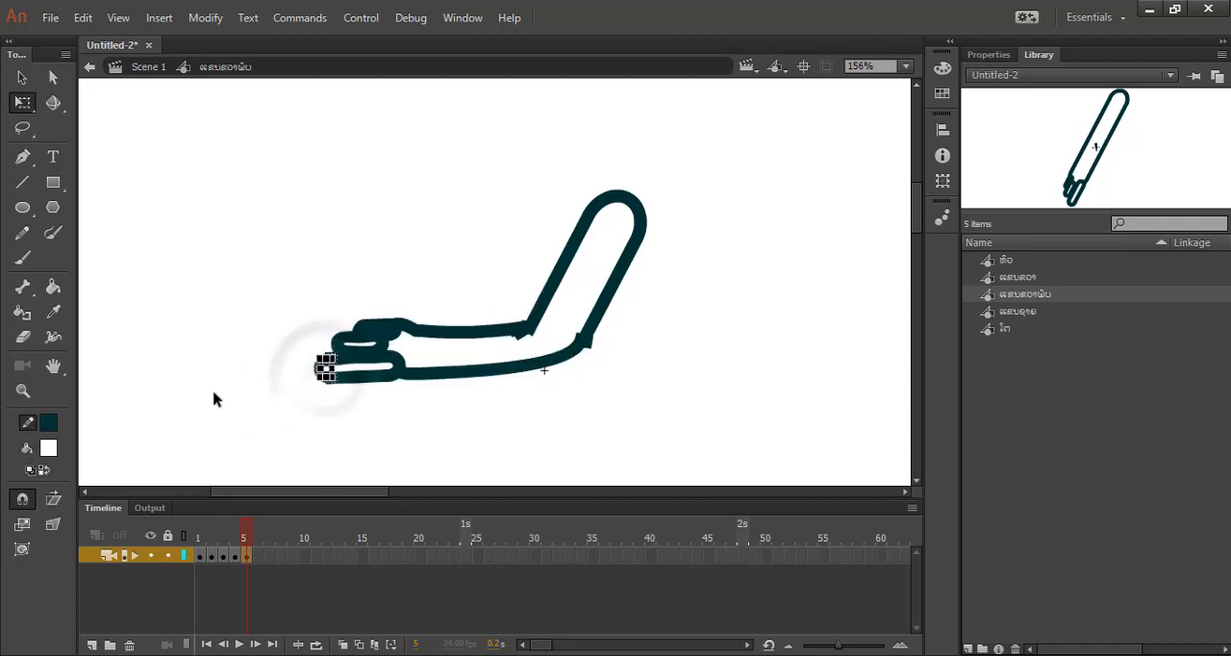
left_click(117, 284)
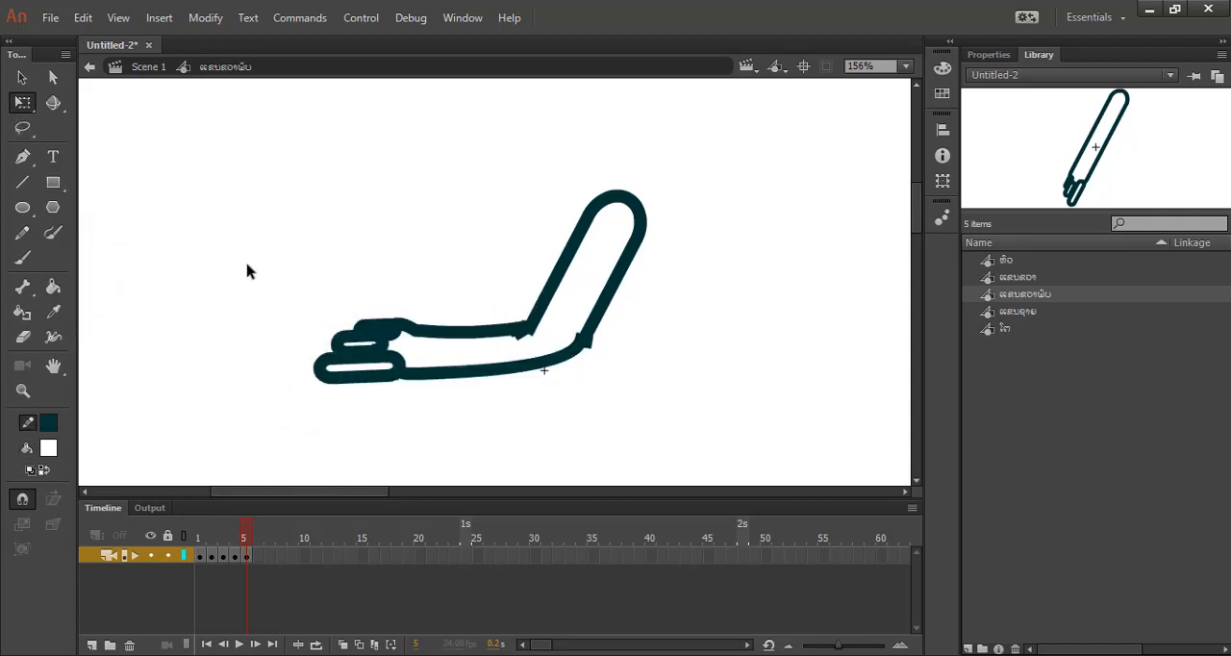
Rotate the forearm in frame 5 slightly above horizontal around a transformation point placed at the elbow.
mouse_move(260, 302)
left_mouse_down()
mouse_move(577, 490)
mouse_move(610, 462)
left_mouse_up()
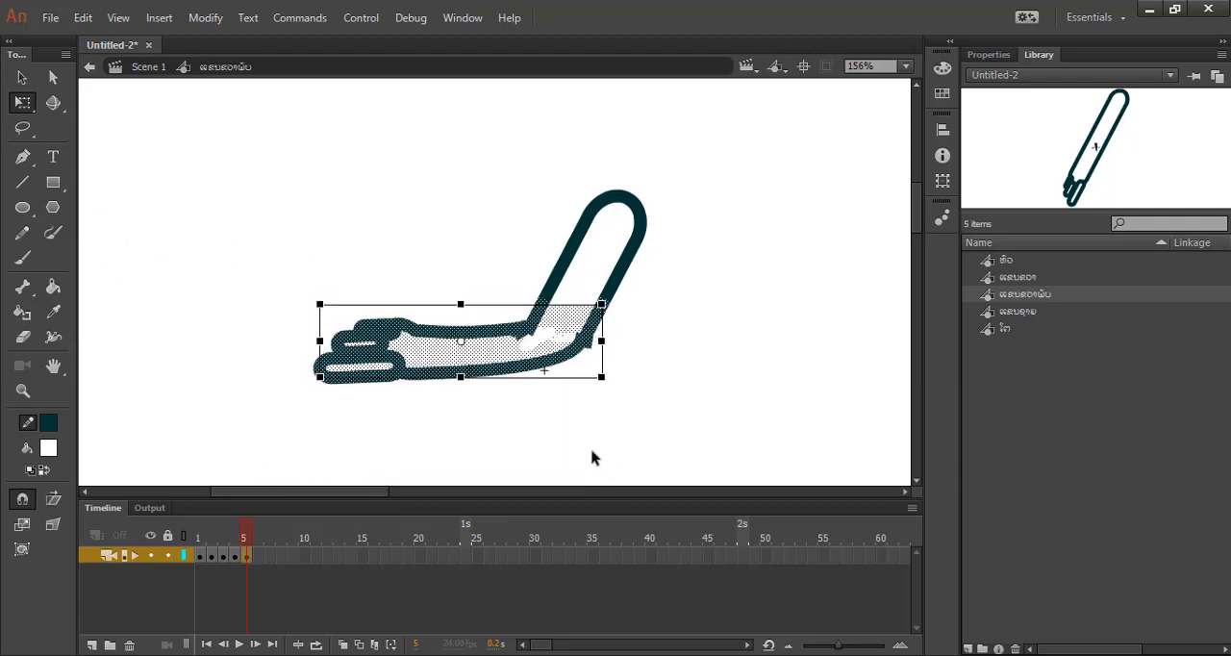
left_click_drag(462, 341, 560, 319)
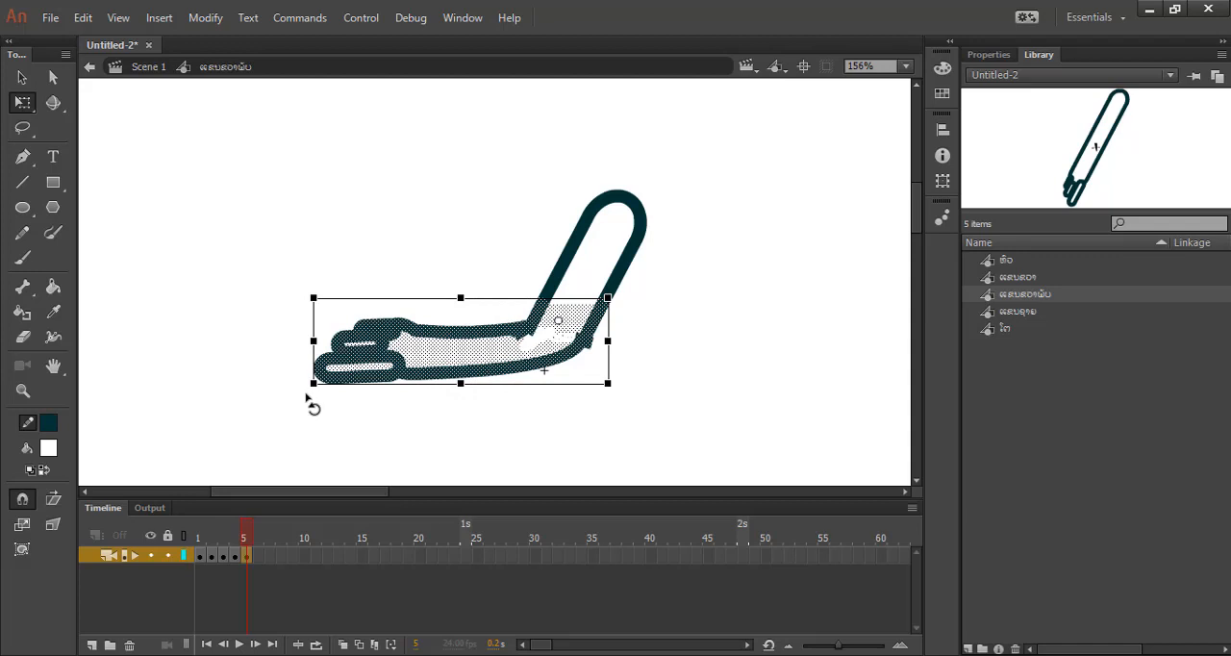
mouse_move(306, 397)
left_mouse_down()
mouse_move(292, 344)
mouse_move(300, 354)
left_mouse_up()
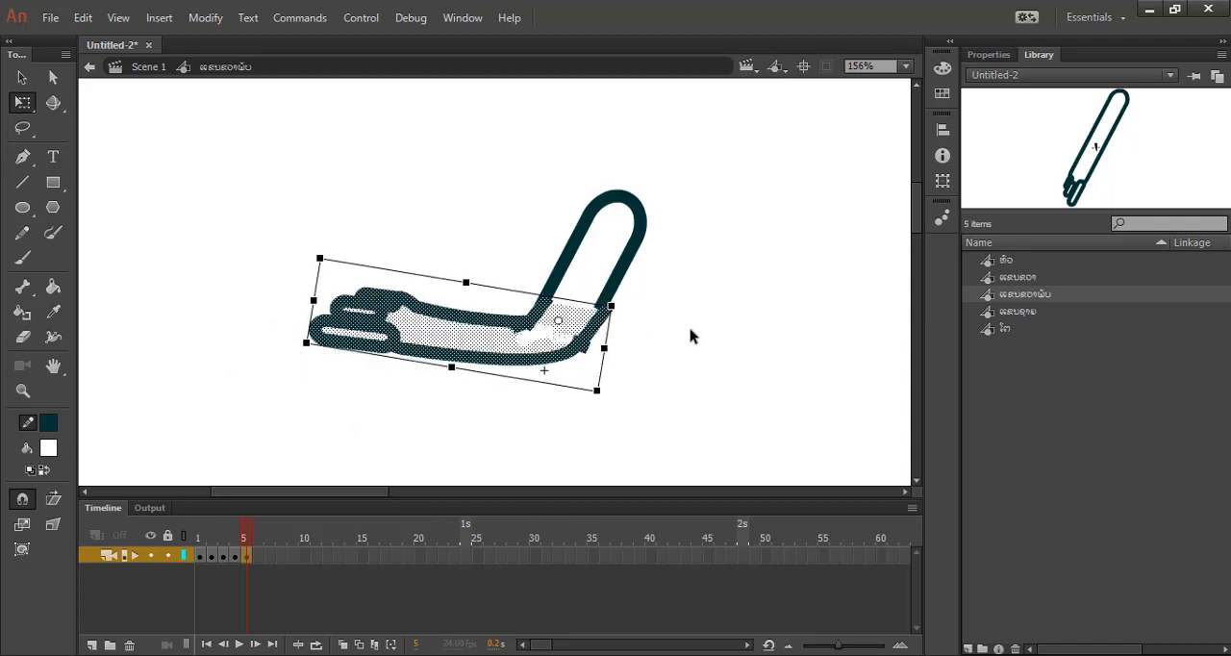
left_click(691, 335)
Realign frame 5's outline on both sides just above the elbow so the rotated section meets the upper arm.
scroll(603, 317, "up", 2)
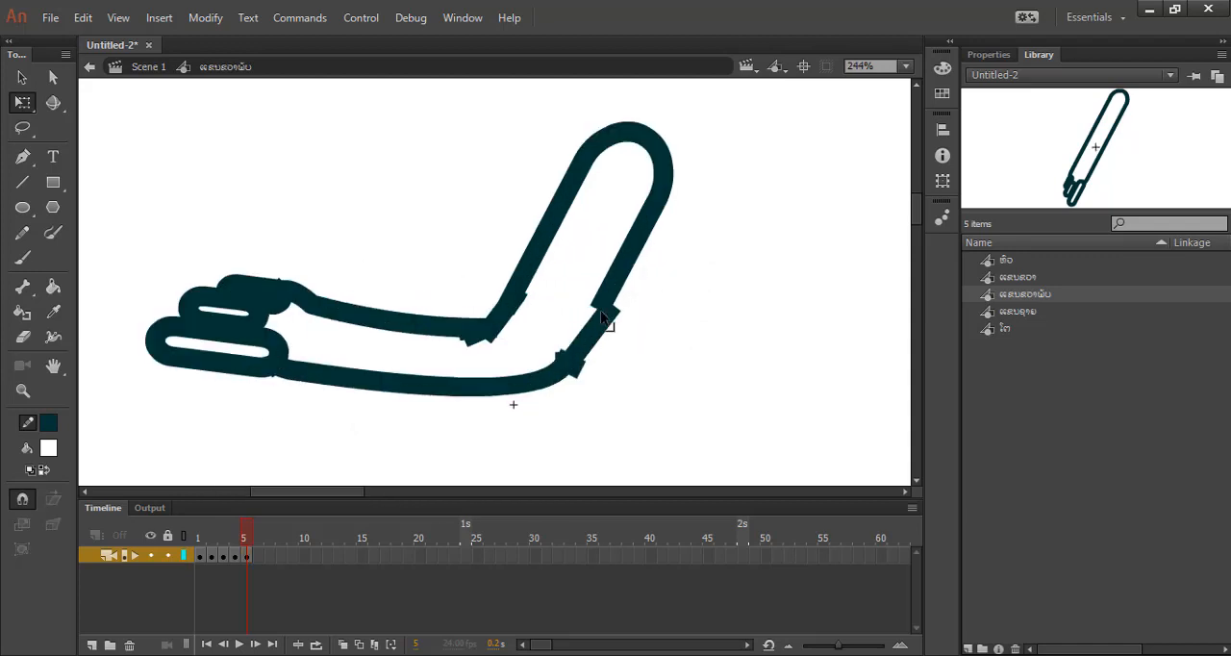
scroll(603, 318, "up", 2)
left_click_drag(611, 317, 599, 313)
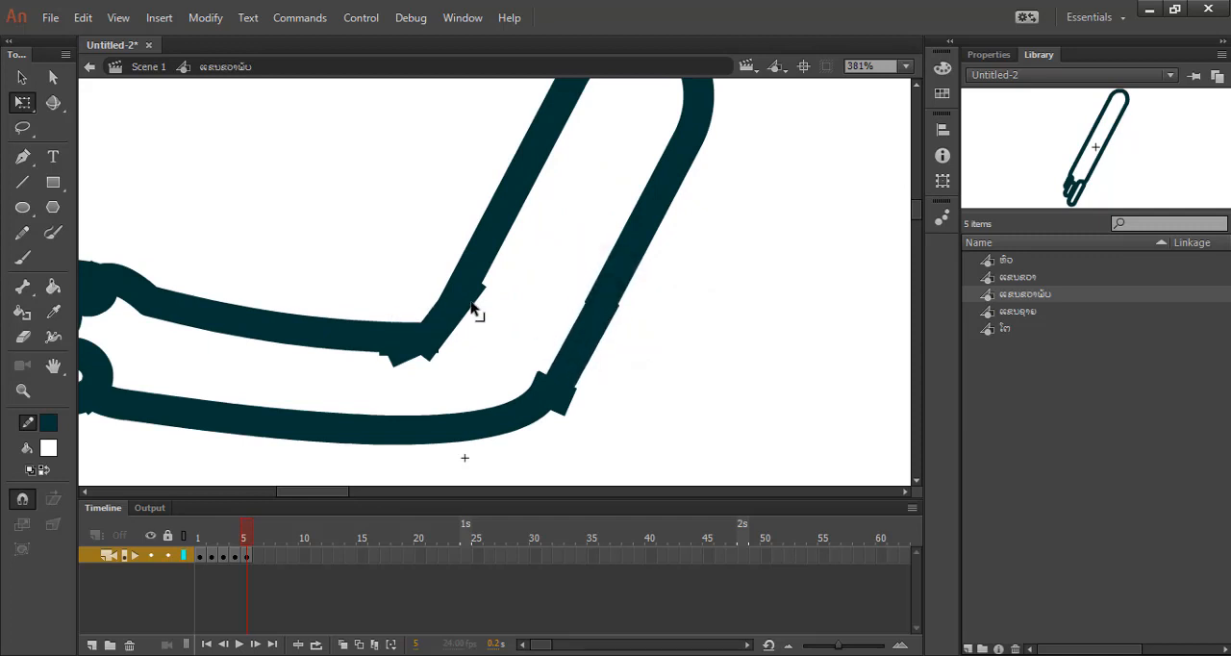
left_click_drag(471, 308, 466, 301)
scroll(510, 332, "down", 5)
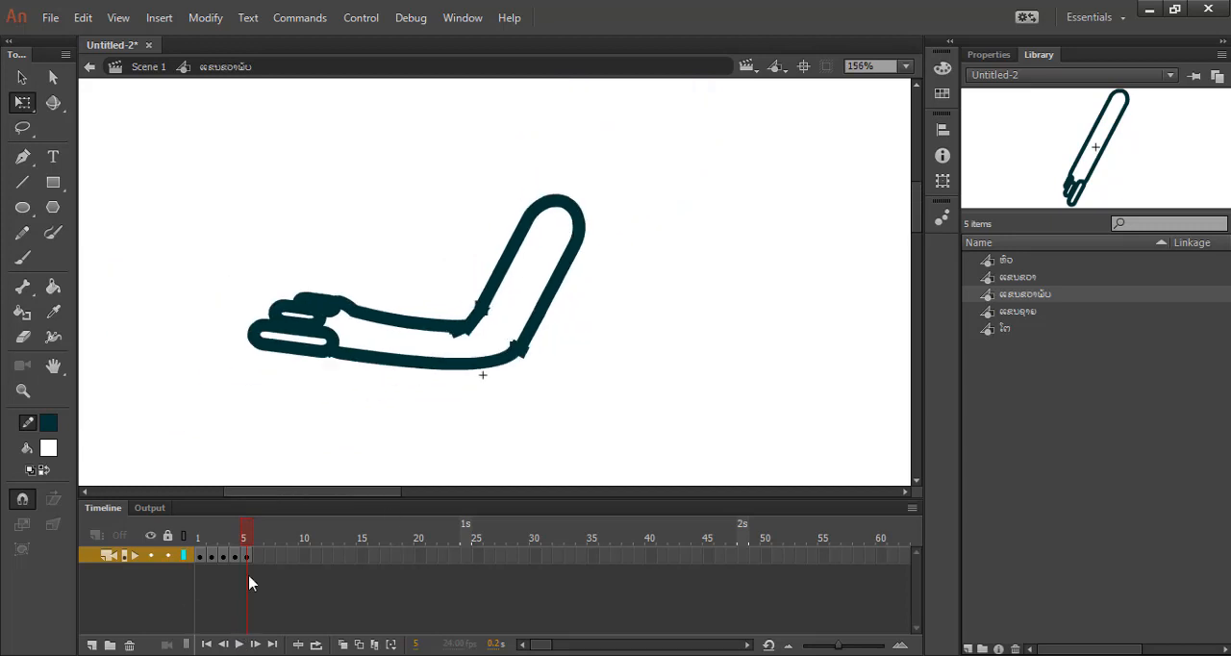
Review the arm's bending motion by scrubbing from frame 5 back to frame 1.
mouse_move(245, 533)
left_mouse_down()
mouse_move(201, 530)
mouse_move(244, 535)
left_mouse_up()
scroll(346, 414, "down", 5)
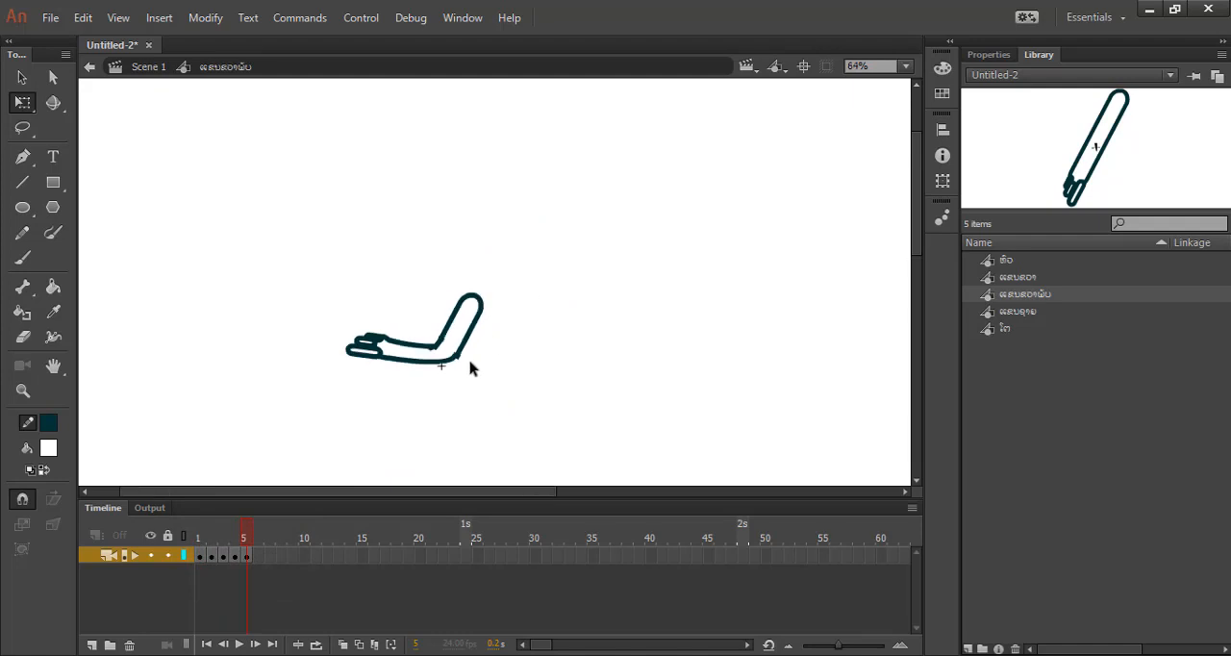
scroll(553, 231, "down", 2)
scroll(539, 259, "up", 2)
scroll(385, 406, "up", 4)
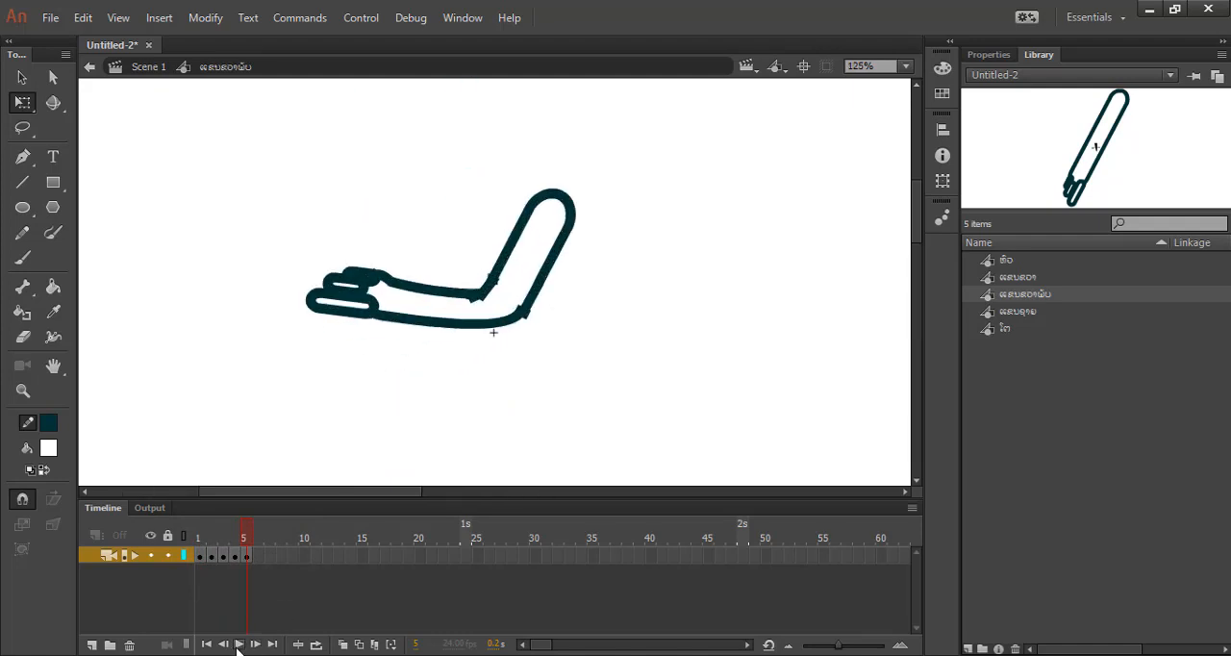
mouse_move(240, 535)
left_mouse_down()
mouse_move(183, 537)
mouse_move(268, 545)
mouse_move(187, 550)
mouse_move(288, 570)
mouse_move(167, 566)
mouse_move(273, 561)
mouse_move(187, 556)
mouse_move(267, 547)
mouse_move(199, 547)
left_mouse_up()
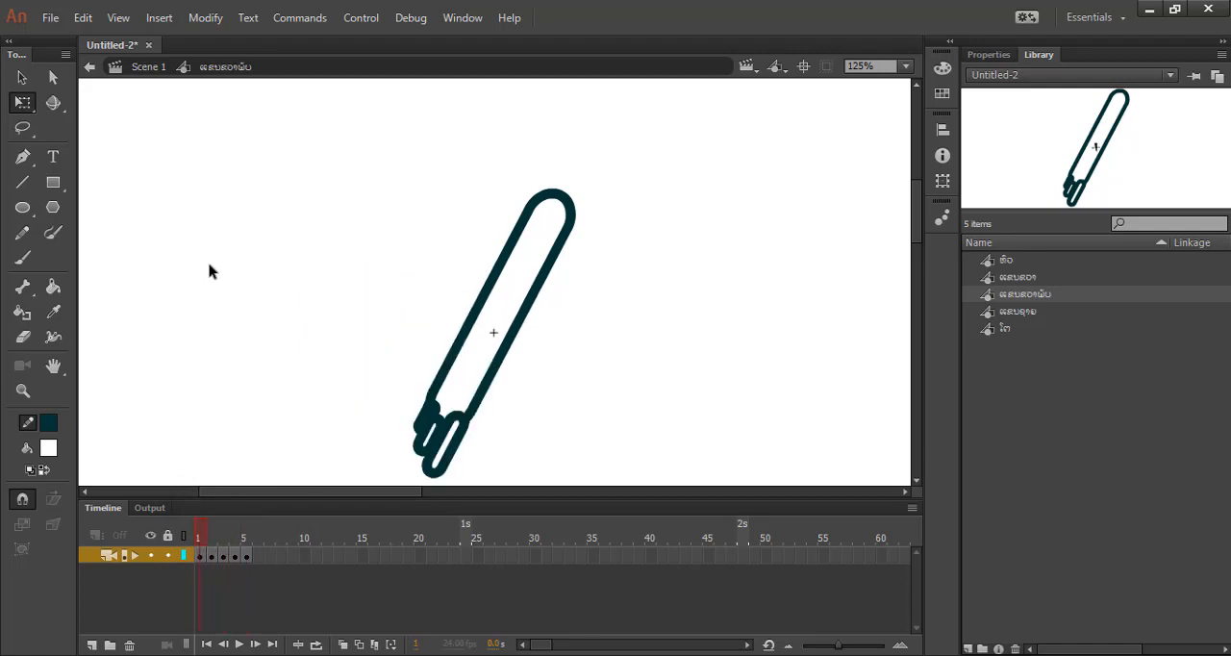
Return to Scene 1 and select the character's bent-arm instance, followed by the body.
left_click(142, 67)
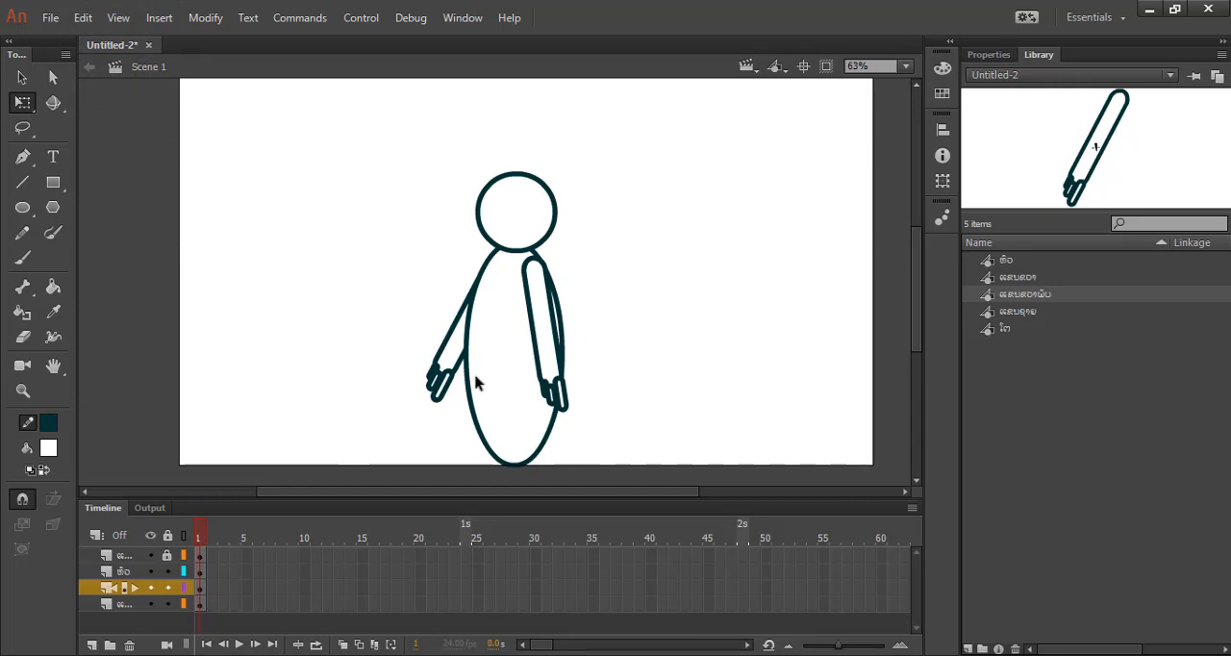
left_click(442, 360)
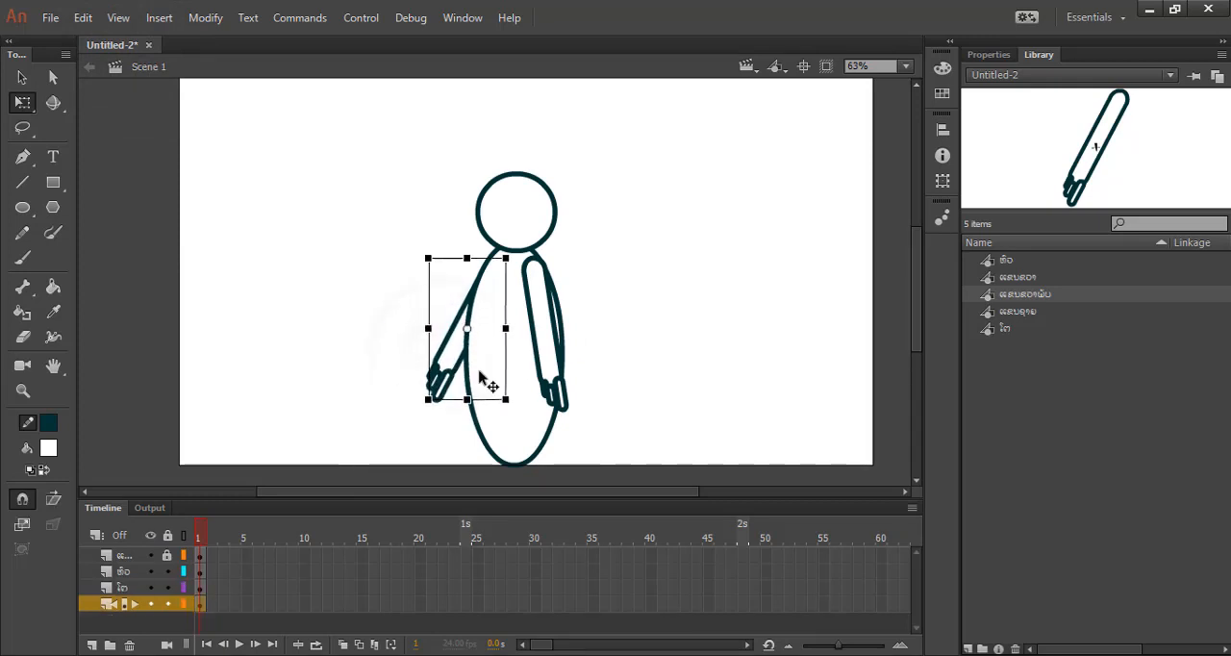
left_click(549, 356)
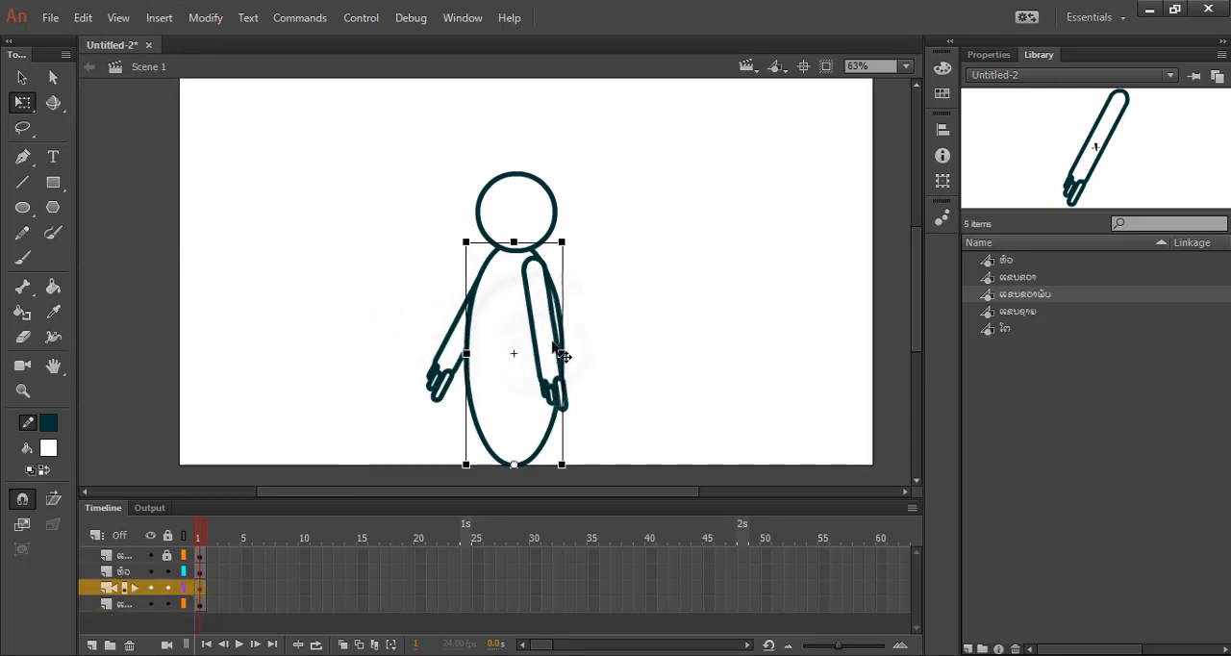
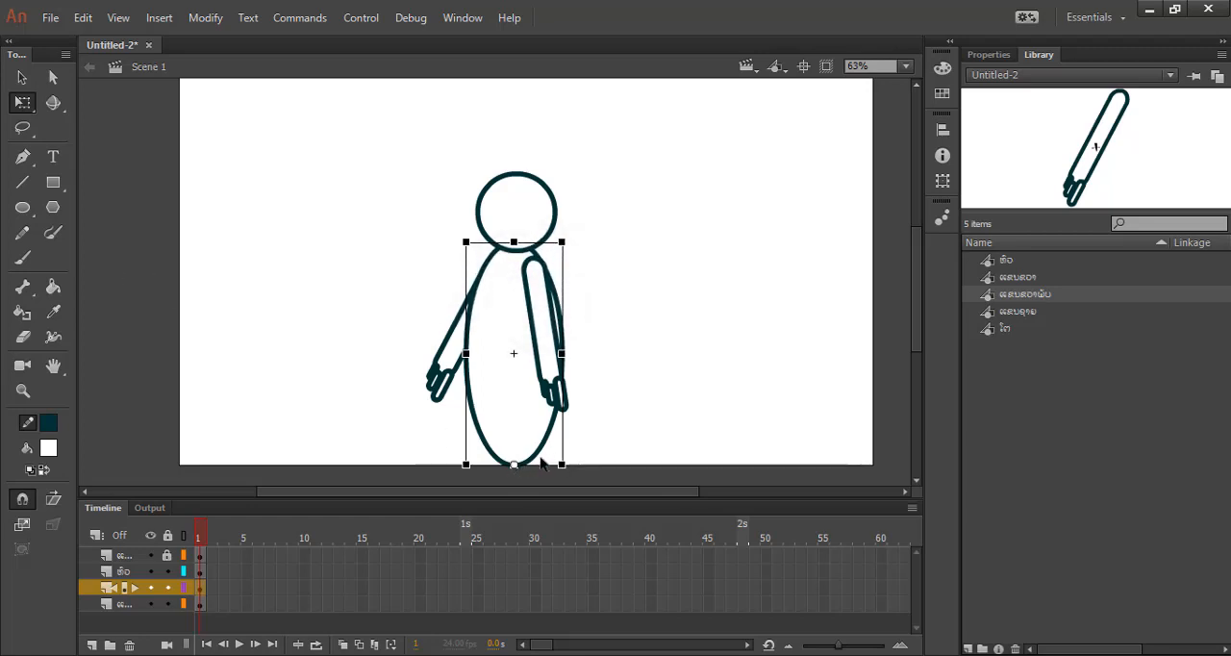
Select the character's head and body in turn, and unlock the front arm's layer.
left_click(543, 195)
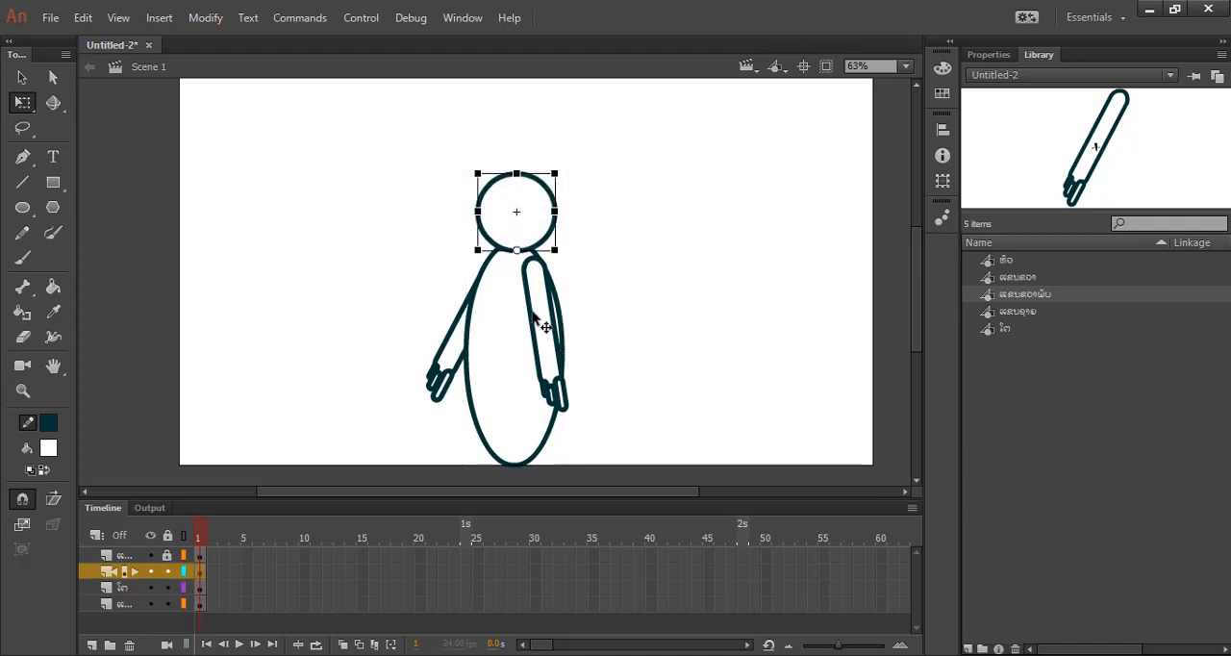
left_click(546, 327)
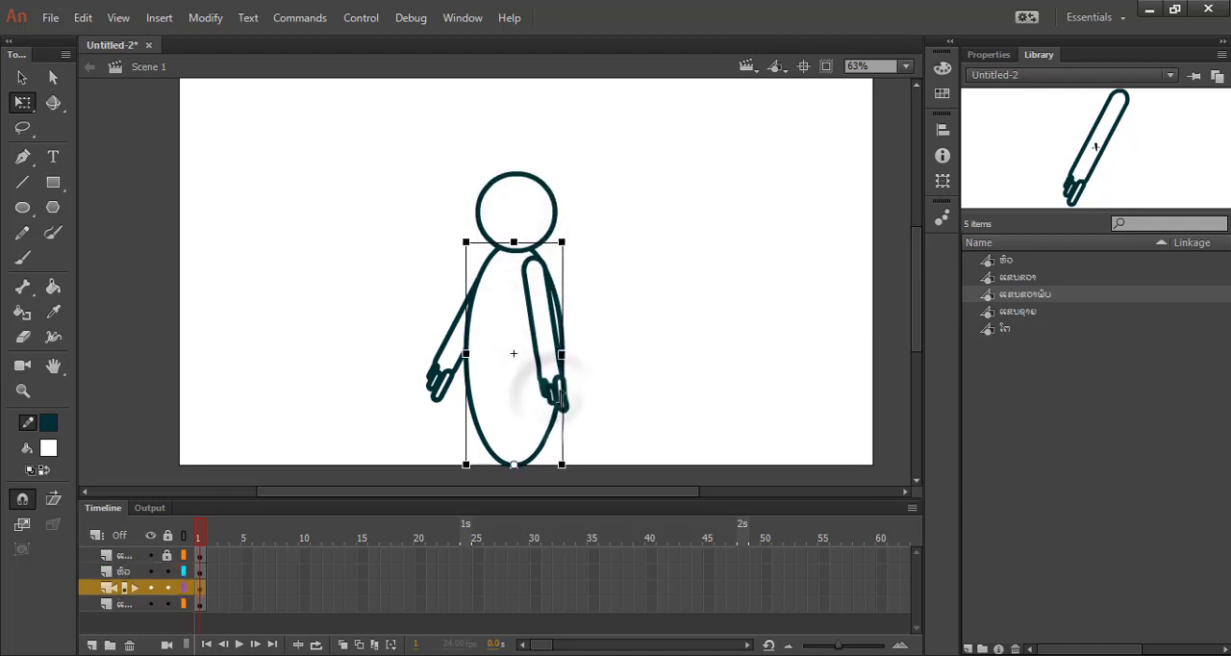
left_click(621, 366)
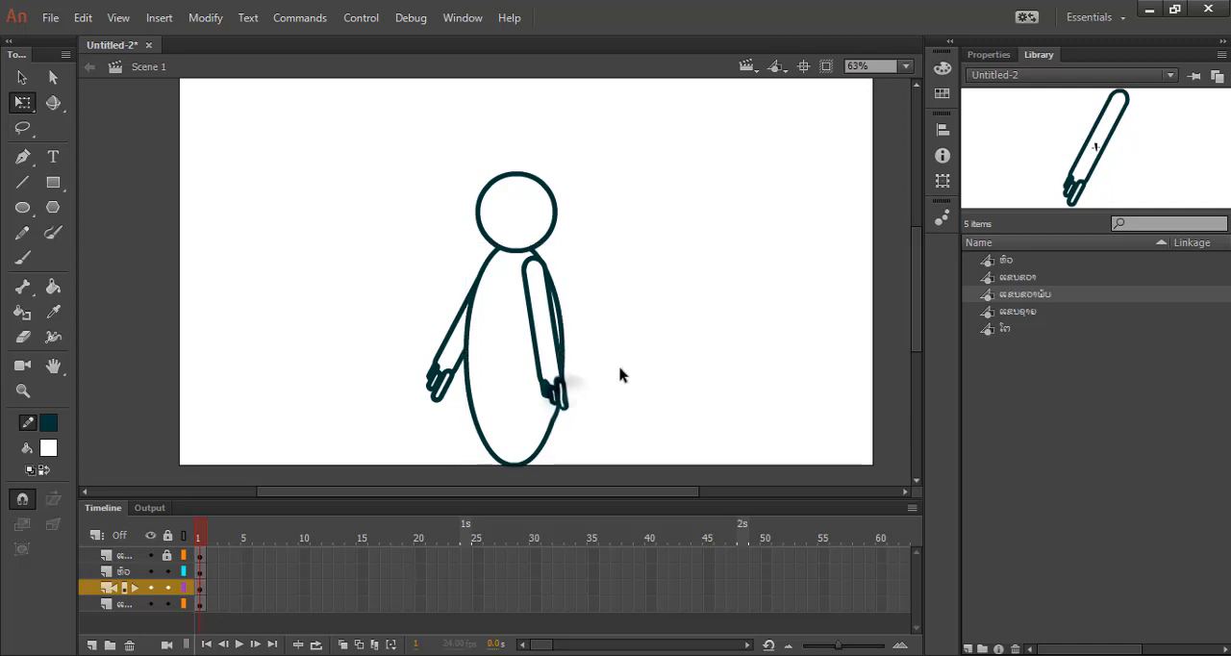
left_click(556, 354)
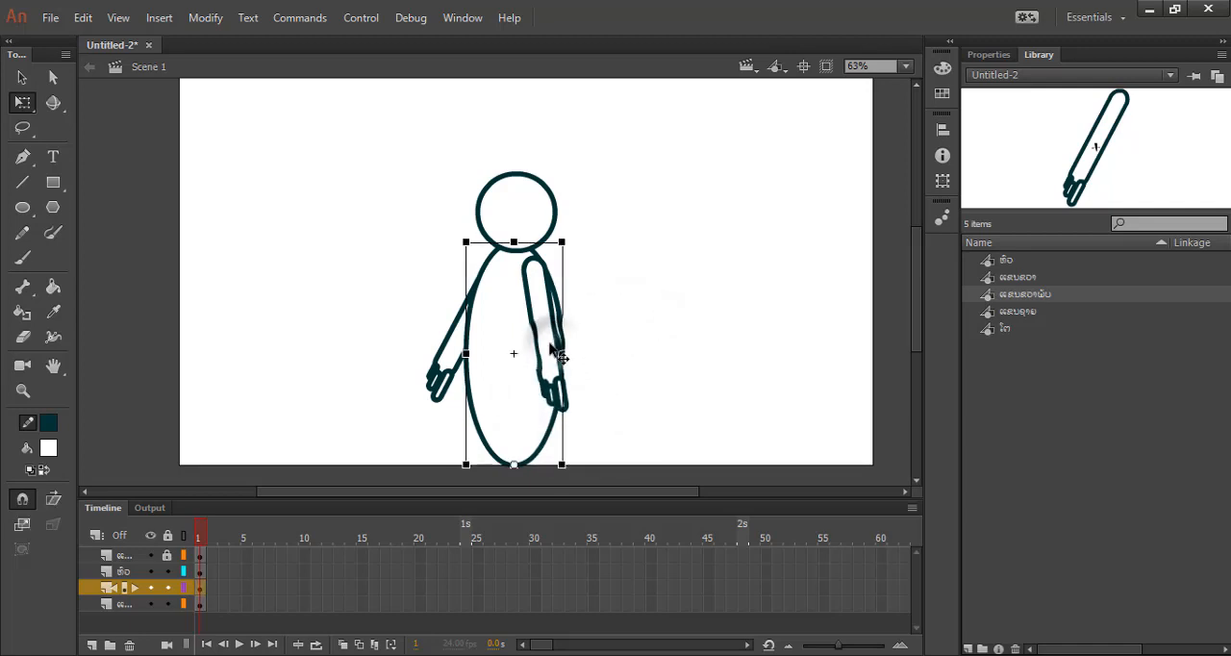
left_click(141, 557)
left_click(167, 557)
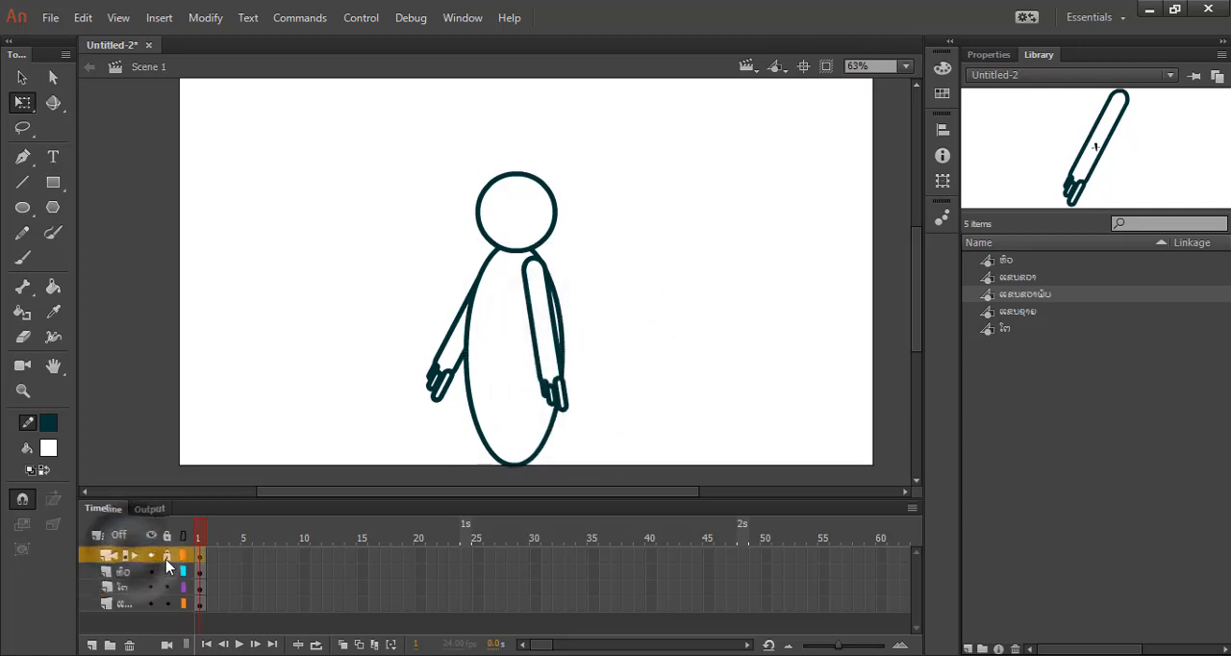
Move the transformation points of both arms to their shoulders.
left_click(562, 407)
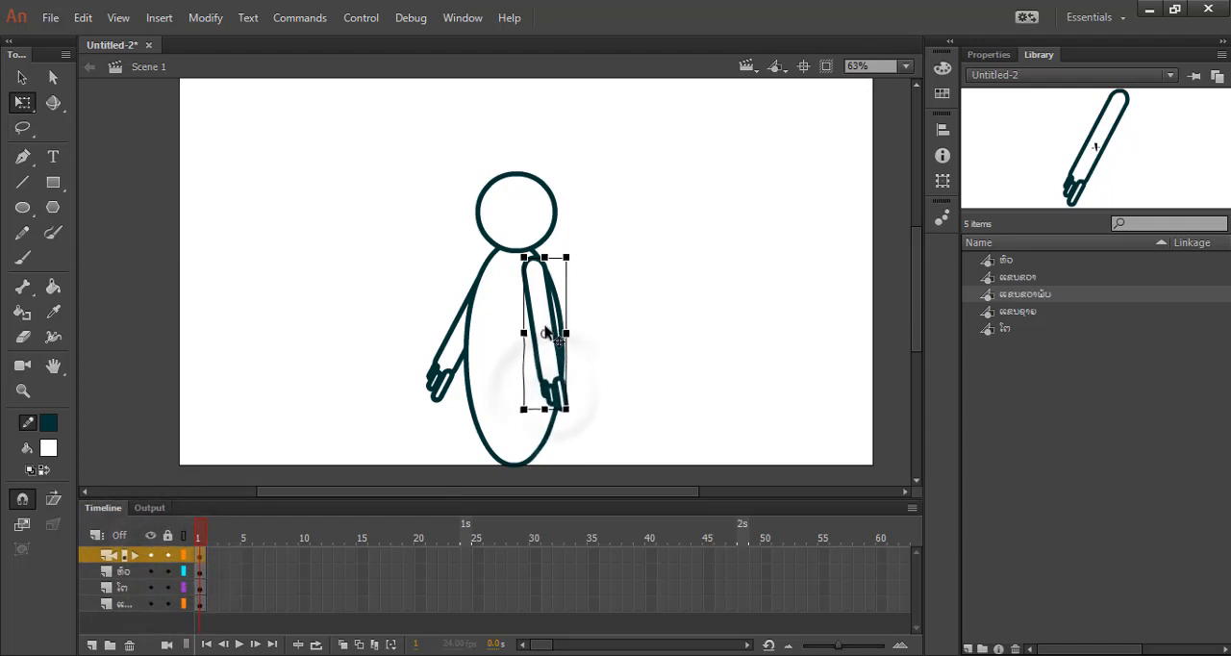
left_click_drag(545, 336, 532, 269)
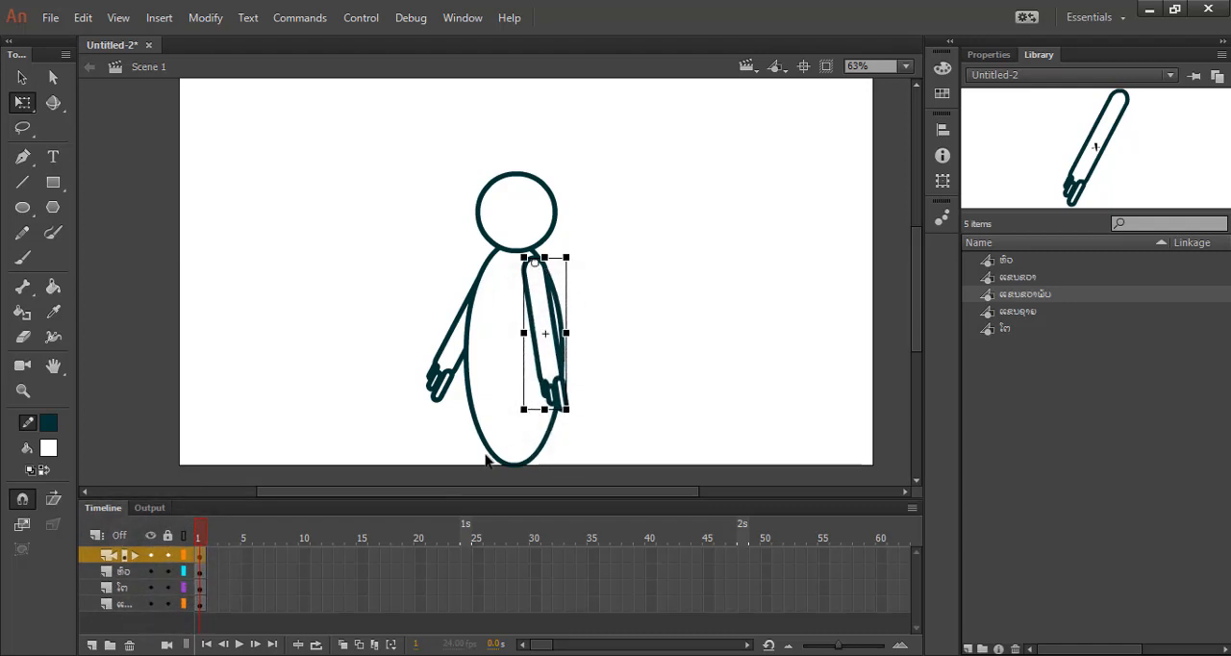
left_click(448, 376)
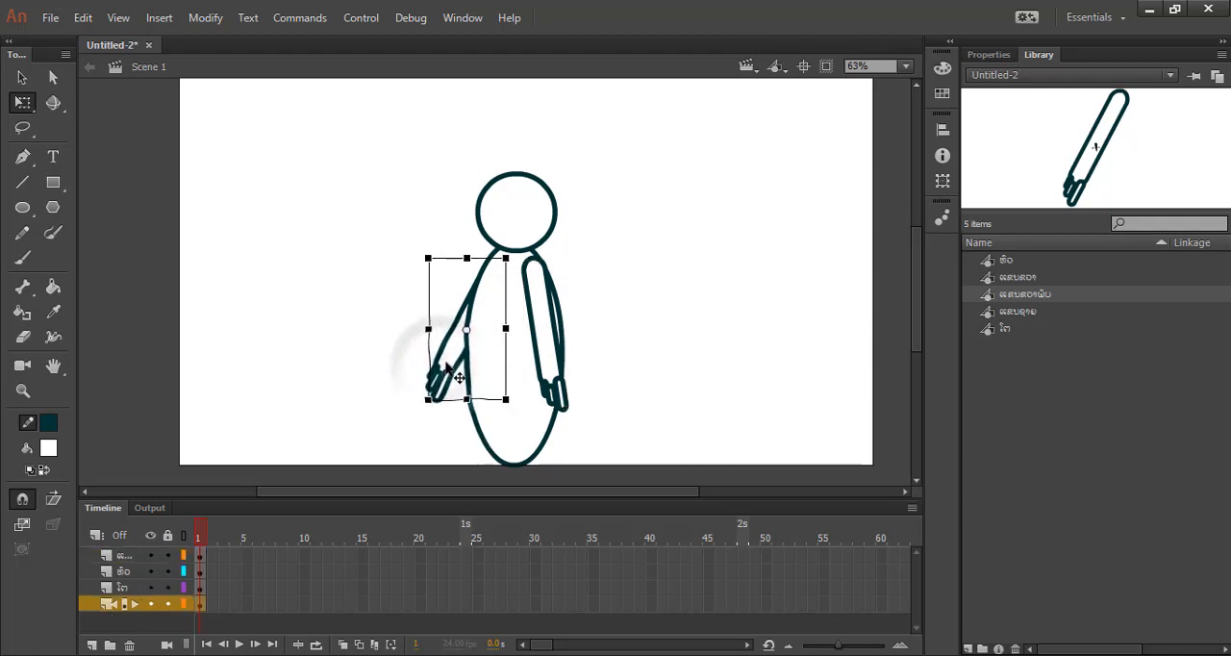
left_click_drag(471, 331, 492, 264)
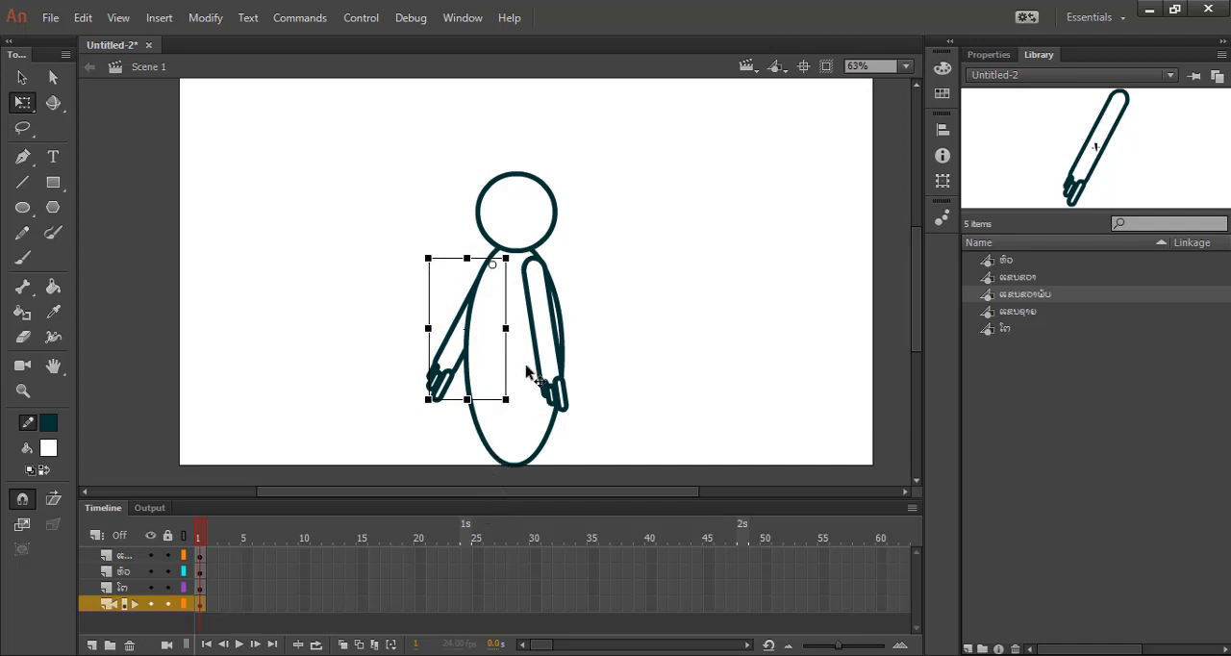
Insert a keyframe at frame 6 on the rear arm's layer and extend the other three layers to frame 6.
left_click(257, 604)
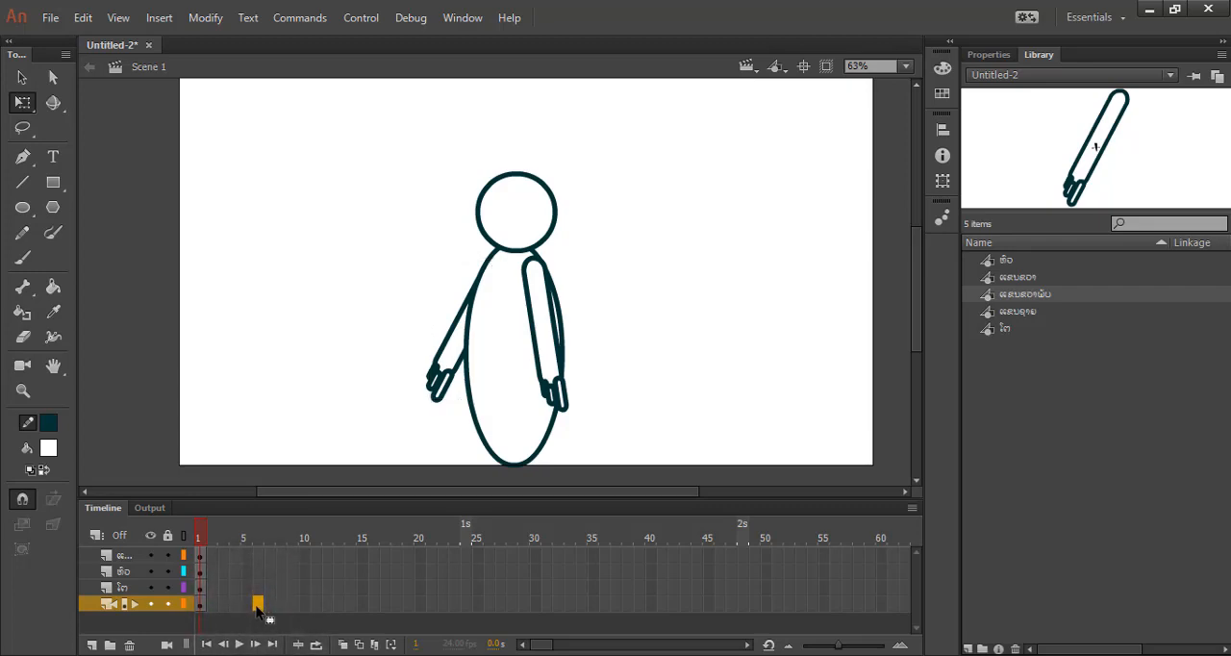
right_click(258, 606)
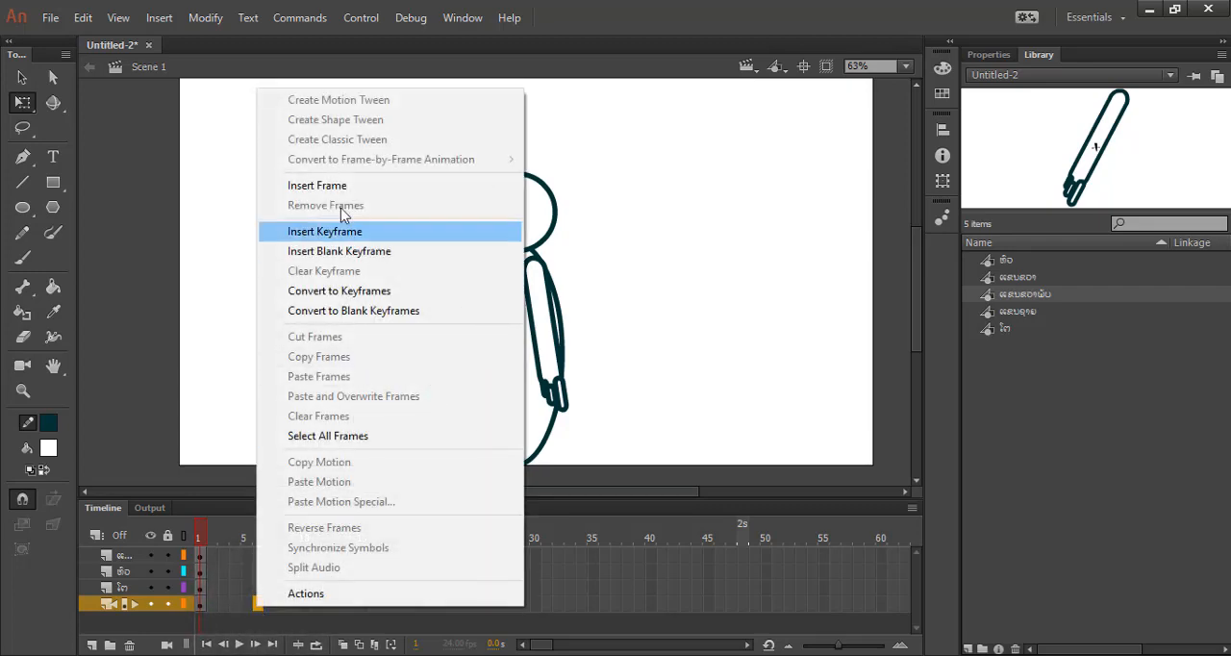
left_click(338, 232)
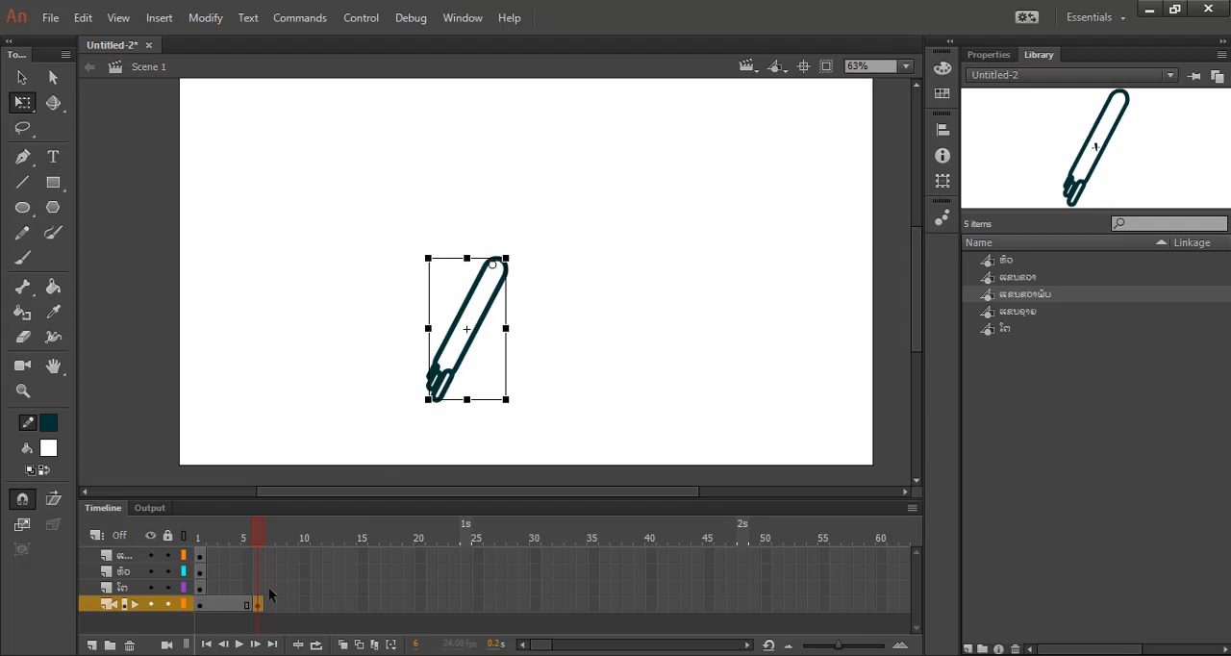
left_click_drag(259, 598, 258, 551)
key("F6")
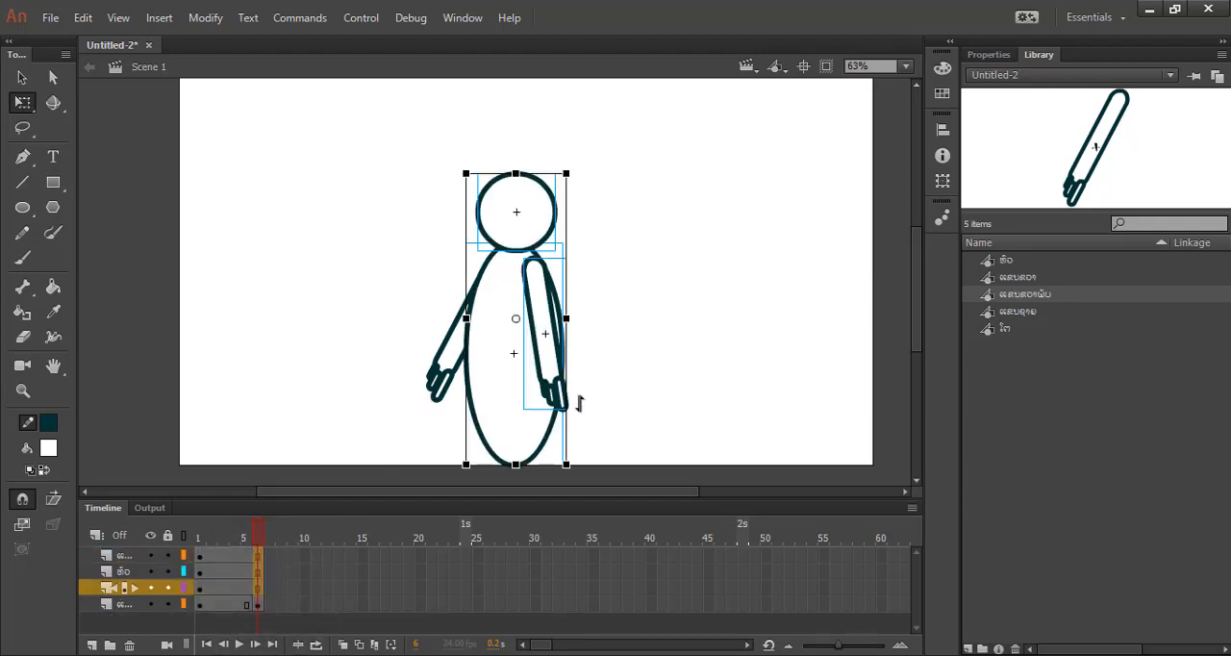
Raise the rear arm at frame 6 to nearly horizontal around the shoulder, and add a classic tween between frames 1 and 6.
left_click(445, 370)
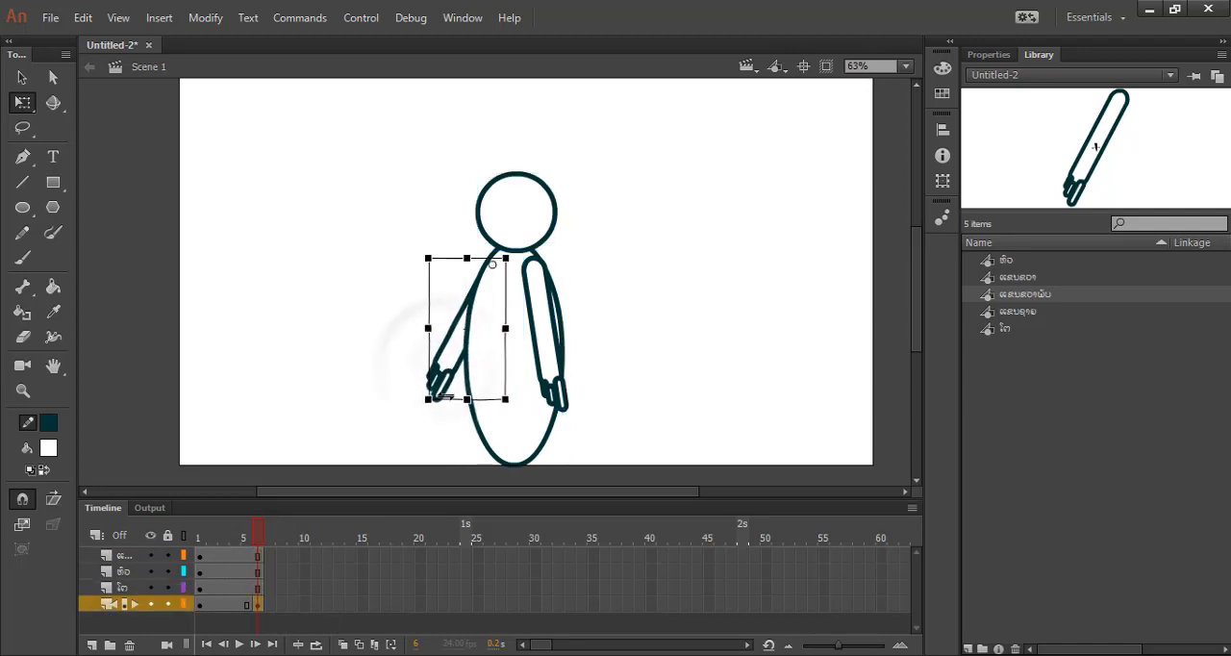
left_click_drag(427, 409, 334, 324)
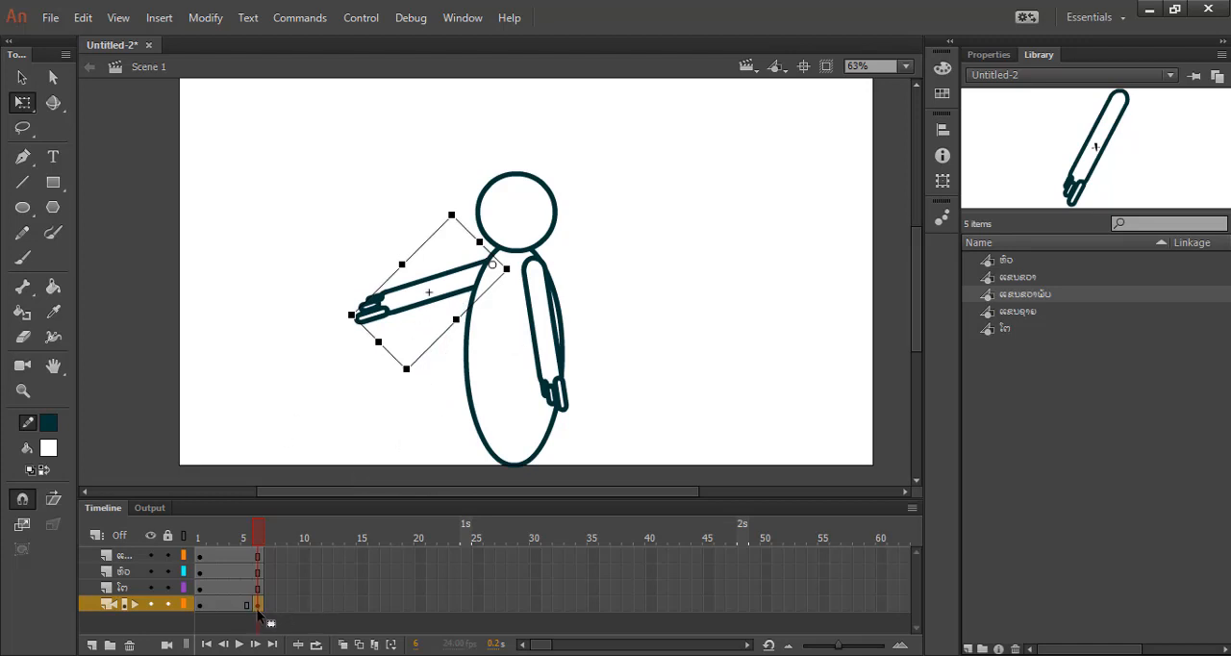
left_click(226, 608)
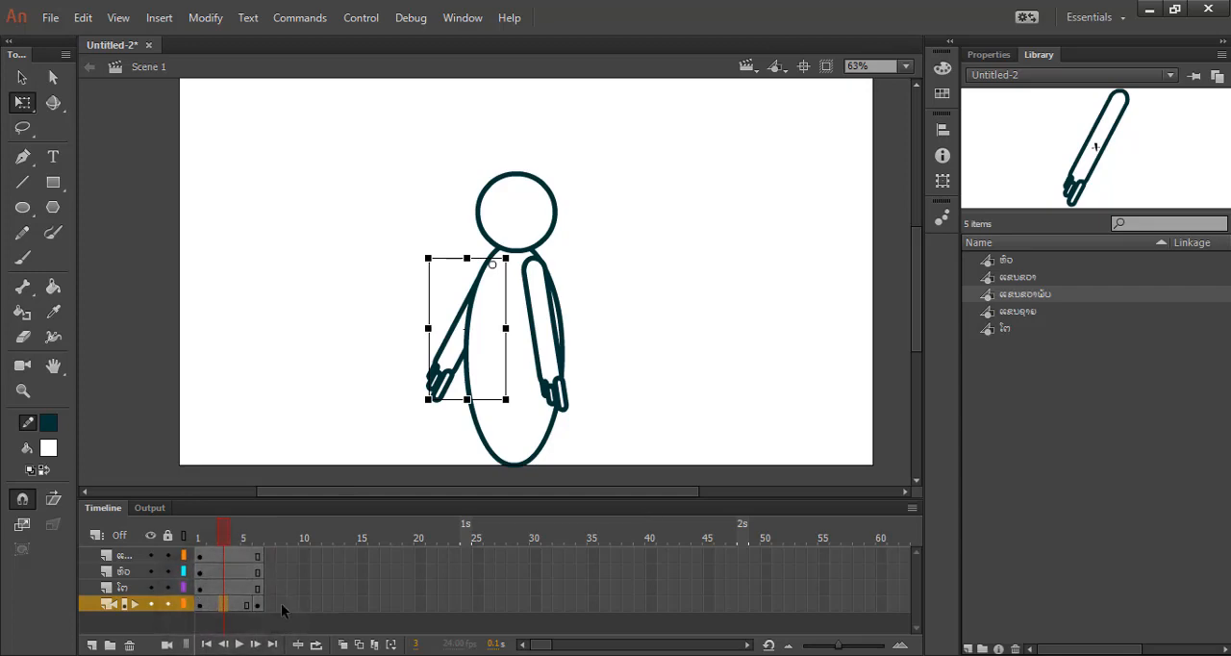
right_click(223, 610)
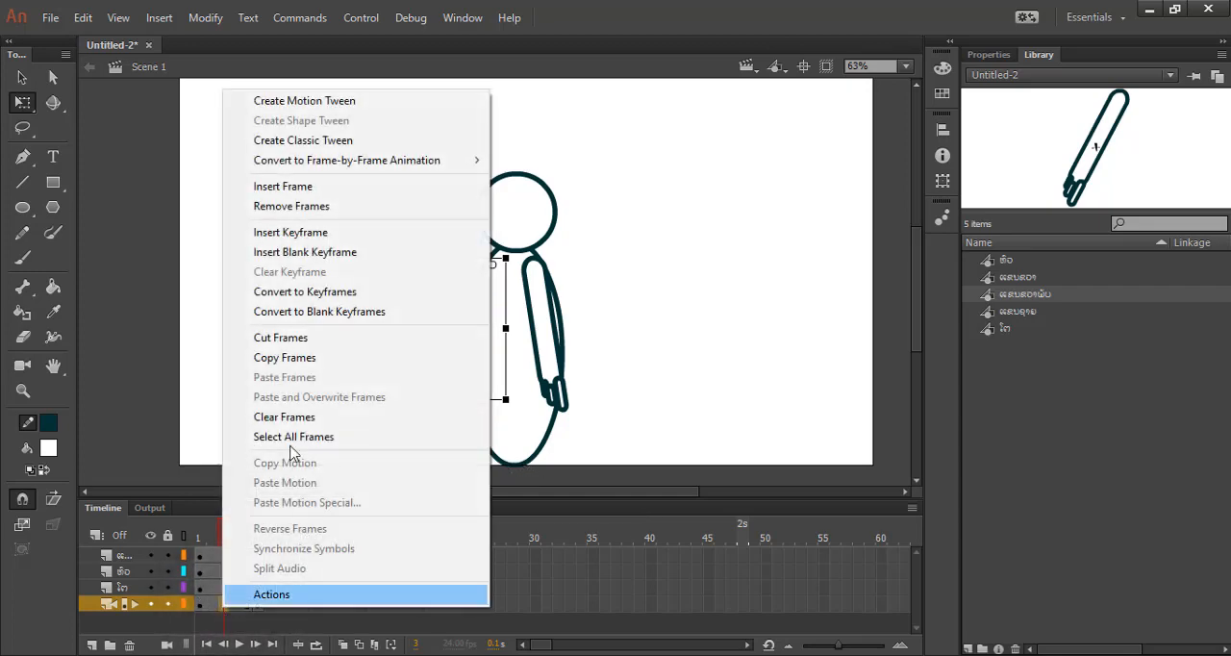
left_click(333, 146)
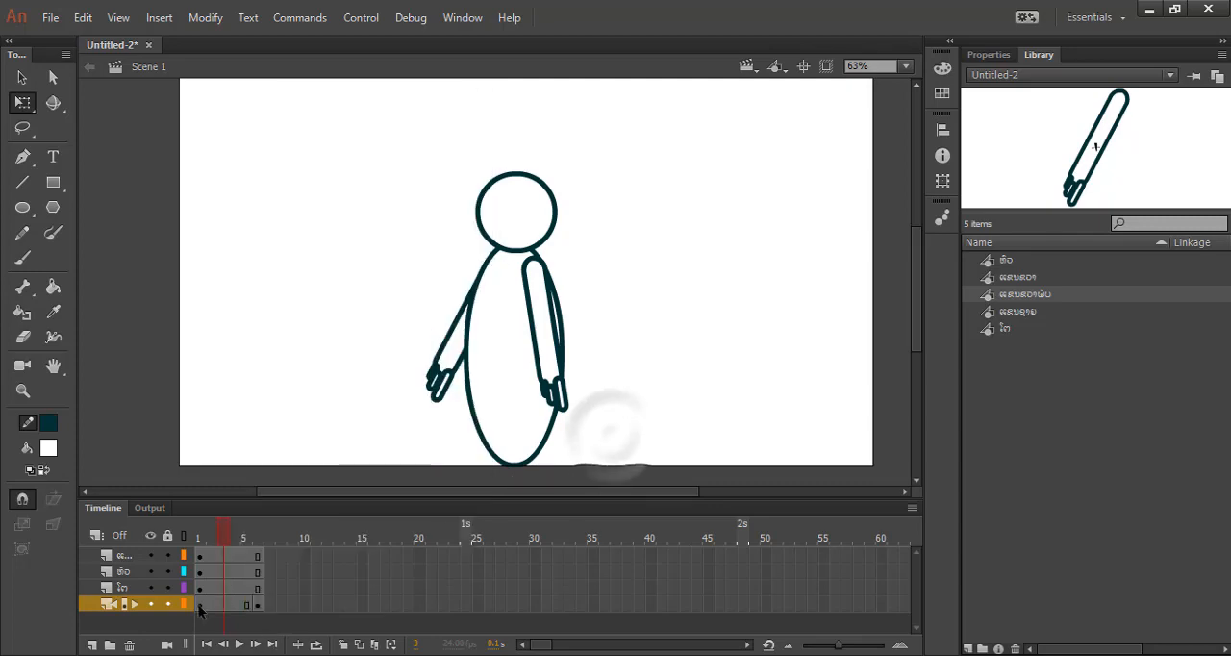
left_click(220, 610)
right_click(222, 610)
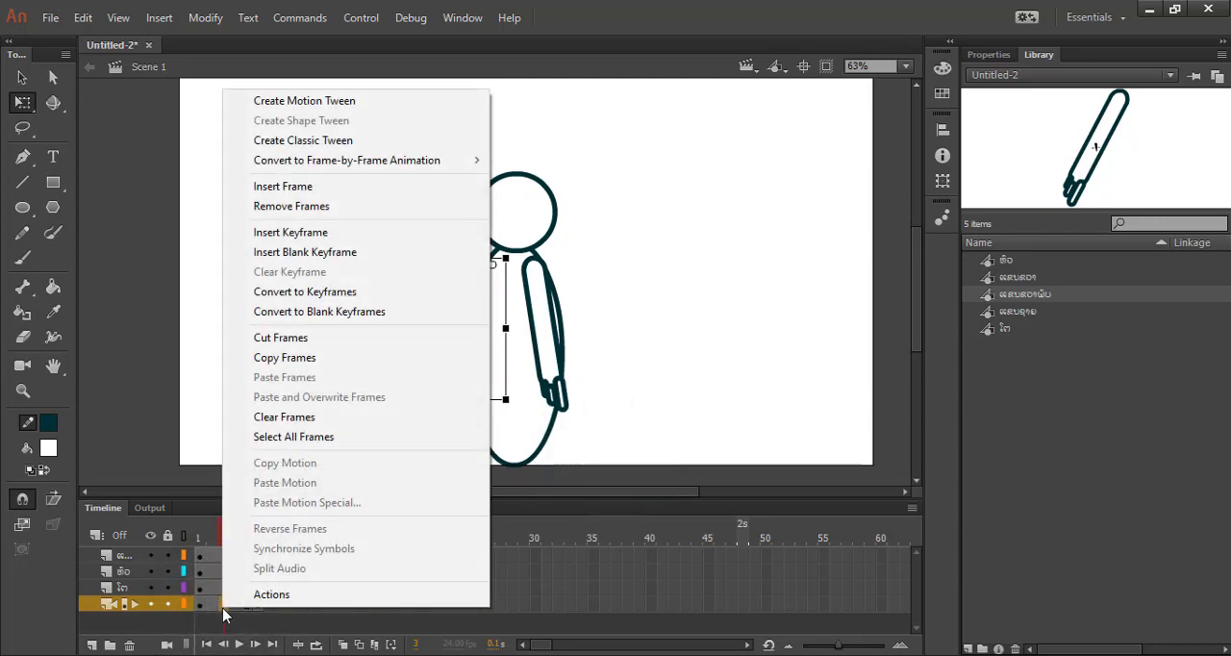
left_click(302, 141)
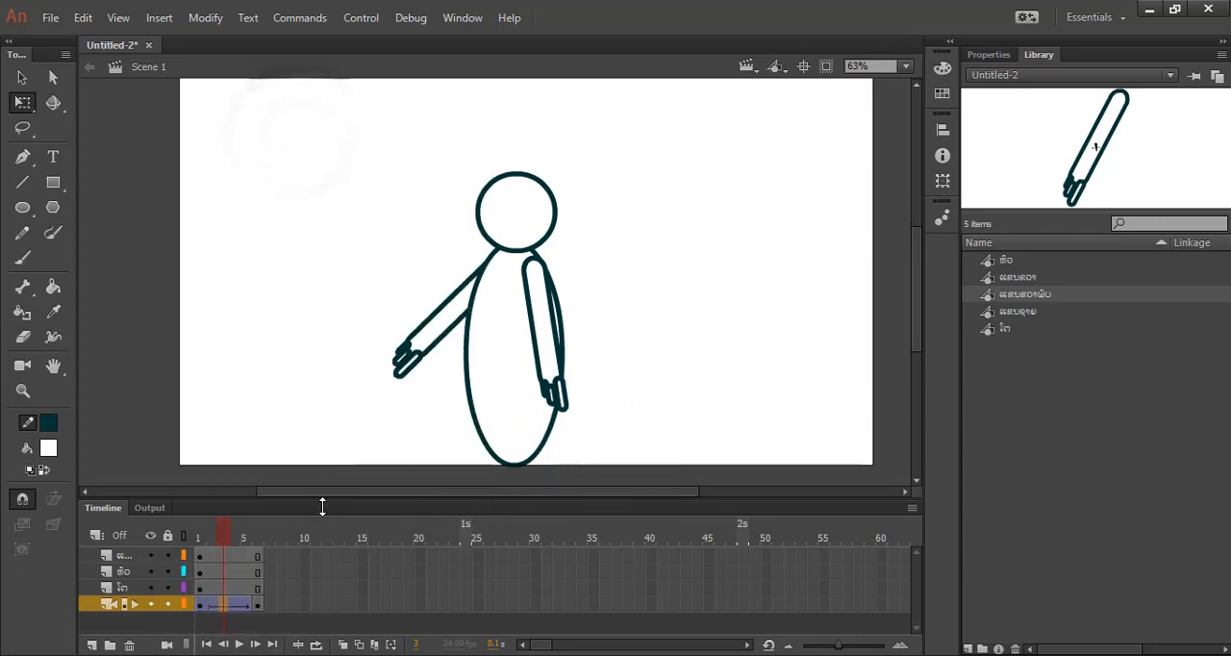
left_click_drag(226, 537, 265, 555)
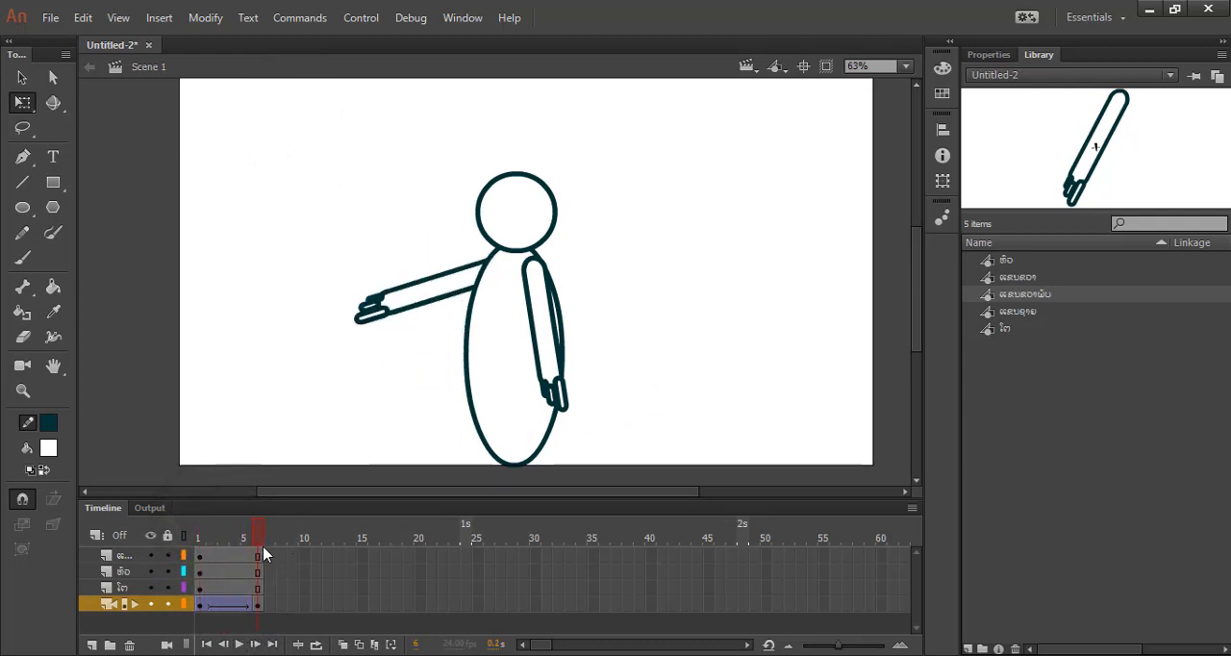
Insert a keyframe at frame 7 on the rear arm's layer and extend the other three layers to frame 7.
right_click(270, 605)
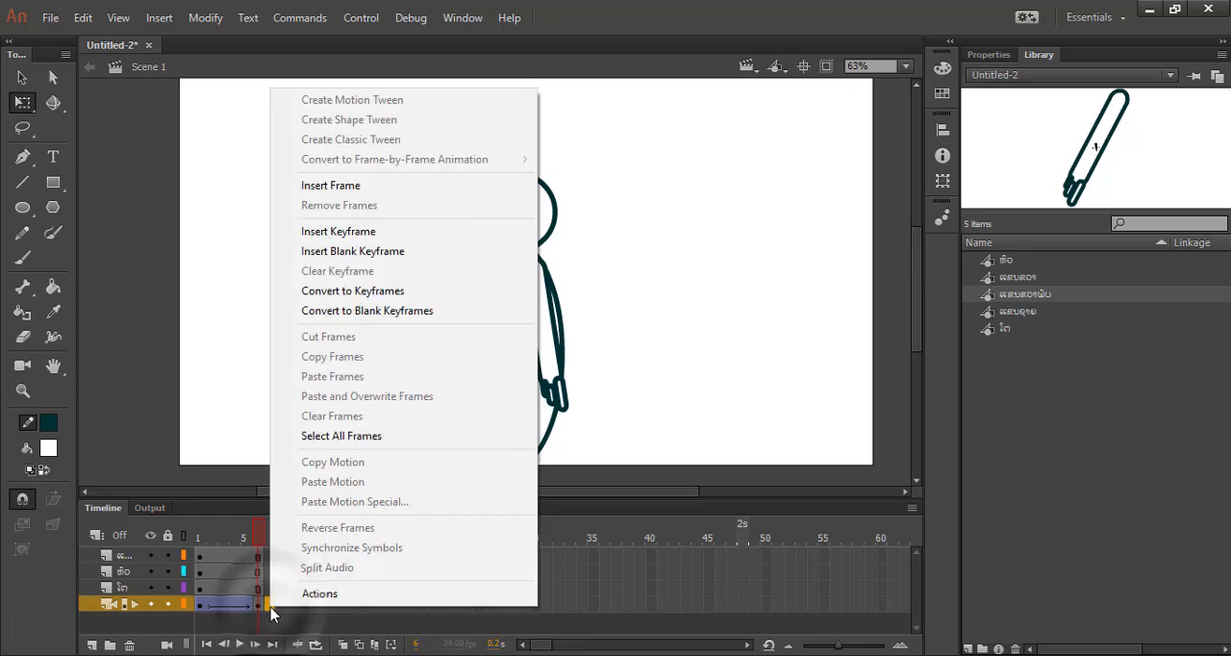
left_click(349, 232)
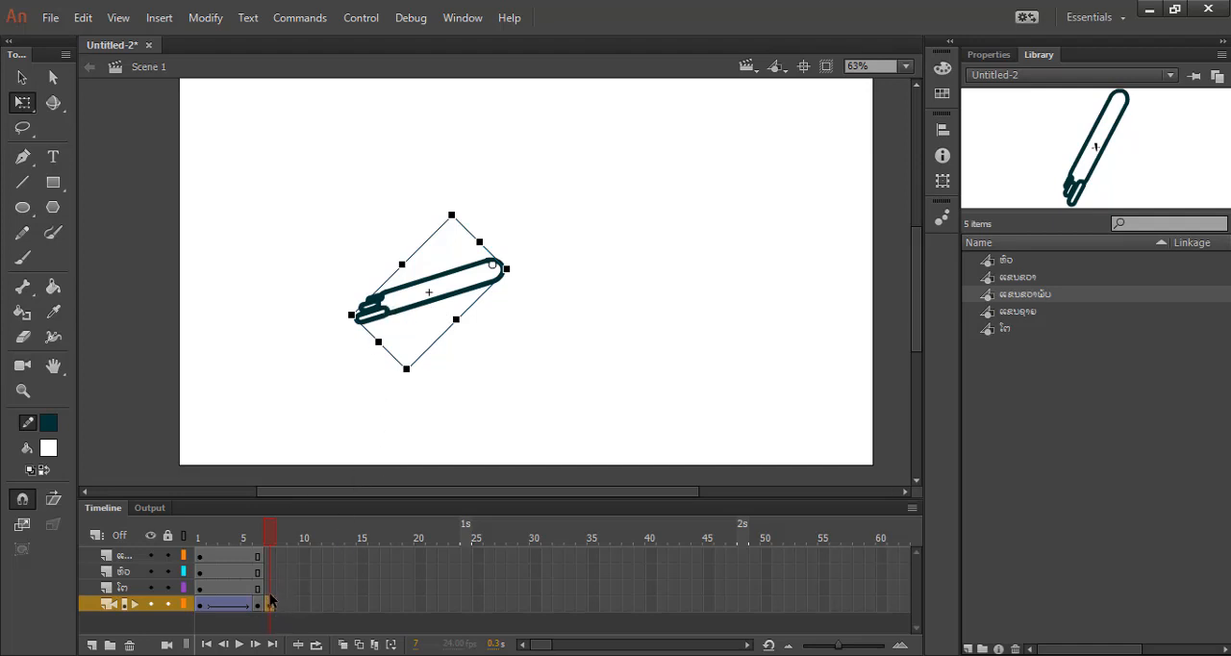
left_click(271, 558)
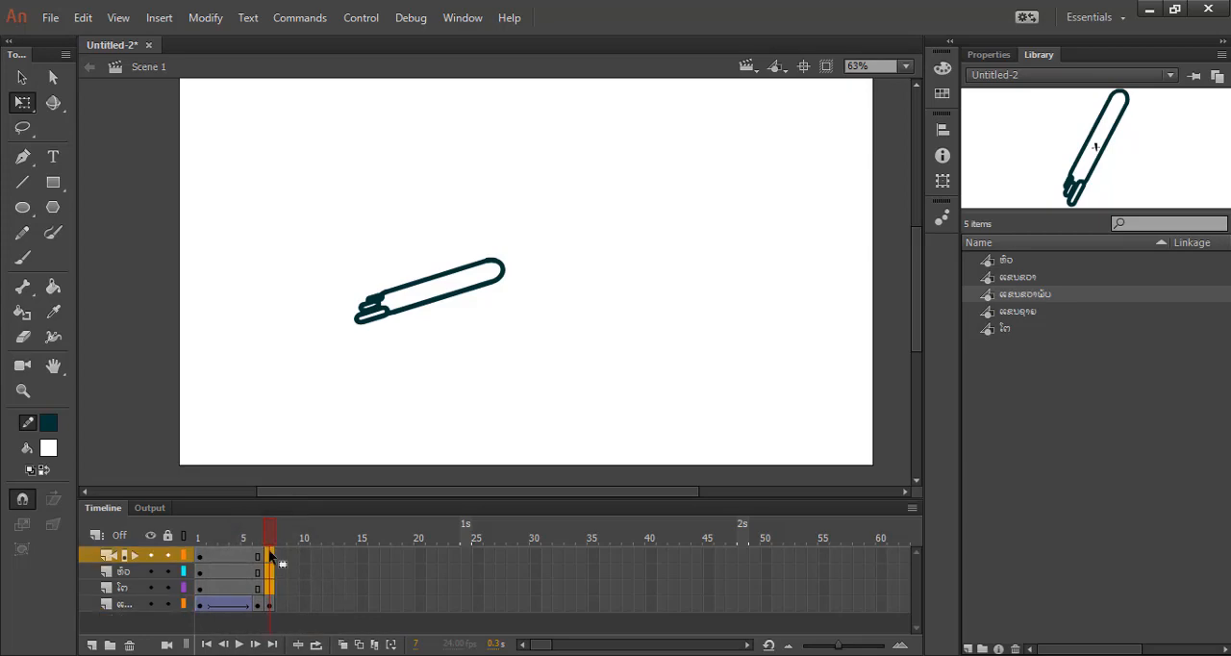
key("F5")
Swap the raised arm at frame 7 for the bending-arm symbol ແຂນຂວາພັບ.
left_click(404, 320)
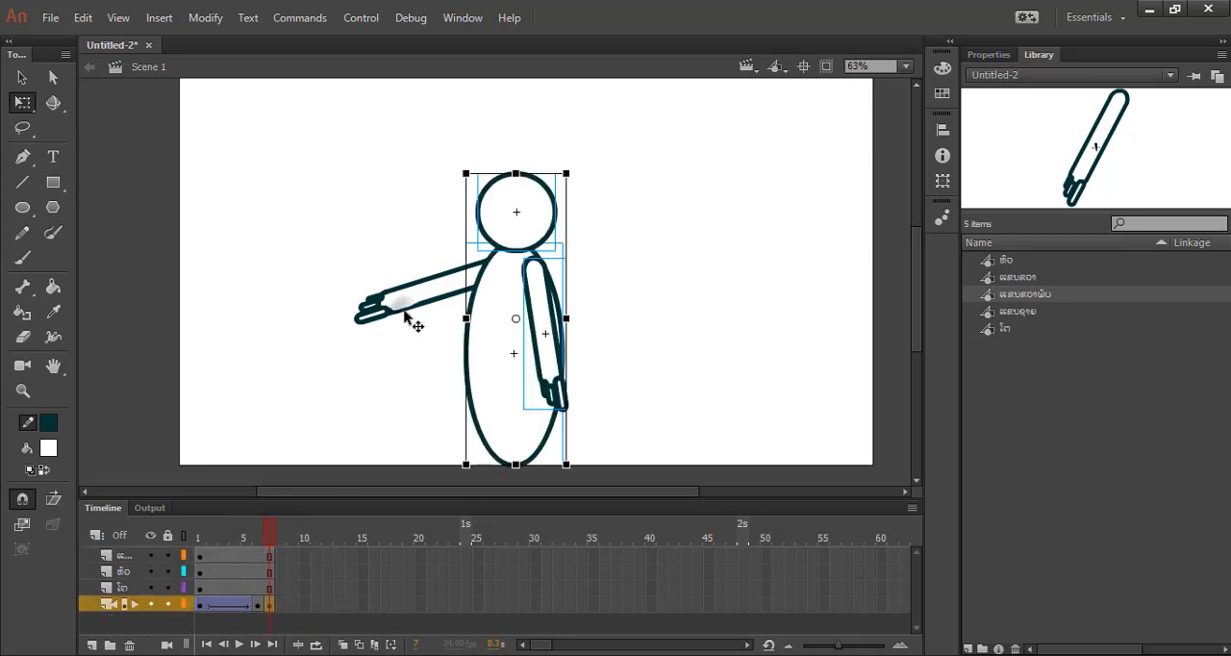
right_click(406, 316)
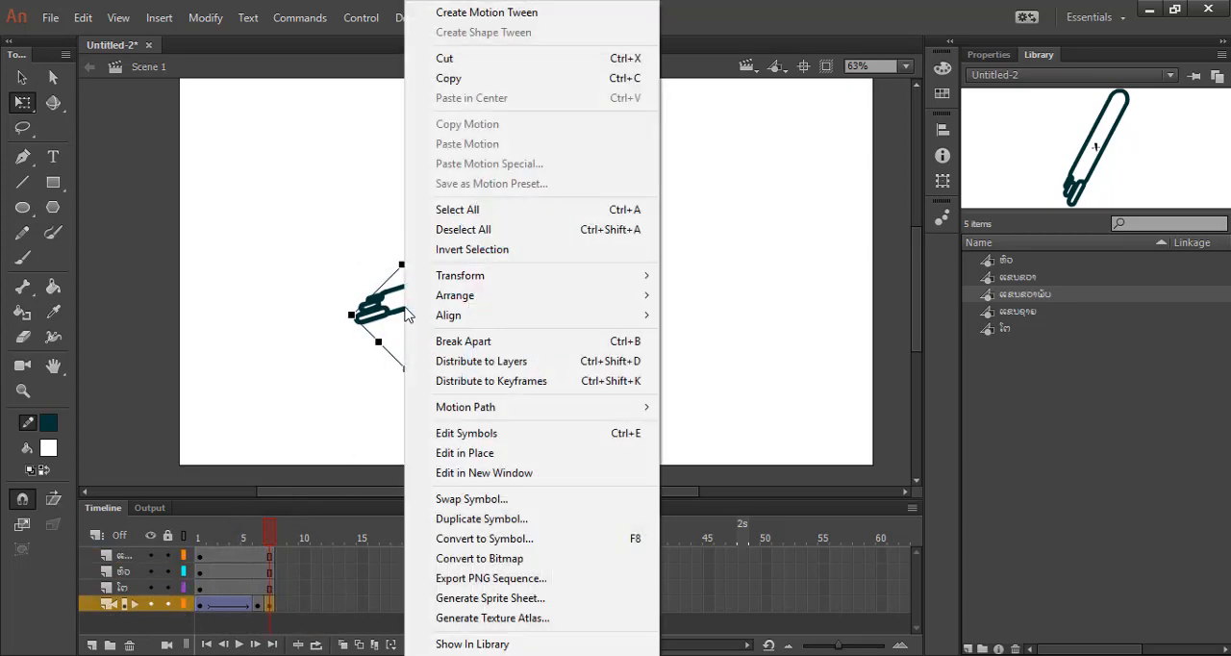
left_click(471, 501)
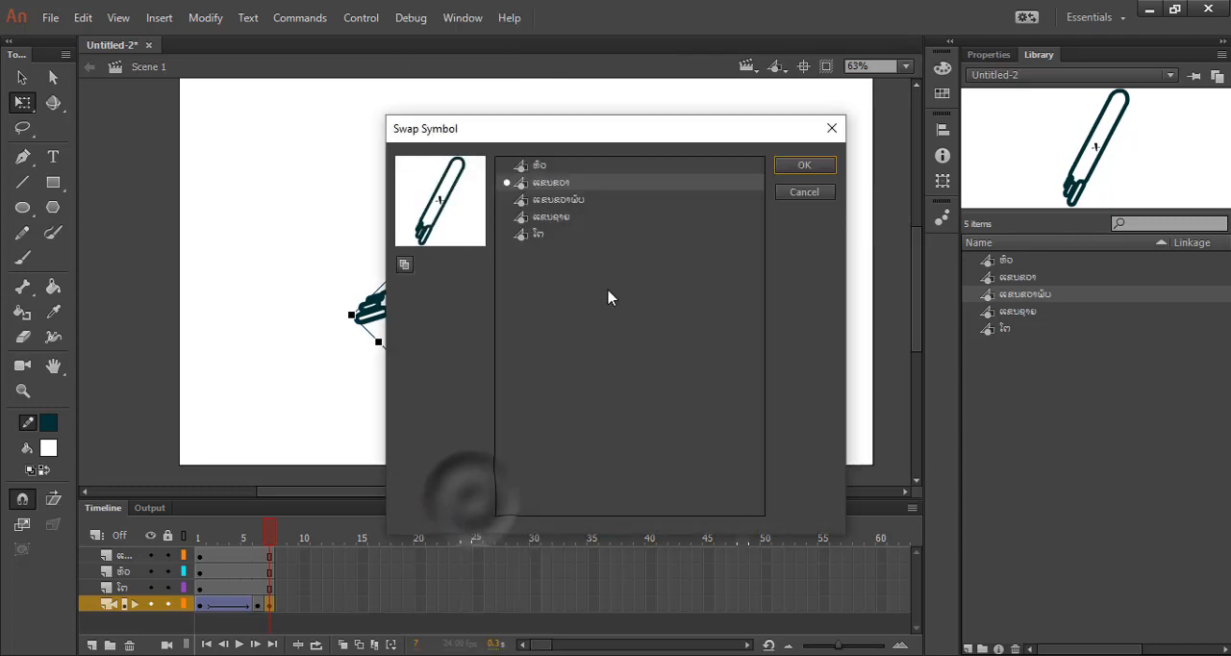
left_click(549, 199)
double_click(549, 200)
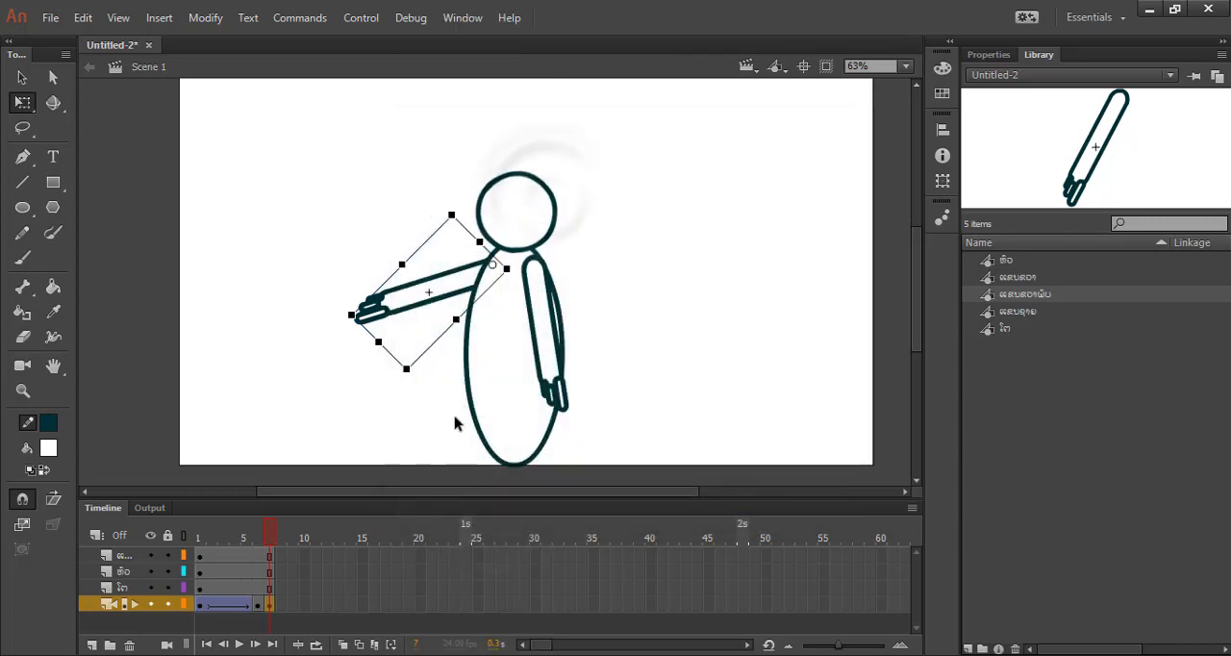
Extend the front arm's layer to frame 12 and insert a keyframe at frame 12 on the rear arm's layer.
left_click(316, 603)
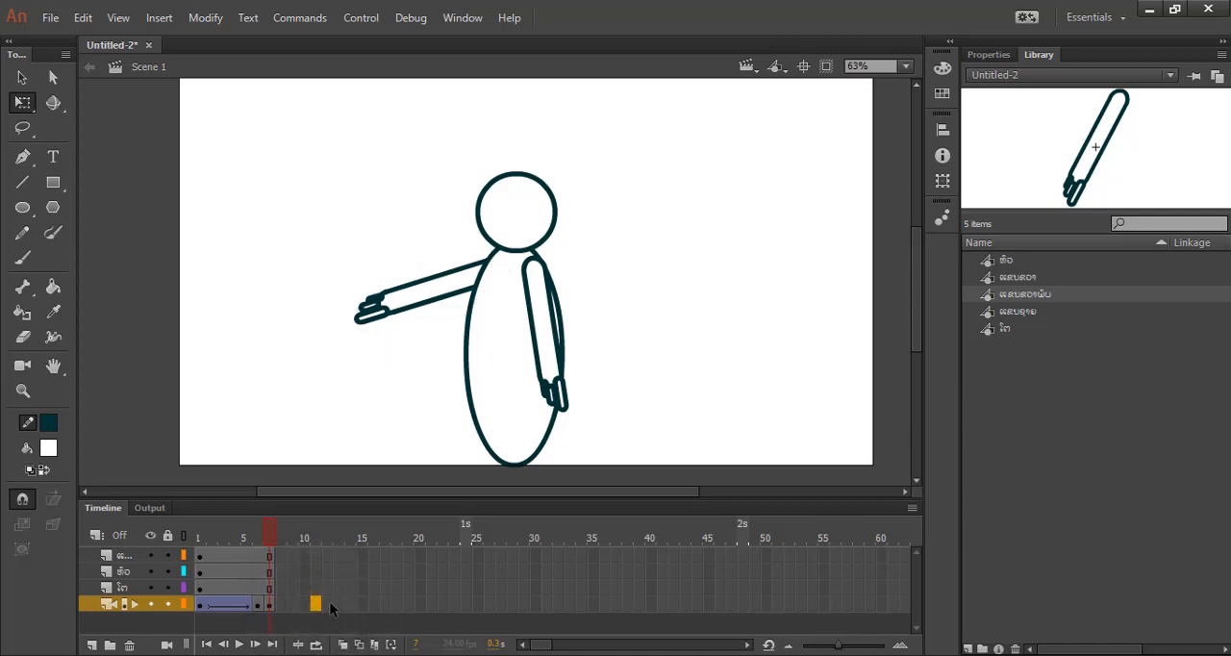
left_click(328, 604)
left_click(332, 555)
key("F6")
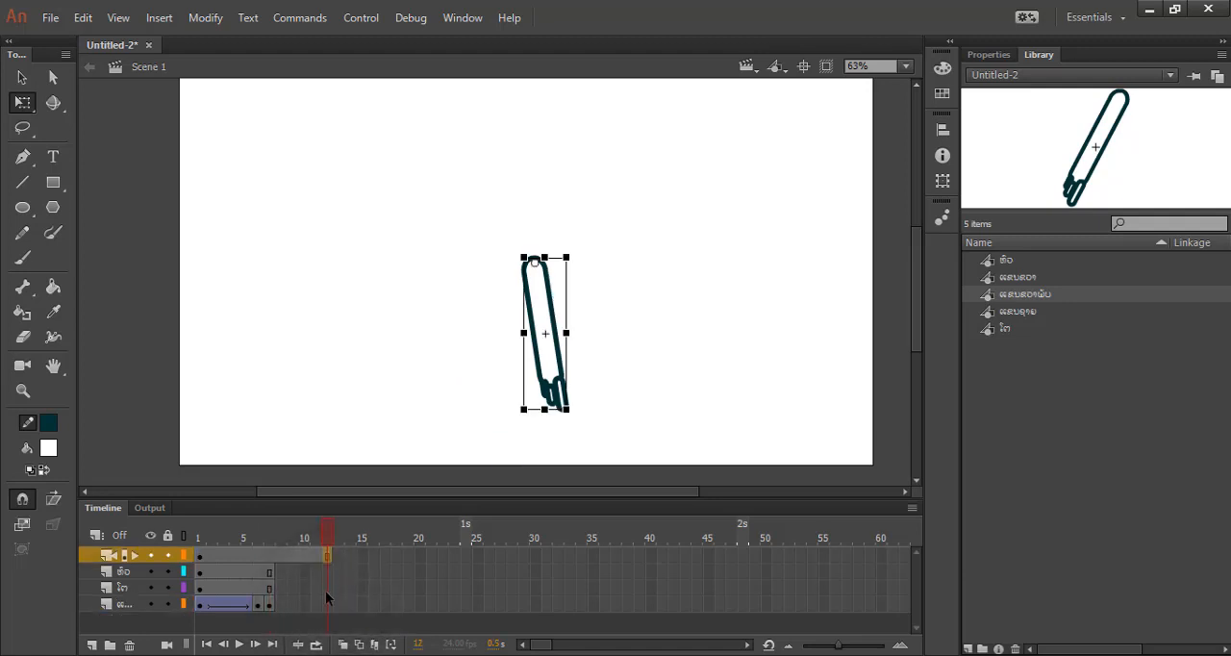
left_click(326, 603)
key("F6")
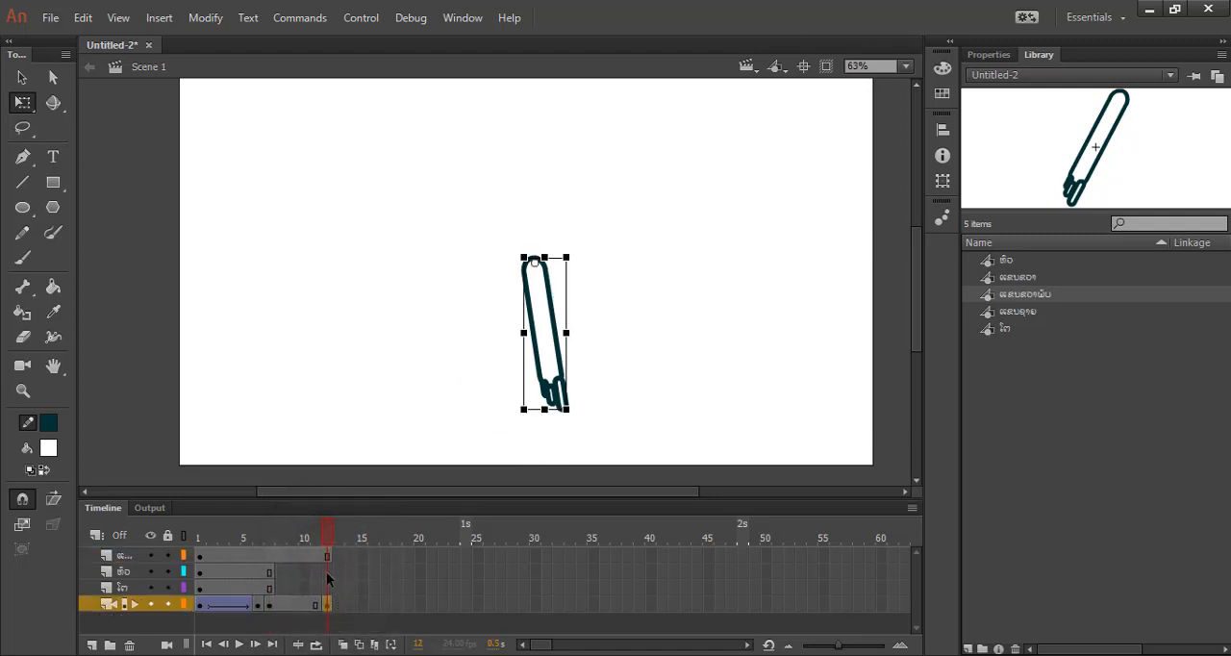
Extend the head and body layers to frame 12 to match the arm layers.
left_click(327, 588)
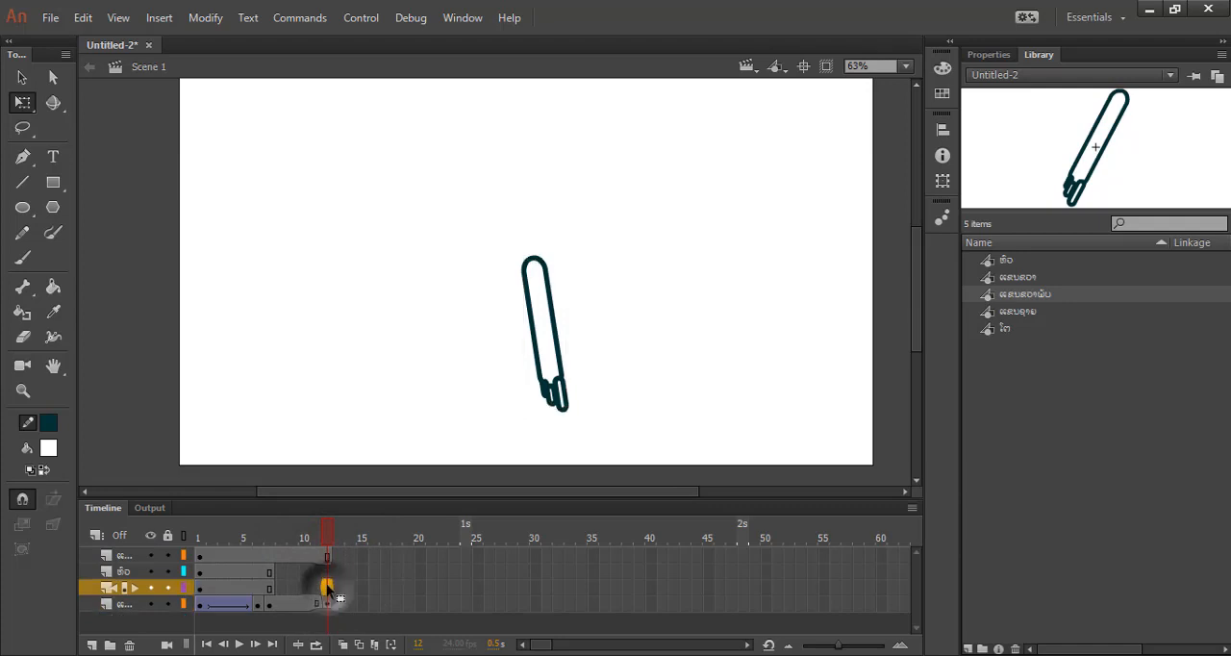
left_click(327, 571)
left_click(327, 557)
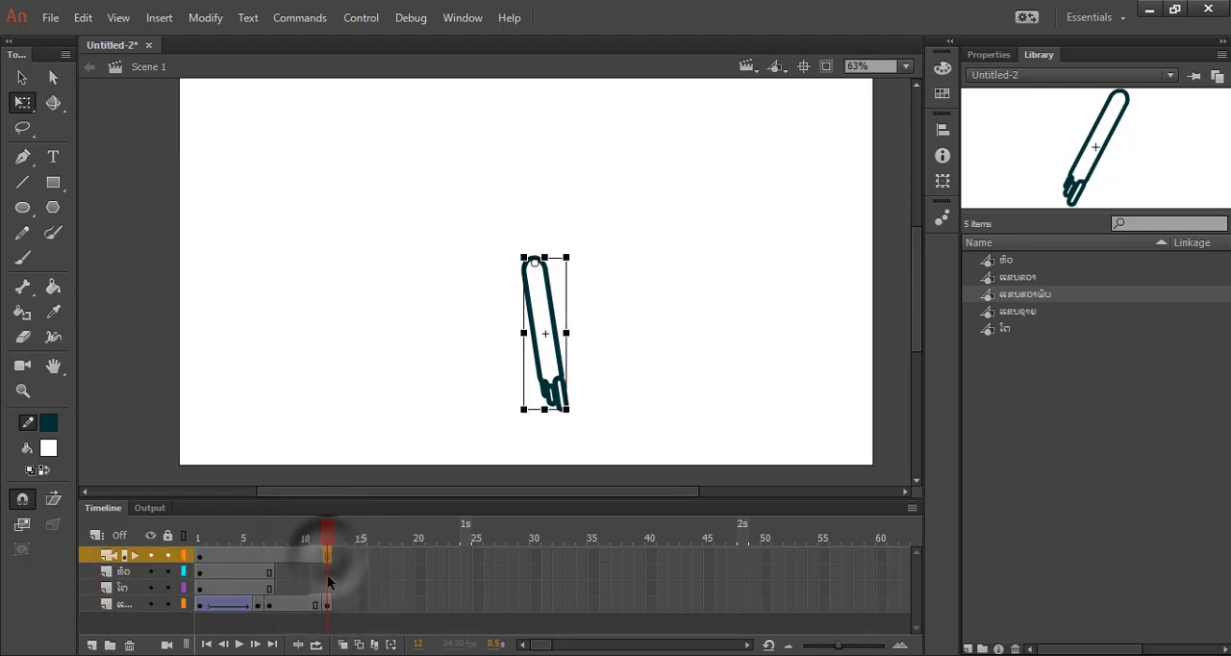
left_click(328, 586, "shift")
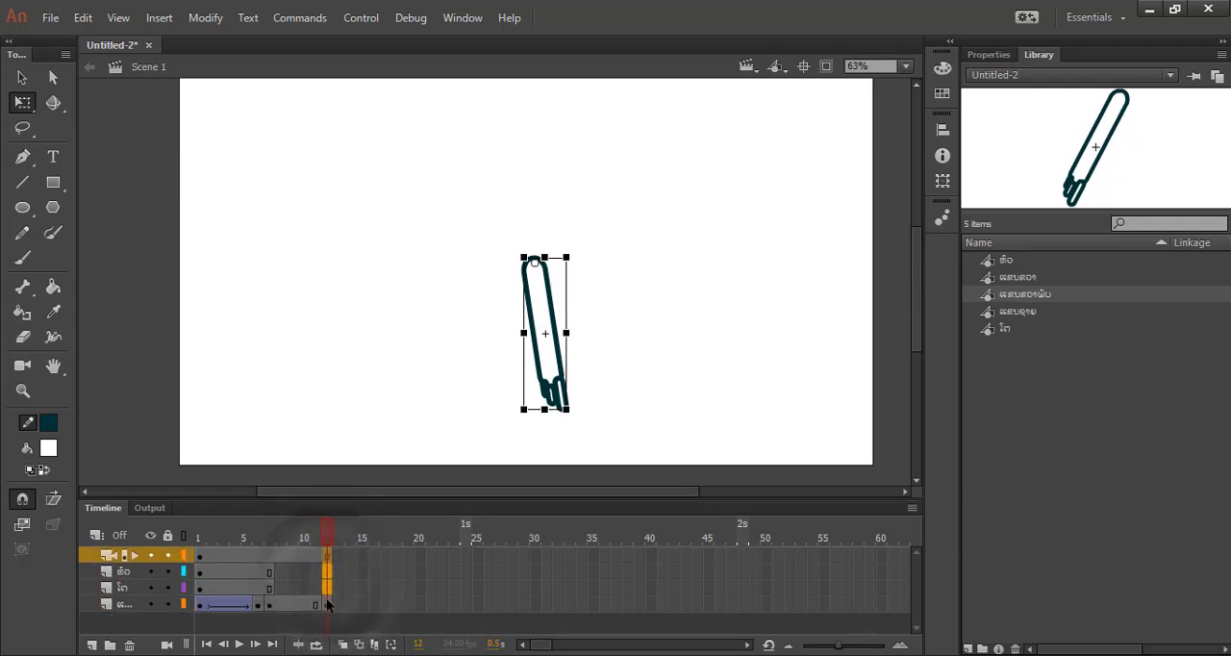
key("F6")
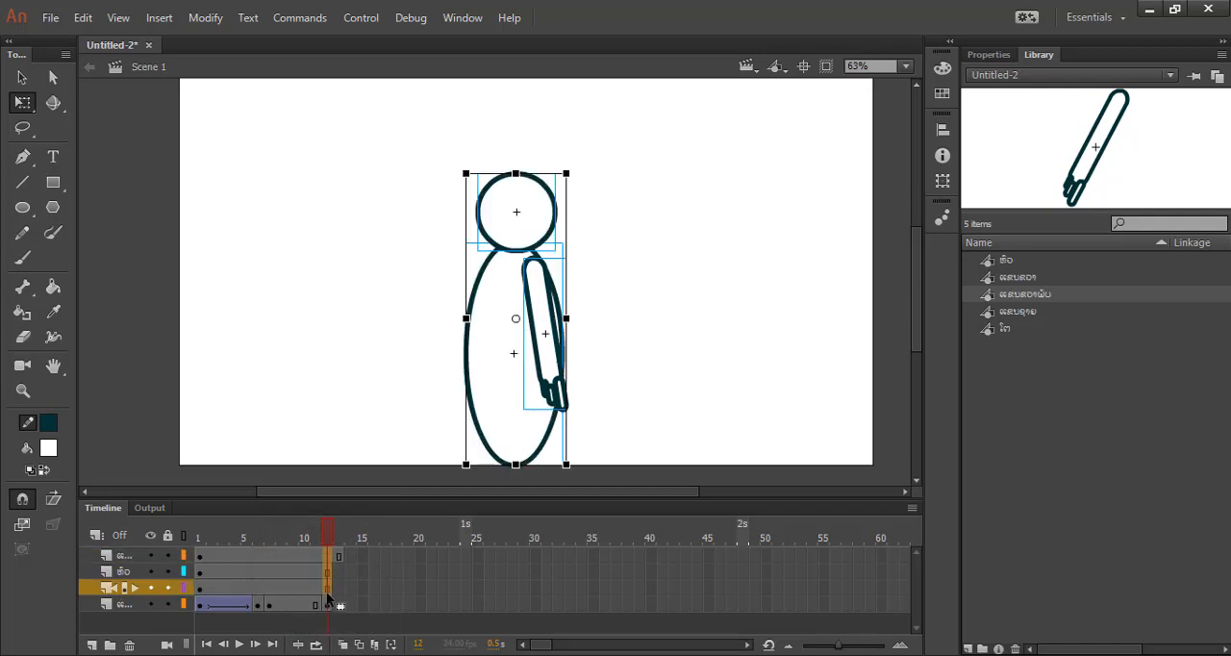
Extend the front arm, head, body and rear arm layers to frame 13.
left_click(338, 556)
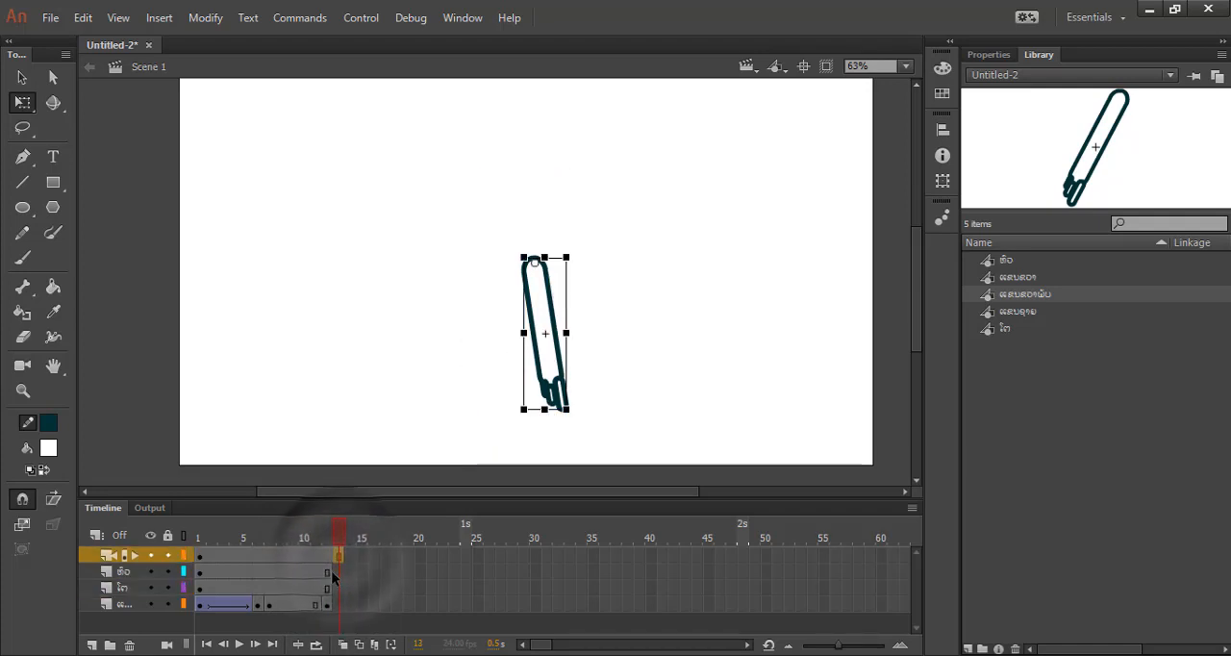
left_click(336, 575)
left_click(336, 572)
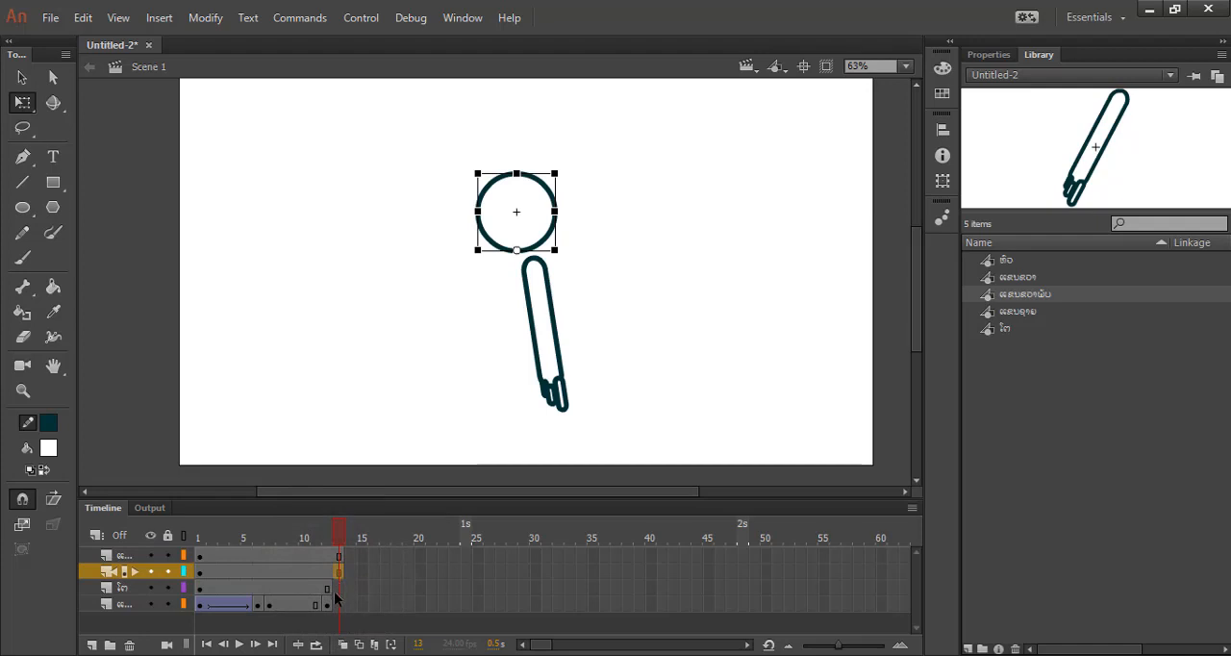
left_click(337, 589)
key("F5")
left_click(339, 605)
key("F5")
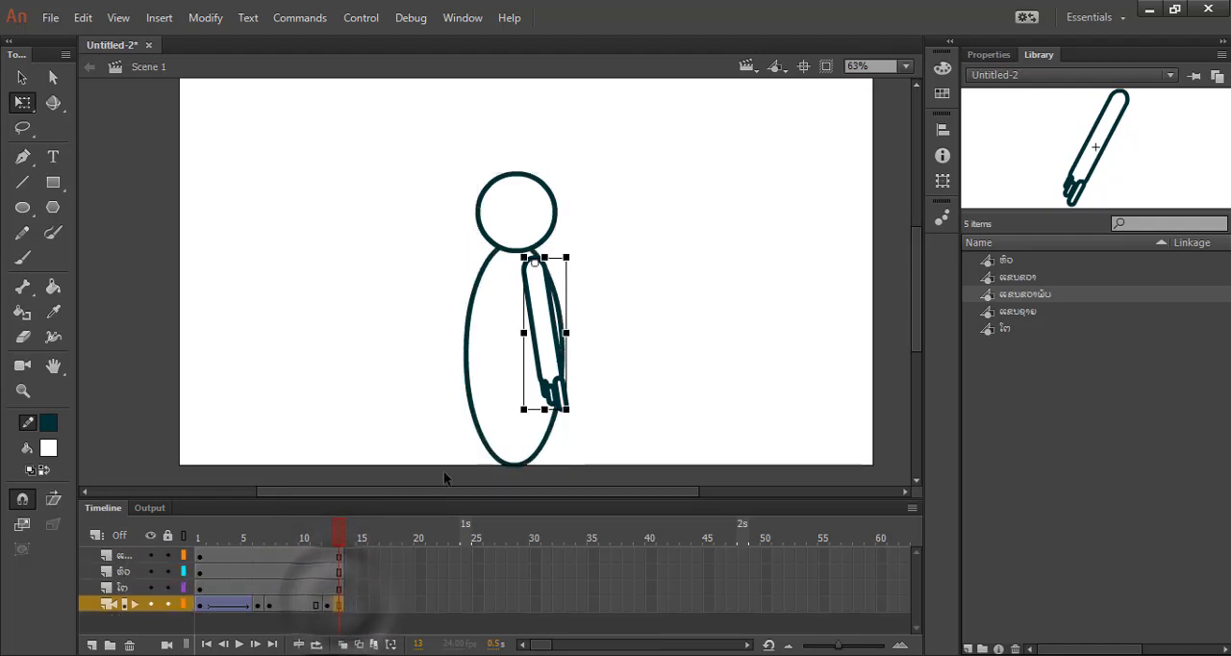
Compare the rear arm's pose at frames 12 and 11 on the timeline.
left_click(327, 606)
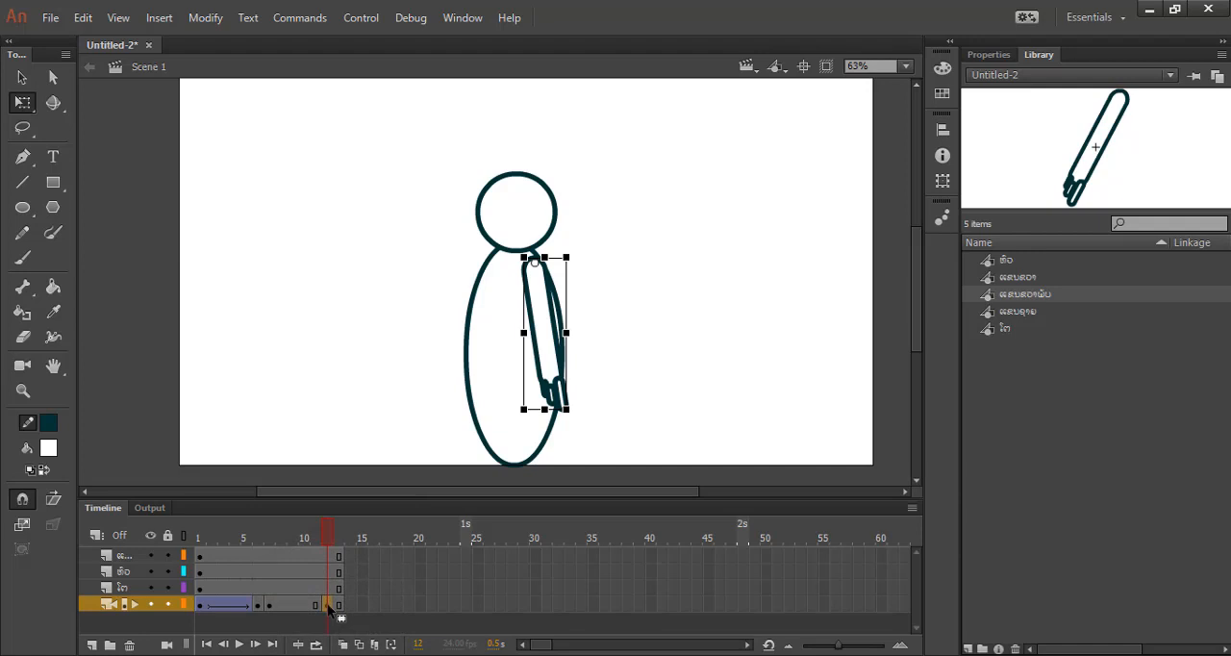
key("F6")
left_click(316, 606)
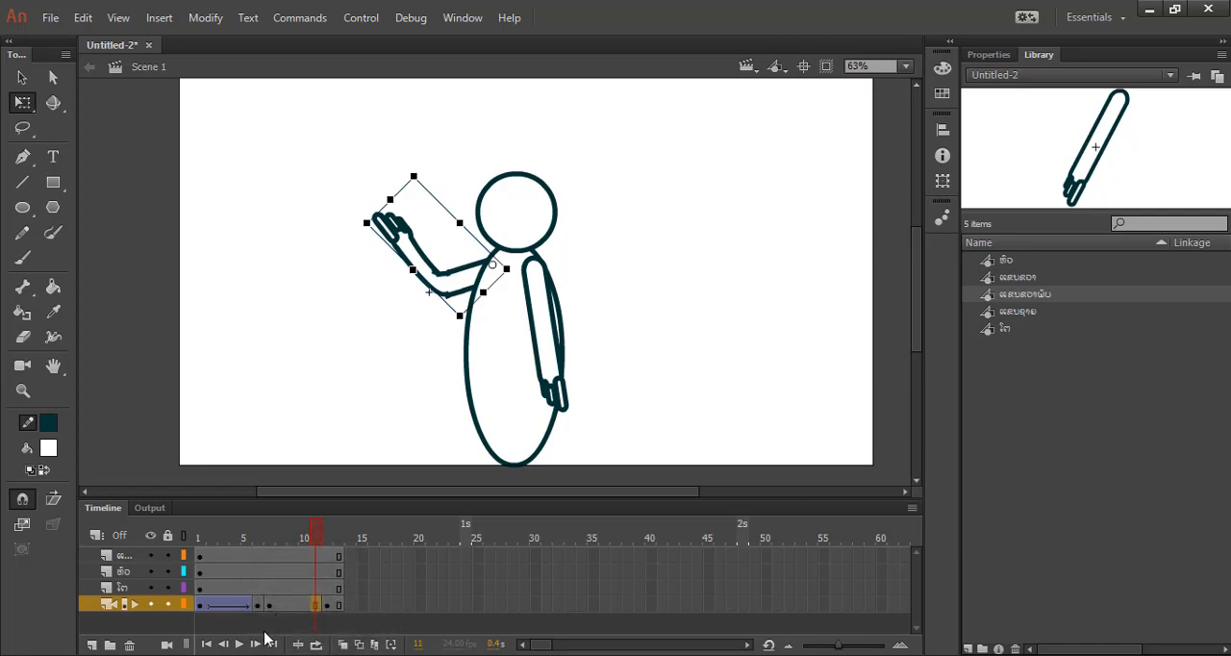
left_click_drag(316, 538, 322, 563)
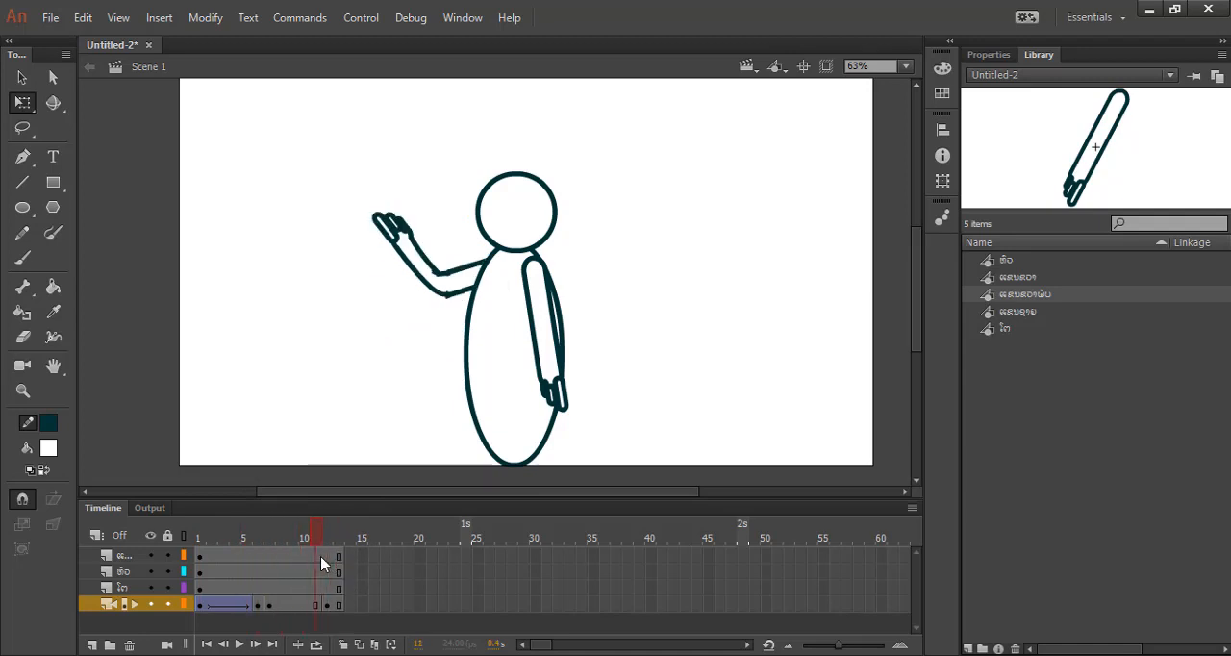
Trim the rear arm and body layers back to frame 12.
left_click(328, 605)
left_click_drag(340, 605, 329, 604)
left_click_drag(341, 587, 329, 588)
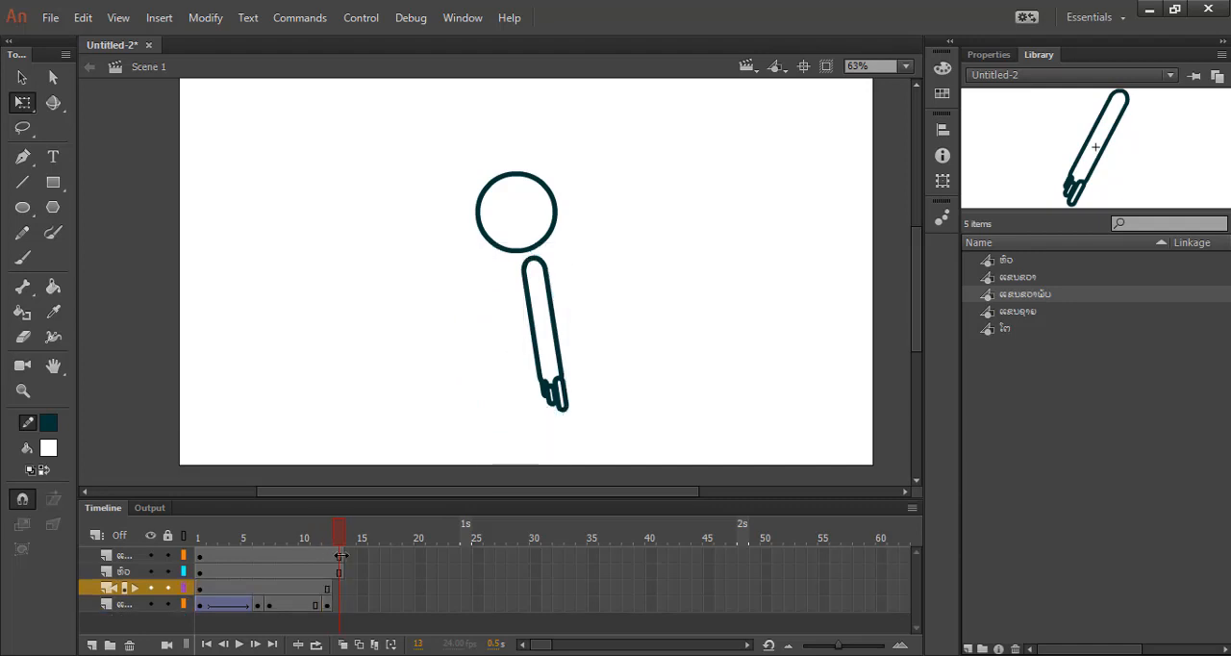
Undo the timeline edits until all four layers end at frame 7 again.
key("ctrl+z")
key("ctrl+z")
key("ctrl+z")
key("ctrl+z")
key("ctrl+z")
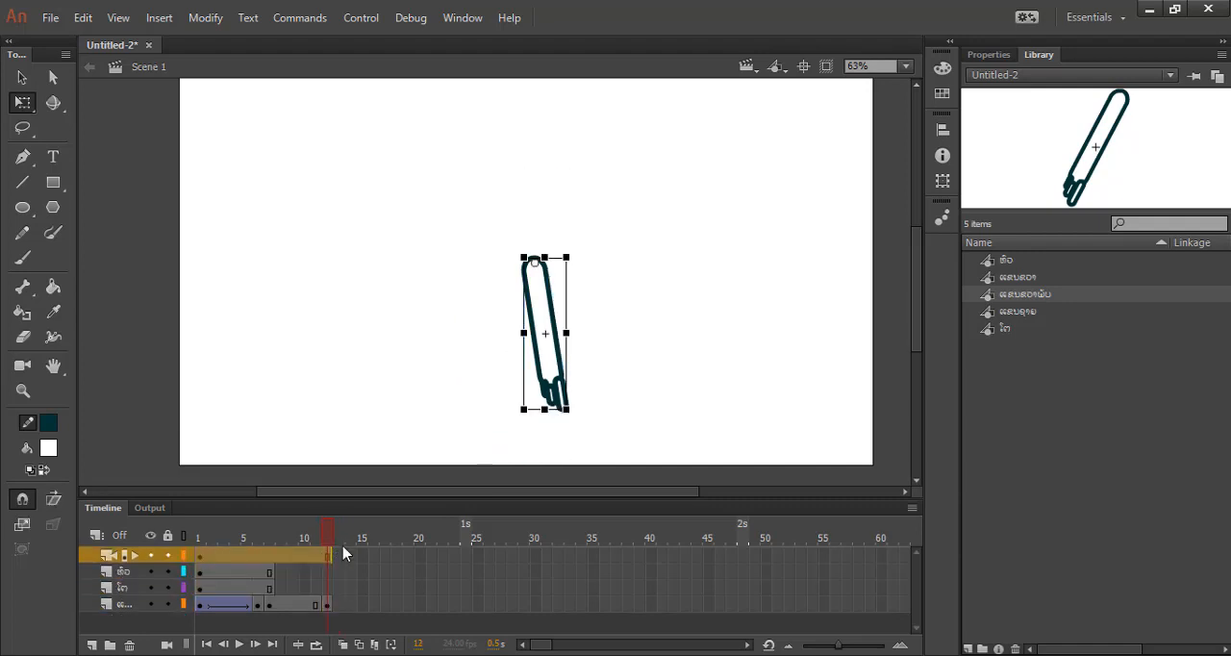
key("ctrl+z")
key("ctrl+z")
key("ctrl+z")
key("ctrl+z")
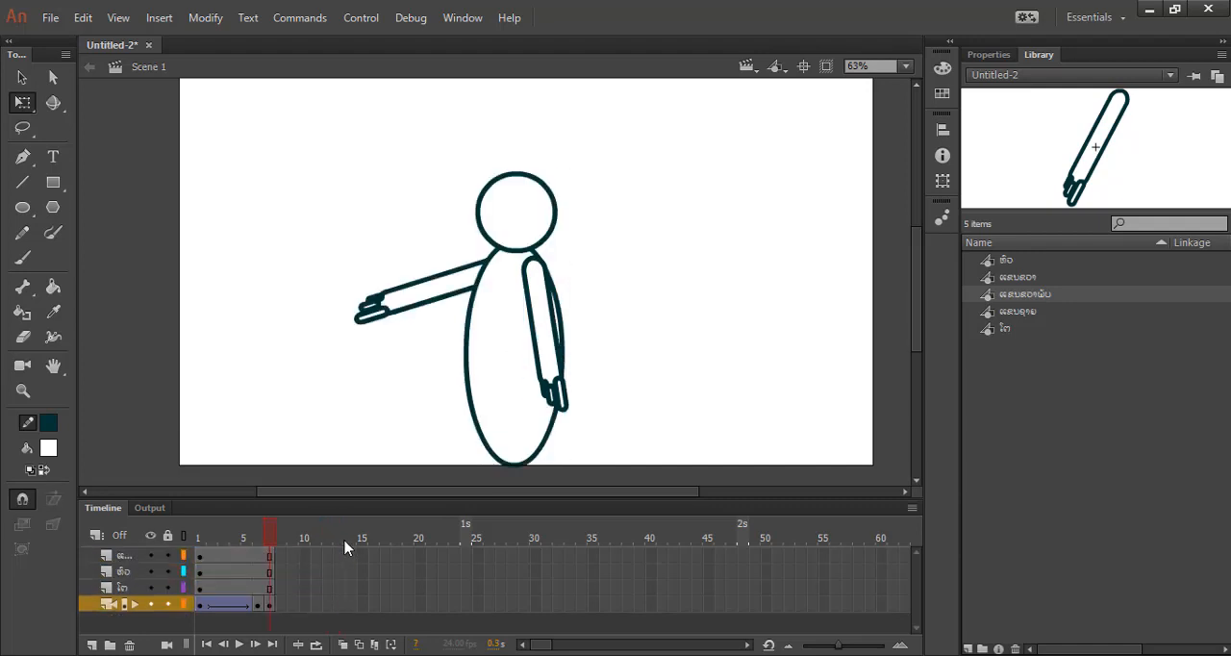
Insert a keyframe at frame 11 on the rear arm's layer and extend the other three layers to frame 11.
left_click(313, 606)
right_click(315, 609)
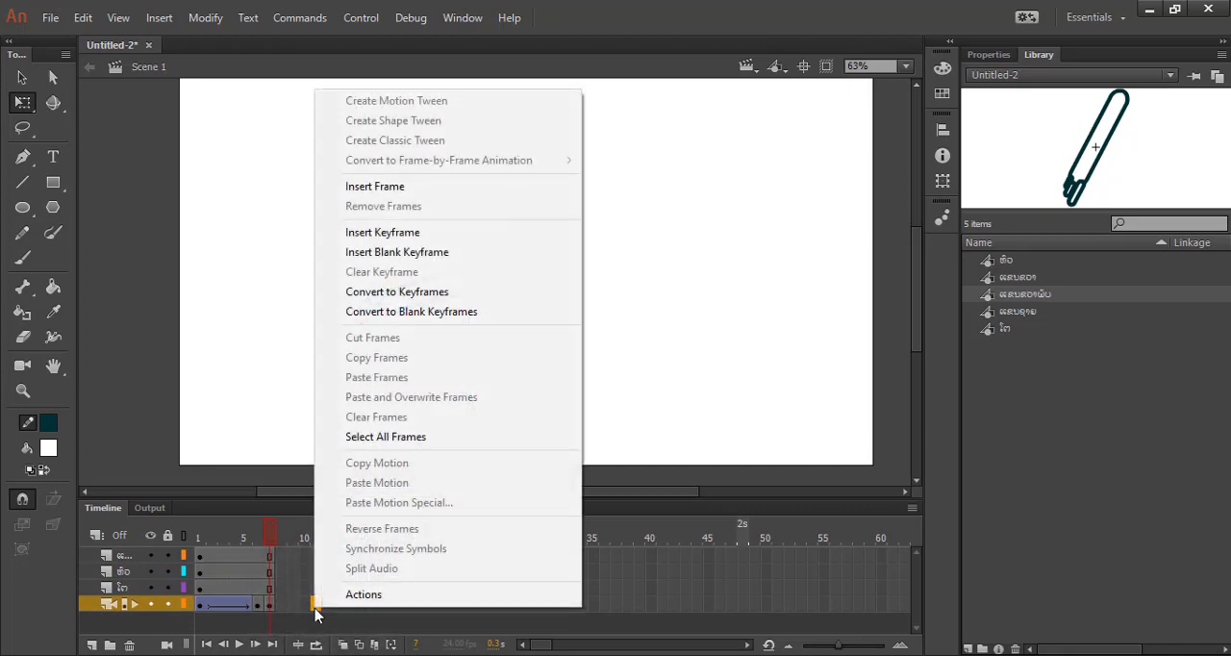
left_click(383, 233)
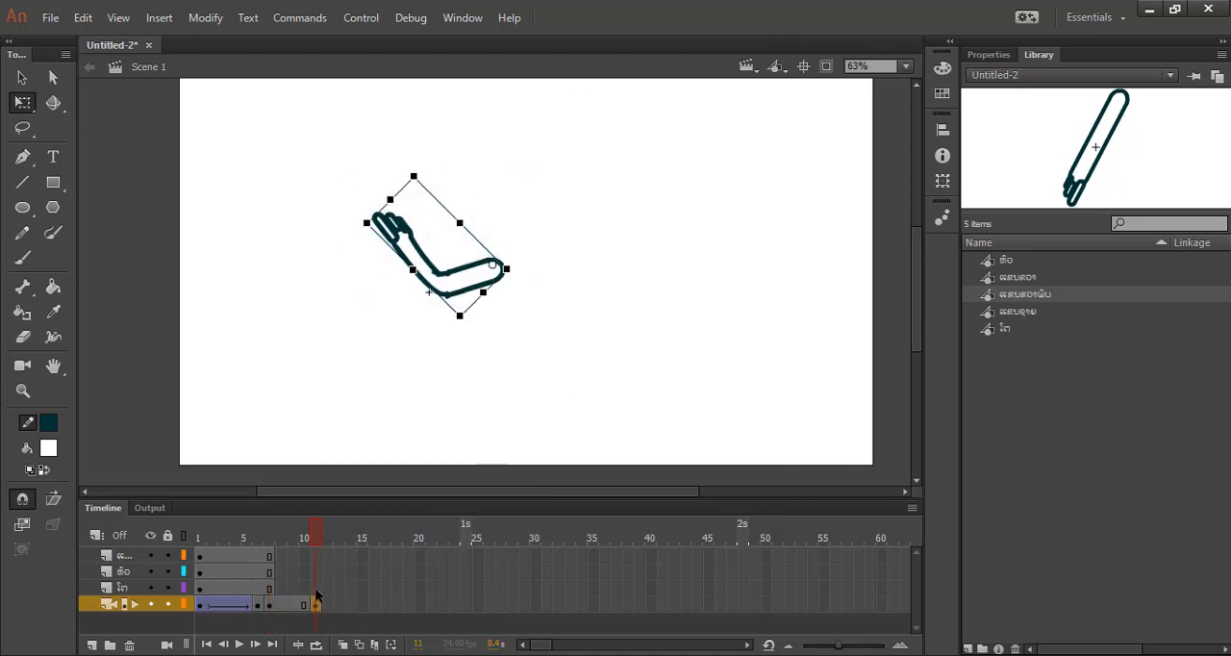
left_click_drag(316, 603, 320, 558)
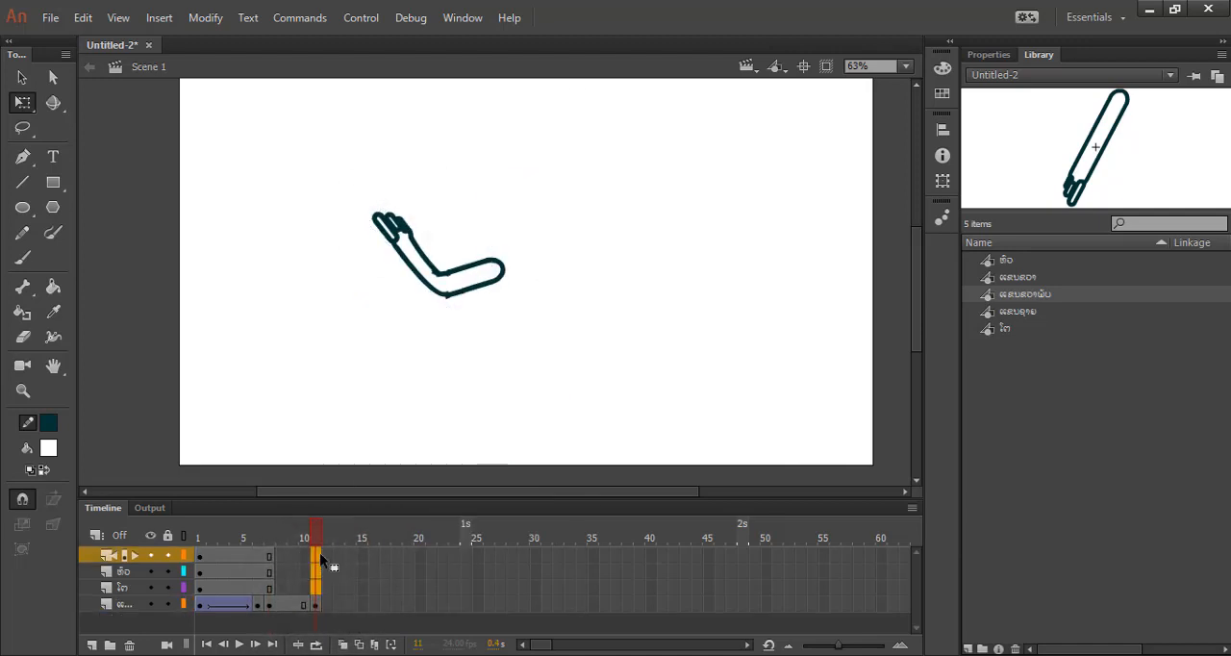
key("F6")
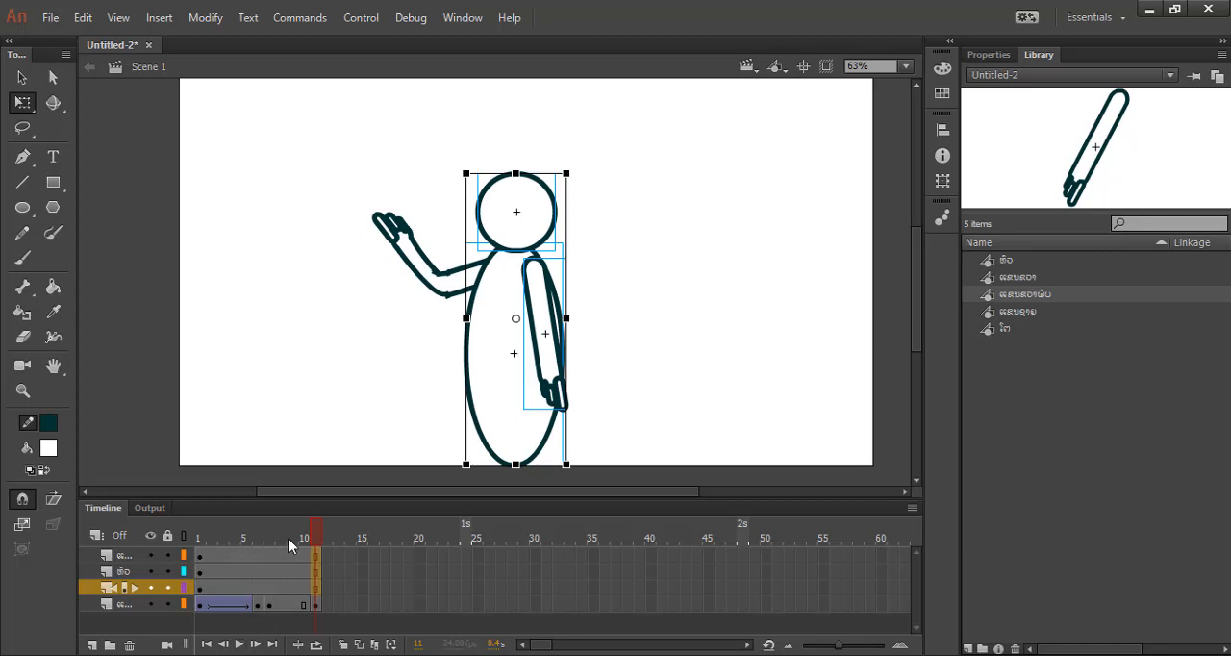
Scrub back from frame 11 and play the animation to check the arm's bending motion.
left_click_drag(322, 532, 274, 575)
left_click(239, 645)
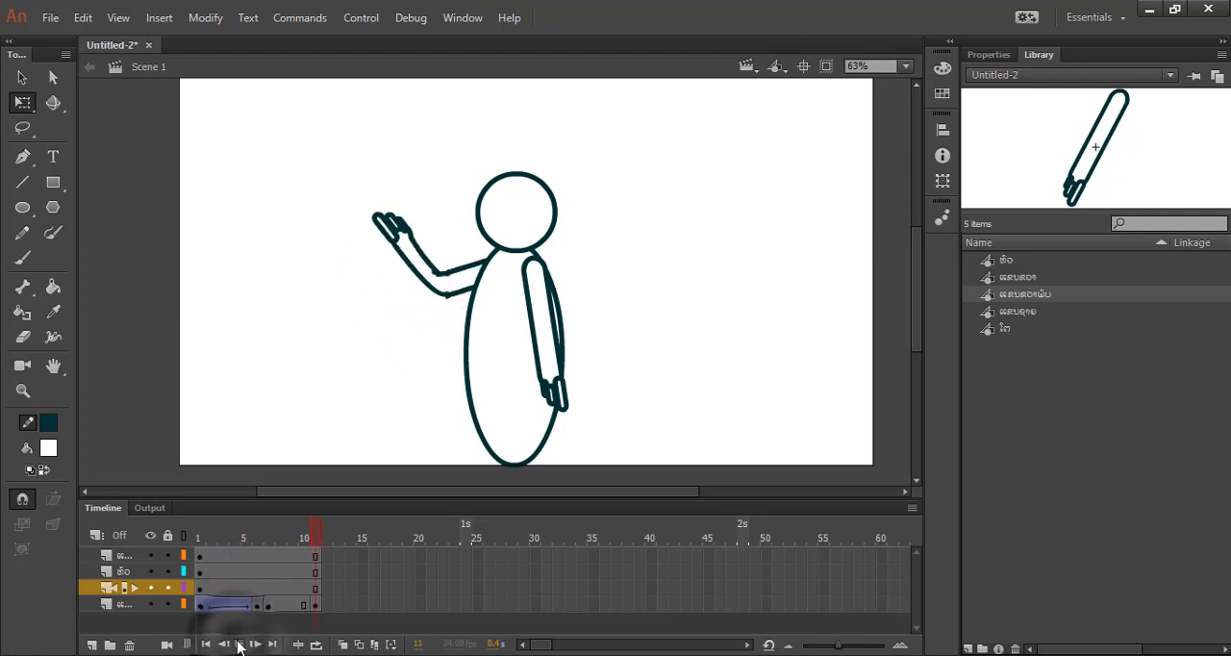
left_click(238, 645)
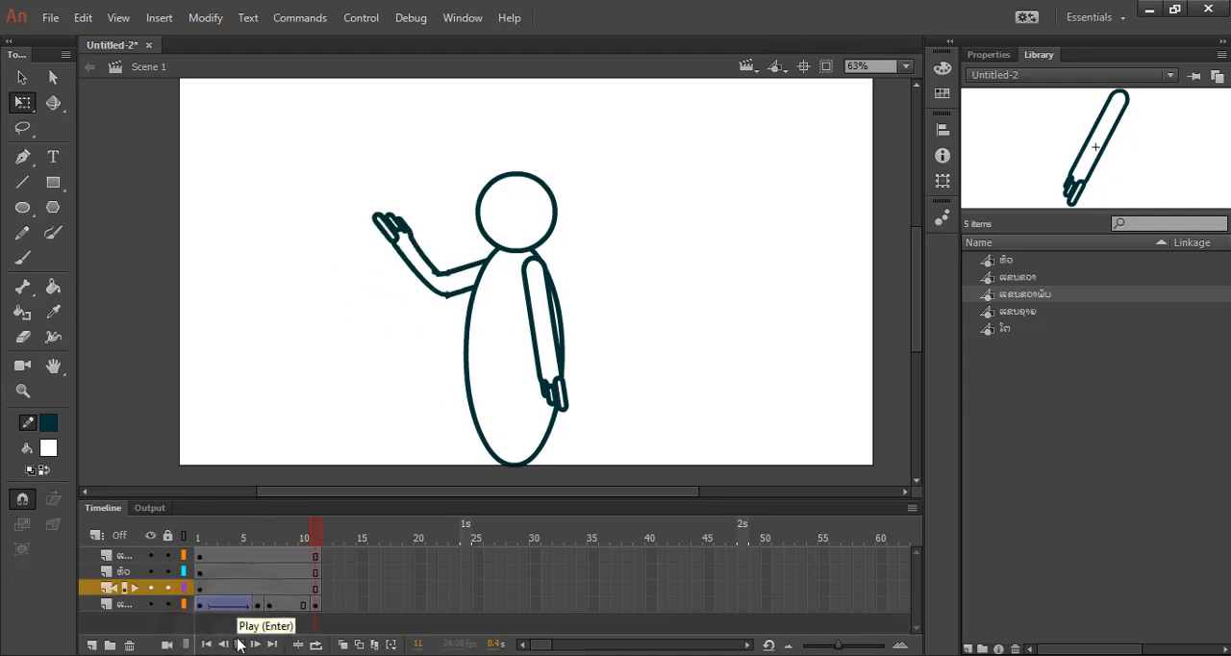
Set the looping option of the bending-arm instance at frame 11 to Play Once.
left_click(451, 287)
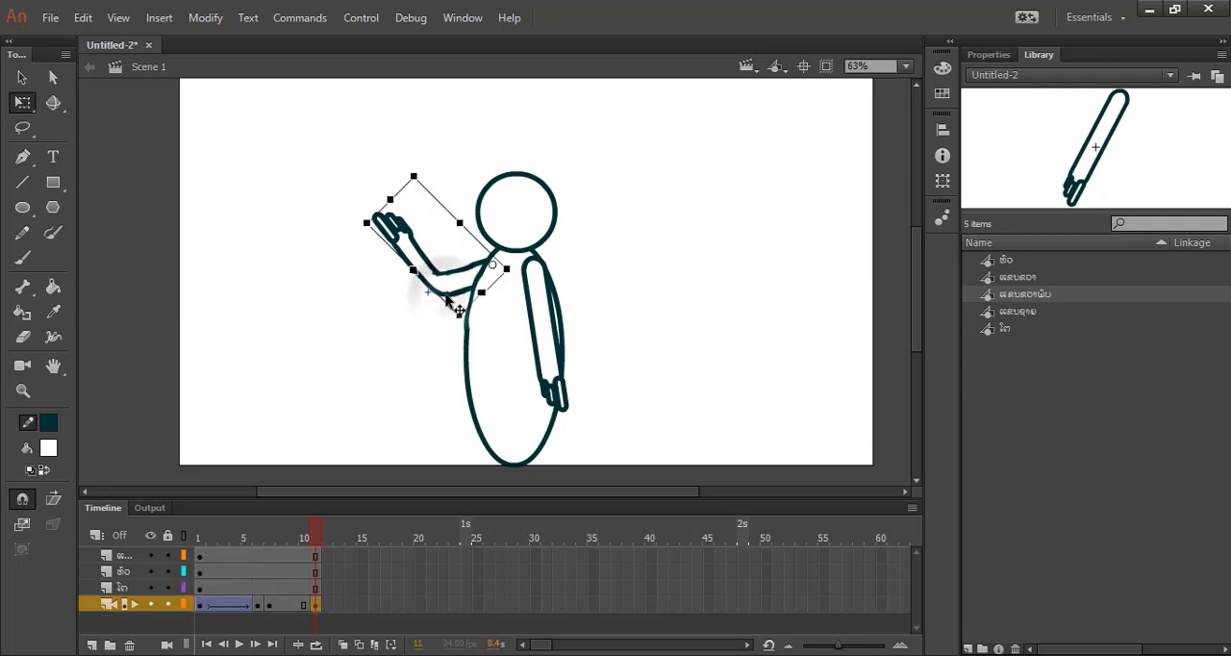
left_click(989, 54)
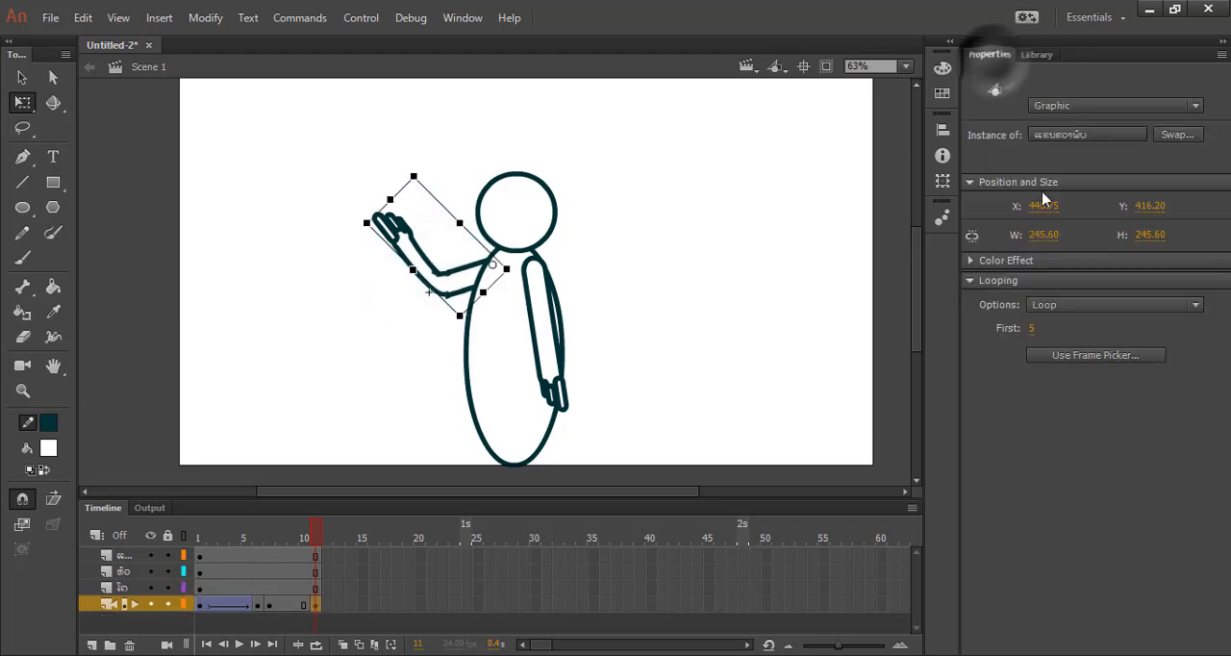
left_click(1095, 306)
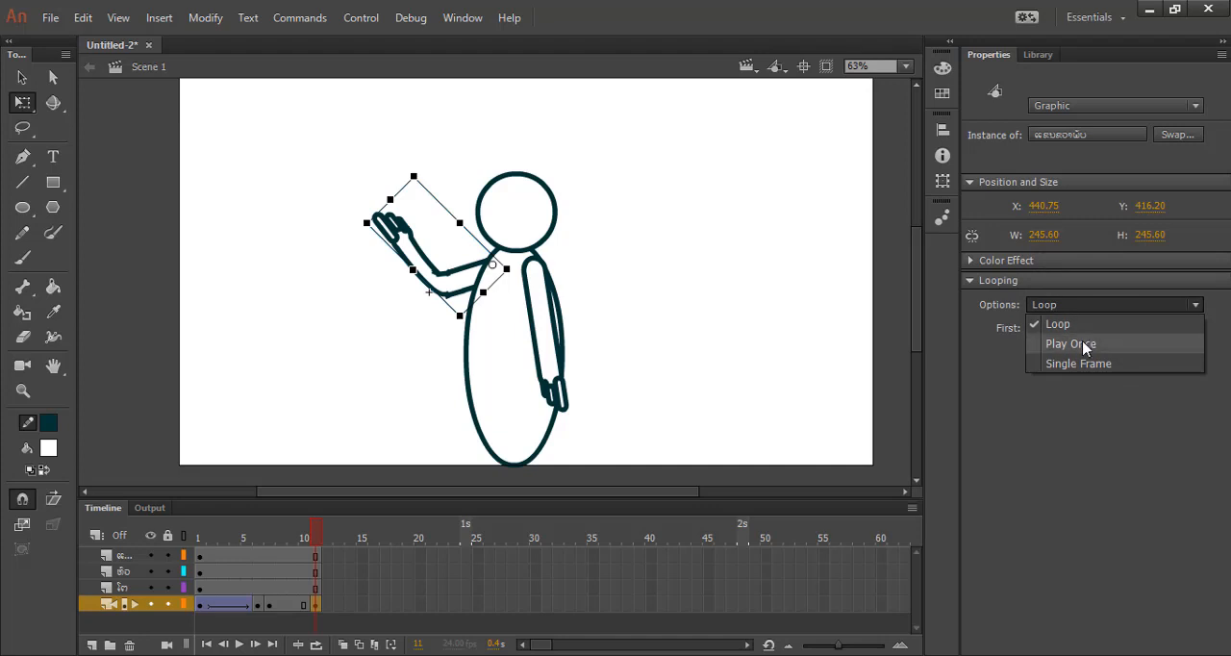
left_click(1084, 344)
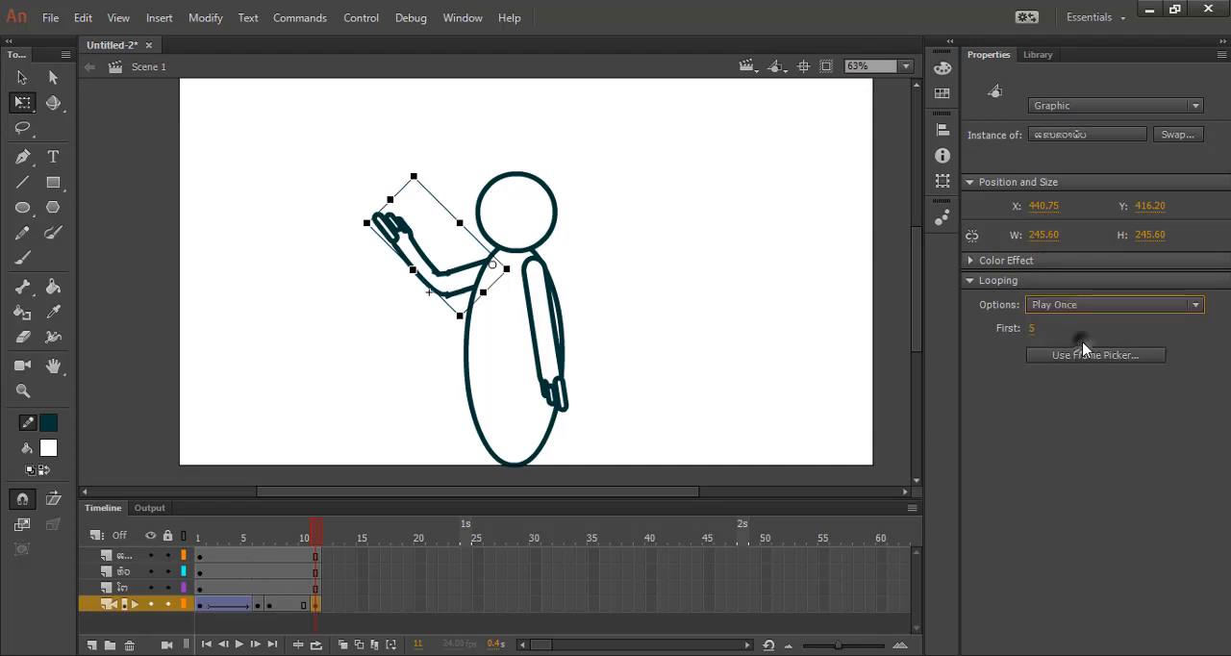
Replay the animation and scrub around its last frame to check the arm with its new looping option.
left_click(240, 650)
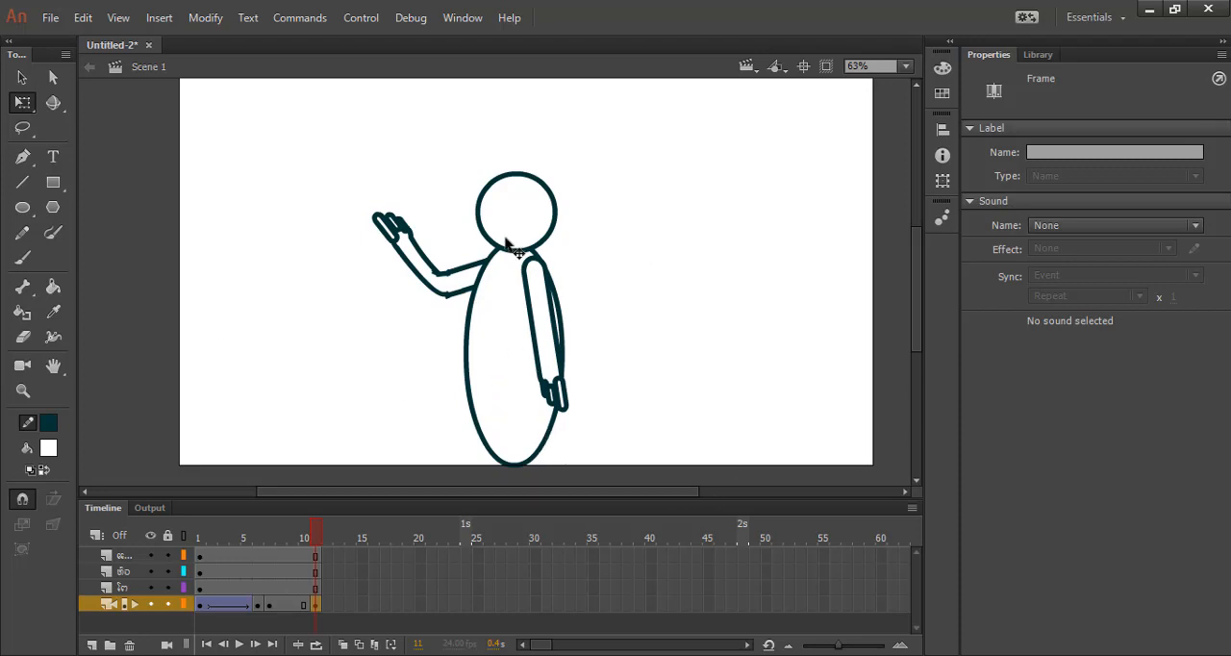
left_click(239, 645)
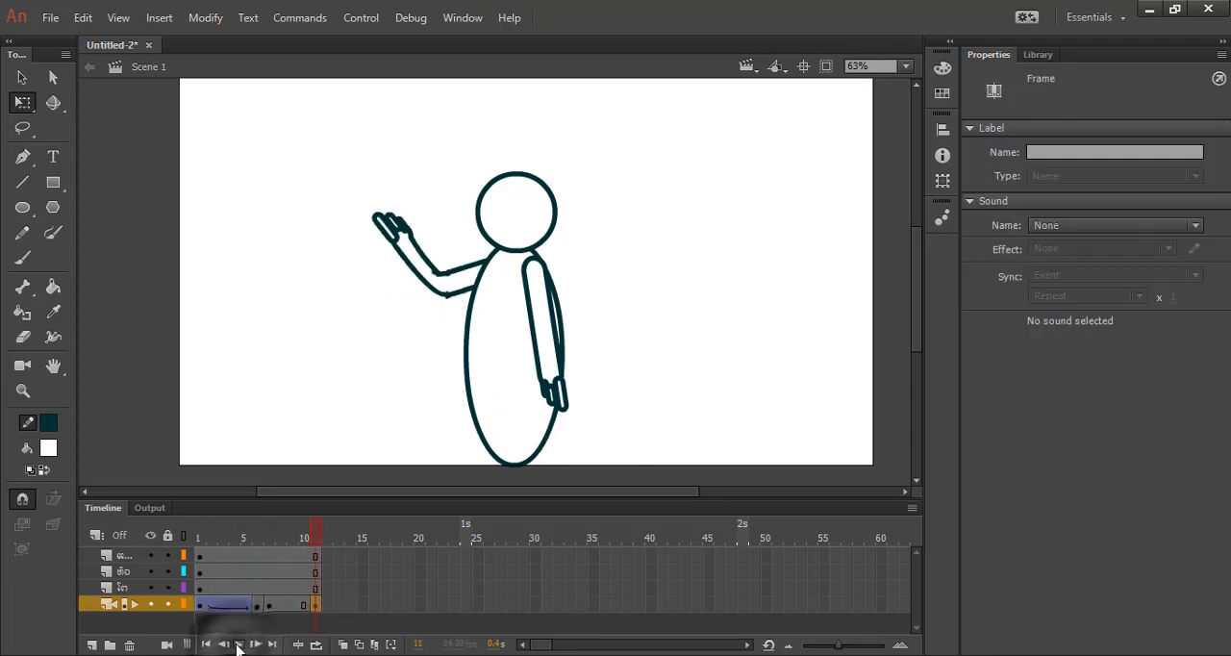
left_click_drag(318, 537, 352, 537)
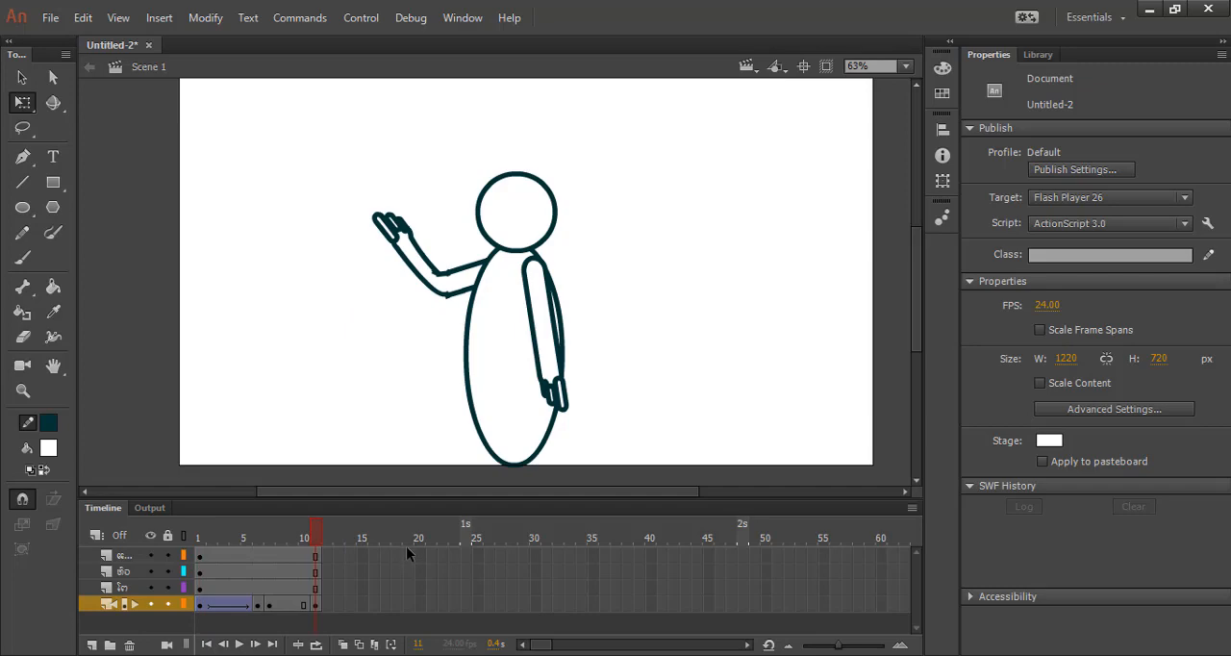
right_click(141, 606)
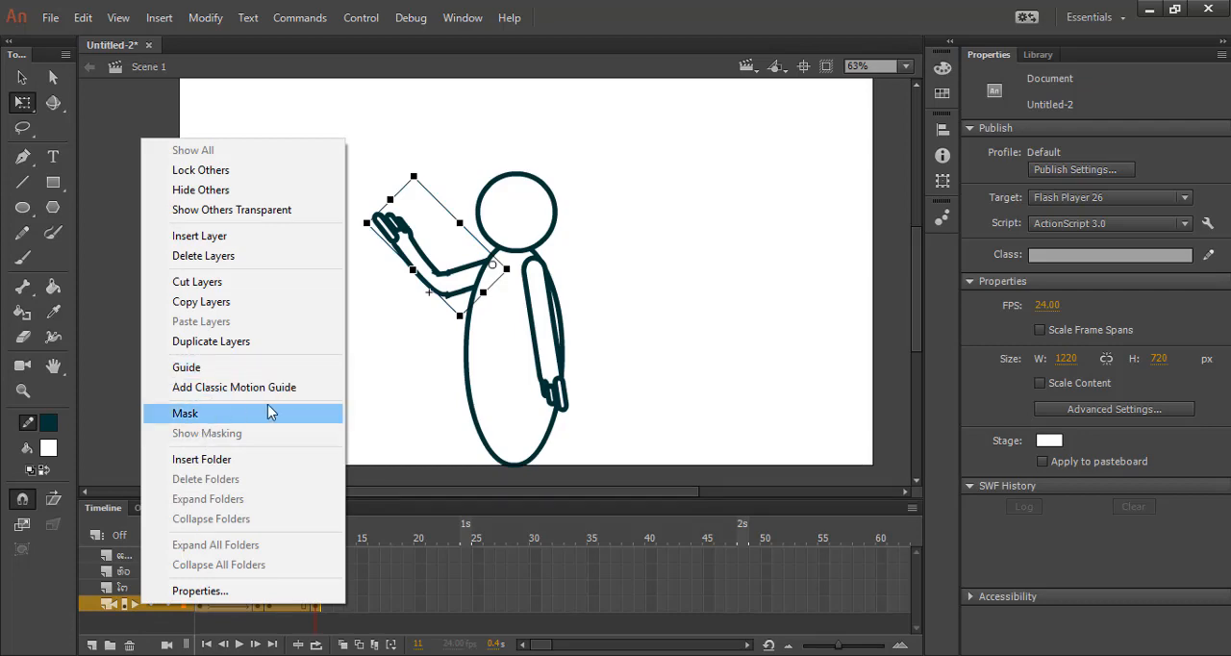
left_click(400, 445)
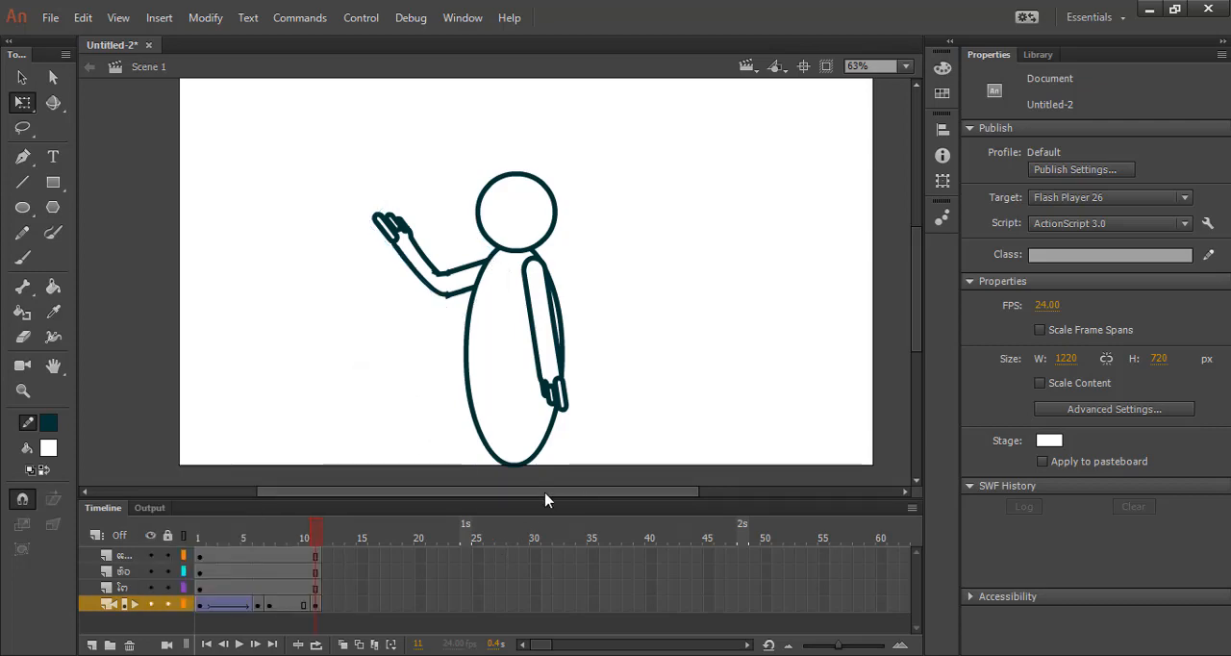
left_click_drag(544, 499, 451, 508)
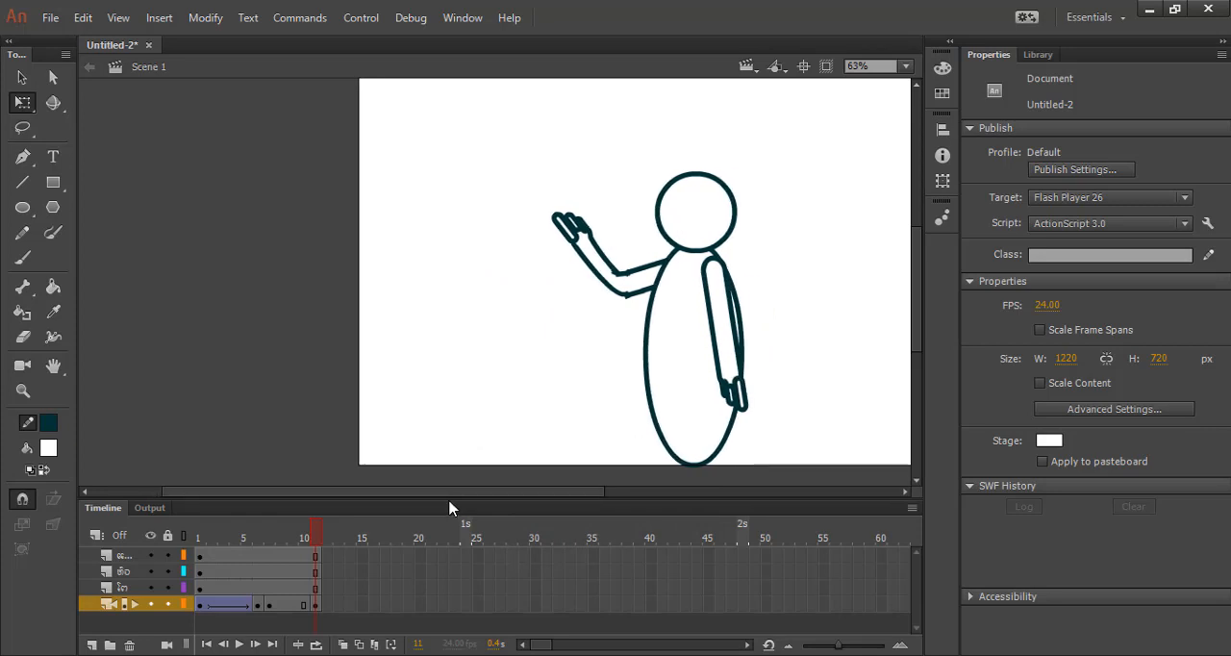